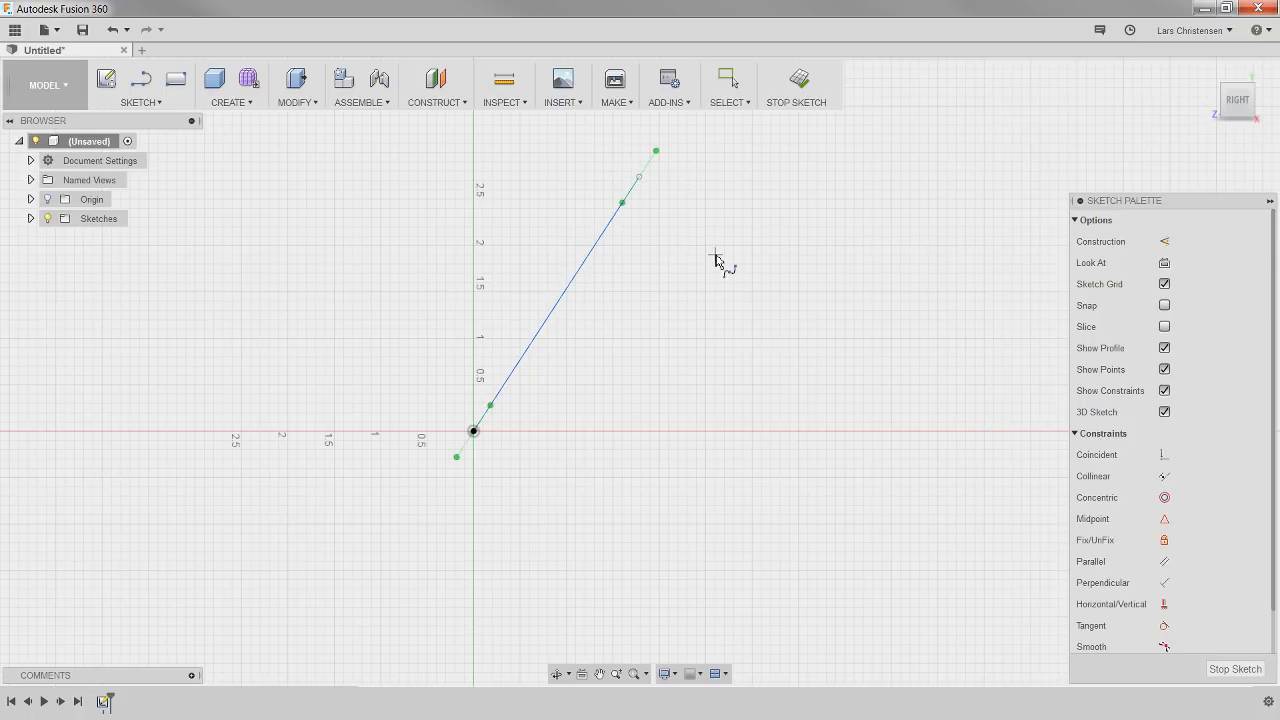
Bend the straight spline from the origin into a gentle arch by adjusting the tangent handles at both ends.
{"action": "key", "text": "Escape"}
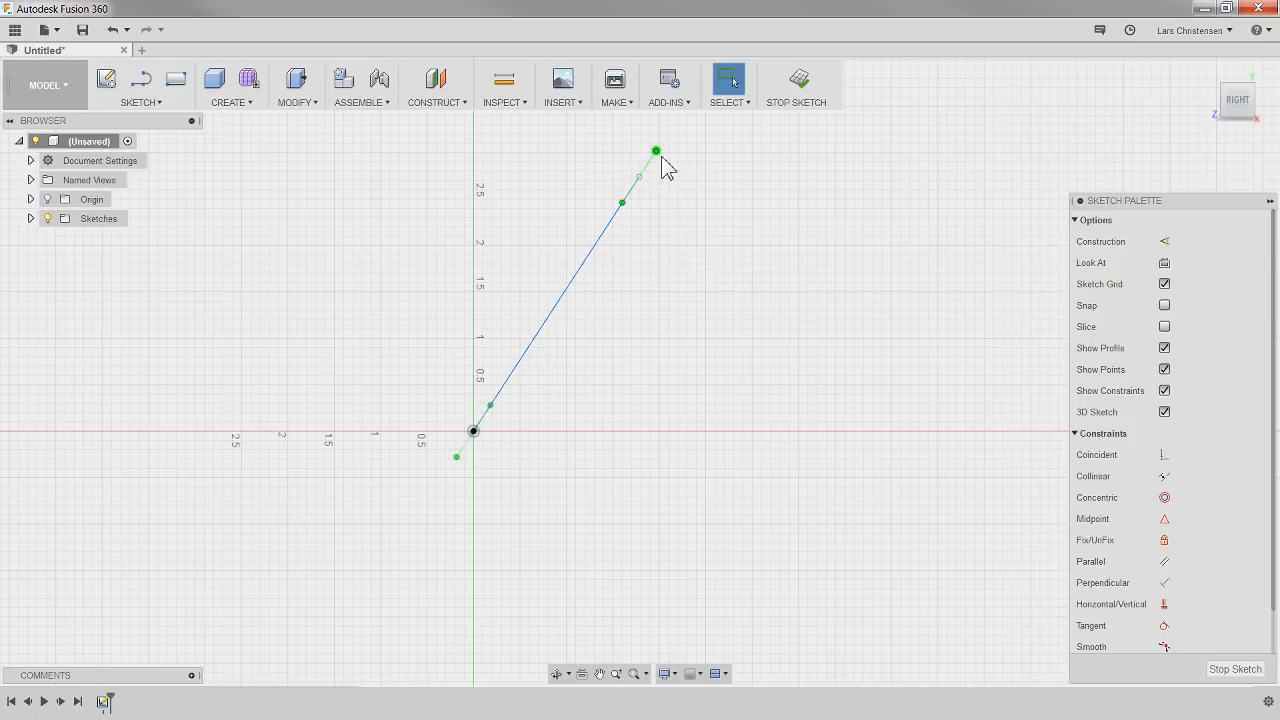
{"action": "mouse_move", "coordinate": [660, 156]}
{"action": "left_mouse_down"}
{"action": "mouse_move", "coordinate": [674, 169]}
{"action": "mouse_move", "coordinate": [659, 170]}
{"action": "mouse_move", "coordinate": [684, 156]}
{"action": "mouse_move", "coordinate": [667, 150]}
{"action": "left_mouse_up"}
{"action": "left_click", "coordinate": [494, 394]}
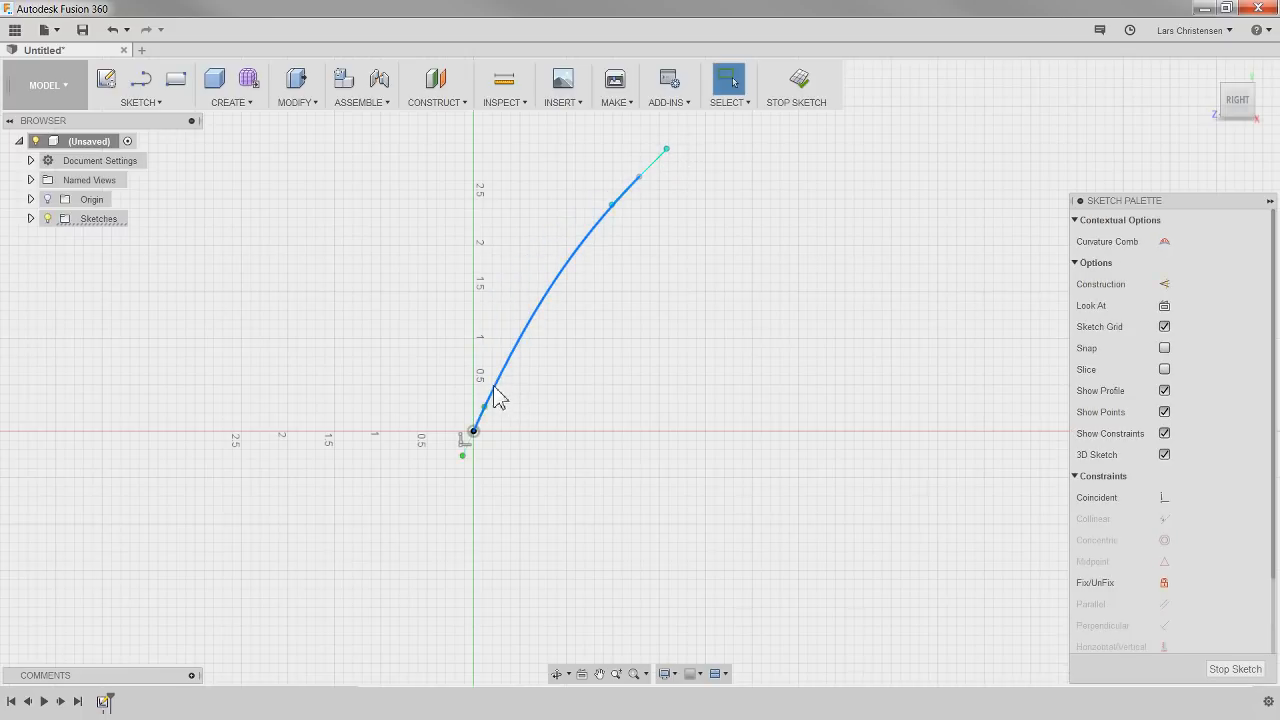
{"action": "mouse_move", "coordinate": [485, 409]}
{"action": "left_mouse_down"}
{"action": "mouse_move", "coordinate": [490, 377]}
{"action": "mouse_move", "coordinate": [487, 394]}
{"action": "left_mouse_up"}
{"action": "key", "text": "Escape"}
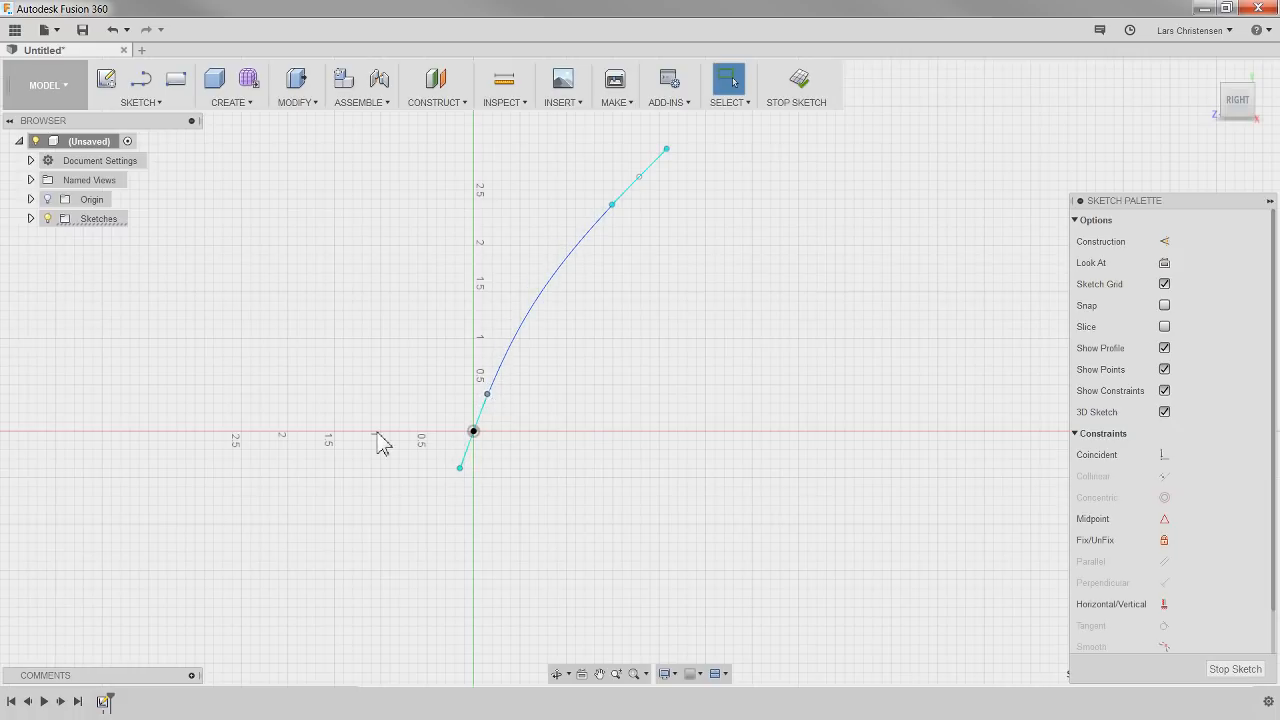
{"action": "left_click", "coordinate": [396, 343]}
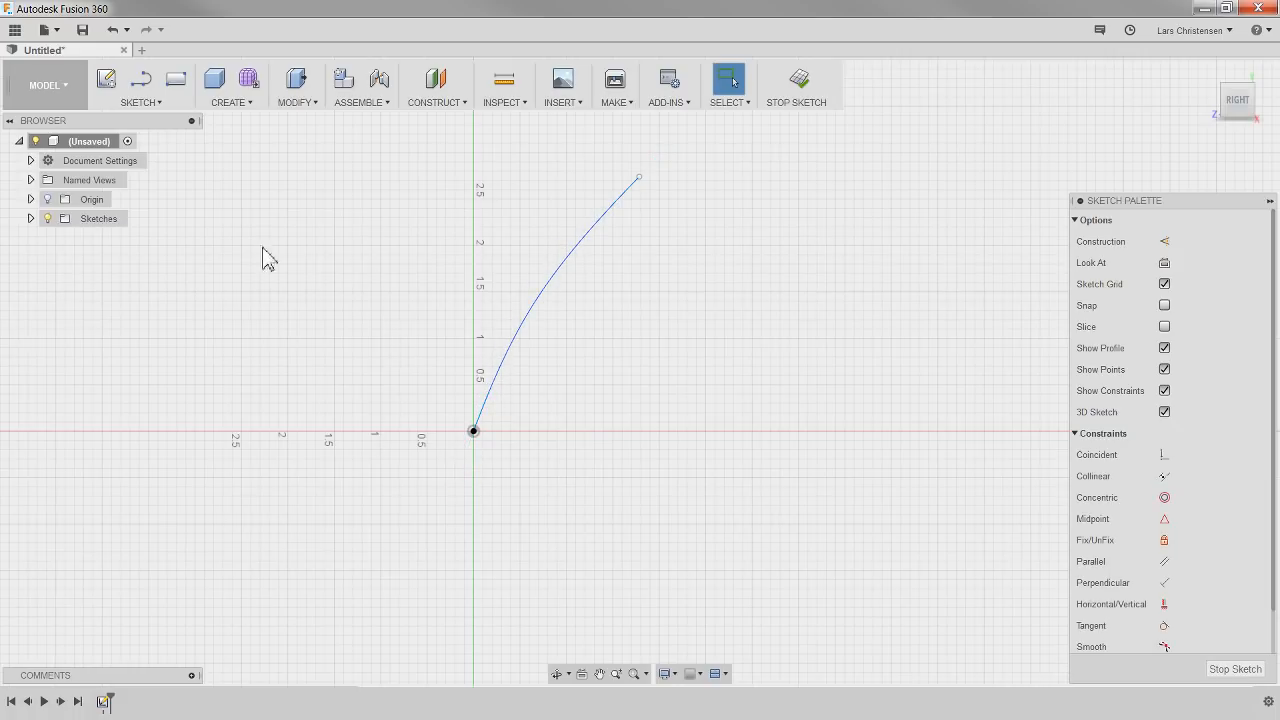
Draw a second two-point spline from the upper endpoint of the first one to a lower point farther from the origin.
{"action": "left_click", "coordinate": [145, 102]}
{"action": "left_click", "coordinate": [120, 254]}
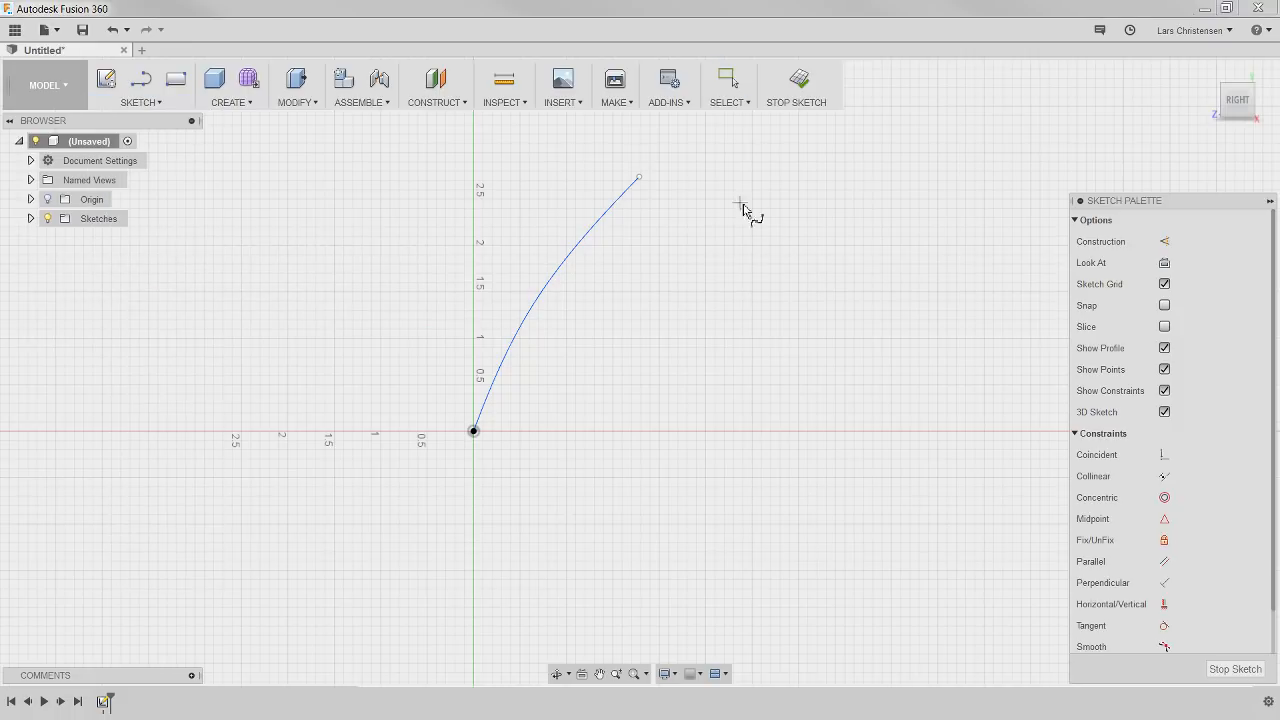
{"action": "left_click", "coordinate": [639, 177]}
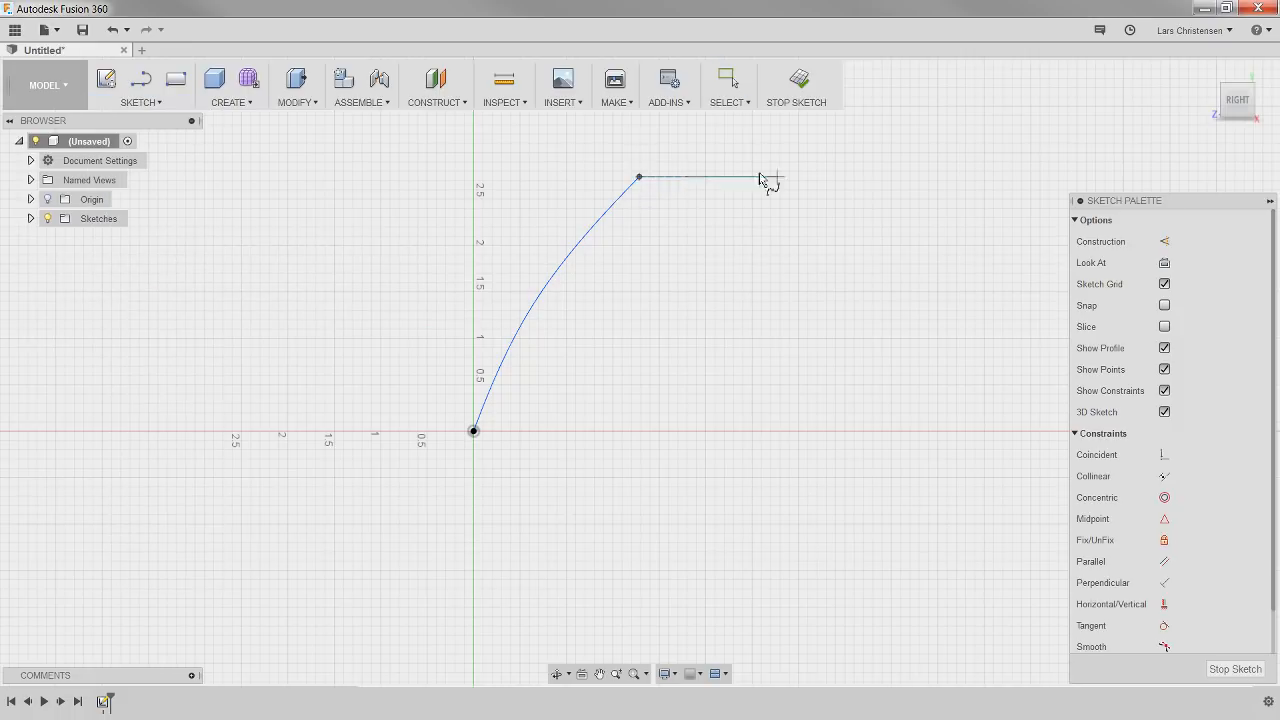
{"action": "left_click", "coordinate": [997, 268]}
{"action": "left_click", "coordinate": [1003, 240]}
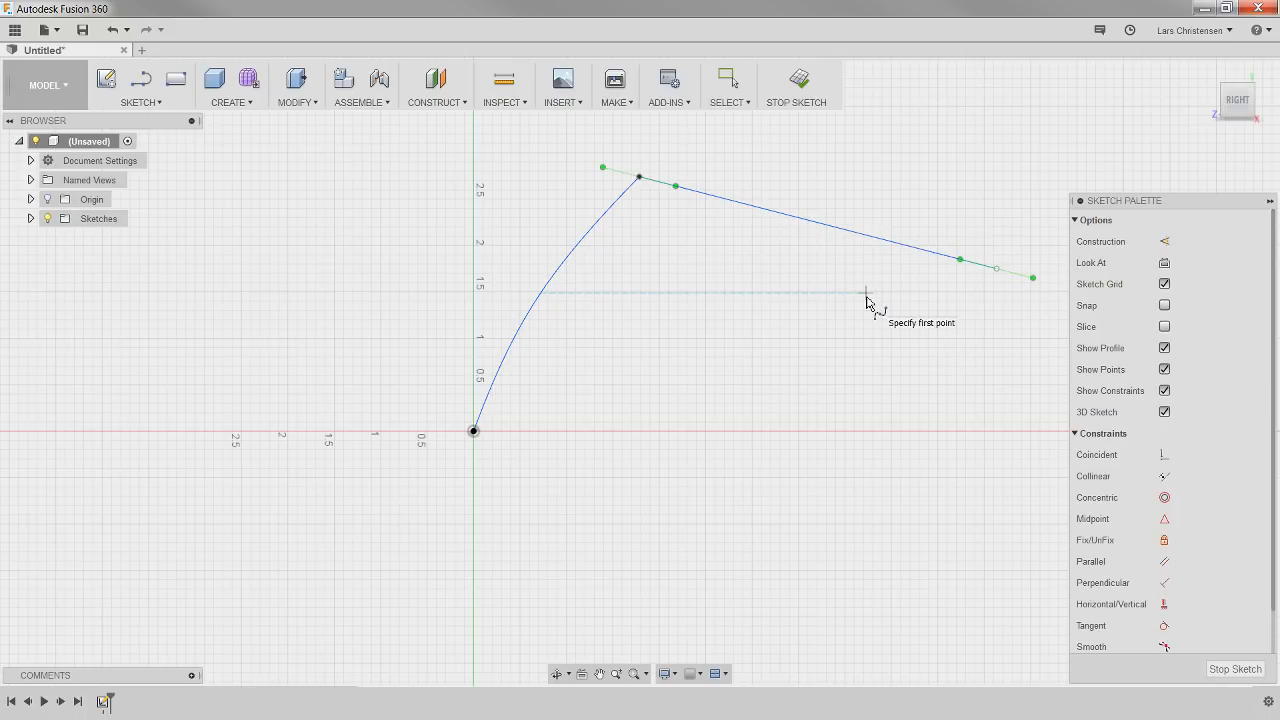
{"action": "key", "text": "Escape"}
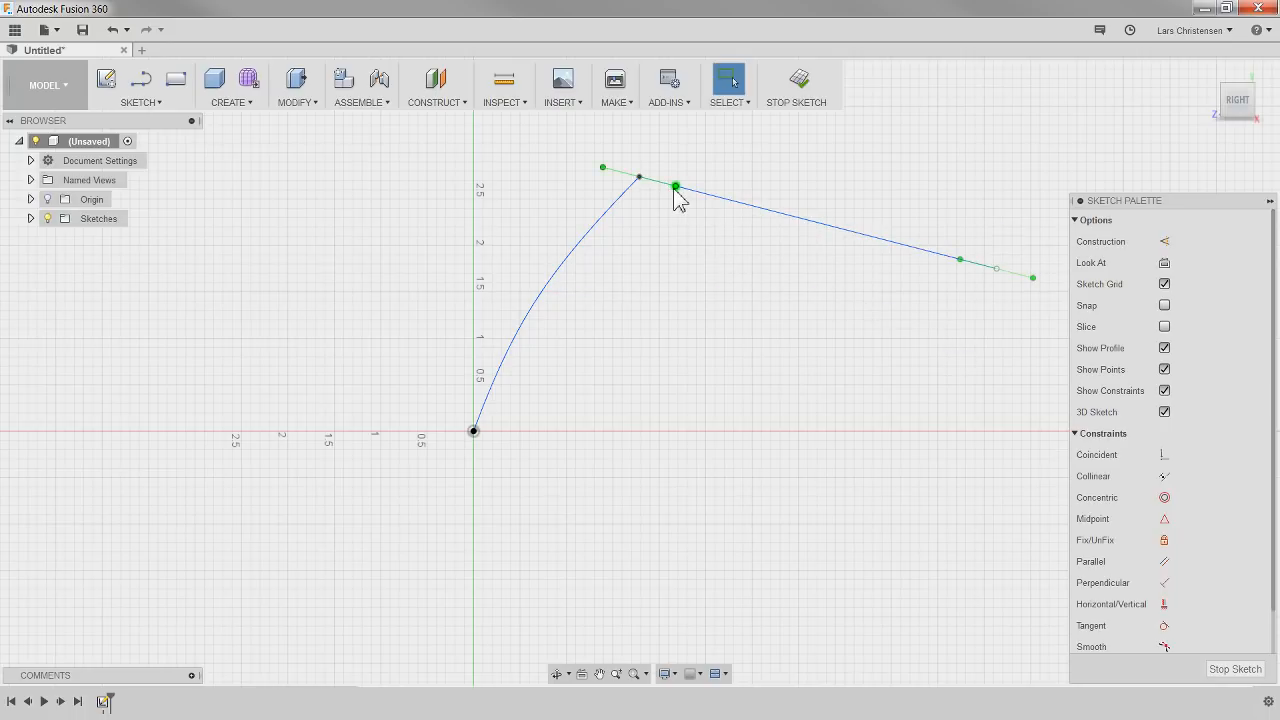
Arch the second spline upward with the tangent handles at both ends and finish the sketch.
{"action": "left_click_drag", "start_coordinate": [676, 186], "coordinate": [690, 173]}
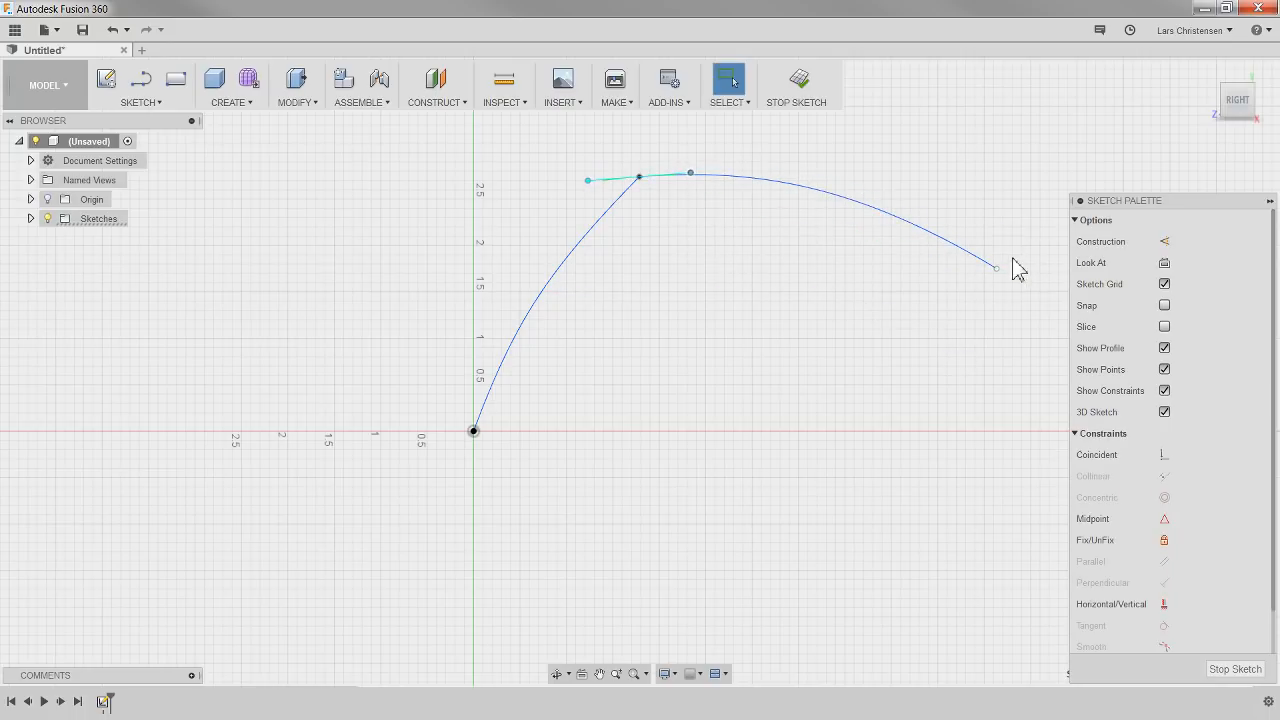
{"action": "left_click_drag", "start_coordinate": [997, 269], "coordinate": [960, 239]}
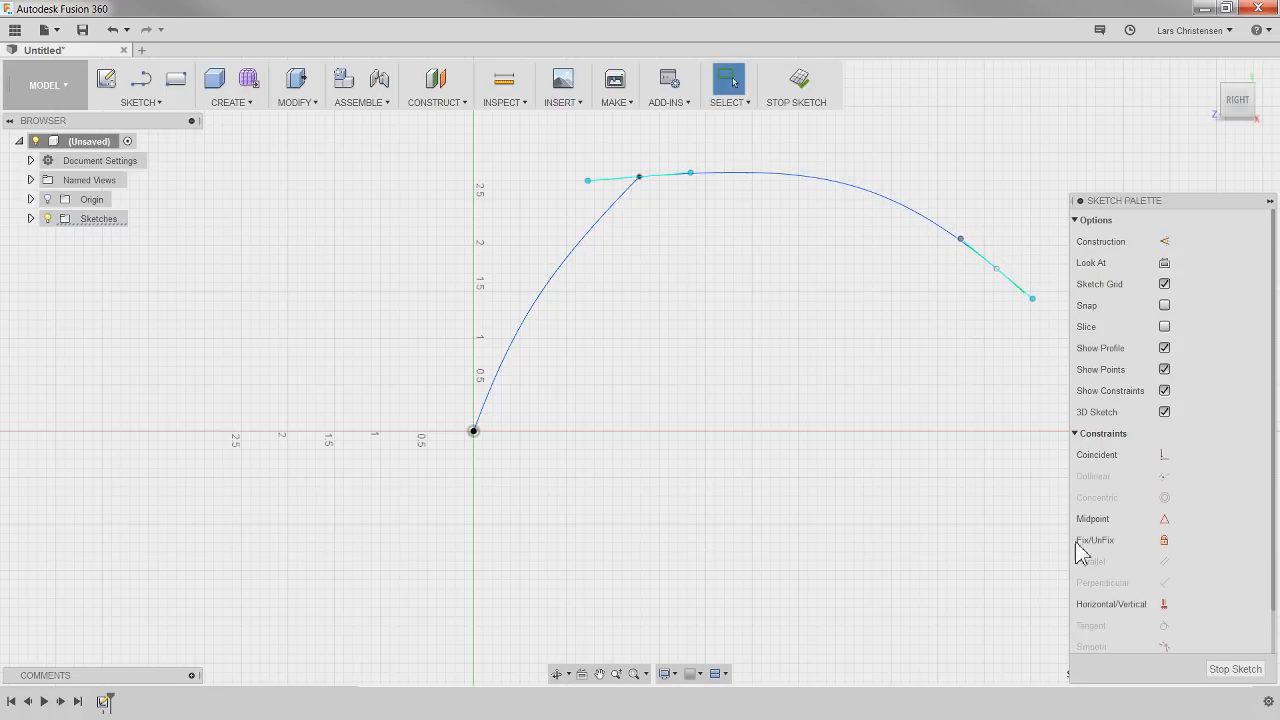
{"action": "left_click", "coordinate": [1235, 668]}
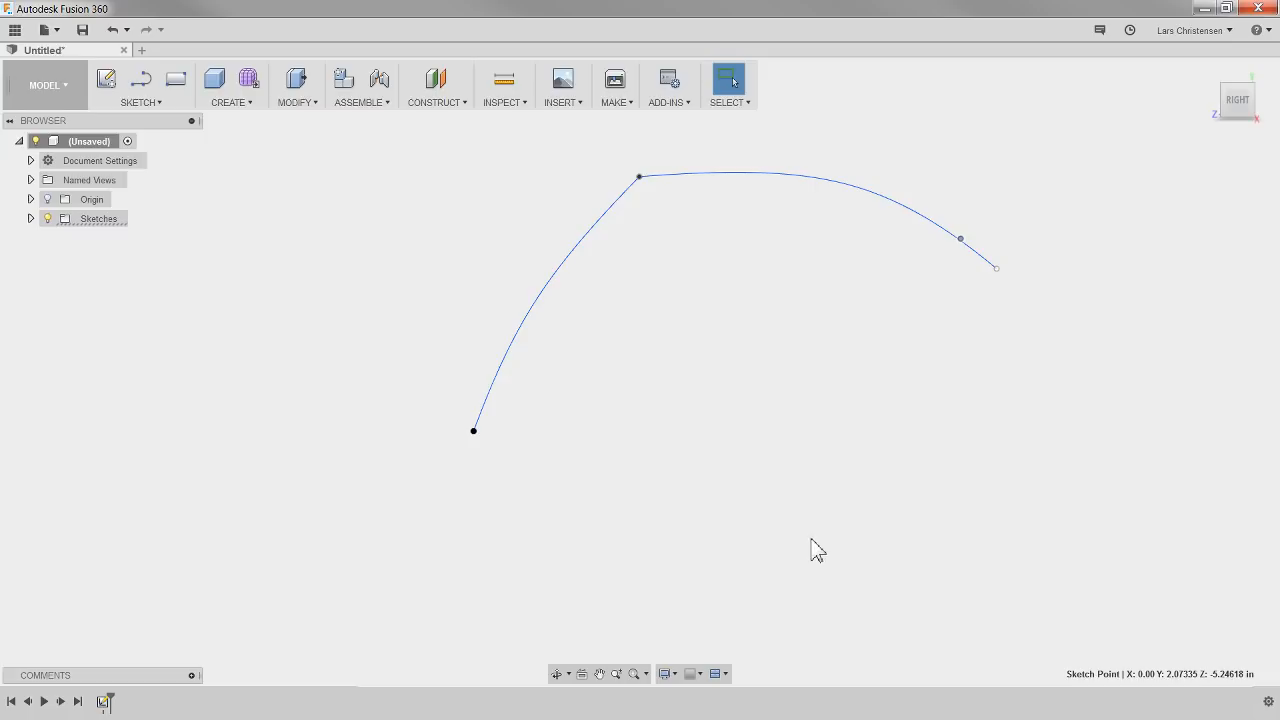
In the Patch workspace, extrude the chained pair of splines one-sided by about -3.8 in as a new surface body.
{"action": "middle_click_drag", "start_coordinate": [806, 546], "coordinate": [776, 462], "text": "shift"}
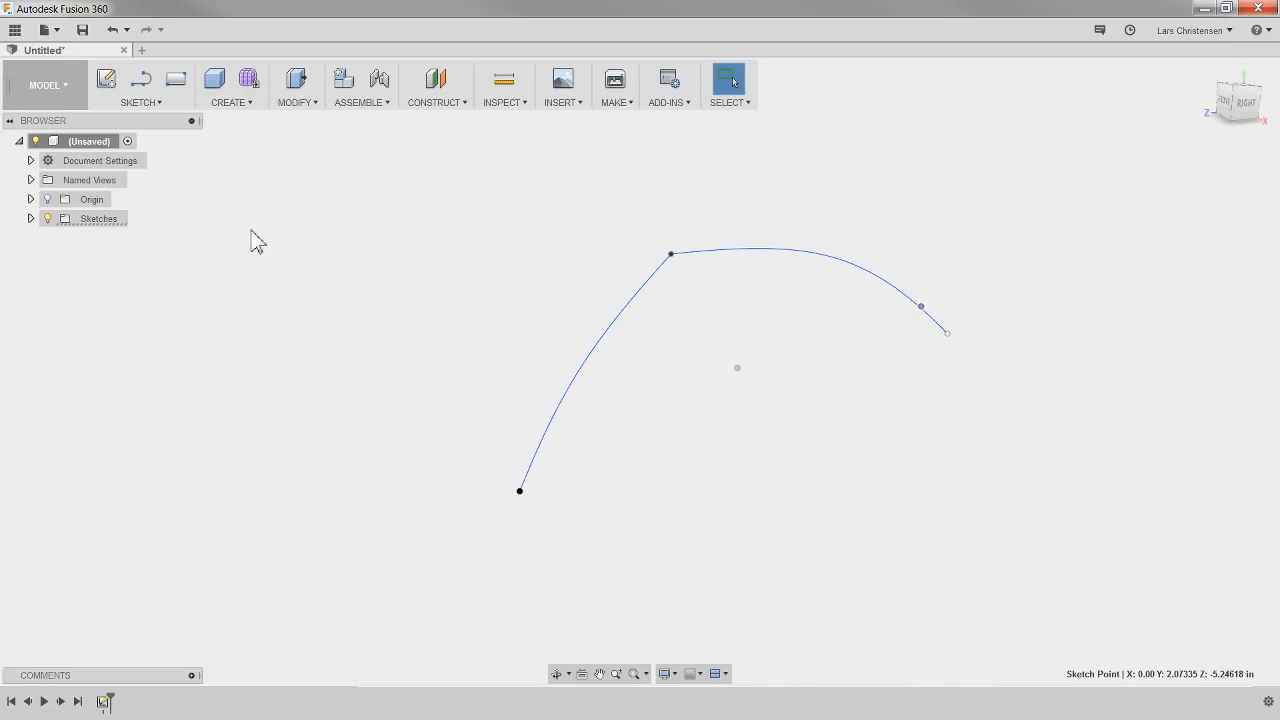
{"action": "left_click", "coordinate": [63, 87]}
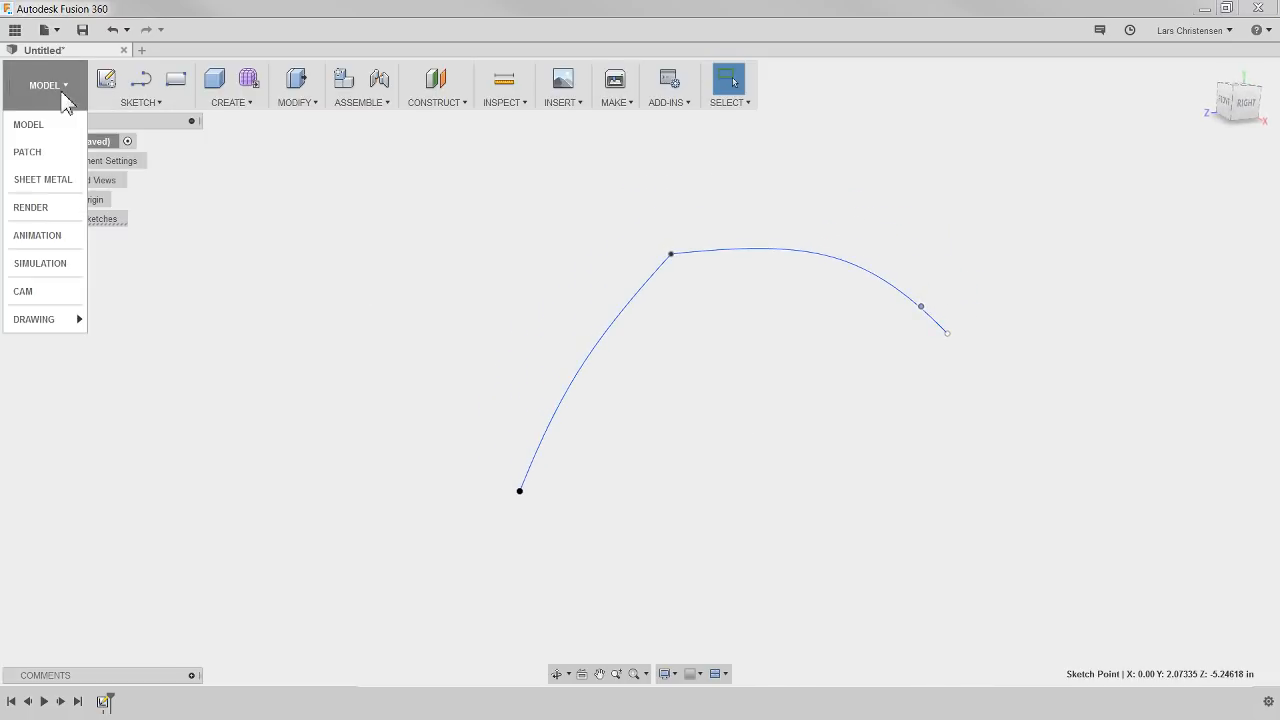
{"action": "left_click", "coordinate": [34, 152]}
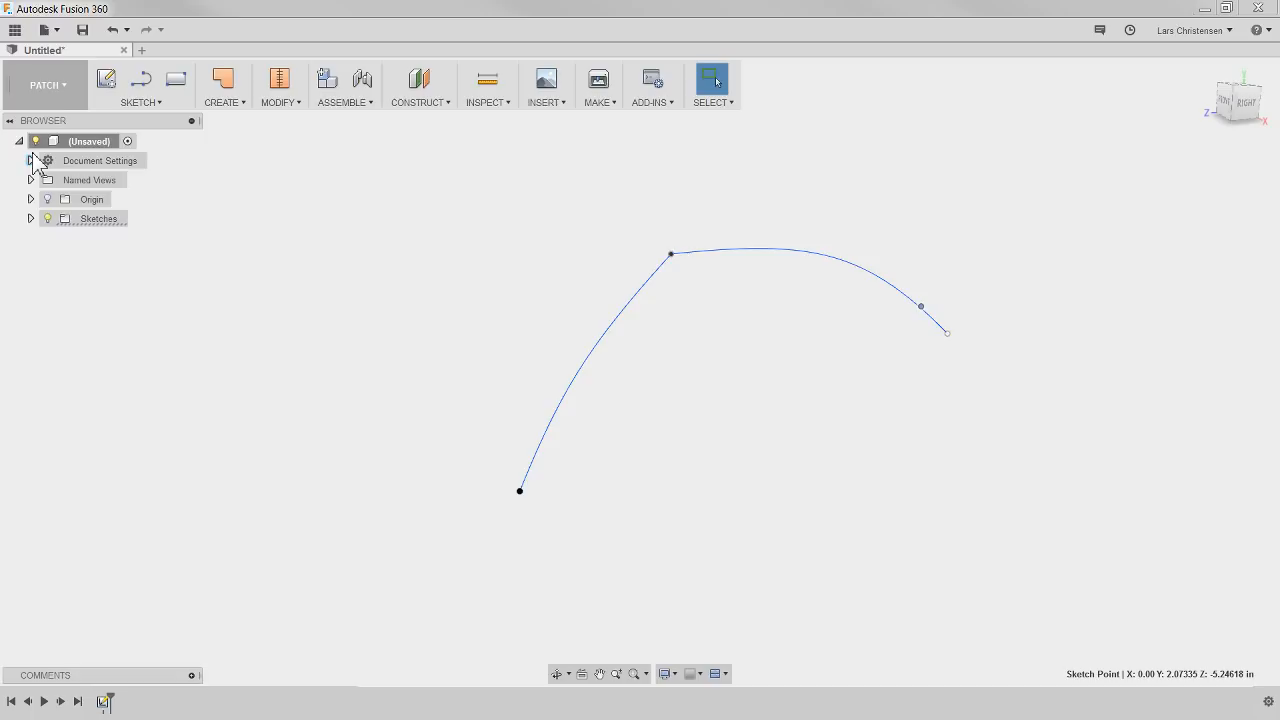
{"action": "left_click", "coordinate": [225, 108]}
{"action": "left_click", "coordinate": [234, 120]}
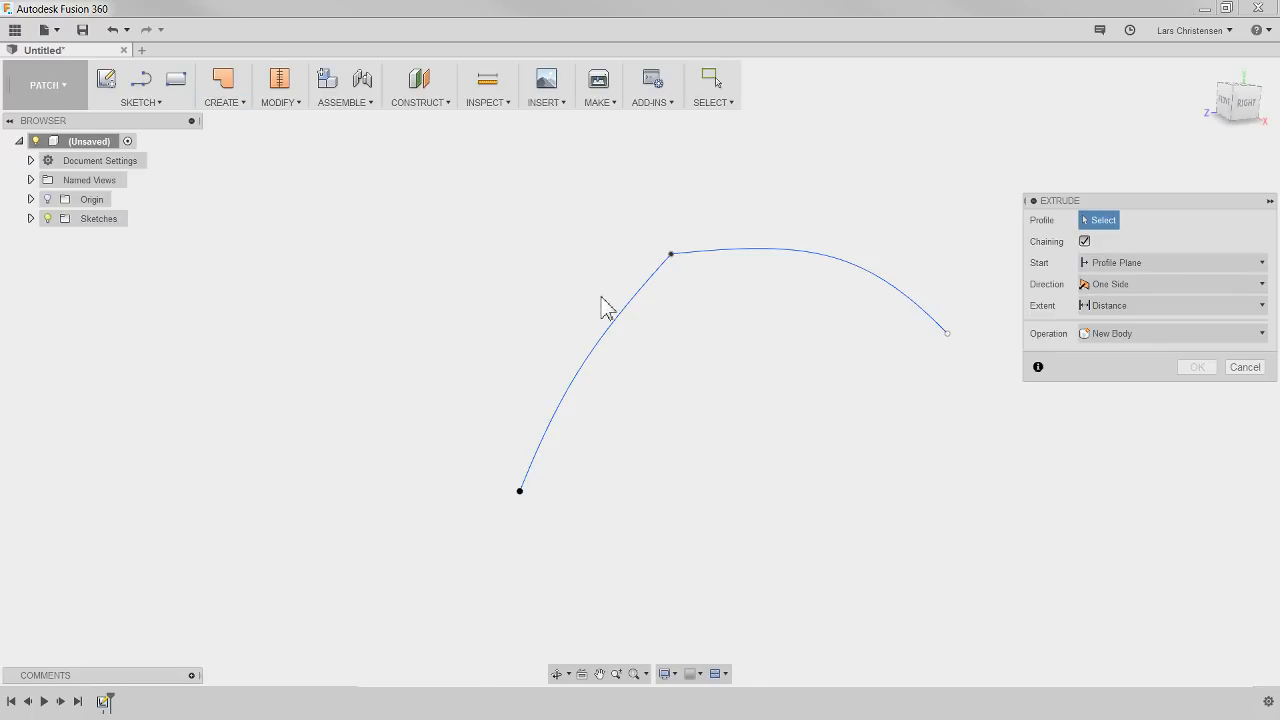
{"action": "left_click", "coordinate": [626, 314]}
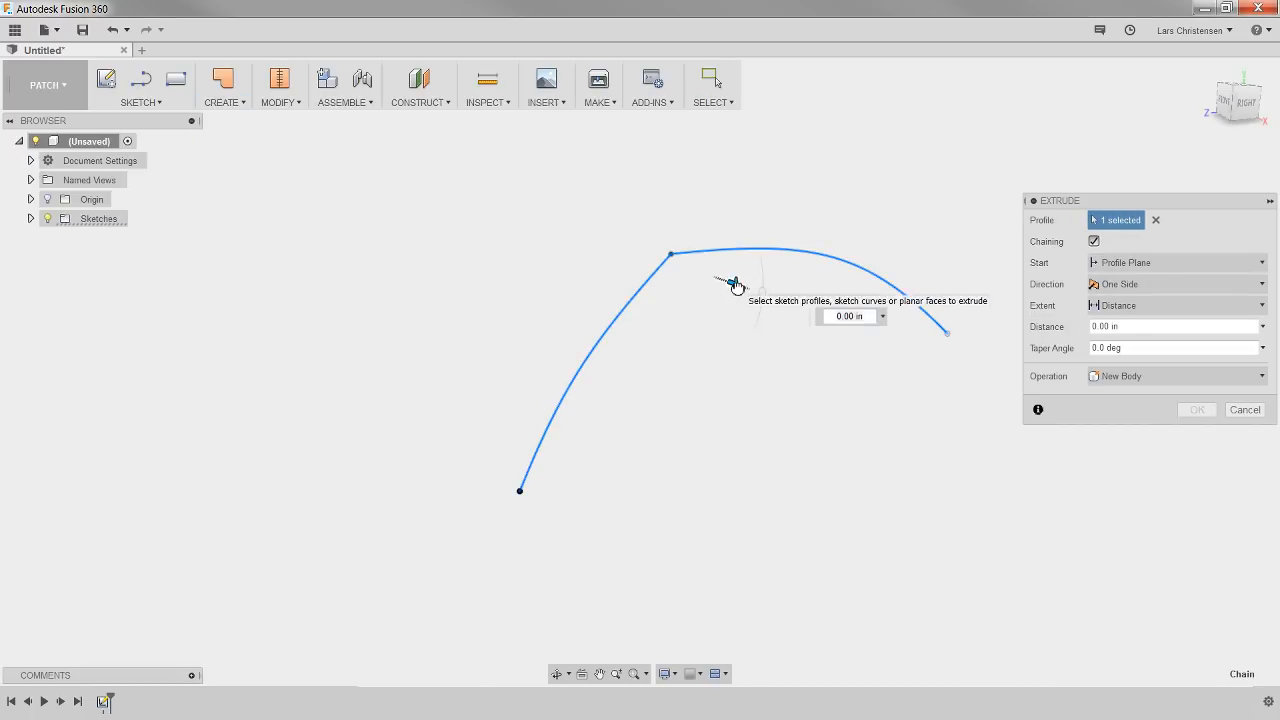
{"action": "left_click_drag", "start_coordinate": [735, 285], "coordinate": [580, 234]}
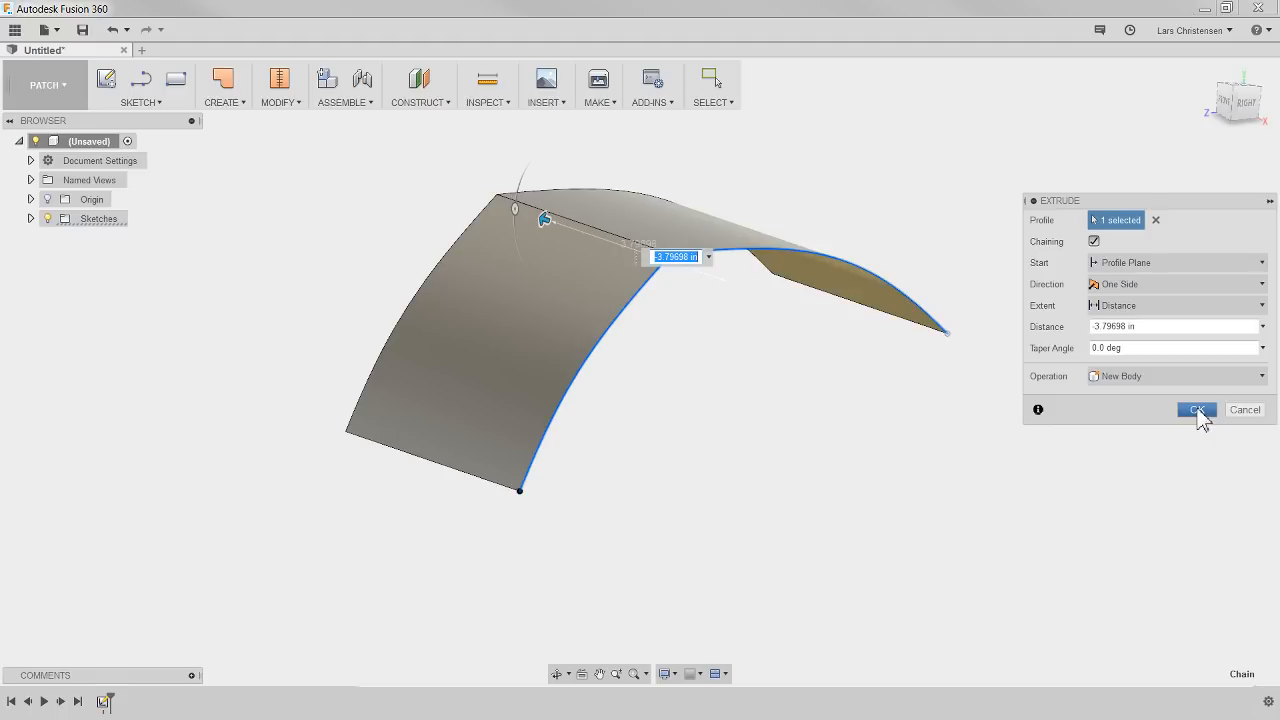
{"action": "left_click", "coordinate": [1198, 412]}
{"action": "middle_click_drag", "start_coordinate": [908, 477], "coordinate": [686, 314], "text": "shift"}
{"action": "middle_click_drag", "start_coordinate": [597, 329], "coordinate": [500, 265], "text": "shift"}
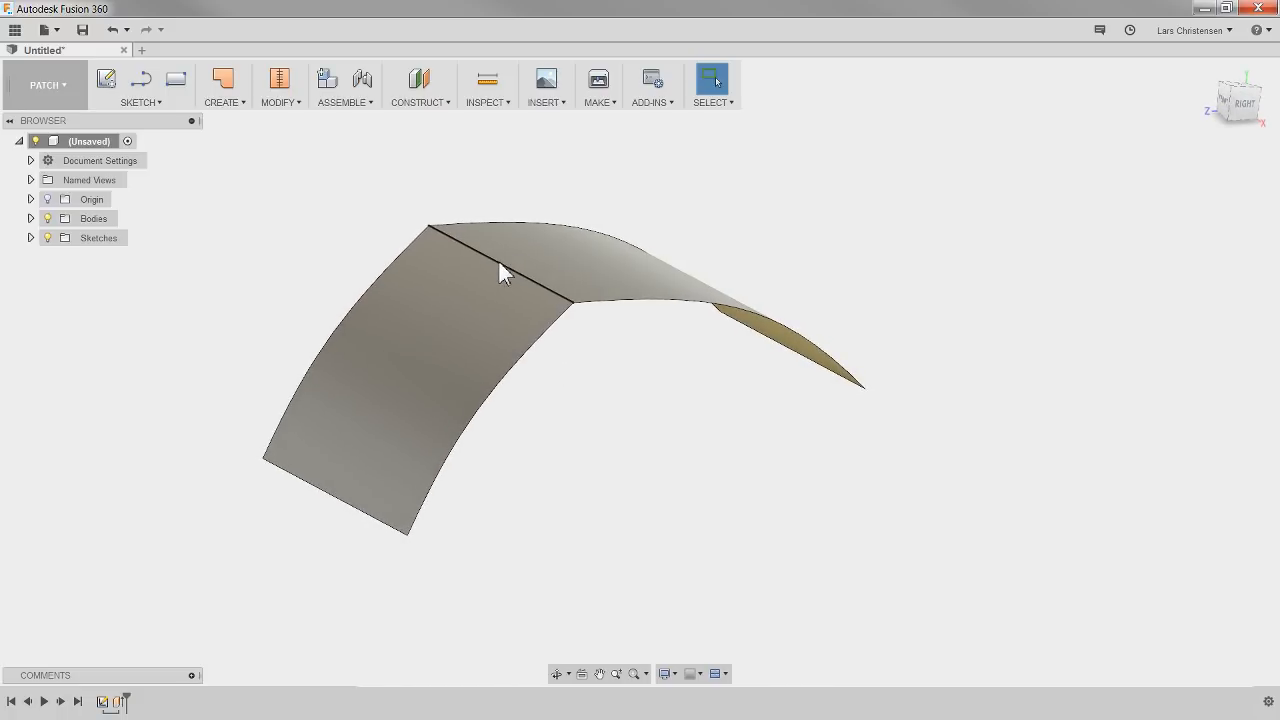
{"action": "left_click", "coordinate": [499, 263]}
{"action": "middle_click_drag", "start_coordinate": [295, 201], "coordinate": [293, 253], "text": "shift"}
{"action": "mouse_move", "coordinate": [512, 268]}
{"action": "middle_mouse_down", "text": "shift"}
{"action": "mouse_move", "coordinate": [478, 265]}
{"action": "mouse_move", "coordinate": [504, 268]}
{"action": "middle_mouse_up", "text": "shift"}
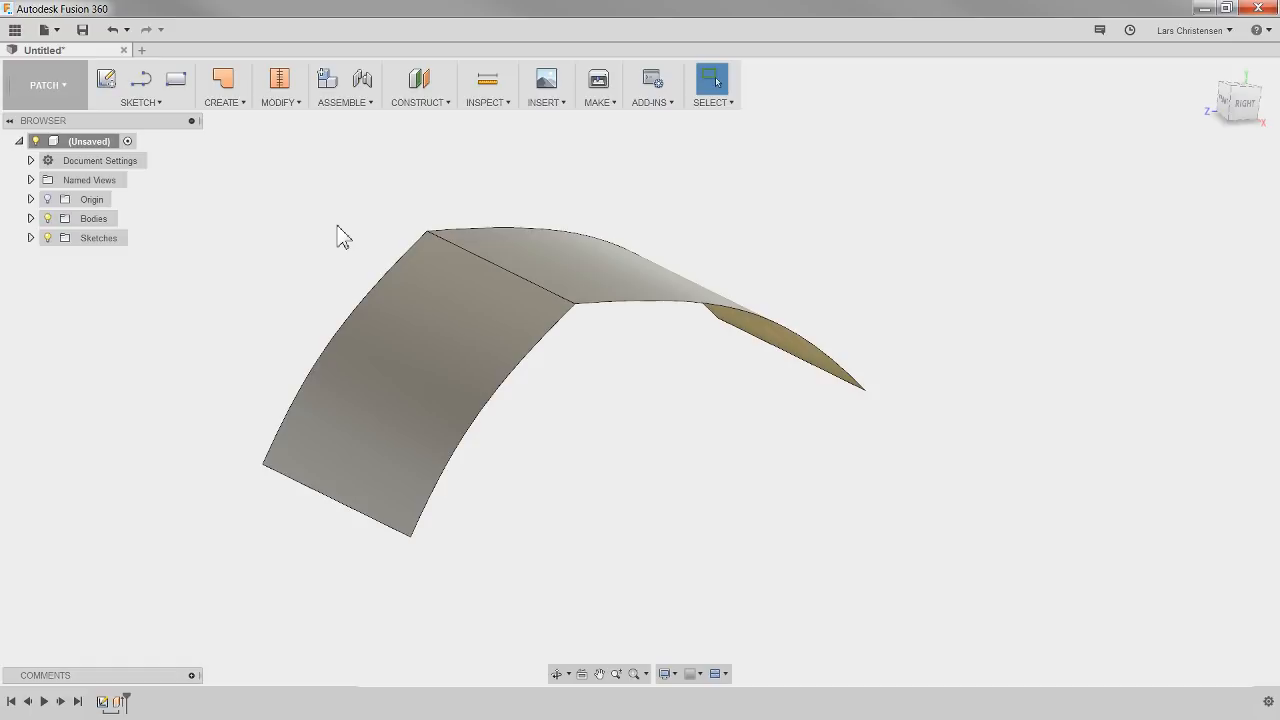
{"action": "mouse_move", "coordinate": [337, 236]}
{"action": "middle_mouse_down", "text": "shift"}
{"action": "mouse_move", "coordinate": [503, 303]}
{"action": "mouse_move", "coordinate": [606, 314]}
{"action": "mouse_move", "coordinate": [469, 320]}
{"action": "mouse_move", "coordinate": [571, 294]}
{"action": "mouse_move", "coordinate": [463, 331]}
{"action": "mouse_move", "coordinate": [386, 229]}
{"action": "middle_mouse_up", "text": "shift"}
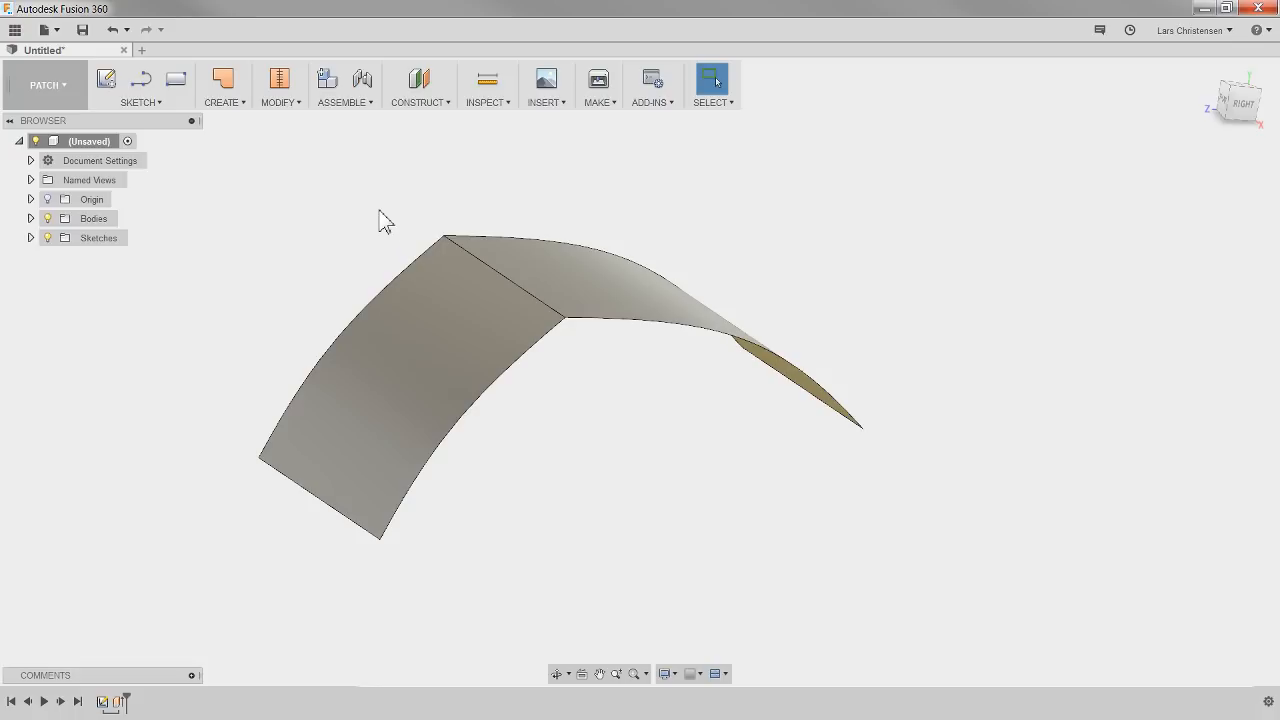
Preview a zebra analysis with horizontal stripes on the extruded surface body to check continuity across the shared edge.
{"action": "left_click", "coordinate": [490, 104]}
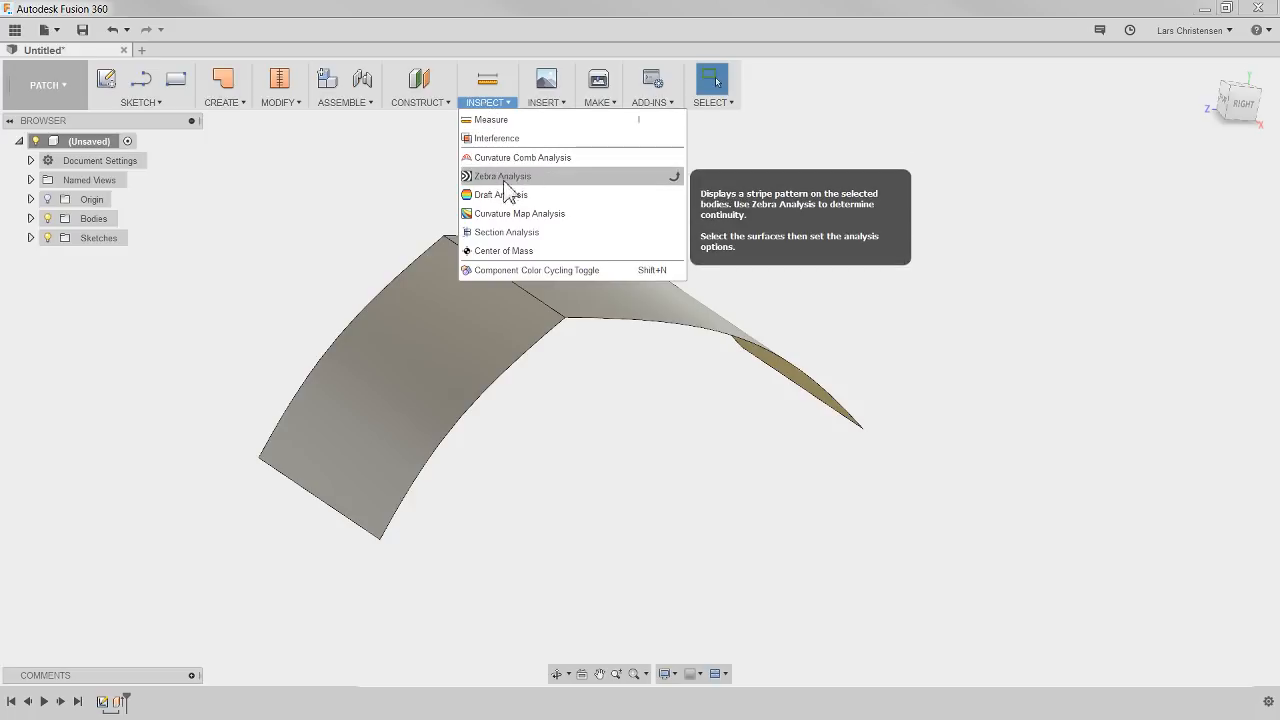
{"action": "left_click", "coordinate": [527, 177]}
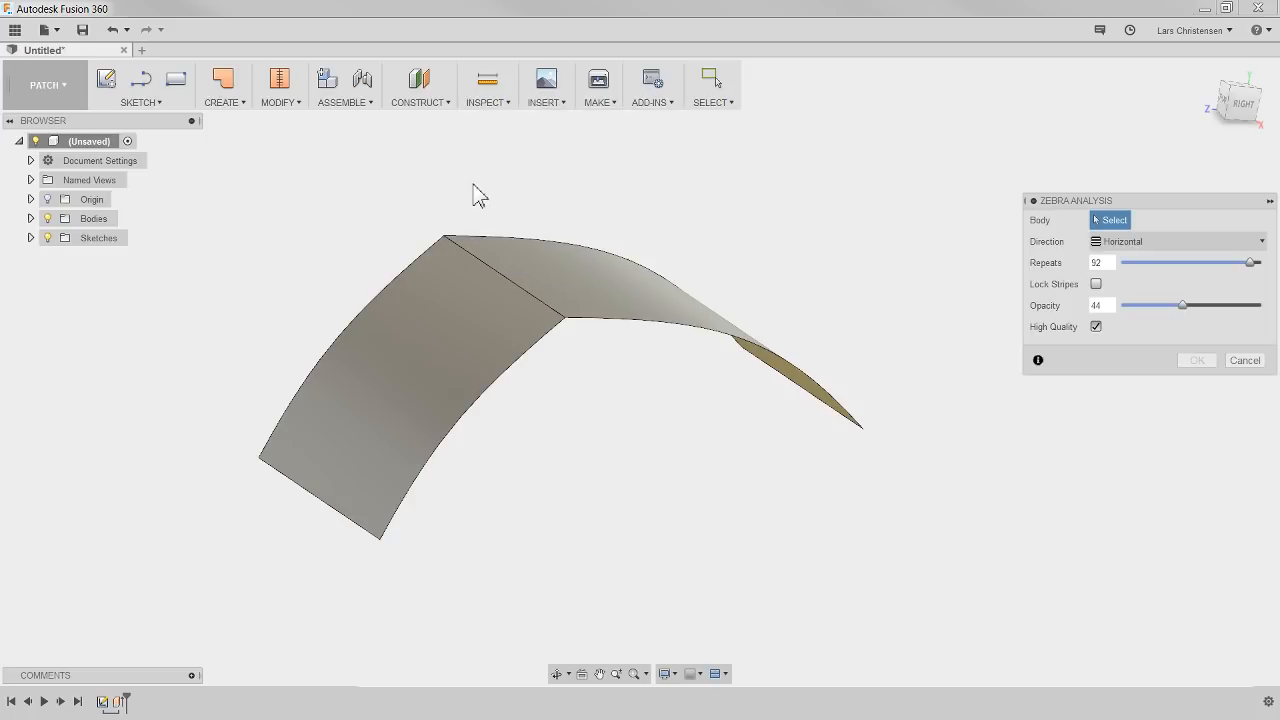
{"action": "left_click", "coordinate": [498, 316]}
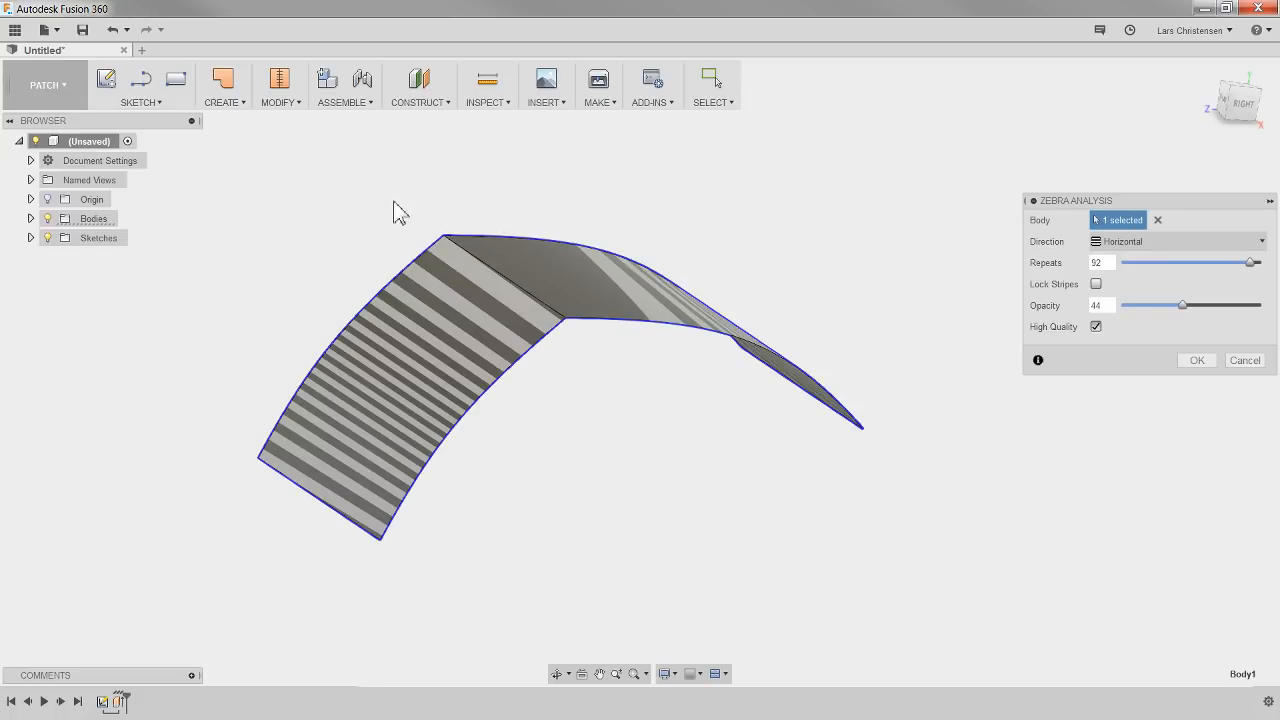
{"action": "middle_click_drag", "start_coordinate": [415, 173], "coordinate": [405, 188], "text": "shift"}
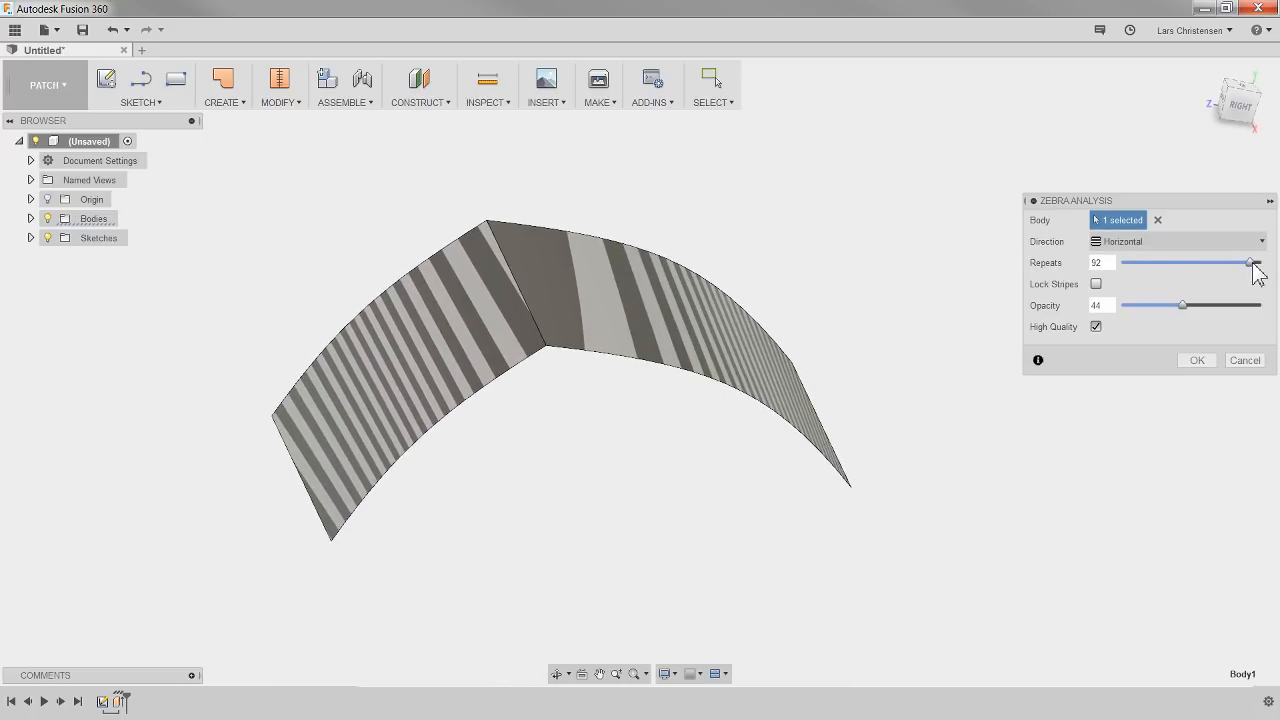
Compare zebra stripes in vertical and horizontal direction and at 68, 39 and 83 repeats, and dismiss the analysis without keeping it.
{"action": "left_click_drag", "start_coordinate": [1252, 264], "coordinate": [1217, 262]}
{"action": "left_click", "coordinate": [1195, 241]}
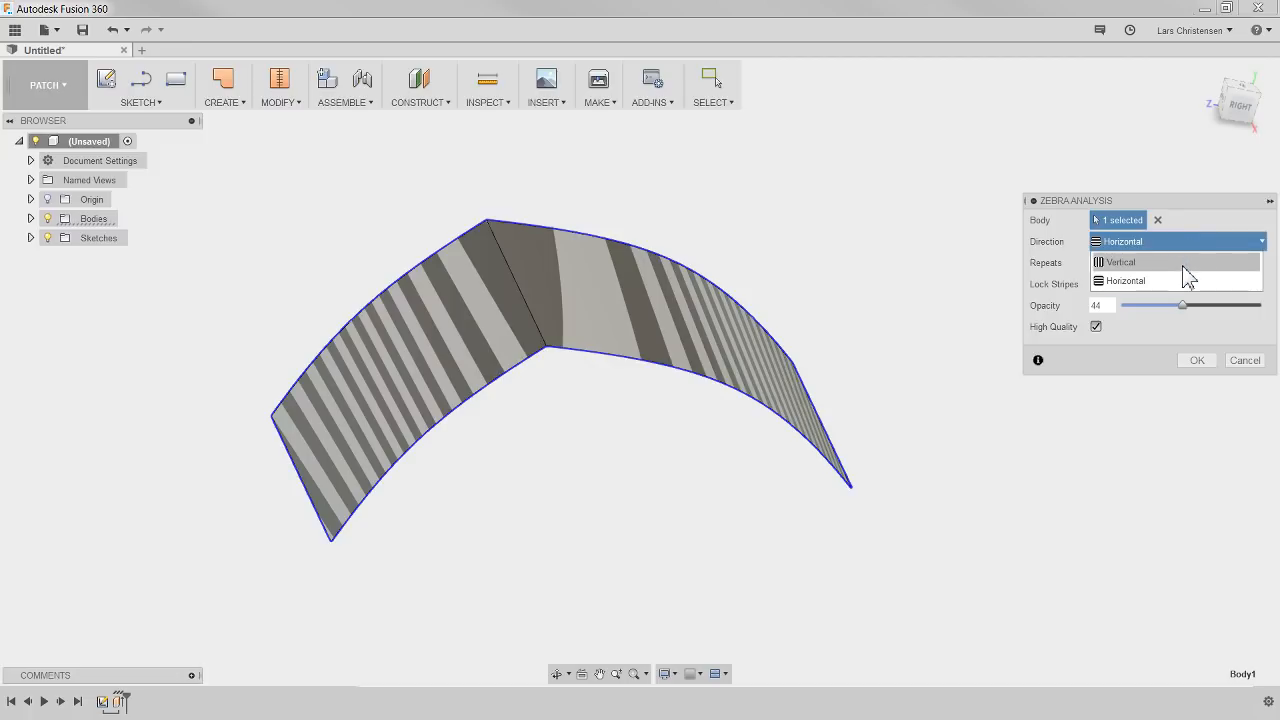
{"action": "left_click", "coordinate": [1184, 263]}
{"action": "left_click", "coordinate": [1175, 242]}
{"action": "left_click", "coordinate": [1173, 280]}
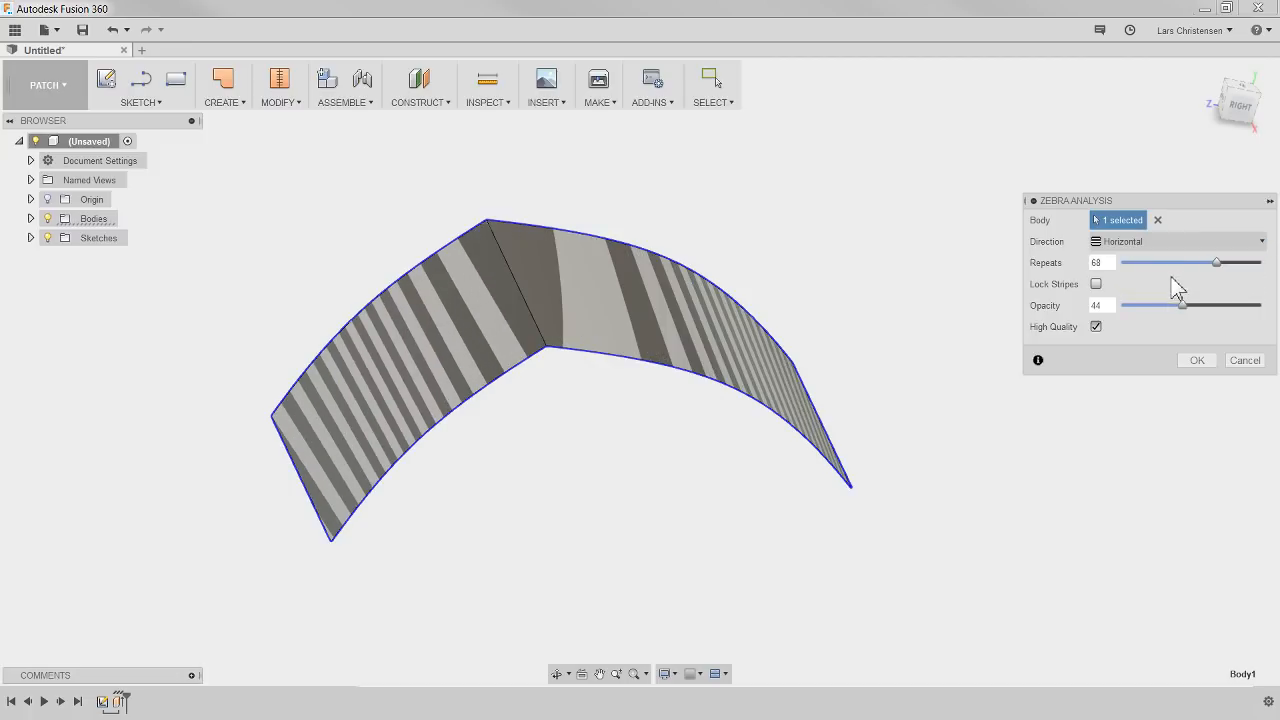
{"action": "left_click_drag", "start_coordinate": [1217, 266], "coordinate": [1177, 264]}
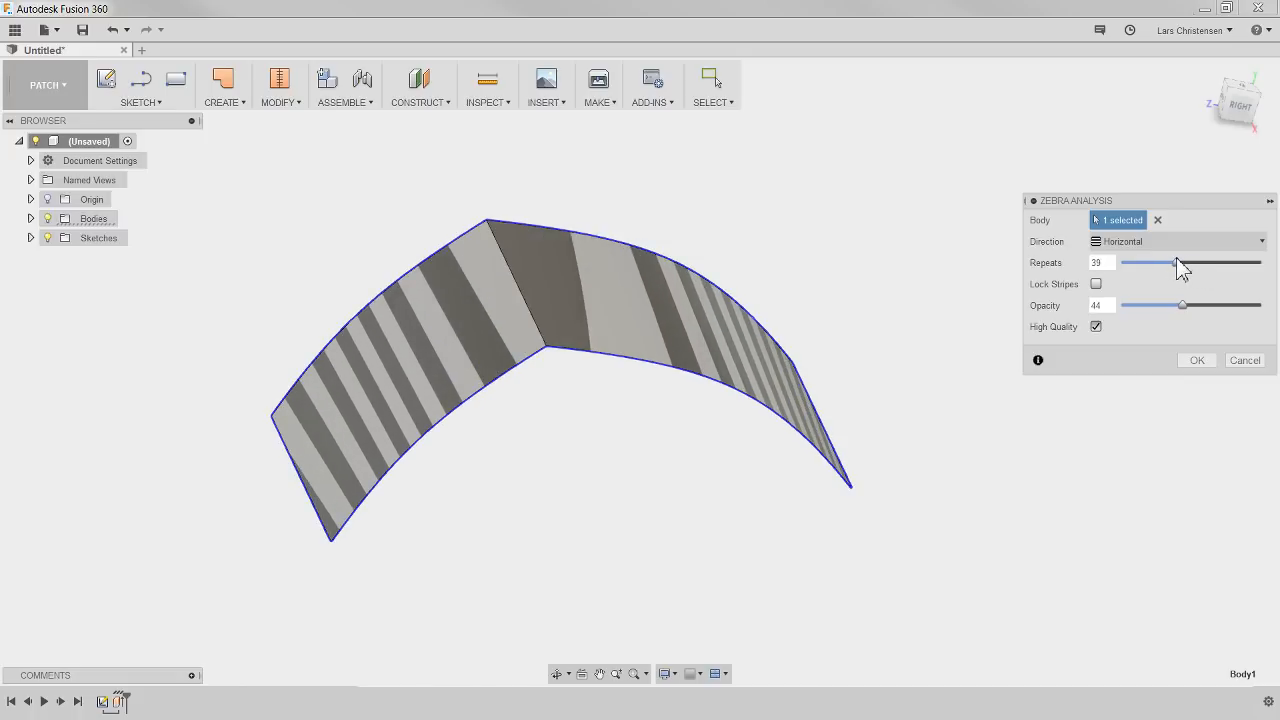
{"action": "left_click_drag", "start_coordinate": [1180, 265], "coordinate": [1243, 268]}
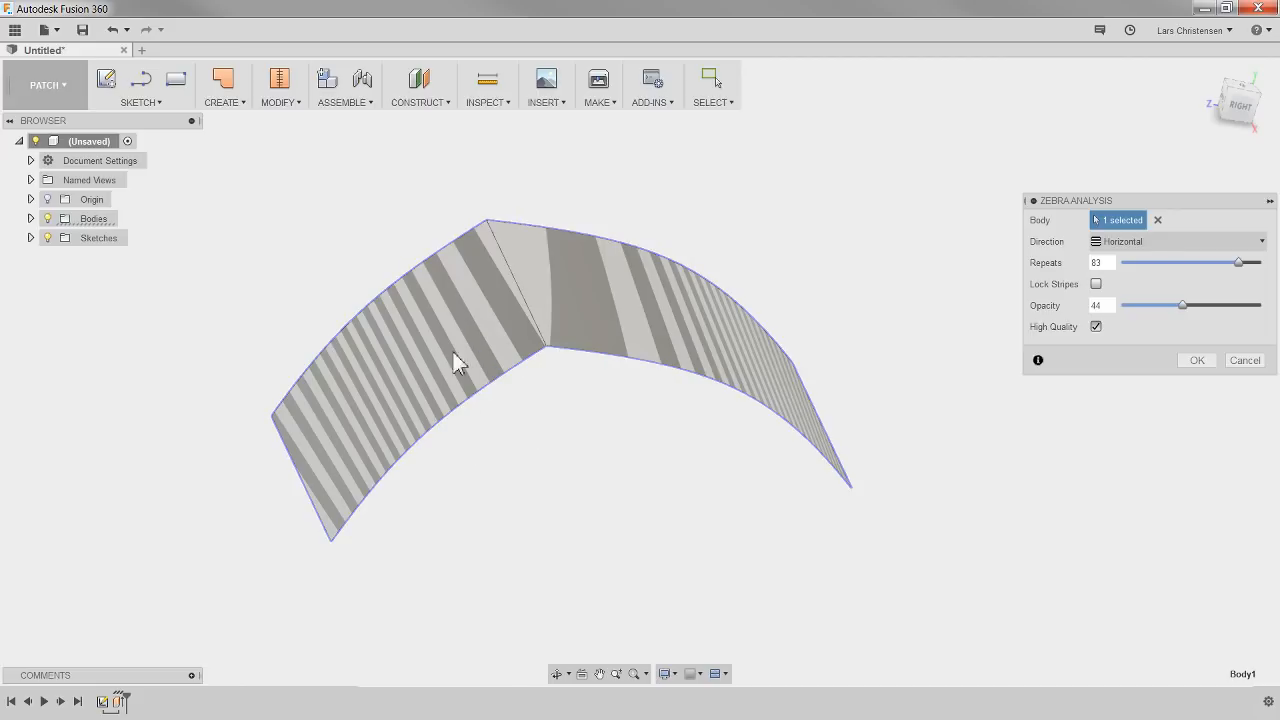
{"action": "left_click", "coordinate": [1252, 364]}
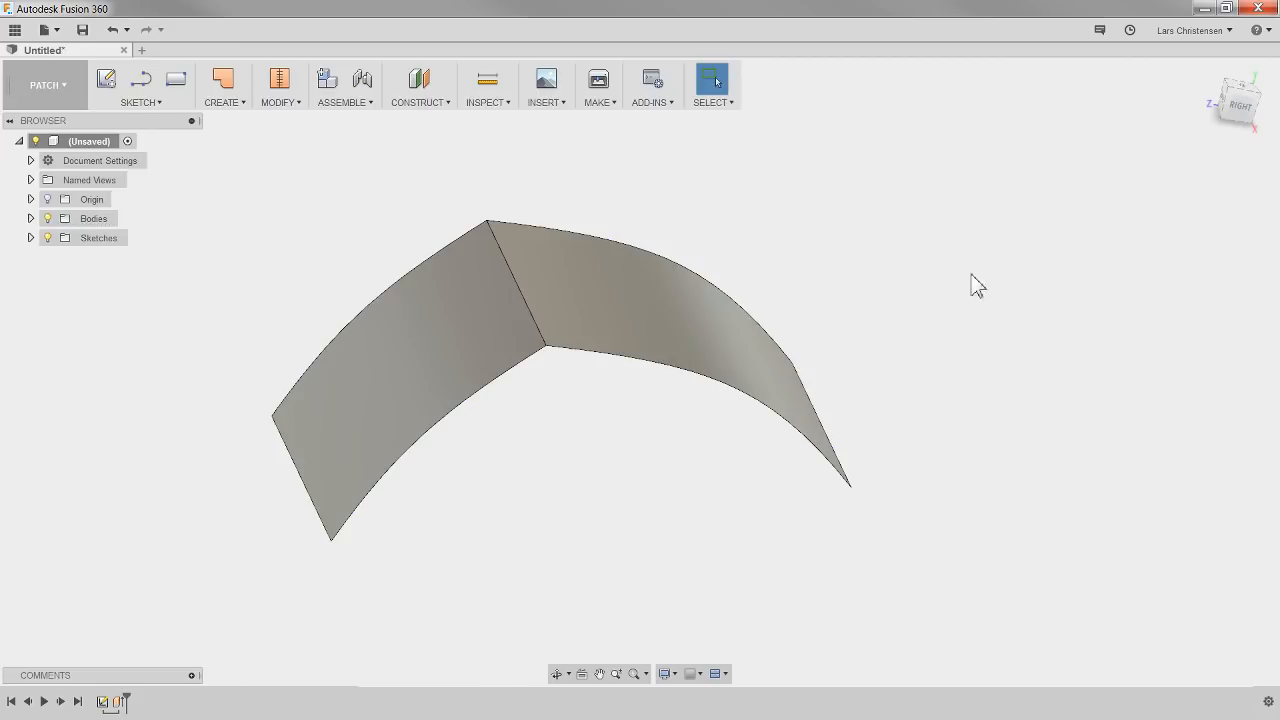
Add a curvature comb analysis with density 50 to the two adjoining curved edges on the far side of the surface body.
{"action": "left_click", "coordinate": [496, 105]}
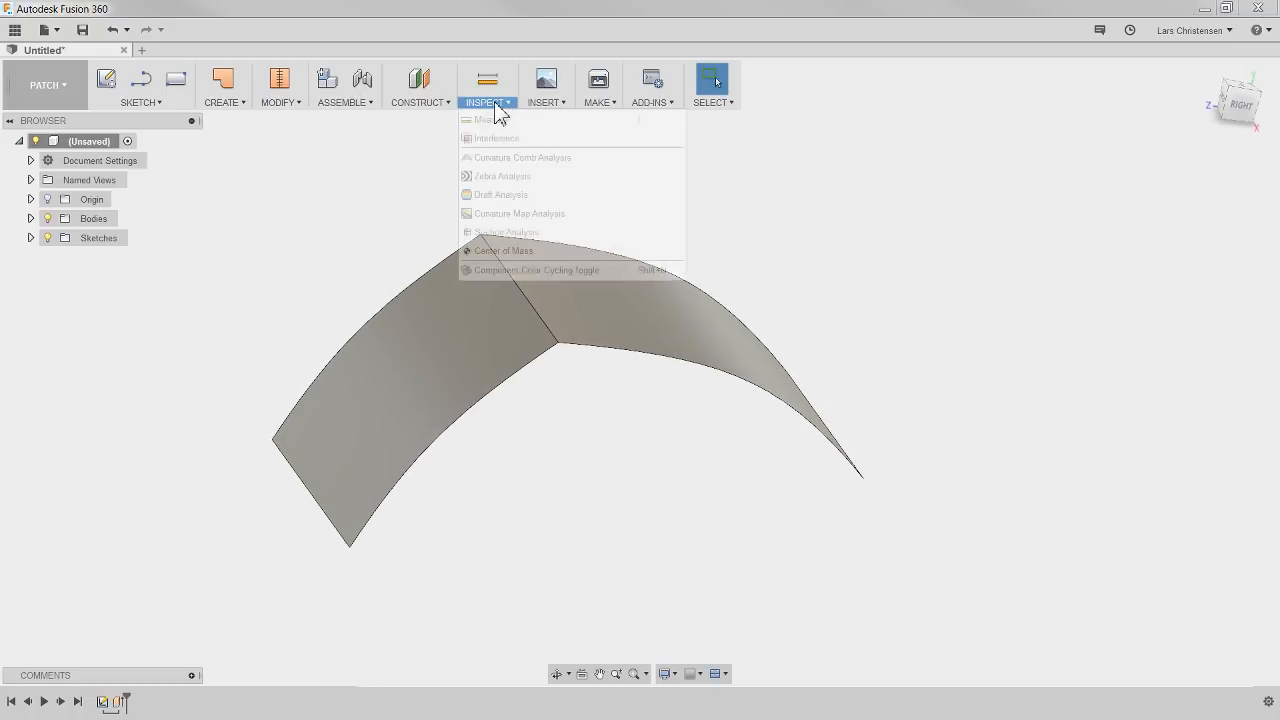
{"action": "left_click", "coordinate": [543, 157]}
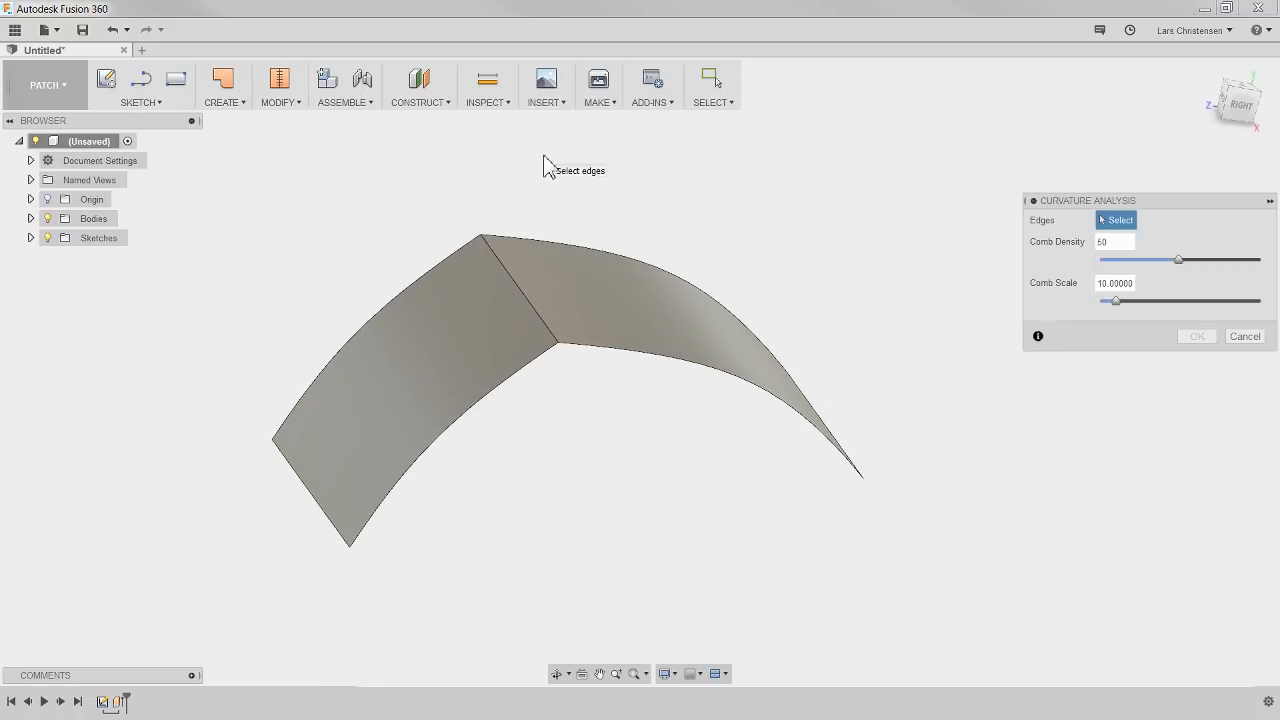
{"action": "left_click", "coordinate": [464, 248]}
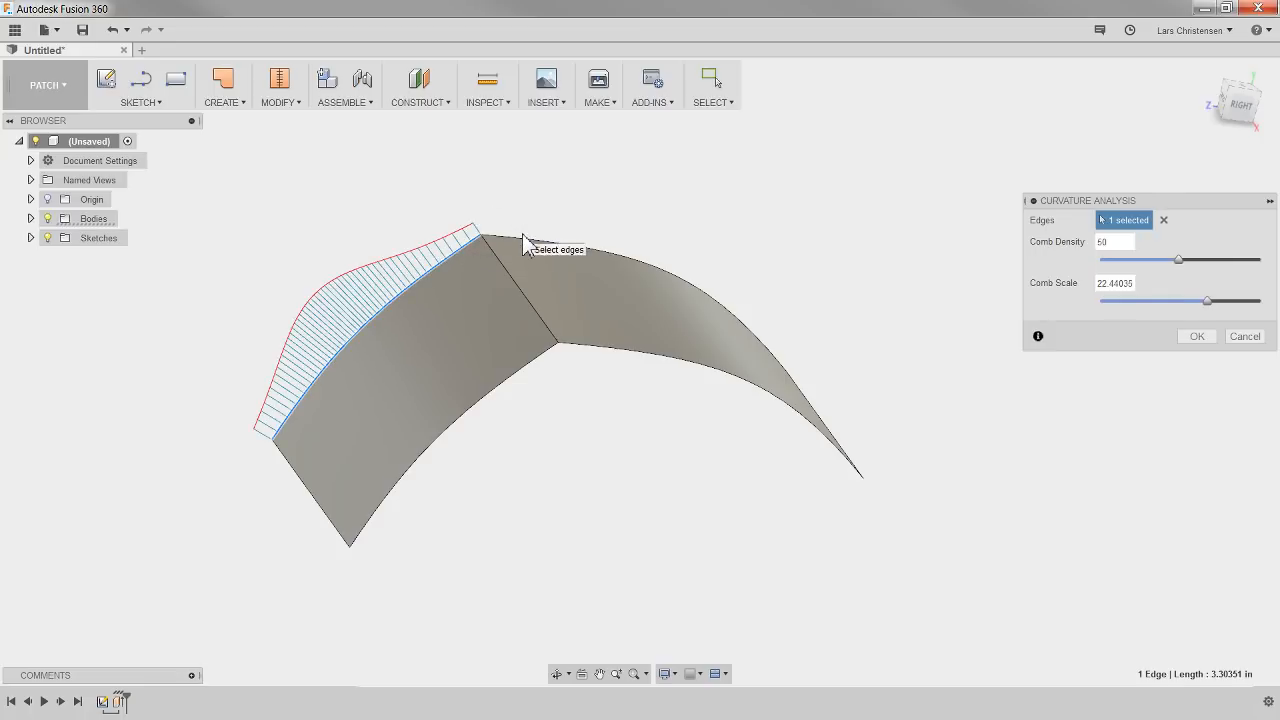
{"action": "left_click", "coordinate": [523, 242]}
{"action": "middle_click_drag", "start_coordinate": [400, 414], "coordinate": [394, 423], "text": "shift"}
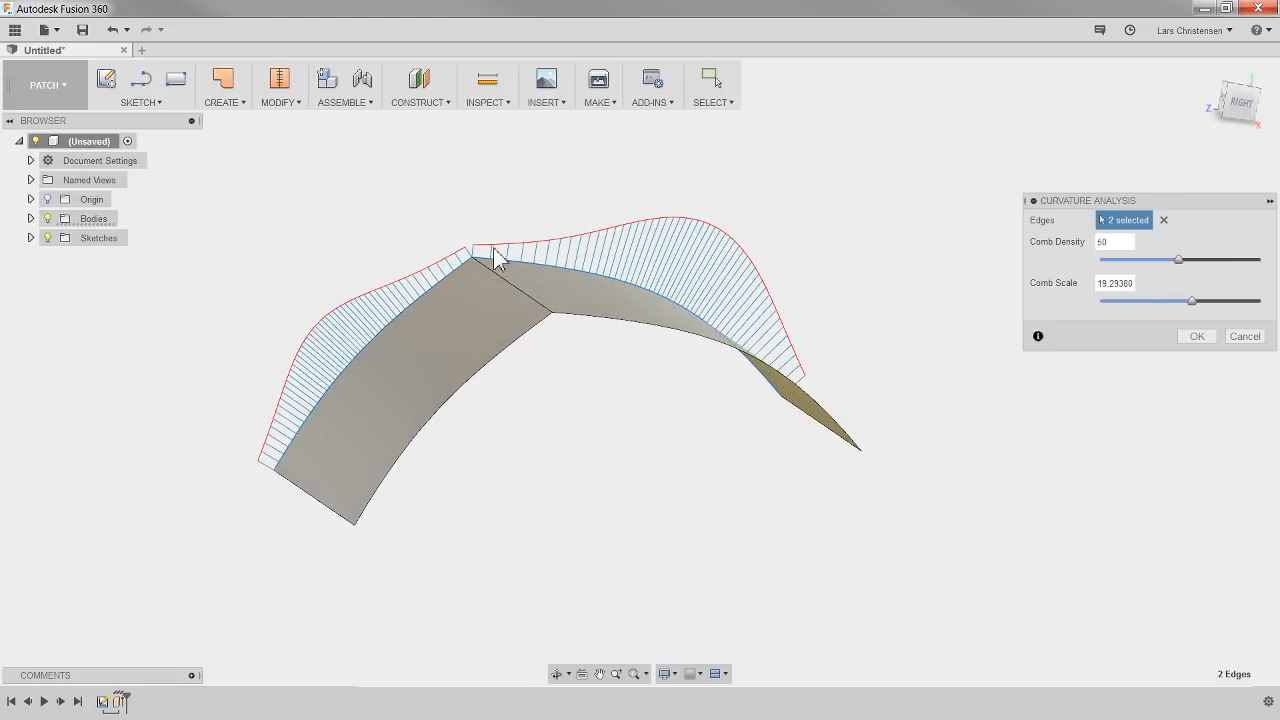
{"action": "left_click", "coordinate": [1185, 343]}
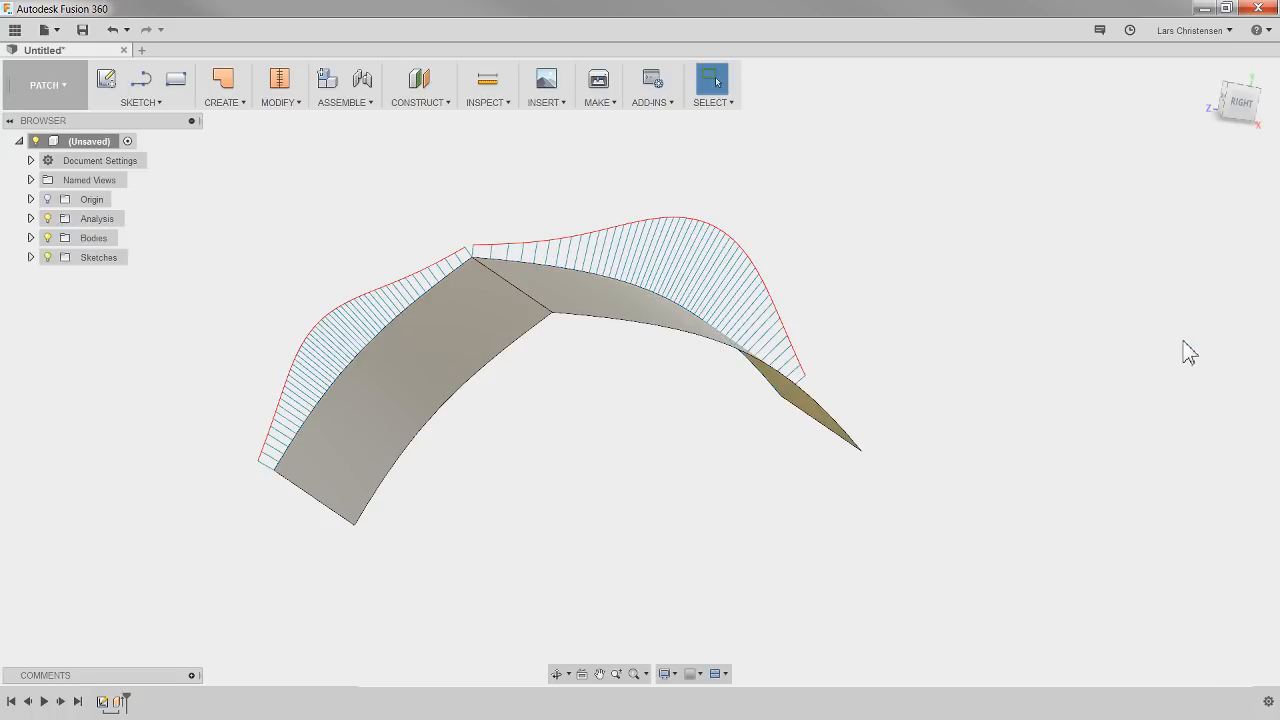
{"action": "middle_click_drag", "start_coordinate": [865, 425], "coordinate": [504, 286], "text": "shift"}
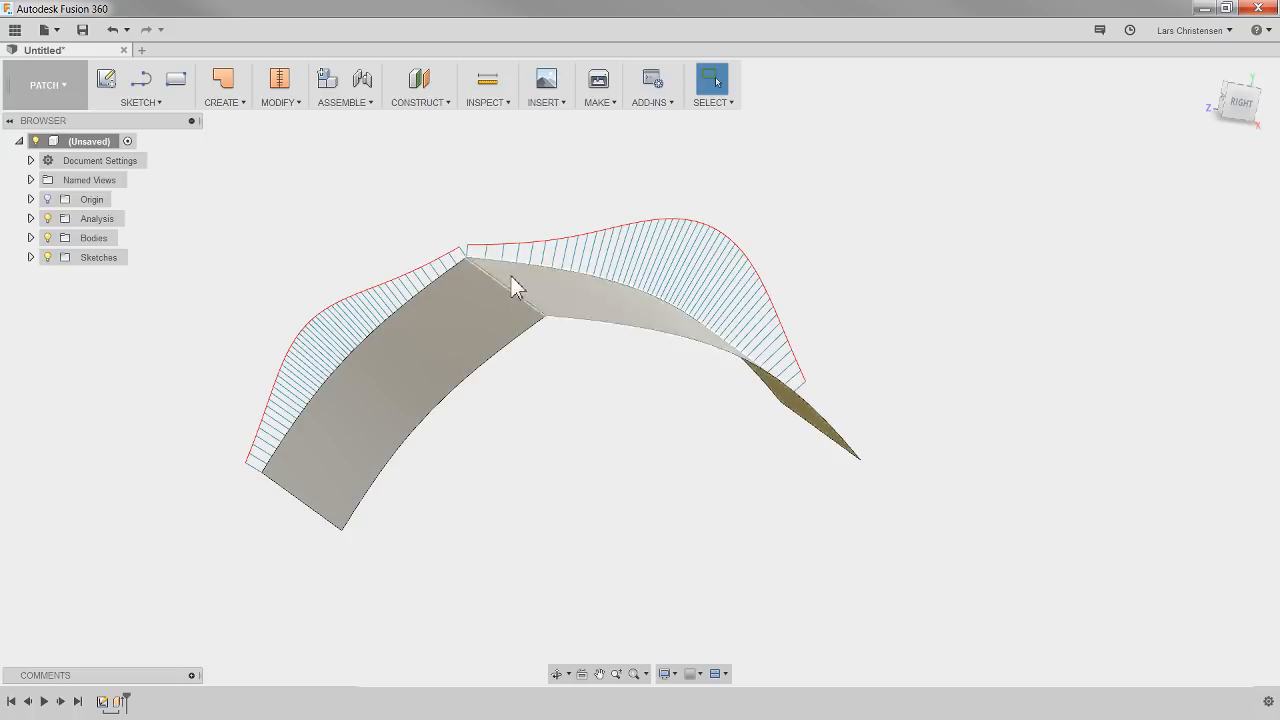
Save the design under the name G0 in the master folder of the LiveStream project.
{"action": "middle_click_drag", "start_coordinate": [522, 308], "coordinate": [474, 297], "text": "shift"}
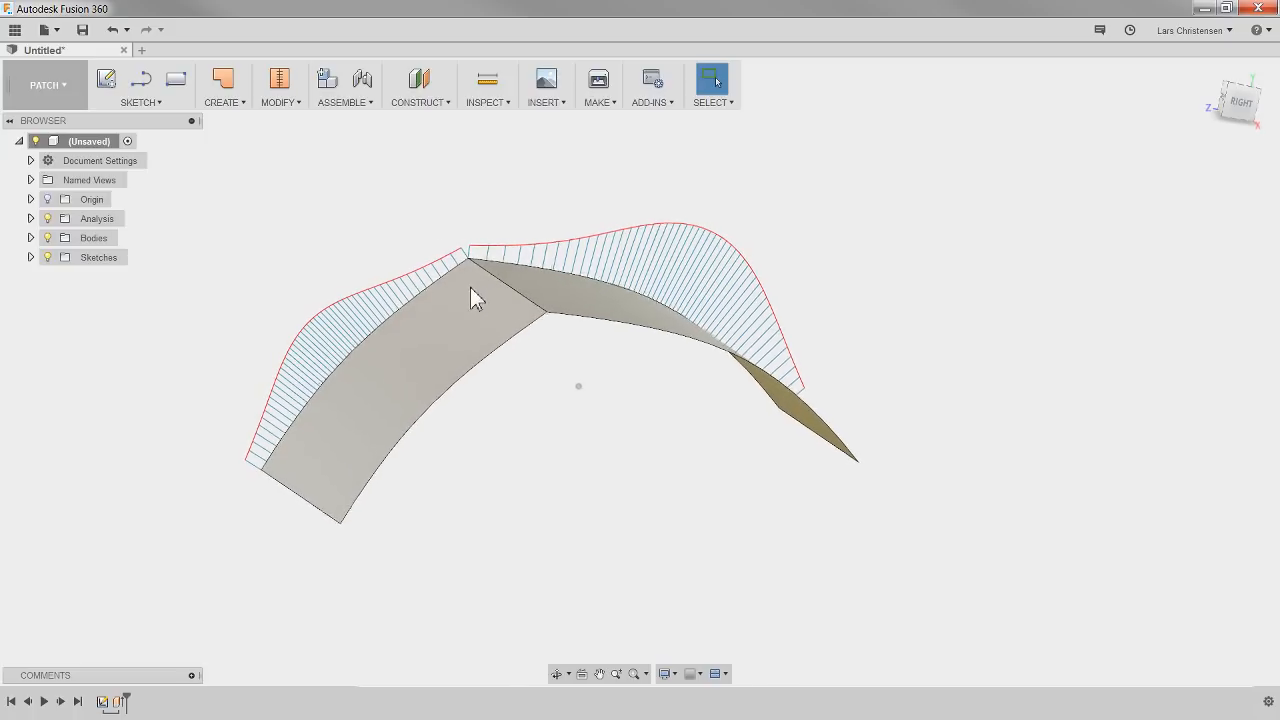
{"action": "left_click", "coordinate": [82, 29]}
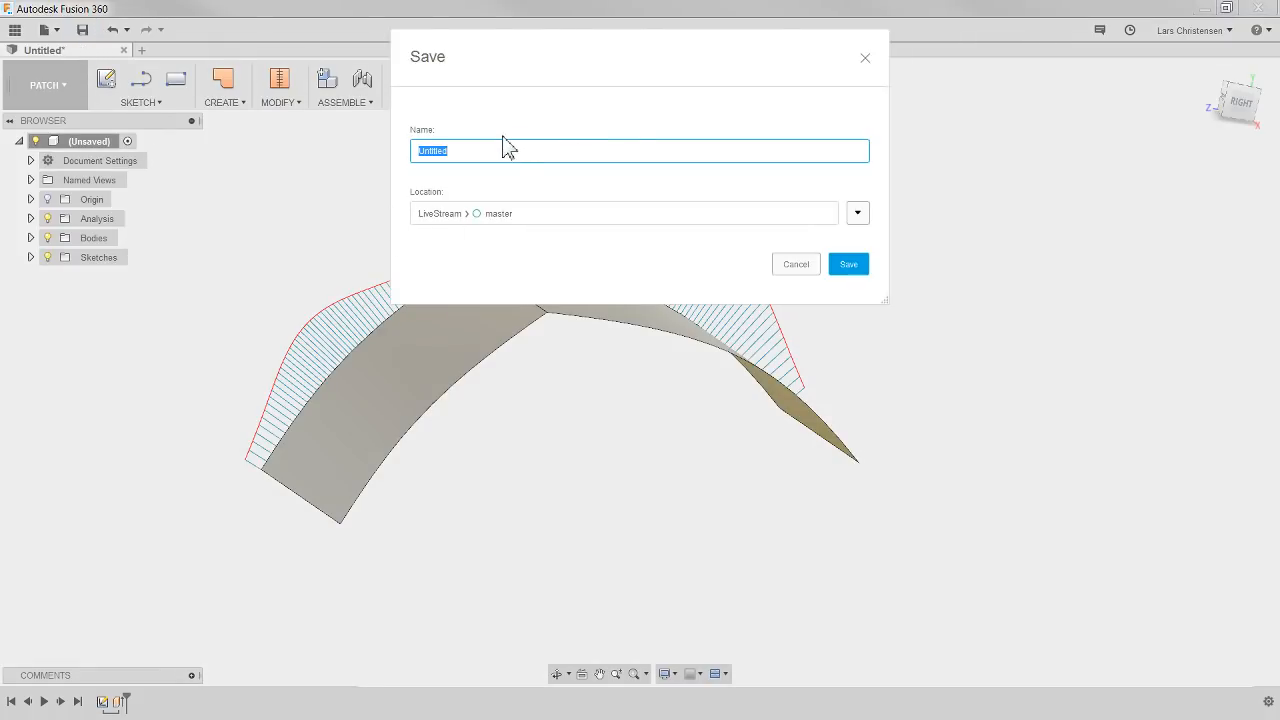
{"action": "type", "text": "G0"}
{"action": "left_click", "coordinate": [849, 263]}
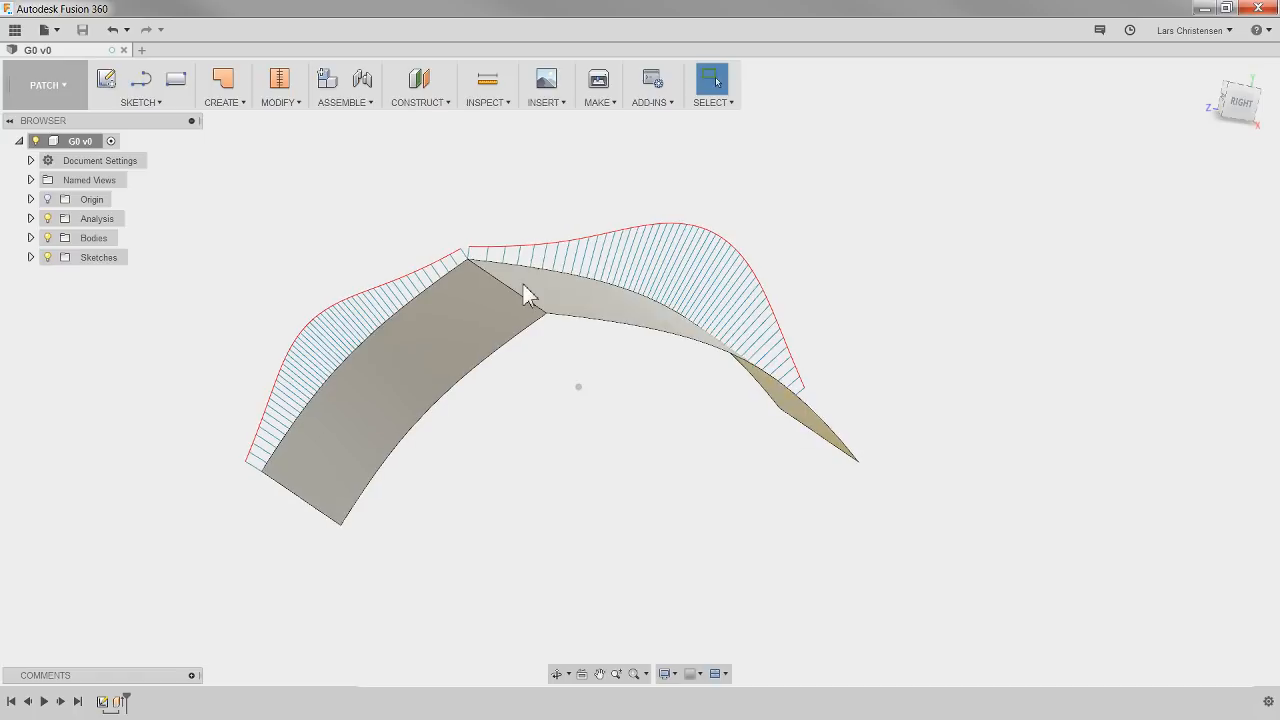
Save a copy of the root component as G1 in the LiveStream master folder and open that copy.
{"action": "right_click", "coordinate": [81, 141]}
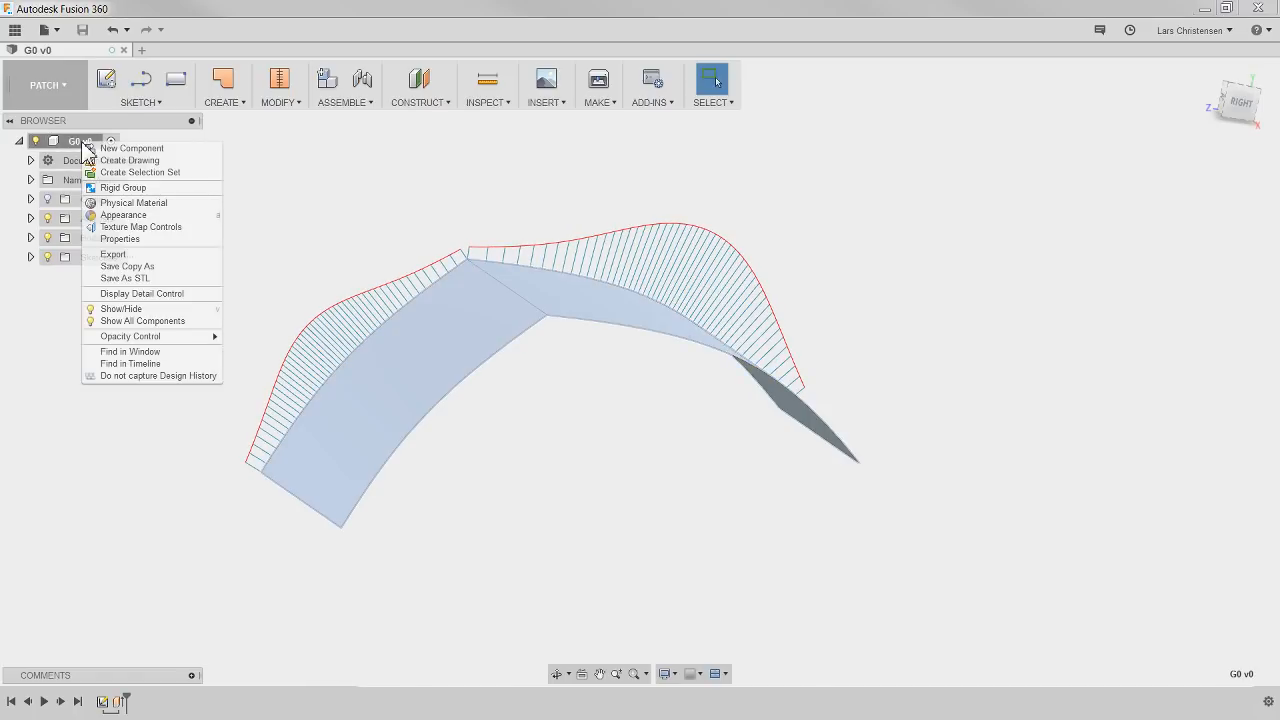
{"action": "left_click", "coordinate": [166, 267]}
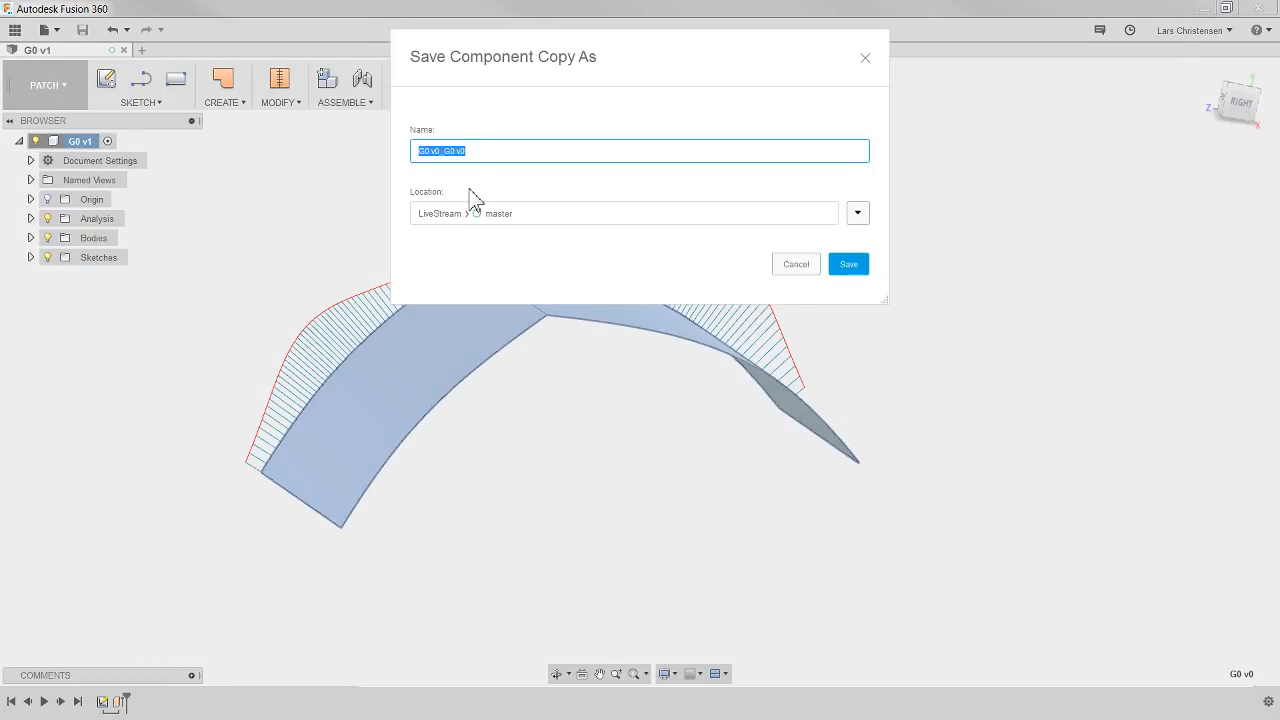
{"action": "left_click", "coordinate": [849, 263]}
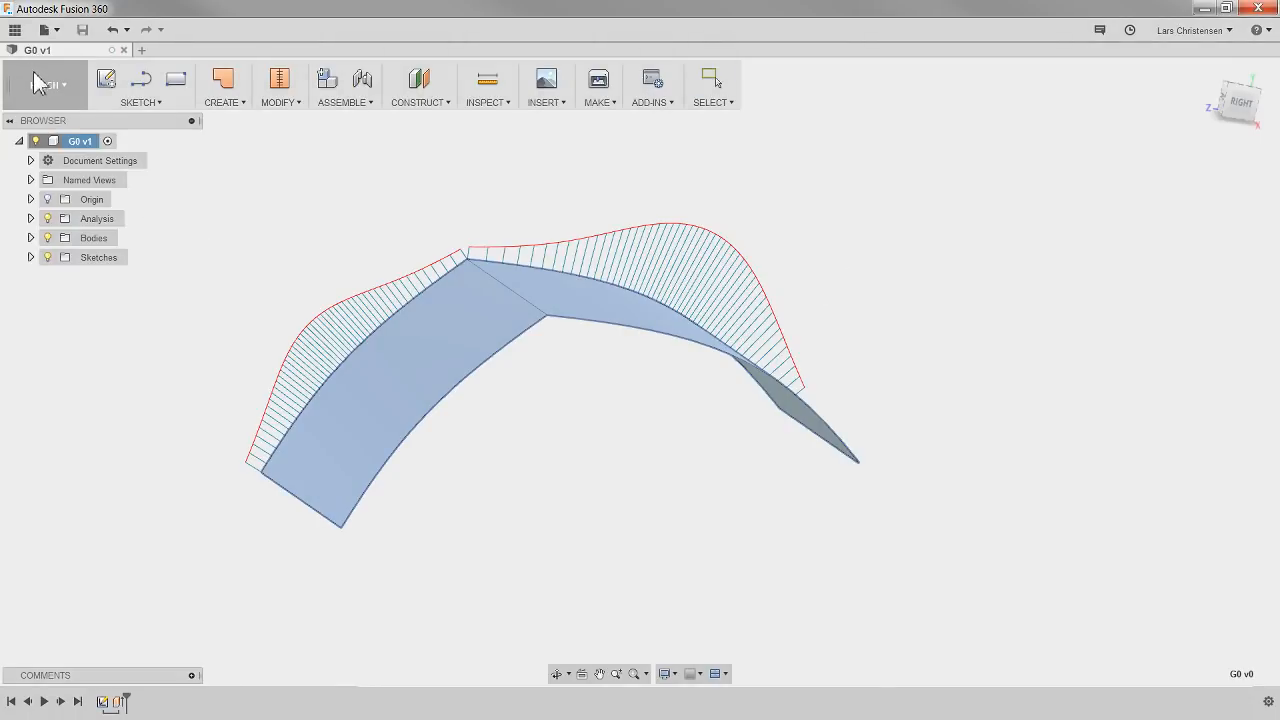
{"action": "left_click", "coordinate": [15, 30]}
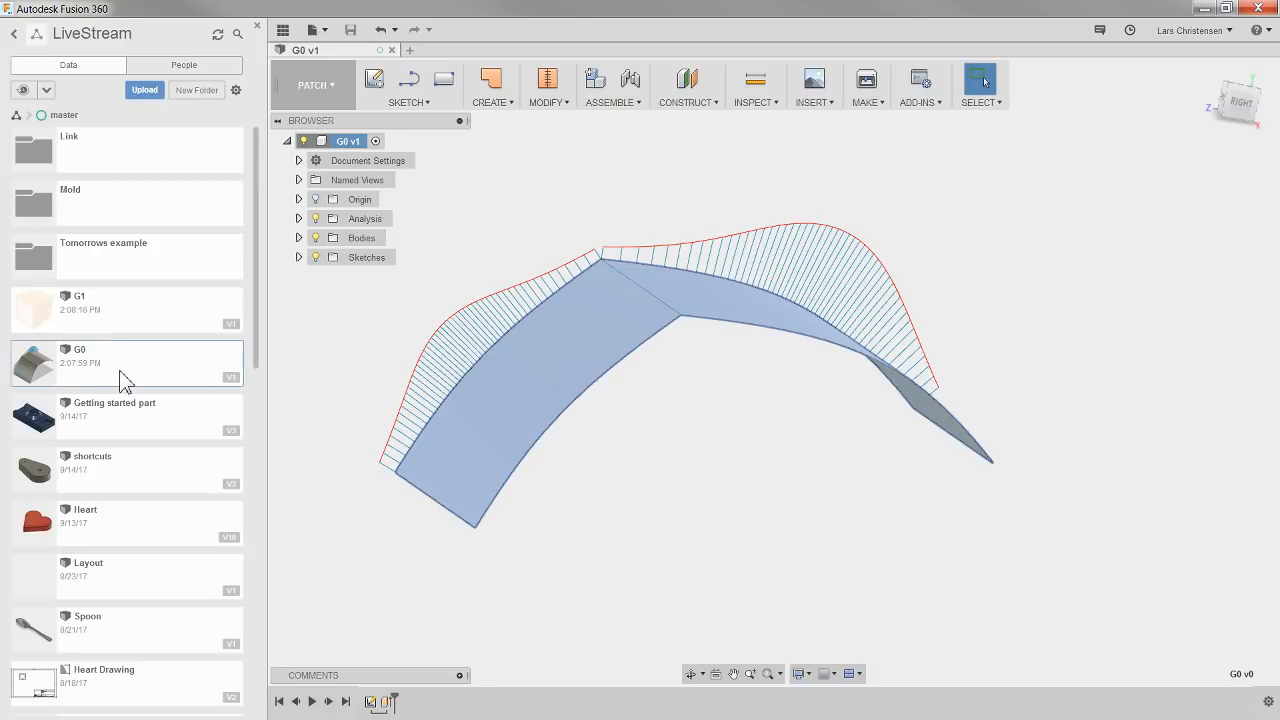
{"action": "double_click", "coordinate": [115, 322]}
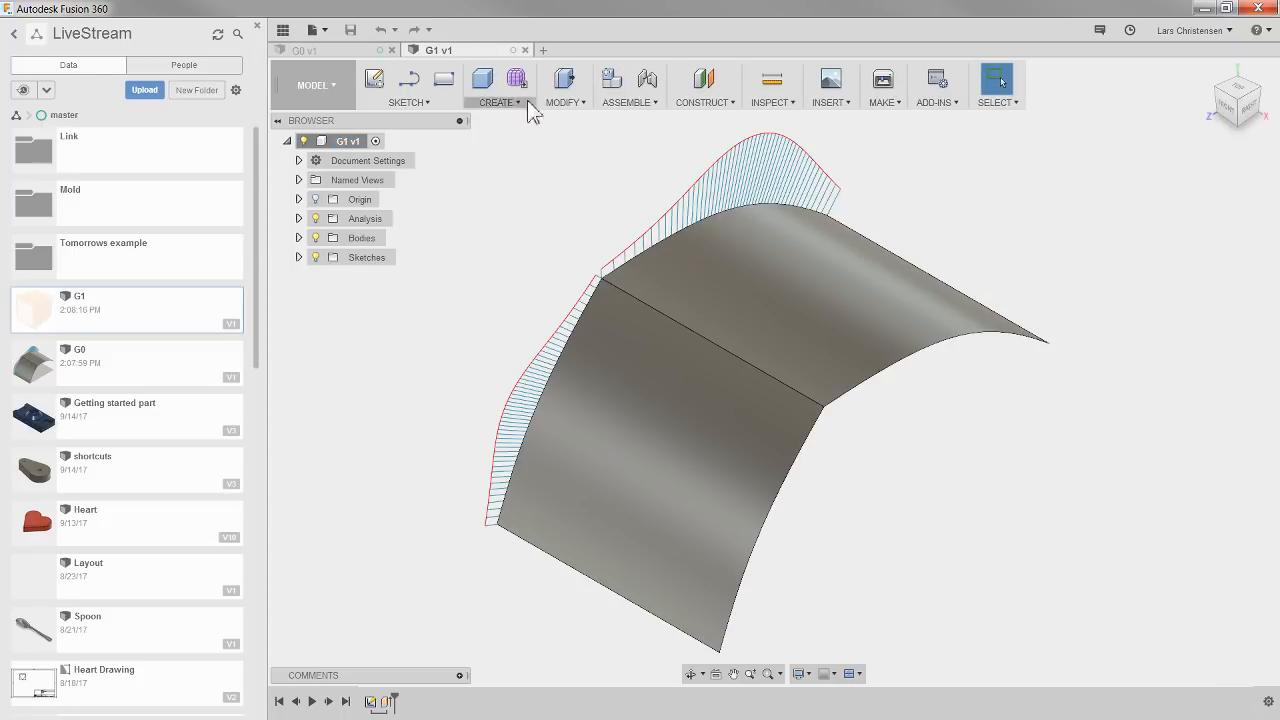
Switch the G1 design to the Patch workspace and delete its existing curvature analysis.
{"action": "middle_click_drag", "start_coordinate": [624, 218], "coordinate": [649, 286], "text": "shift"}
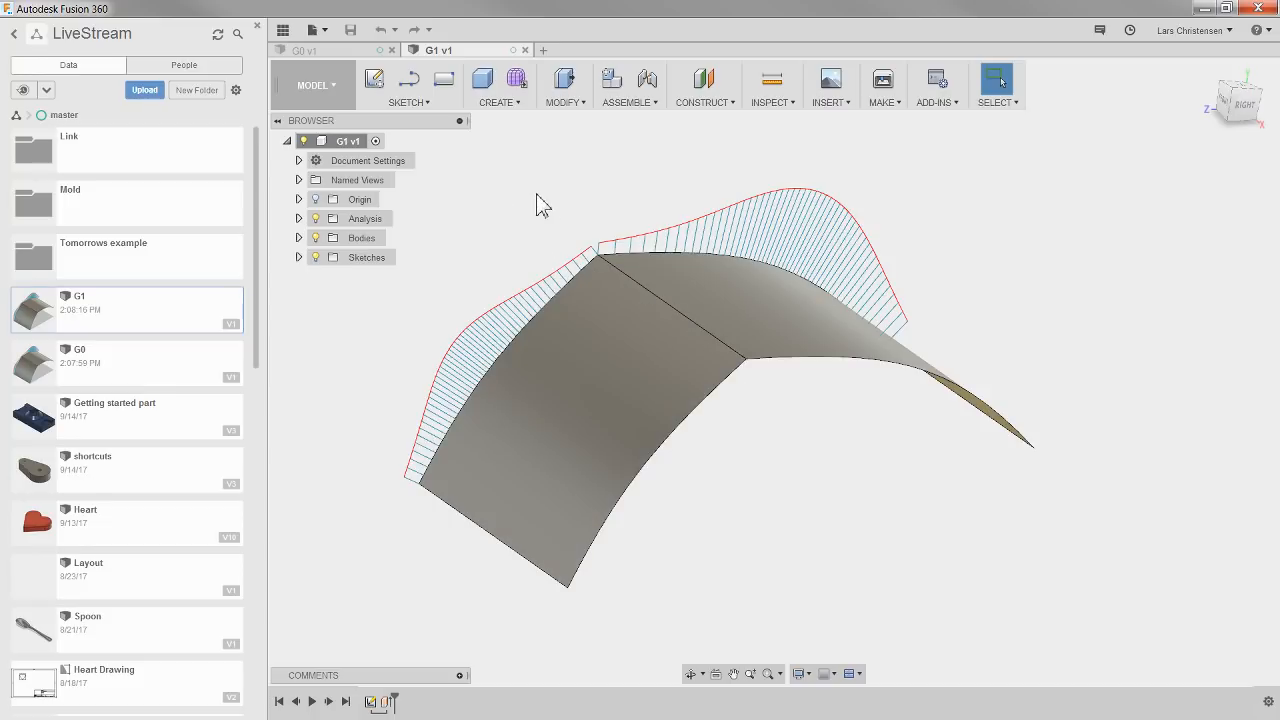
{"action": "left_click", "coordinate": [305, 85]}
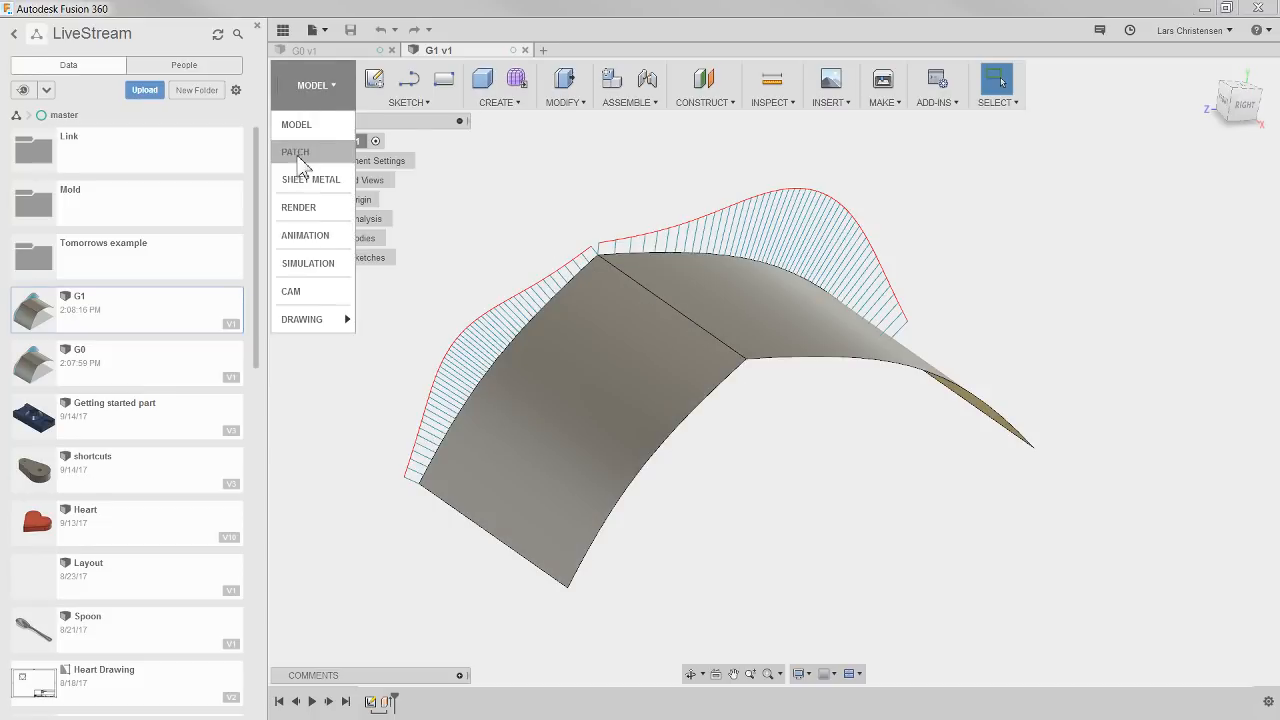
{"action": "left_click", "coordinate": [300, 151]}
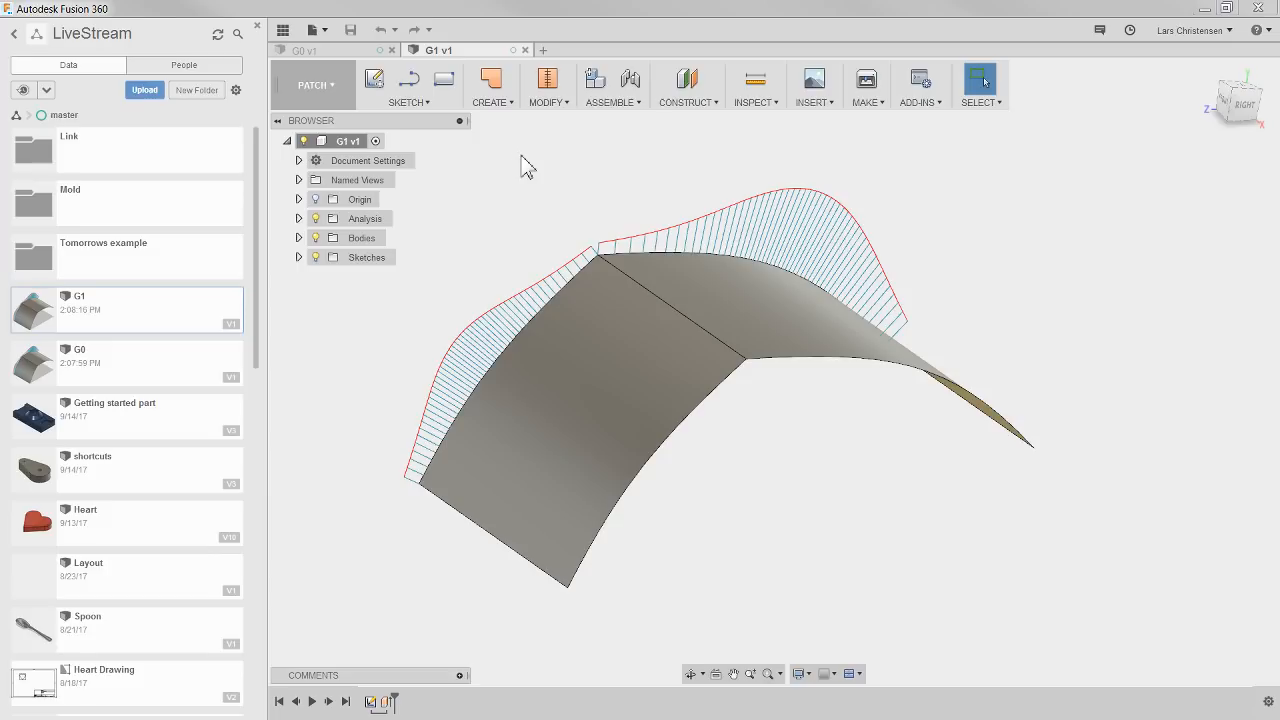
{"action": "left_click", "coordinate": [298, 218]}
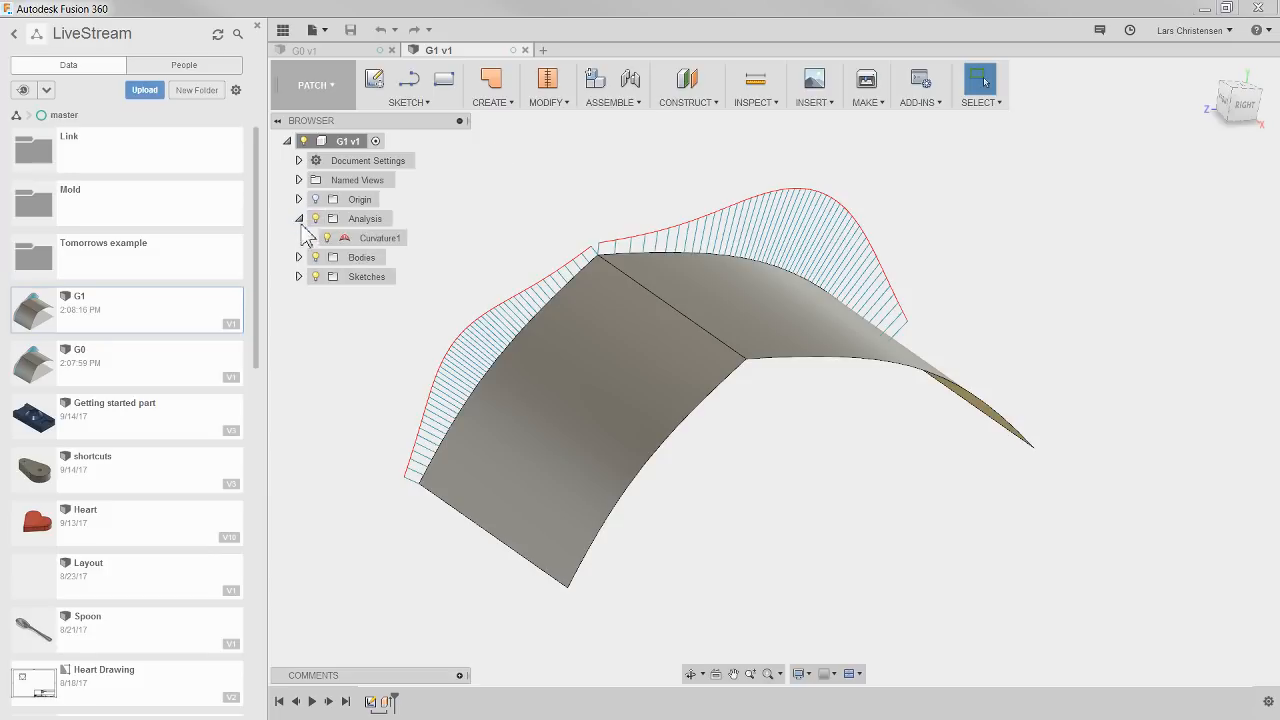
{"action": "key", "text": "Delete"}
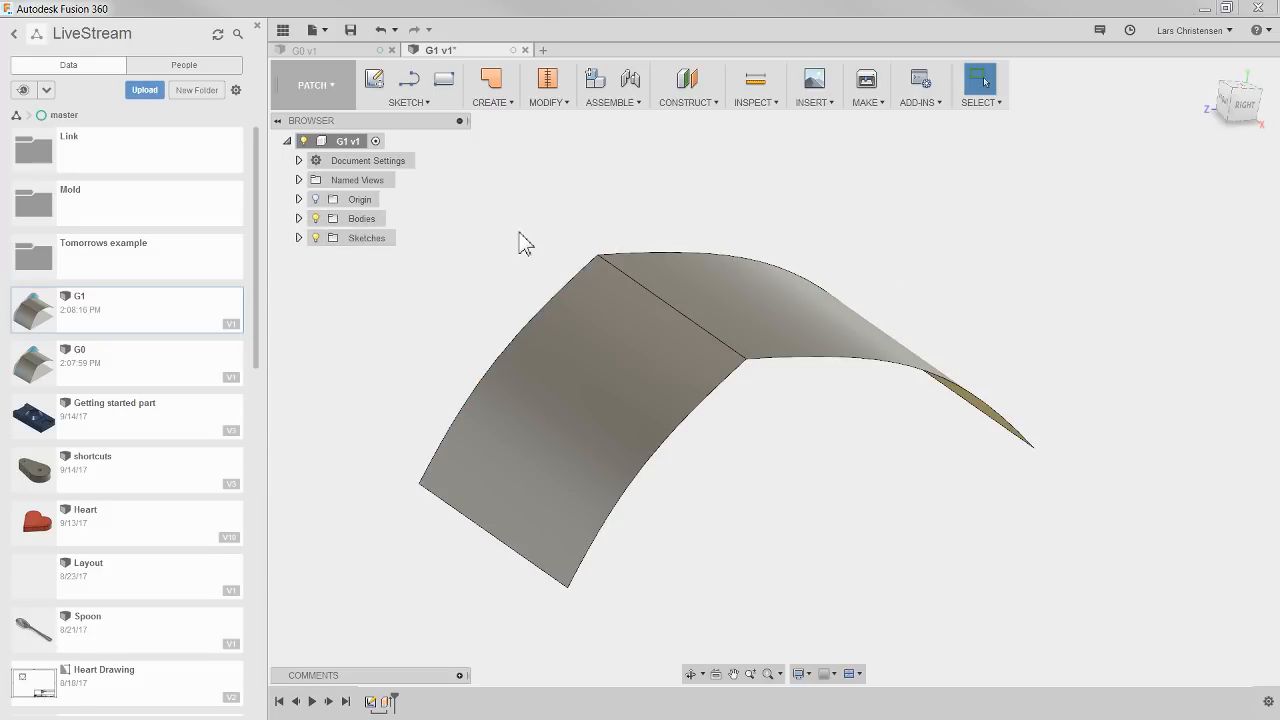
Fillet the edge shared by the two surface faces with a constant radius of about 1.78 in, tangent chain on and G2 off.
{"action": "left_click", "coordinate": [552, 102]}
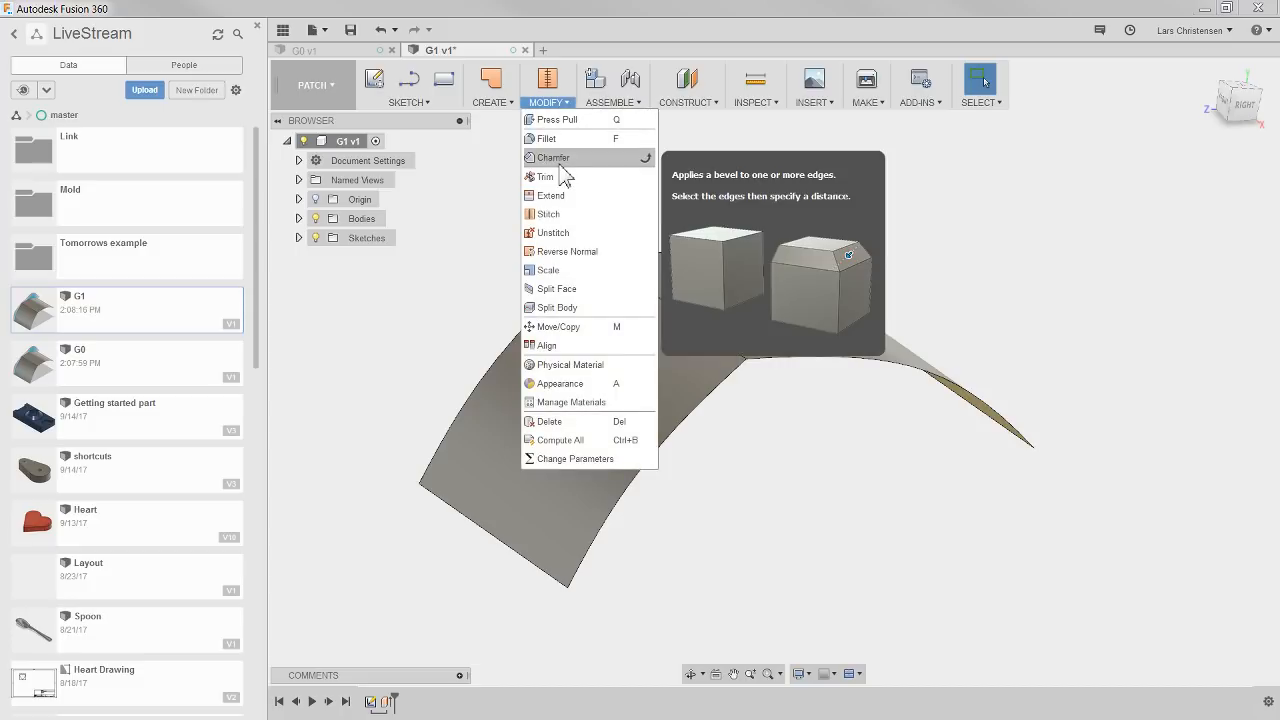
{"action": "left_click", "coordinate": [558, 139]}
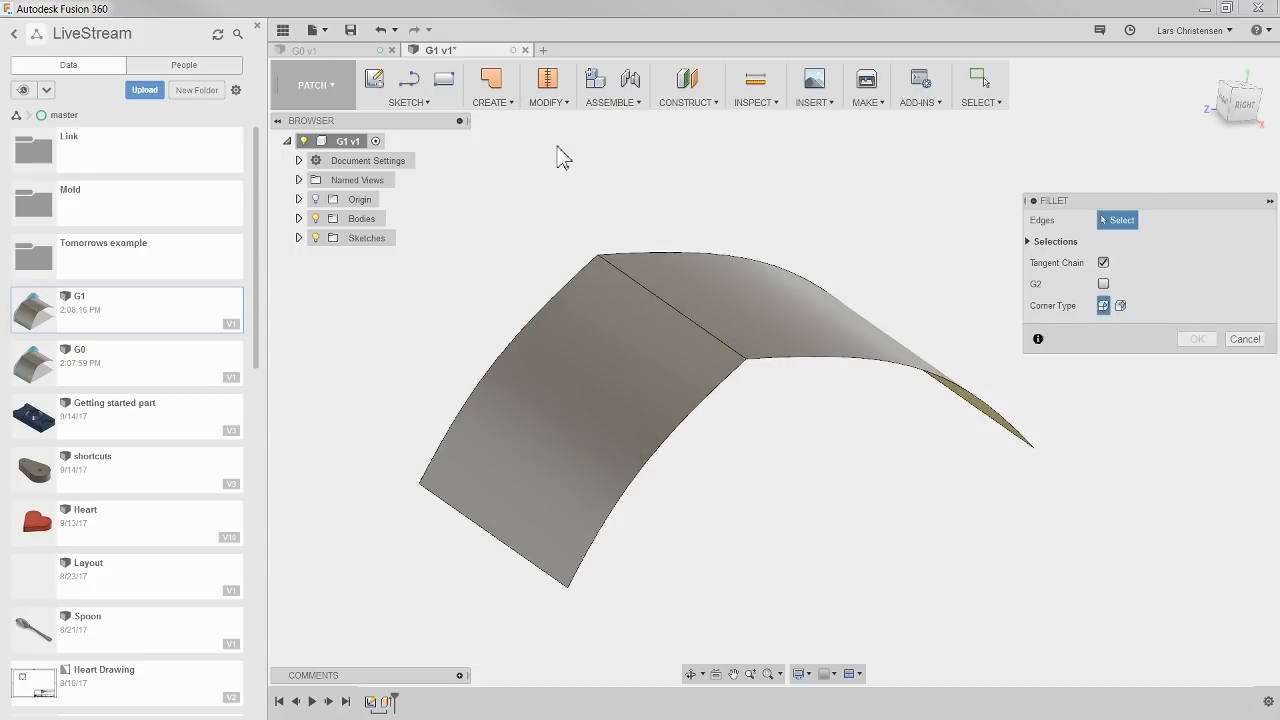
{"action": "left_click", "coordinate": [630, 282]}
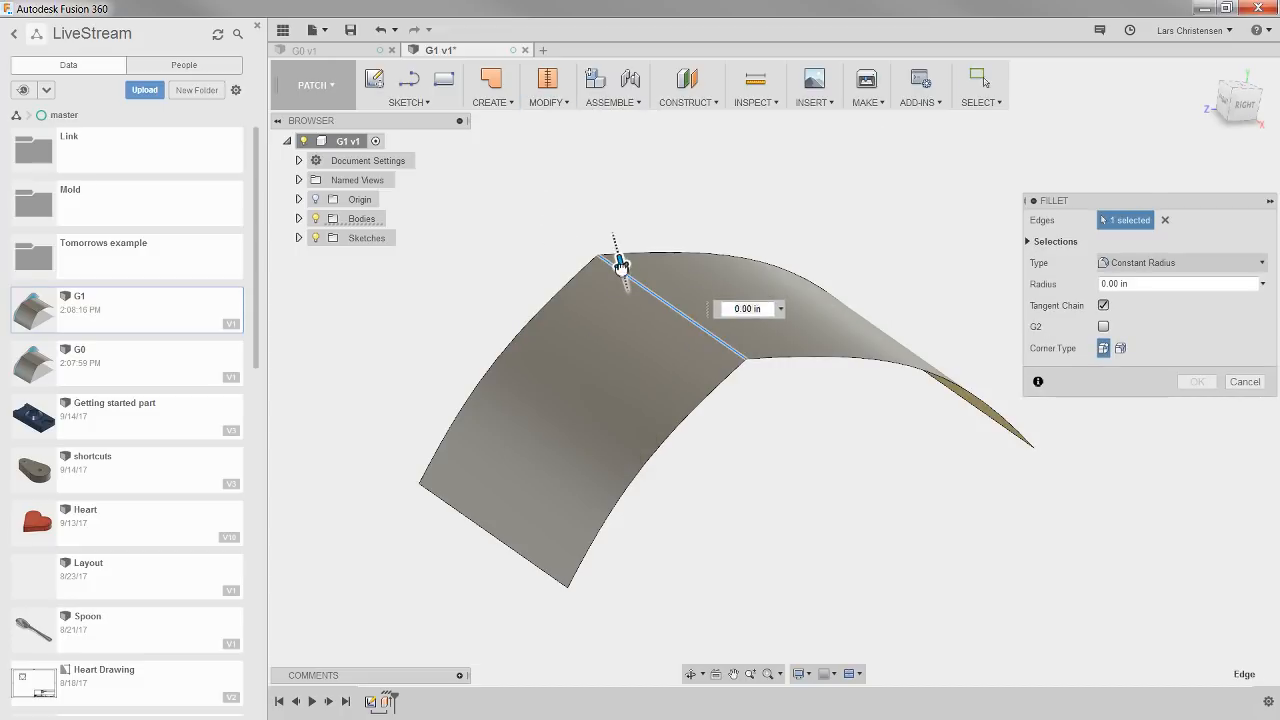
{"action": "left_click_drag", "start_coordinate": [617, 266], "coordinate": [622, 272]}
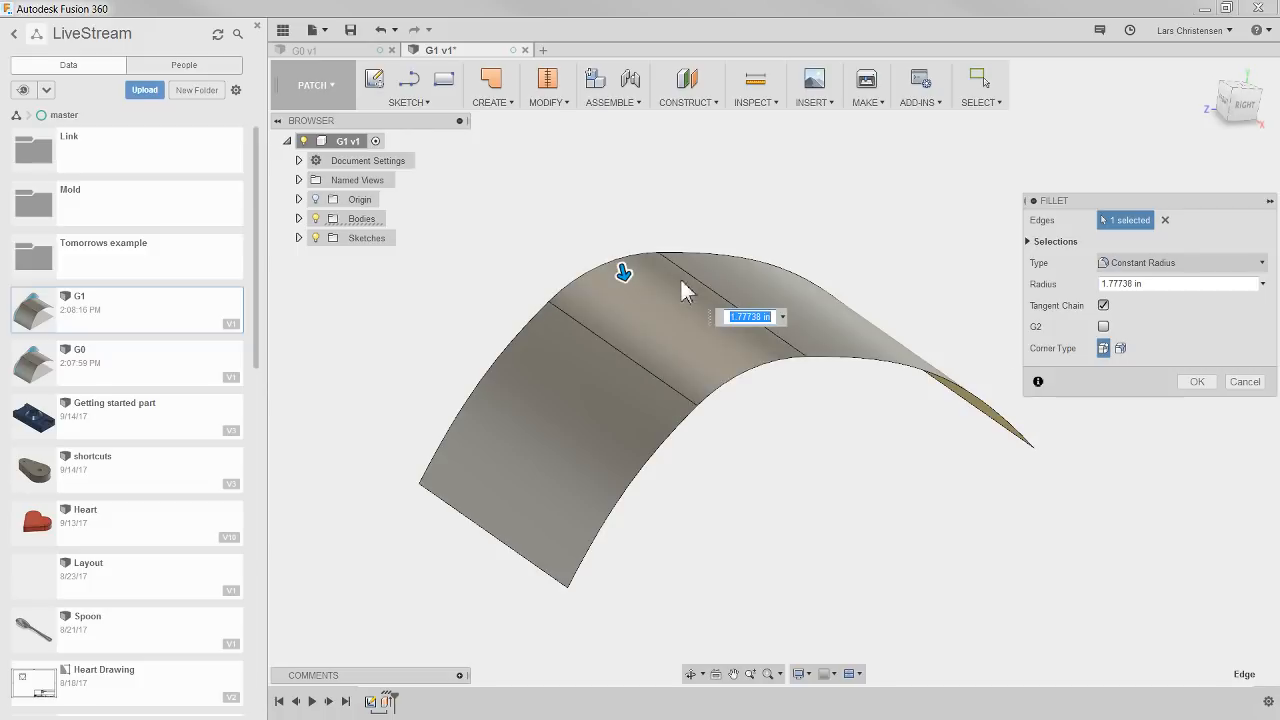
{"action": "left_click", "coordinate": [1198, 382]}
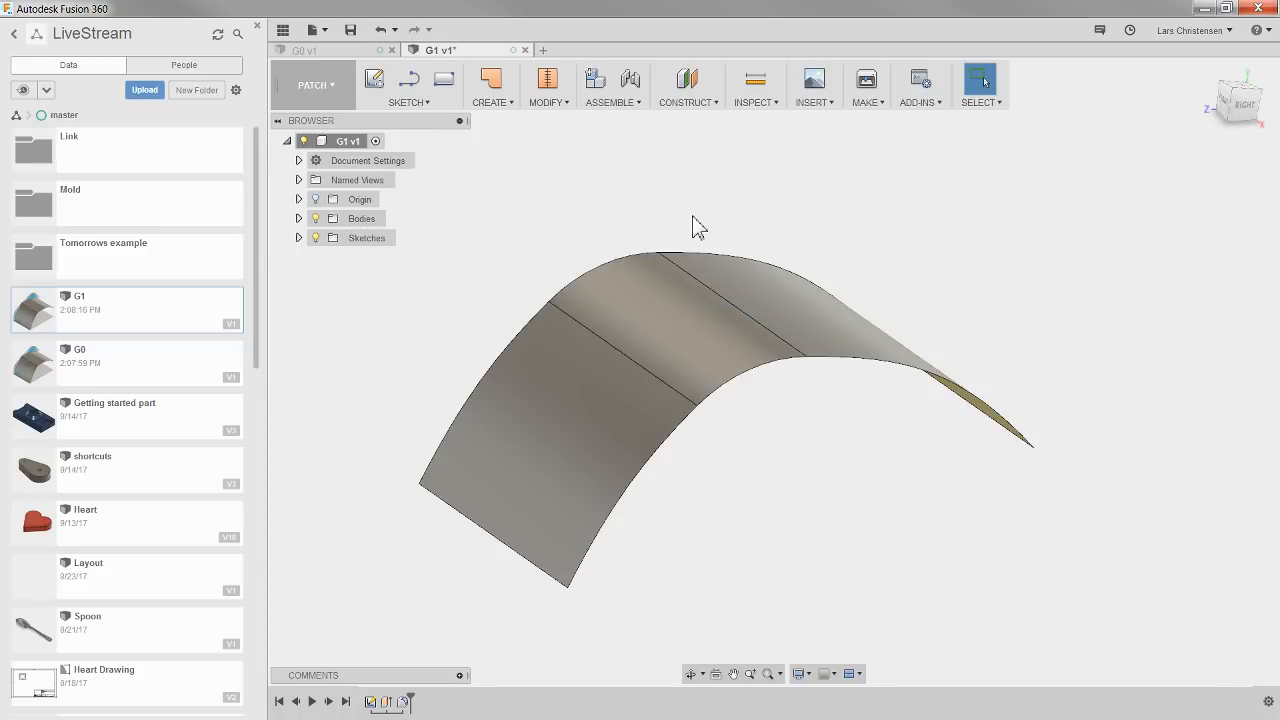
Set up a curvature comb analysis with density 50 on the three far-side curved edges, including the fillet's edge, and examine the combs at the transitions.
{"action": "left_click", "coordinate": [756, 103]}
{"action": "left_click", "coordinate": [762, 160]}
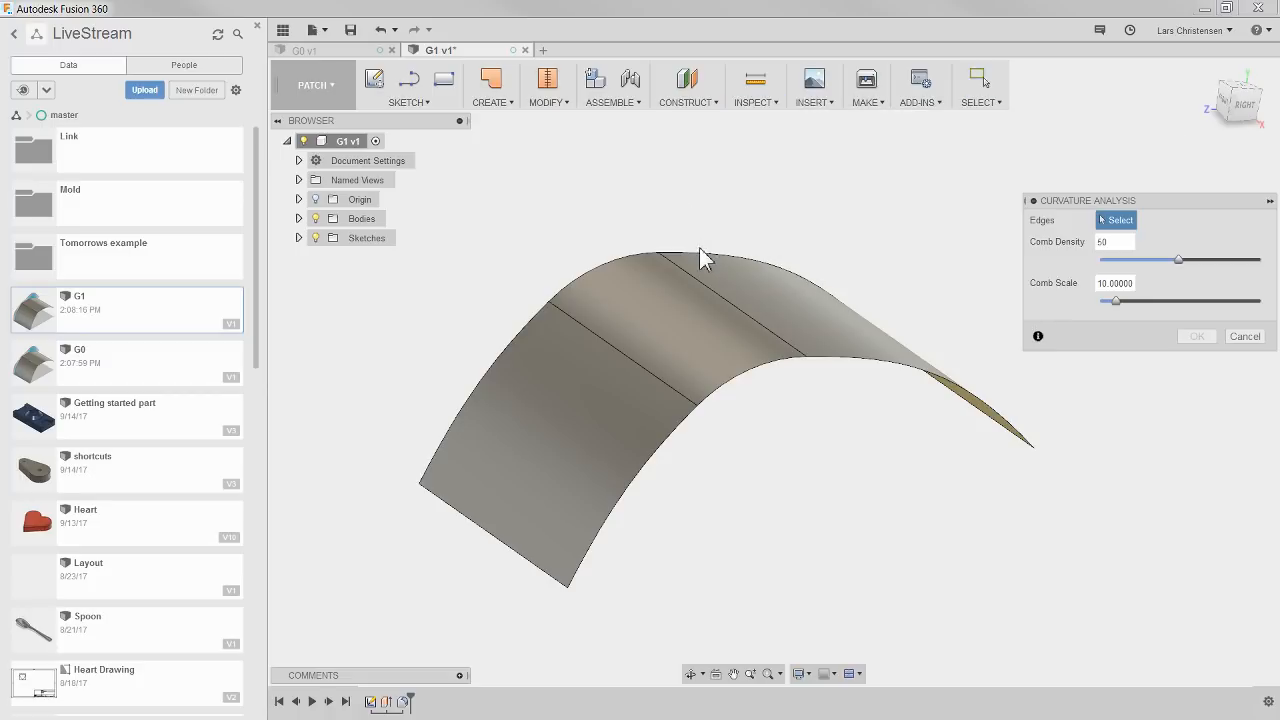
{"action": "left_click", "coordinate": [700, 256]}
{"action": "left_click", "coordinate": [623, 270]}
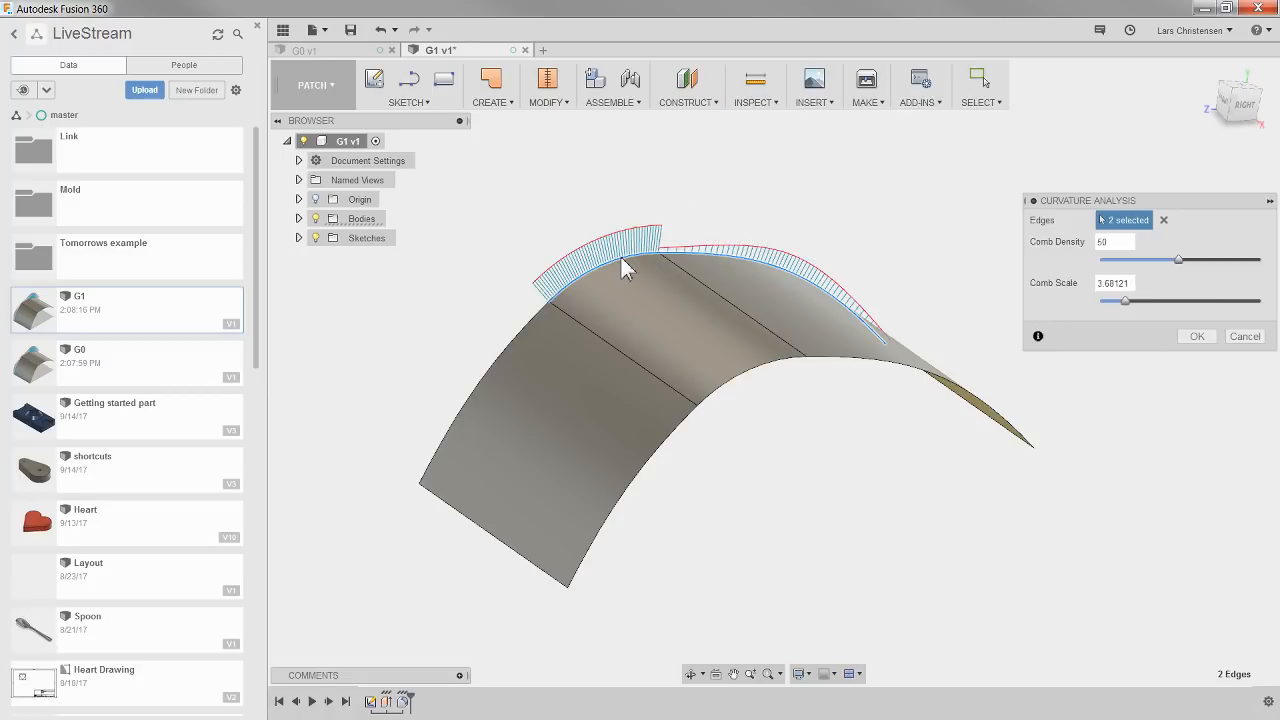
{"action": "left_click", "coordinate": [531, 320]}
{"action": "scroll", "coordinate": [657, 256], "scroll_direction": "up", "scroll_amount": 2}
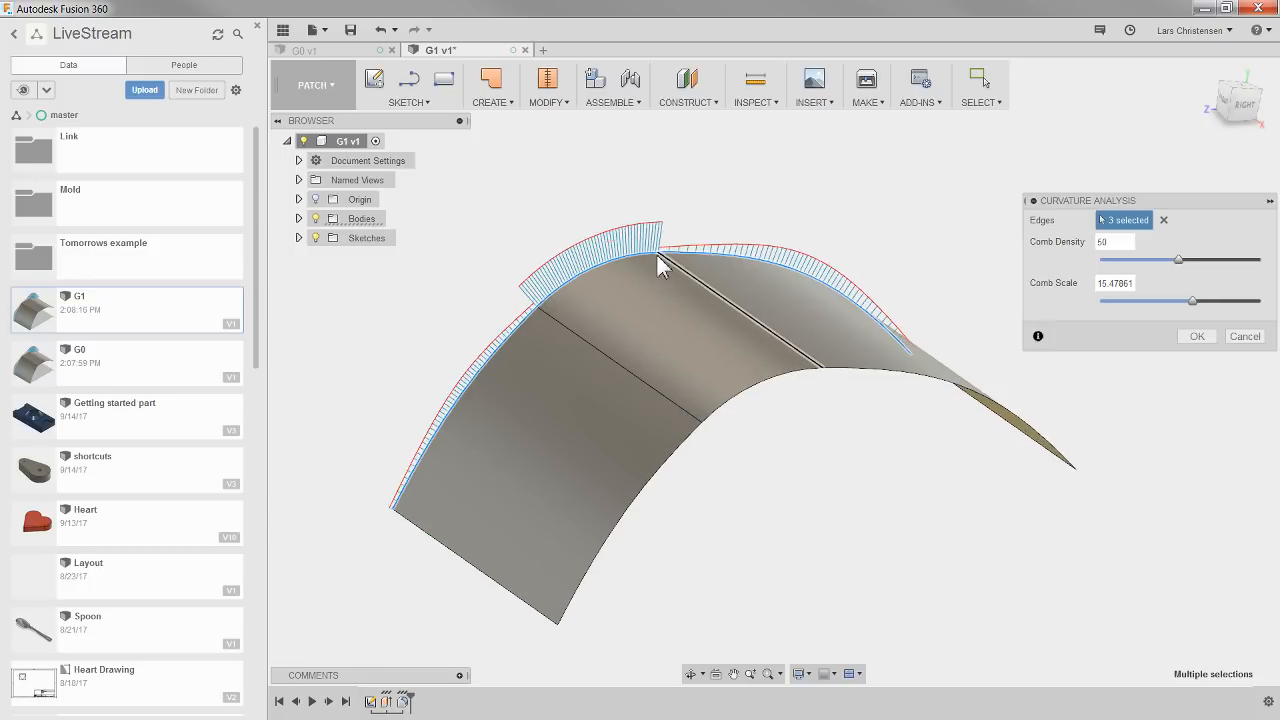
{"action": "scroll", "coordinate": [657, 256], "scroll_direction": "up", "scroll_amount": 1}
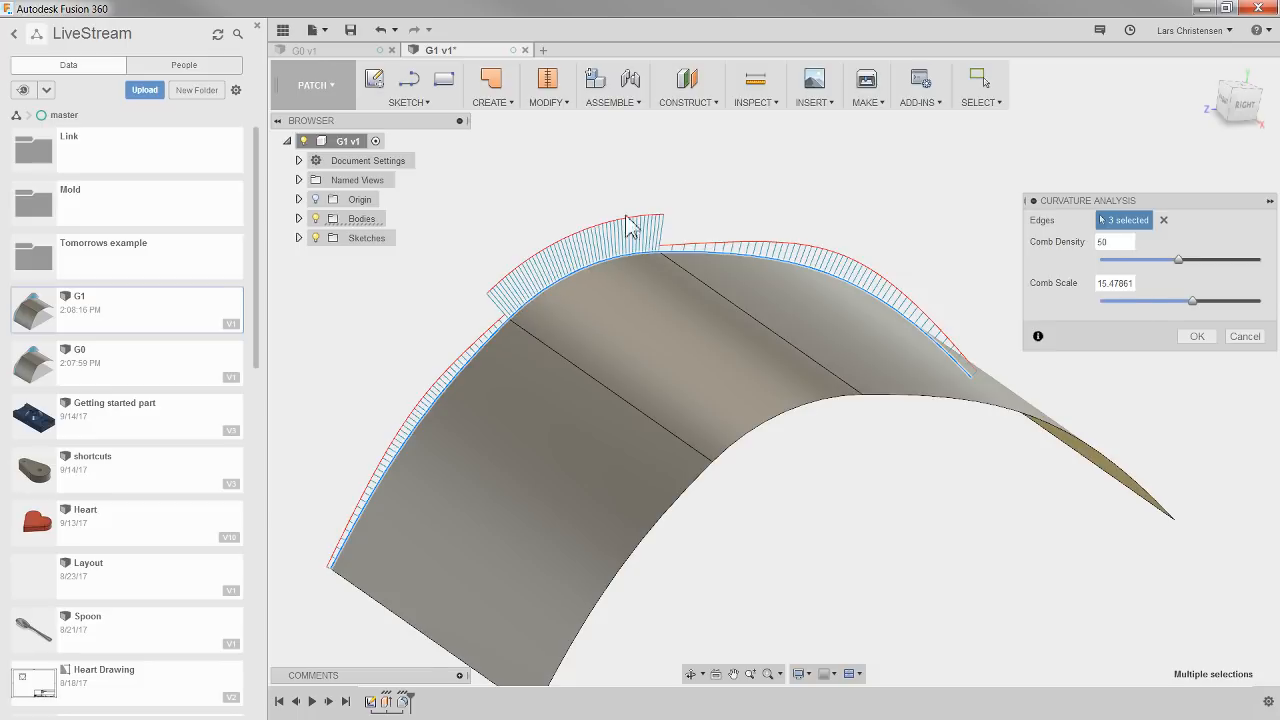
{"action": "middle_click_drag", "start_coordinate": [577, 238], "coordinate": [624, 231], "text": "shift"}
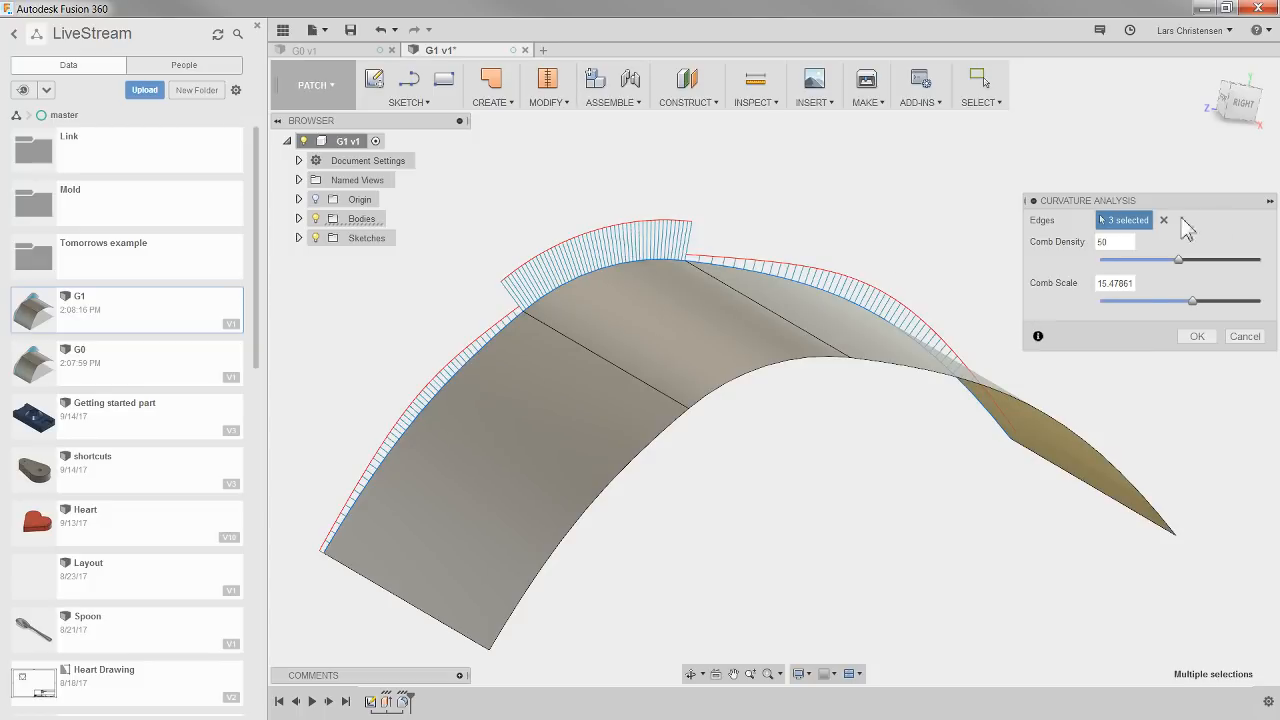
Clear the edge selection, reselect the three far-side curved edges, and keep the curvature combs with density 50 and scale 3.68121.
{"action": "left_click", "coordinate": [1163, 220]}
{"action": "left_click", "coordinate": [499, 343]}
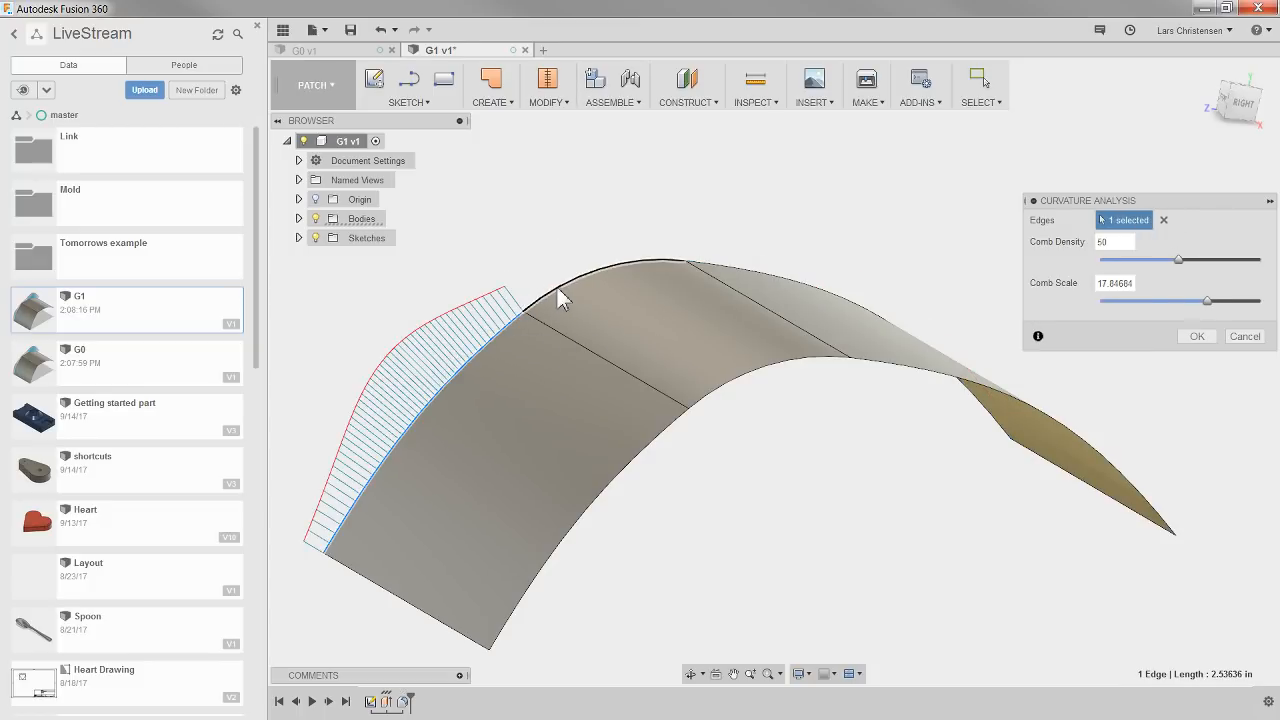
{"action": "left_click", "coordinate": [563, 287]}
{"action": "left_click", "coordinate": [723, 266]}
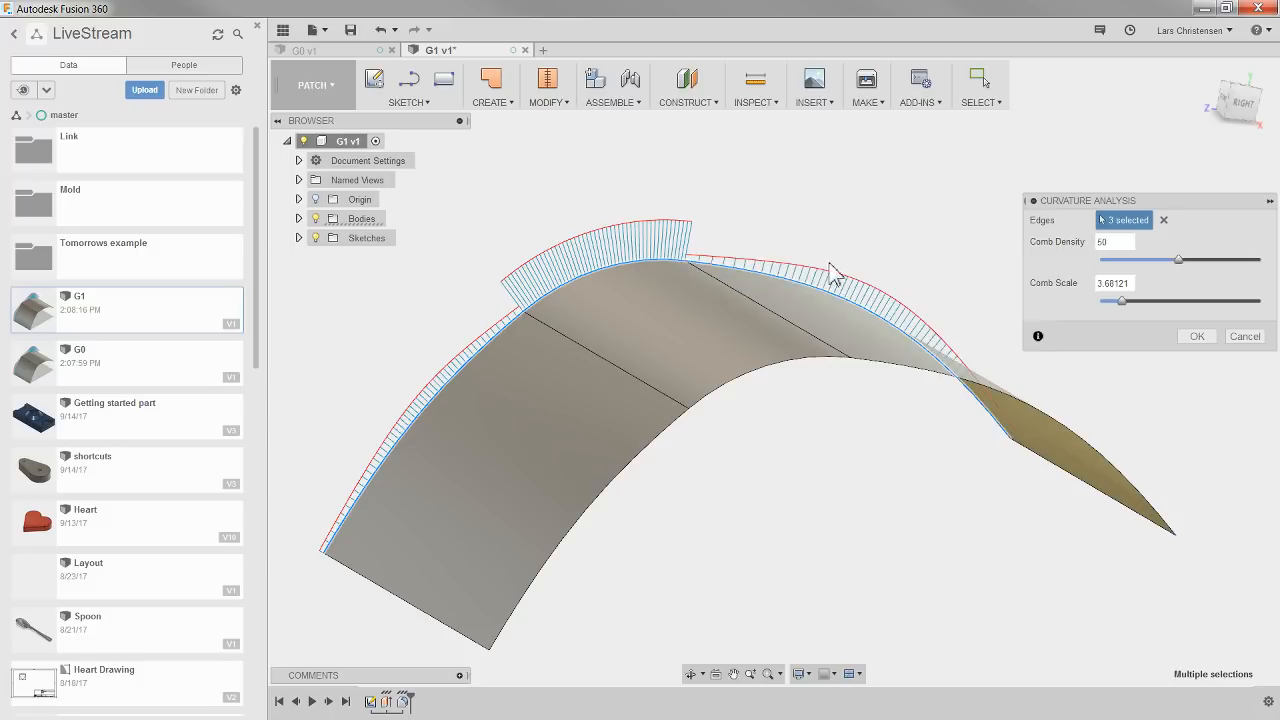
{"action": "middle_click_drag", "start_coordinate": [829, 263], "coordinate": [843, 276], "text": "shift"}
{"action": "middle_click_drag", "start_coordinate": [558, 266], "coordinate": [544, 292], "text": "shift"}
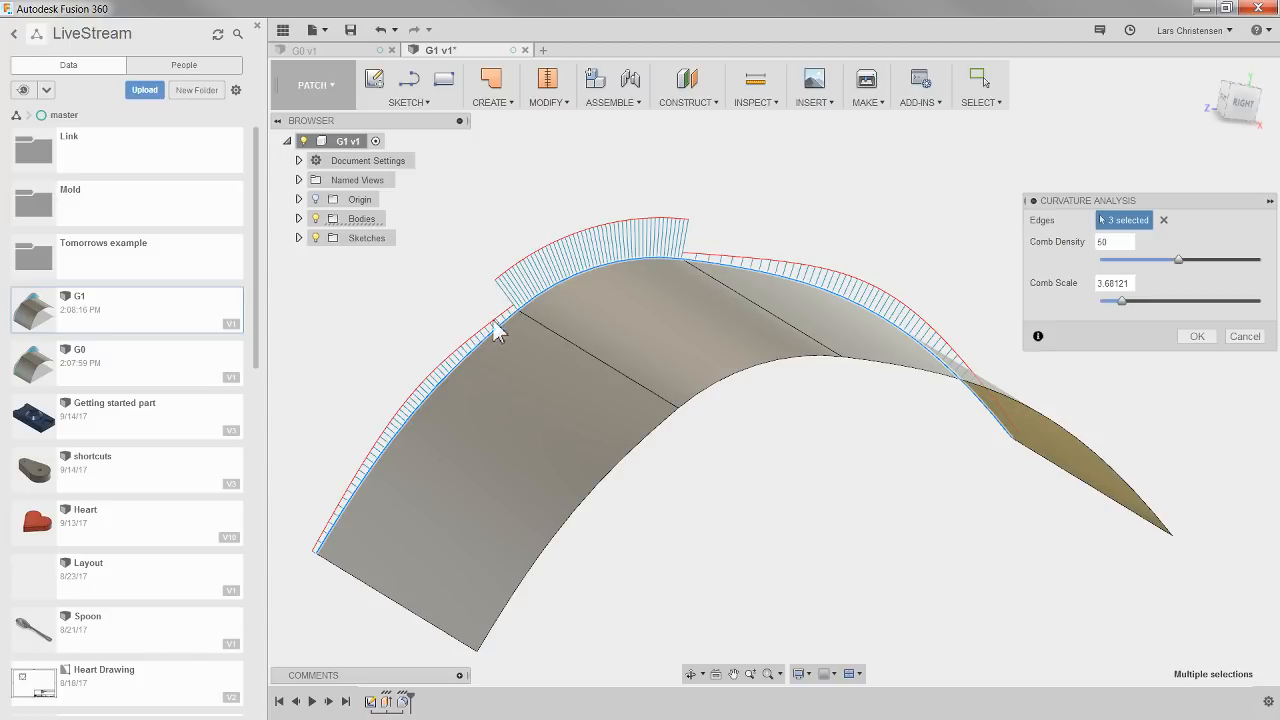
{"action": "middle_click_drag", "start_coordinate": [1203, 425], "coordinate": [1012, 284], "text": "shift"}
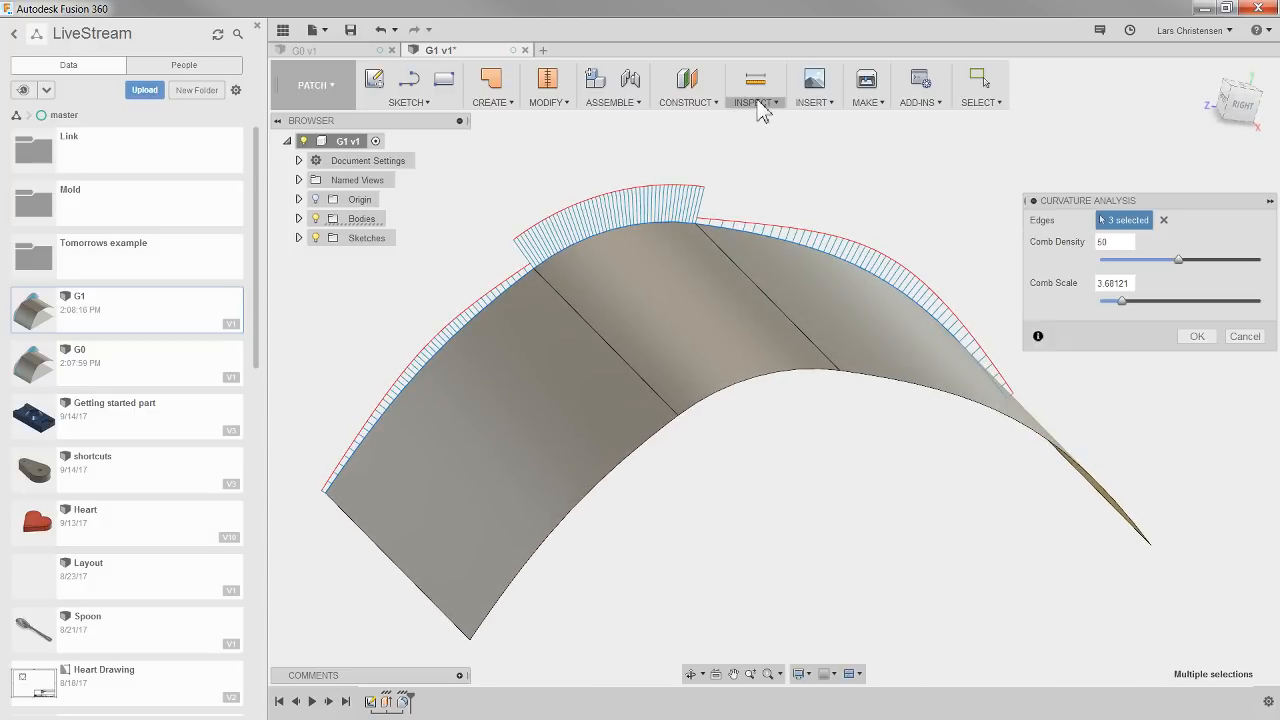
{"action": "left_click", "coordinate": [1196, 337]}
Apply a zebra analysis to the filleted surface body with horizontal stripes, 92 repeats, opacity 44 and high quality, and examine the stripes across the fillet.
{"action": "left_click", "coordinate": [755, 102]}
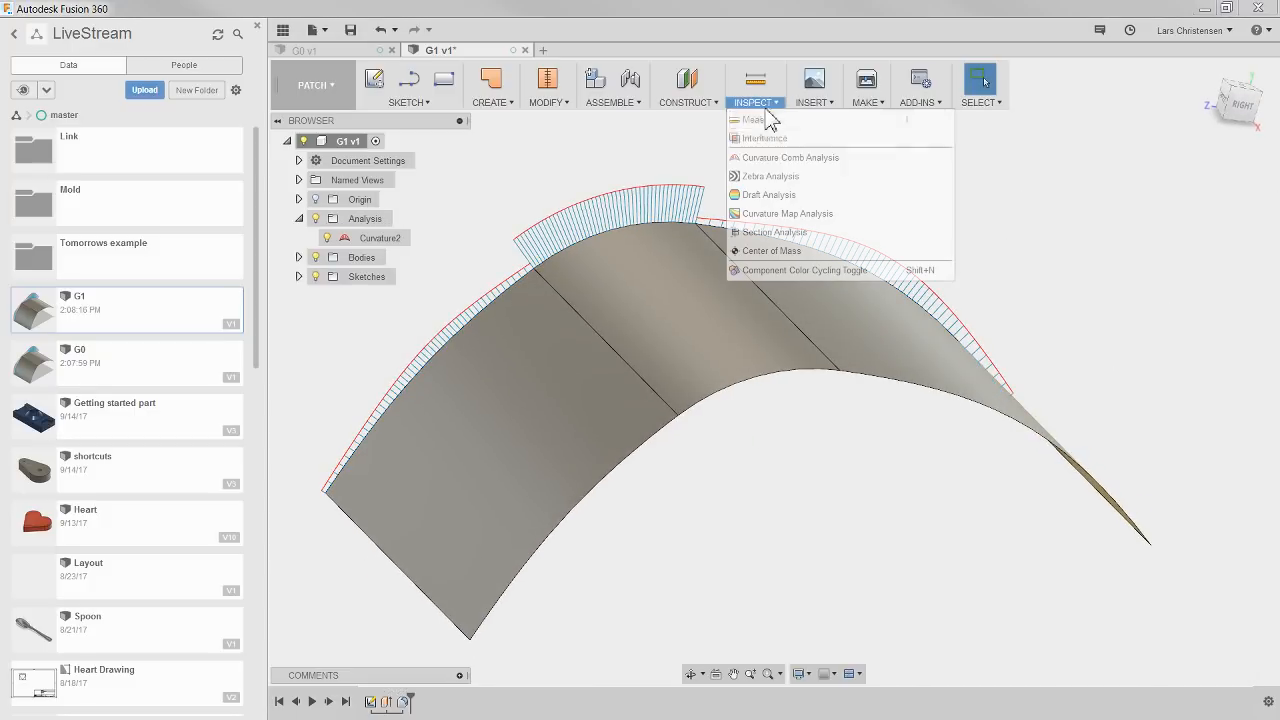
{"action": "left_click", "coordinate": [751, 177]}
{"action": "middle_click_drag", "start_coordinate": [730, 330], "coordinate": [698, 322], "text": "shift"}
{"action": "left_click", "coordinate": [698, 320]}
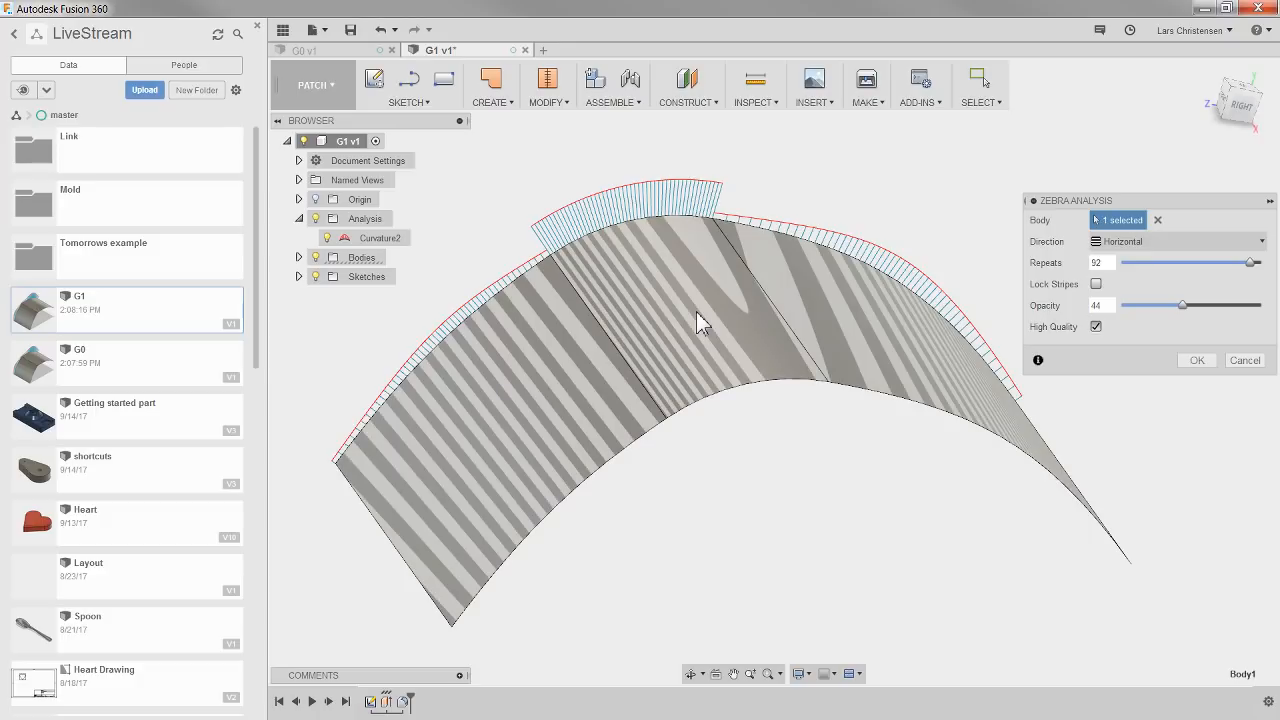
{"action": "middle_click_drag", "start_coordinate": [811, 521], "coordinate": [828, 483], "text": "shift"}
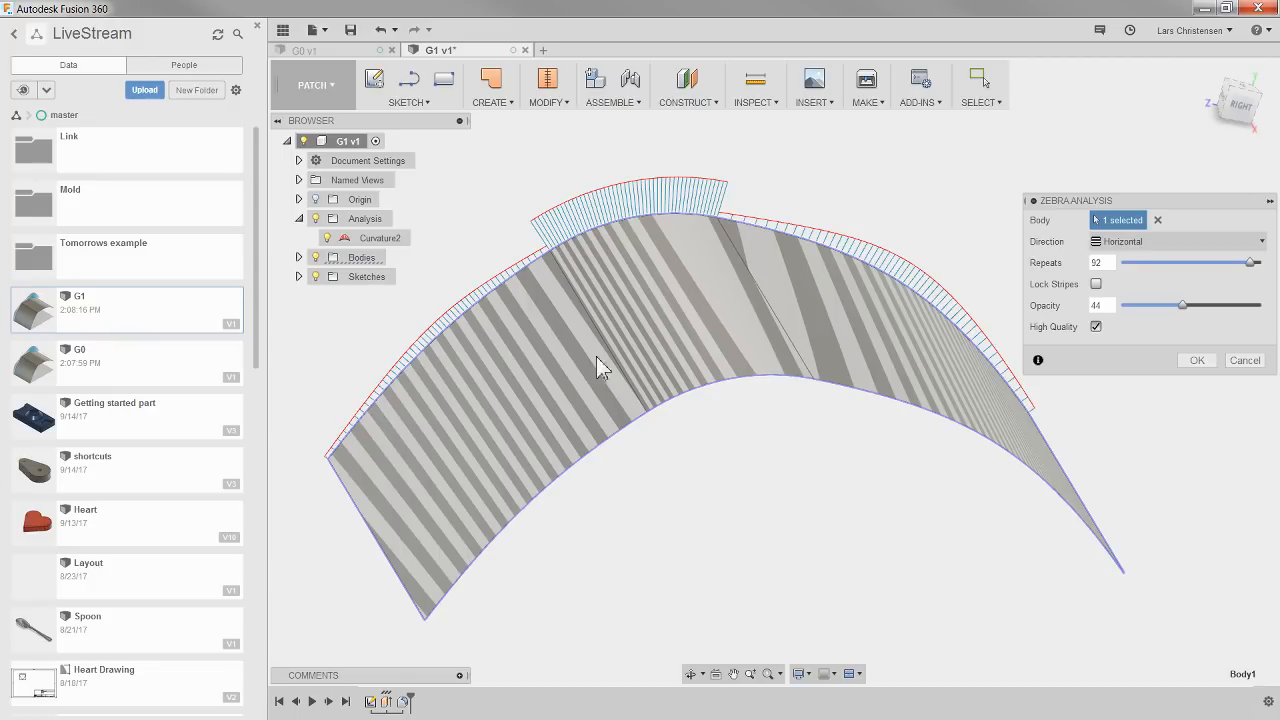
{"action": "left_click", "coordinate": [1196, 360]}
{"action": "middle_click_drag", "start_coordinate": [773, 540], "coordinate": [740, 526], "text": "shift"}
Delete the zebra analysis from the design, keeping the curvature comb analysis.
{"action": "left_click", "coordinate": [387, 262]}
{"action": "right_click", "coordinate": [386, 259]}
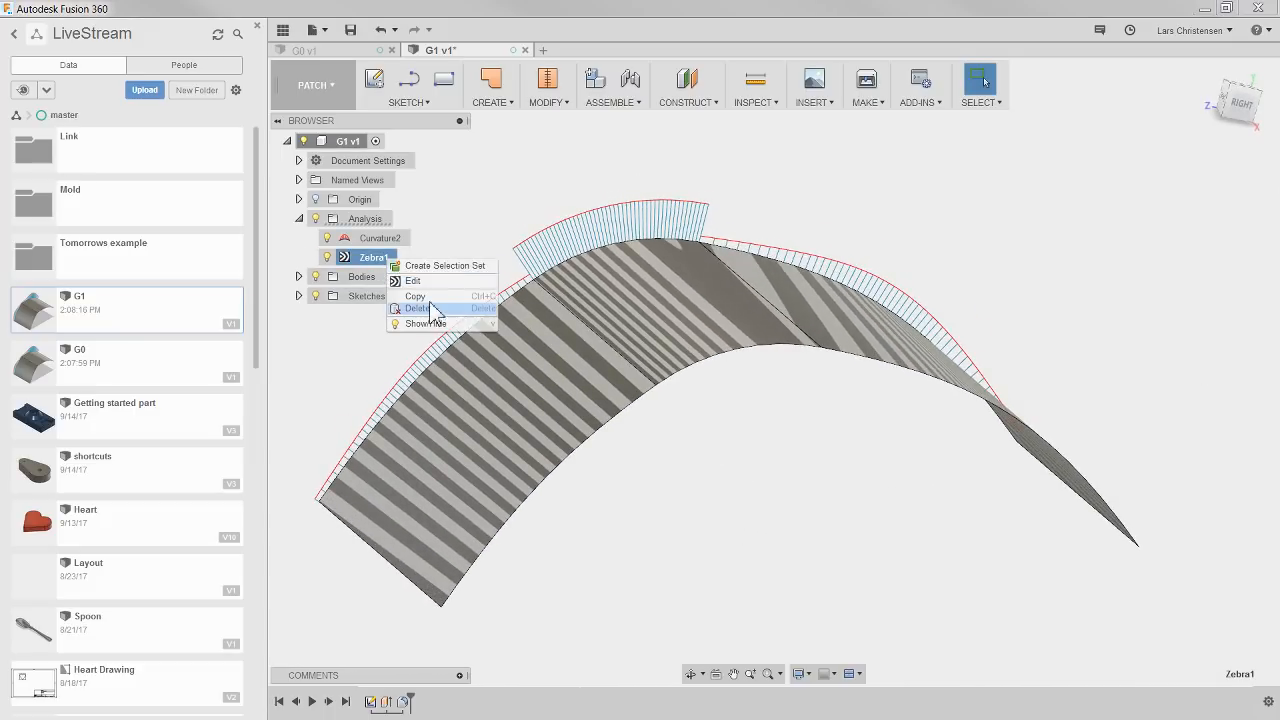
{"action": "left_click", "coordinate": [430, 309]}
{"action": "middle_click_drag", "start_coordinate": [600, 400], "coordinate": [700, 375], "text": "shift"}
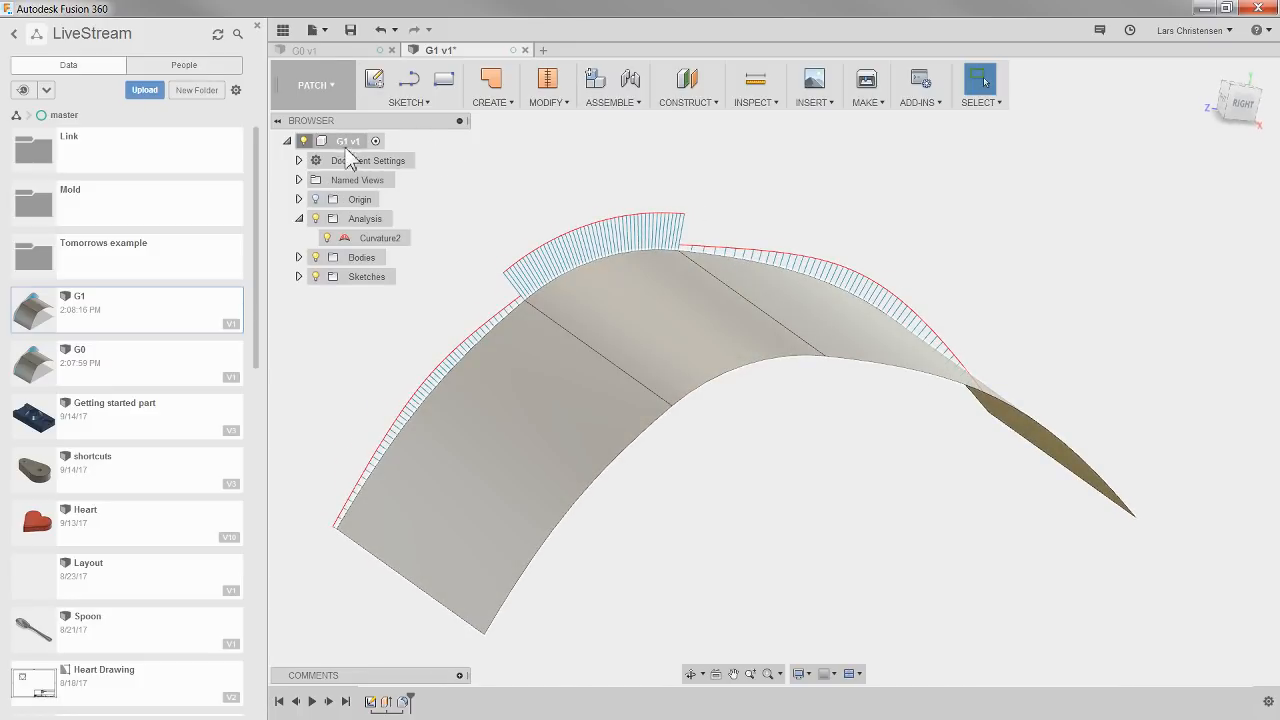
Save the G1 design as a new version with the description User Saved.
{"action": "left_click", "coordinate": [349, 37]}
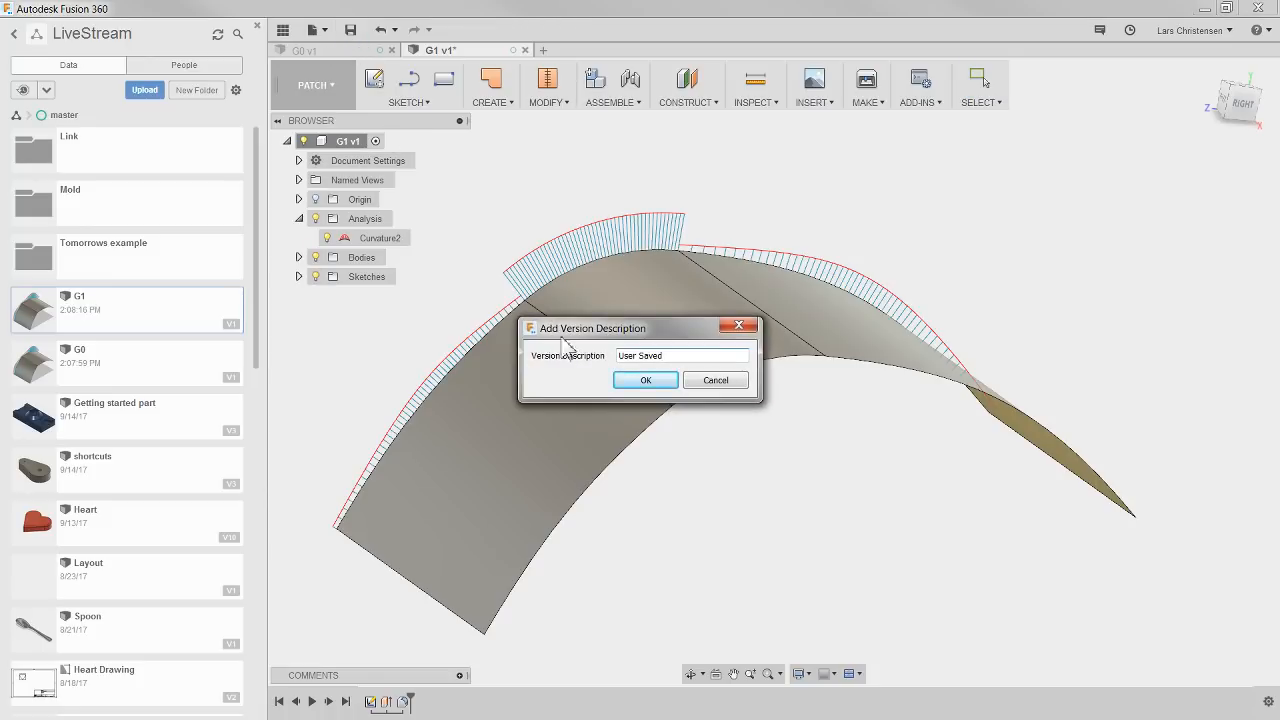
{"action": "left_click", "coordinate": [646, 380]}
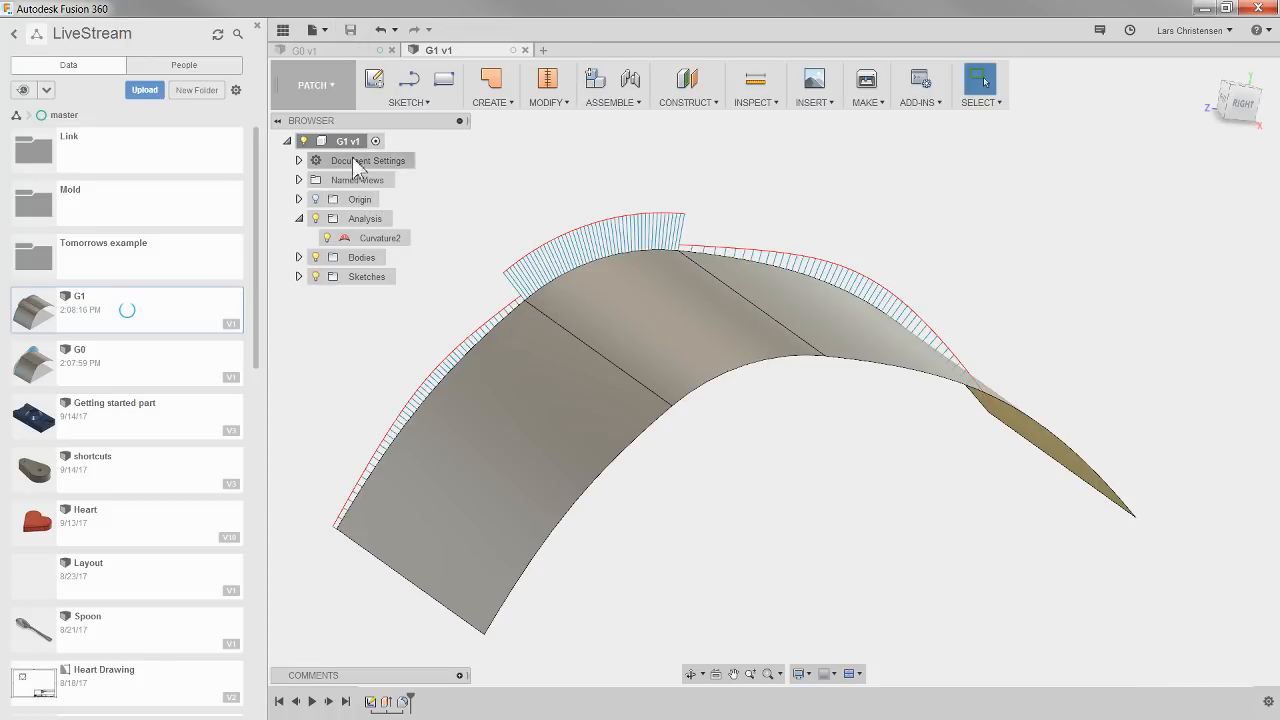
Save a copy of the G1 design as G2 in the master folder and open the copy.
{"action": "right_click", "coordinate": [346, 141]}
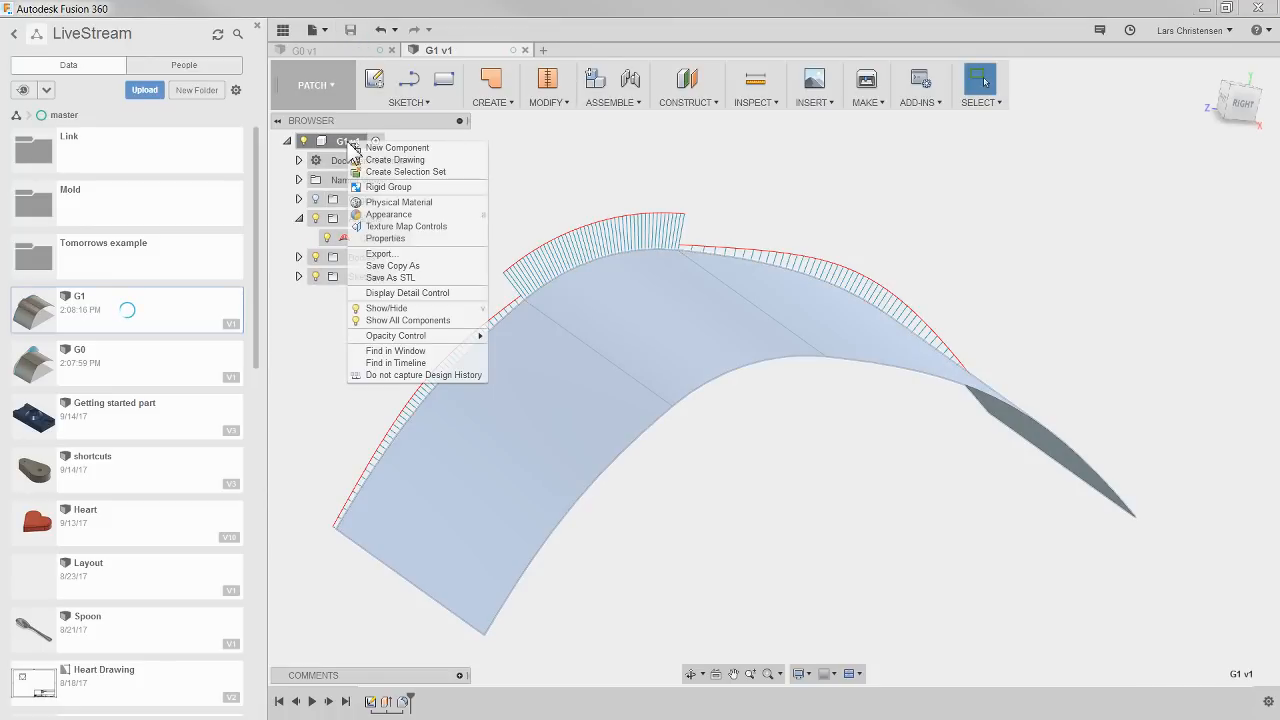
{"action": "left_click", "coordinate": [377, 266]}
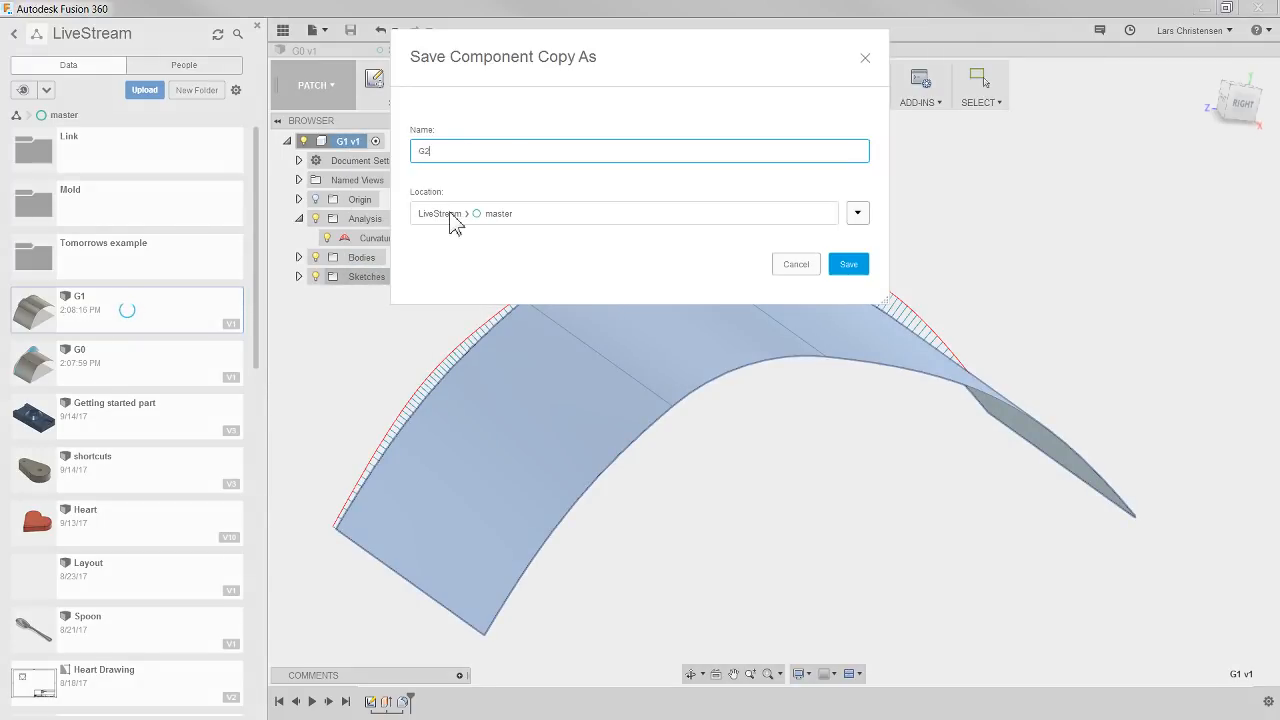
{"action": "left_click", "coordinate": [860, 267]}
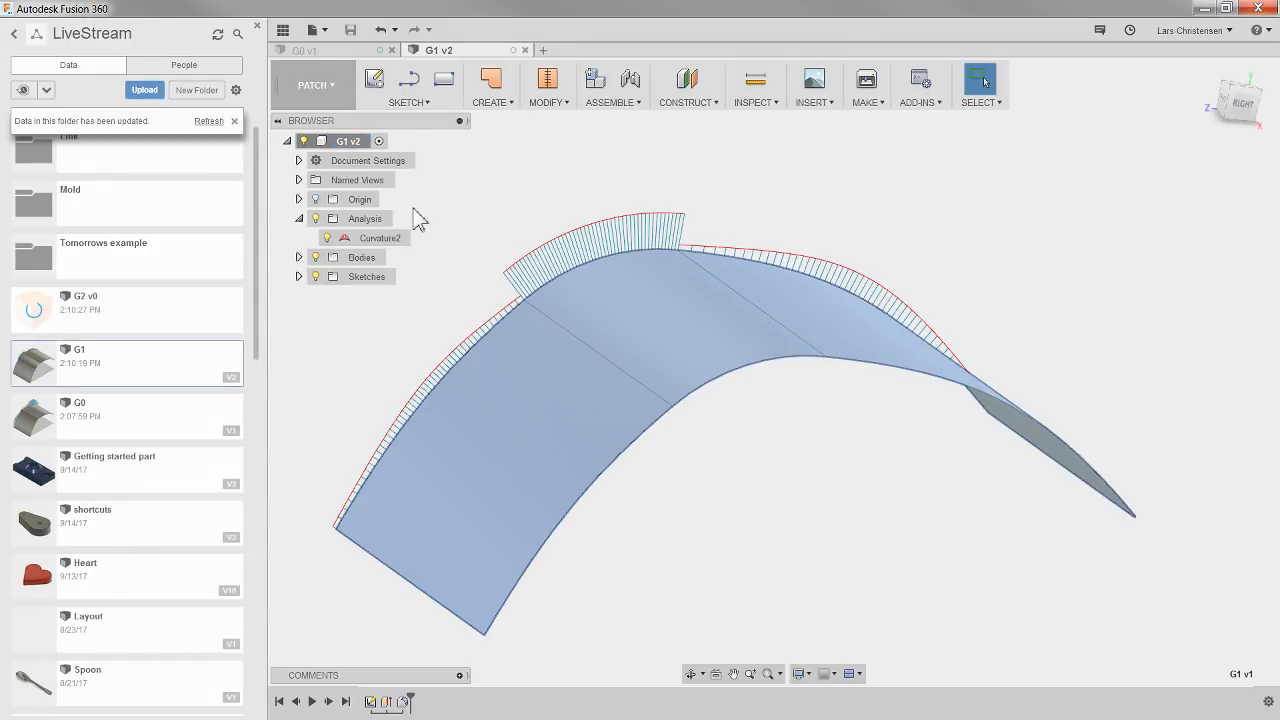
{"action": "left_click", "coordinate": [211, 122]}
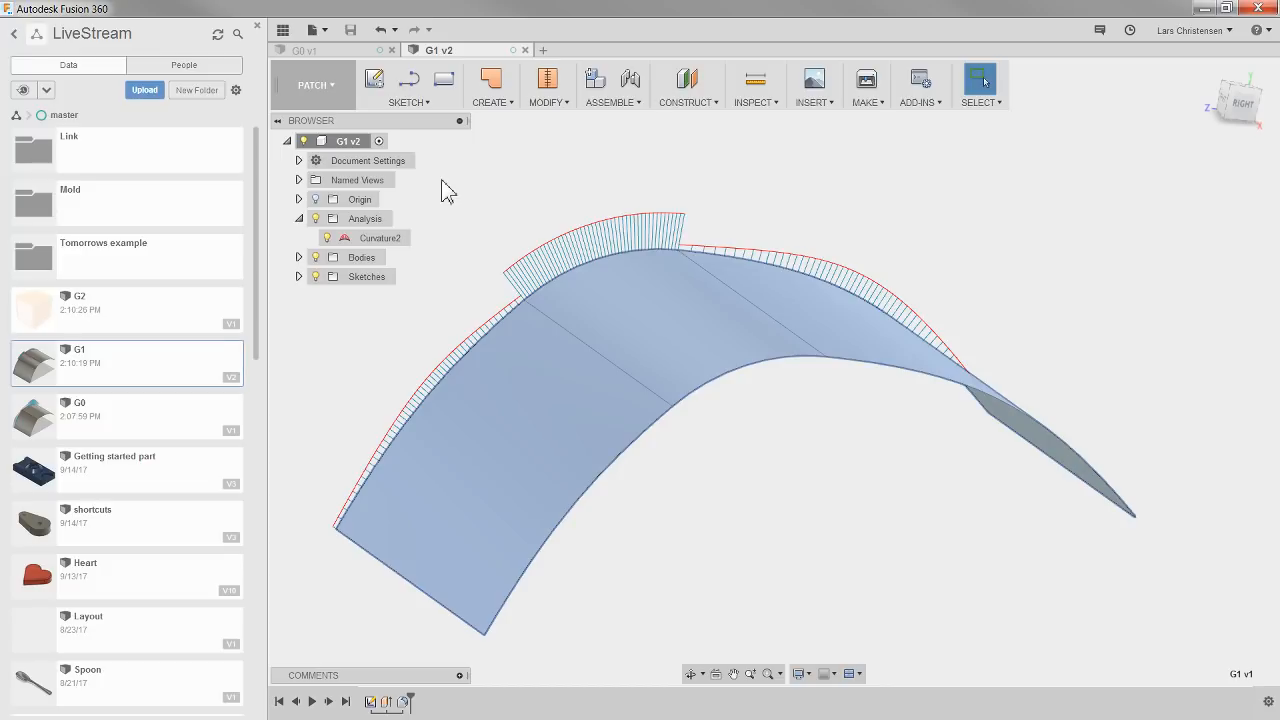
{"action": "double_click", "coordinate": [133, 311]}
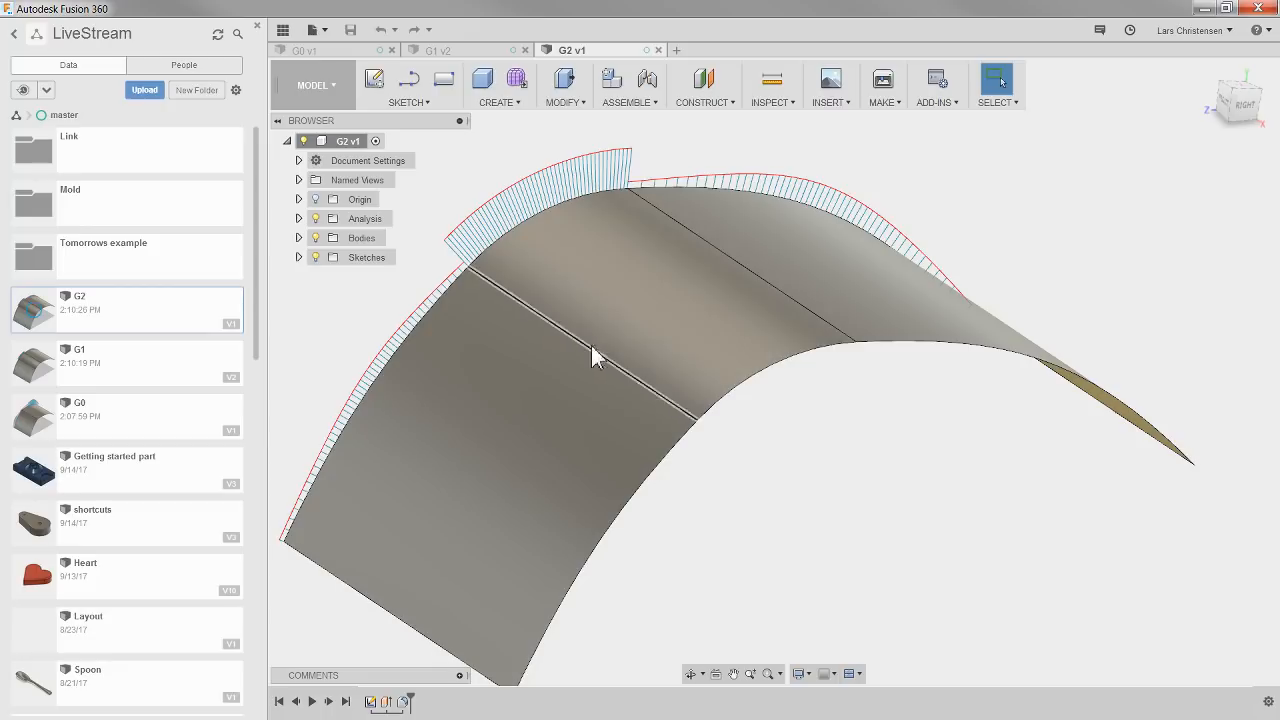
Edit the existing fillet between the two surfaces in the G2 design and enable its G2 option.
{"action": "mouse_move", "coordinate": [594, 354]}
{"action": "middle_mouse_down", "text": "shift"}
{"action": "mouse_move", "coordinate": [800, 480]}
{"action": "mouse_move", "coordinate": [670, 432]}
{"action": "middle_mouse_up", "text": "shift"}
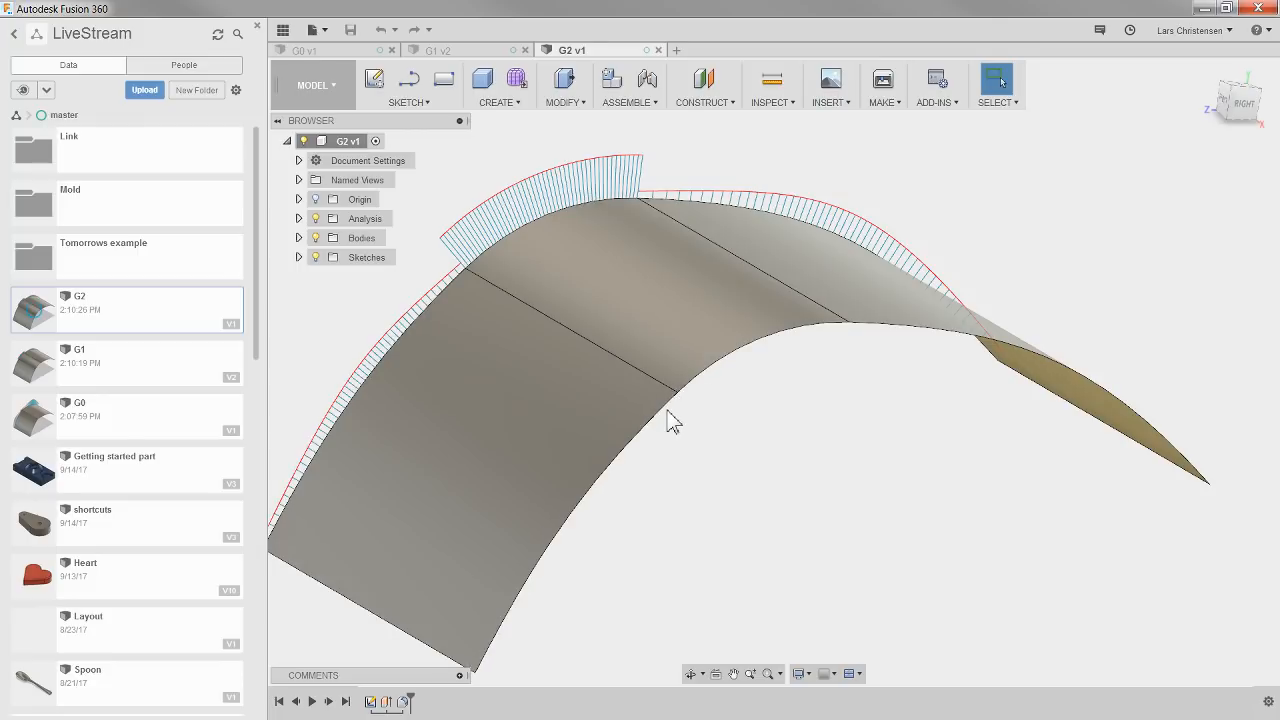
{"action": "mouse_move", "coordinate": [694, 389]}
{"action": "middle_mouse_down", "text": "shift"}
{"action": "mouse_move", "coordinate": [720, 437]}
{"action": "mouse_move", "coordinate": [700, 434]}
{"action": "mouse_move", "coordinate": [914, 474]}
{"action": "mouse_move", "coordinate": [773, 448]}
{"action": "middle_mouse_up", "text": "shift"}
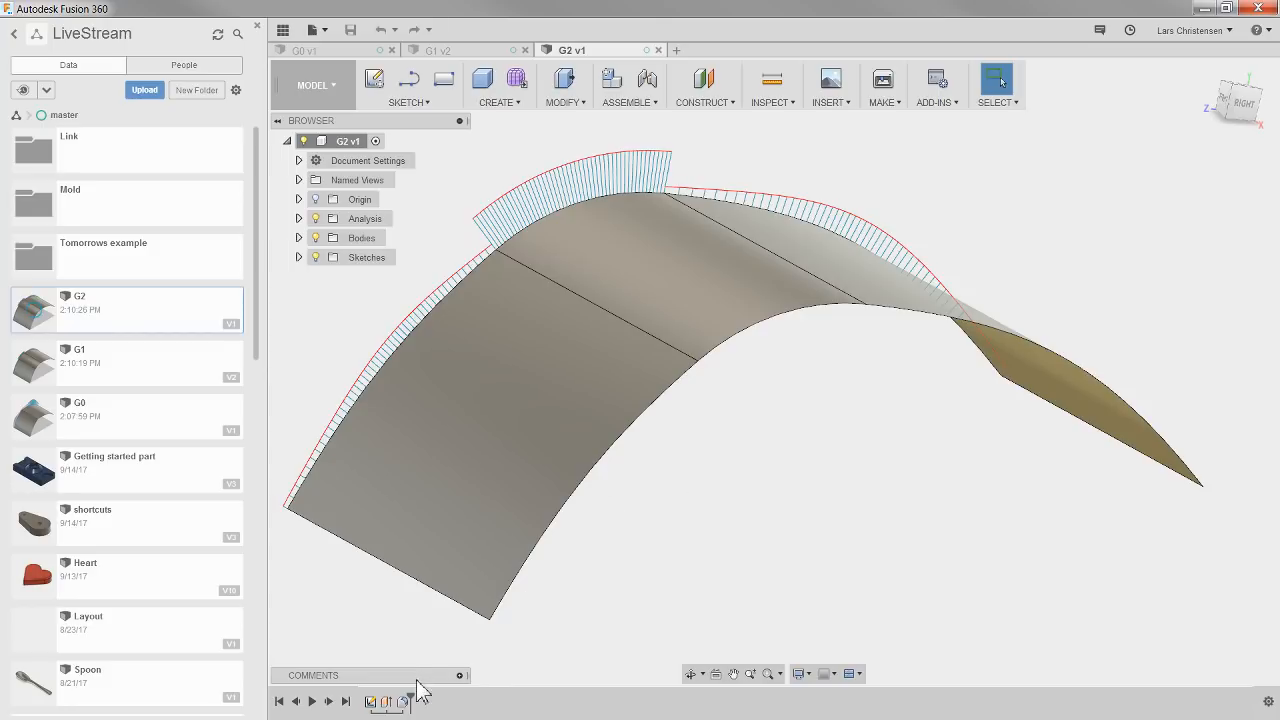
{"action": "left_click_drag", "start_coordinate": [417, 682], "coordinate": [408, 701]}
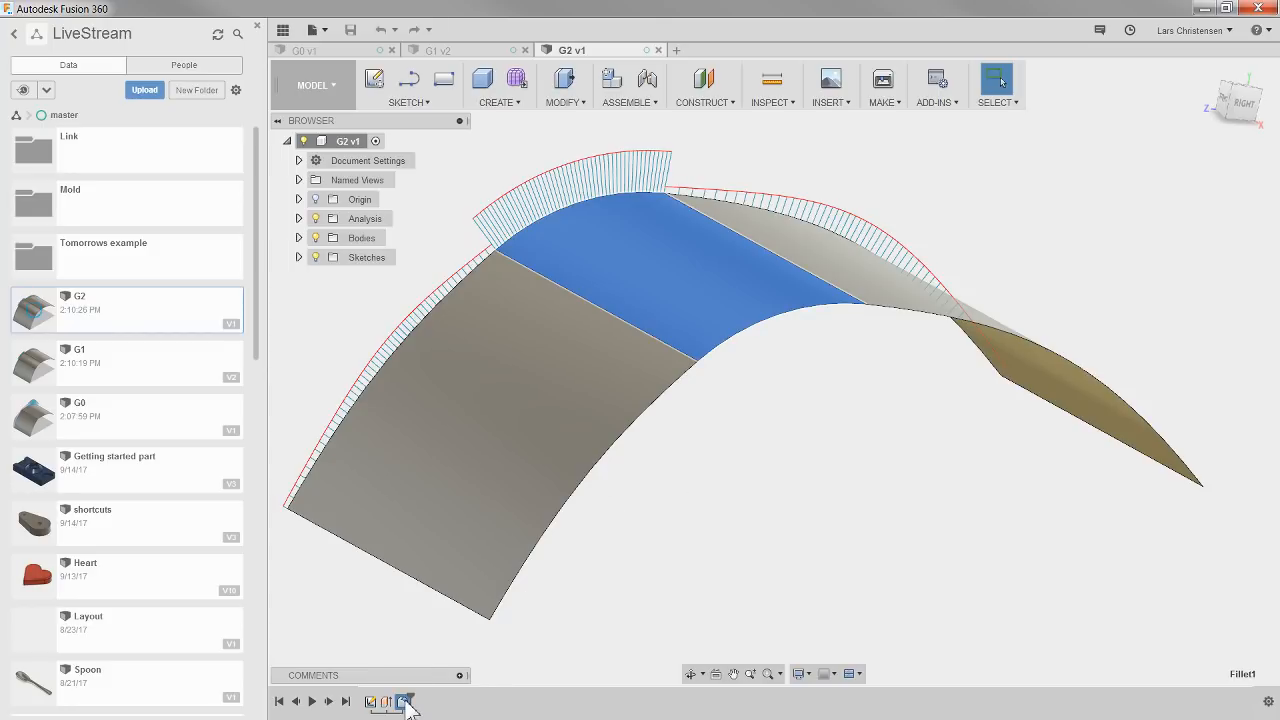
{"action": "right_click", "coordinate": [405, 701]}
{"action": "left_click", "coordinate": [445, 613]}
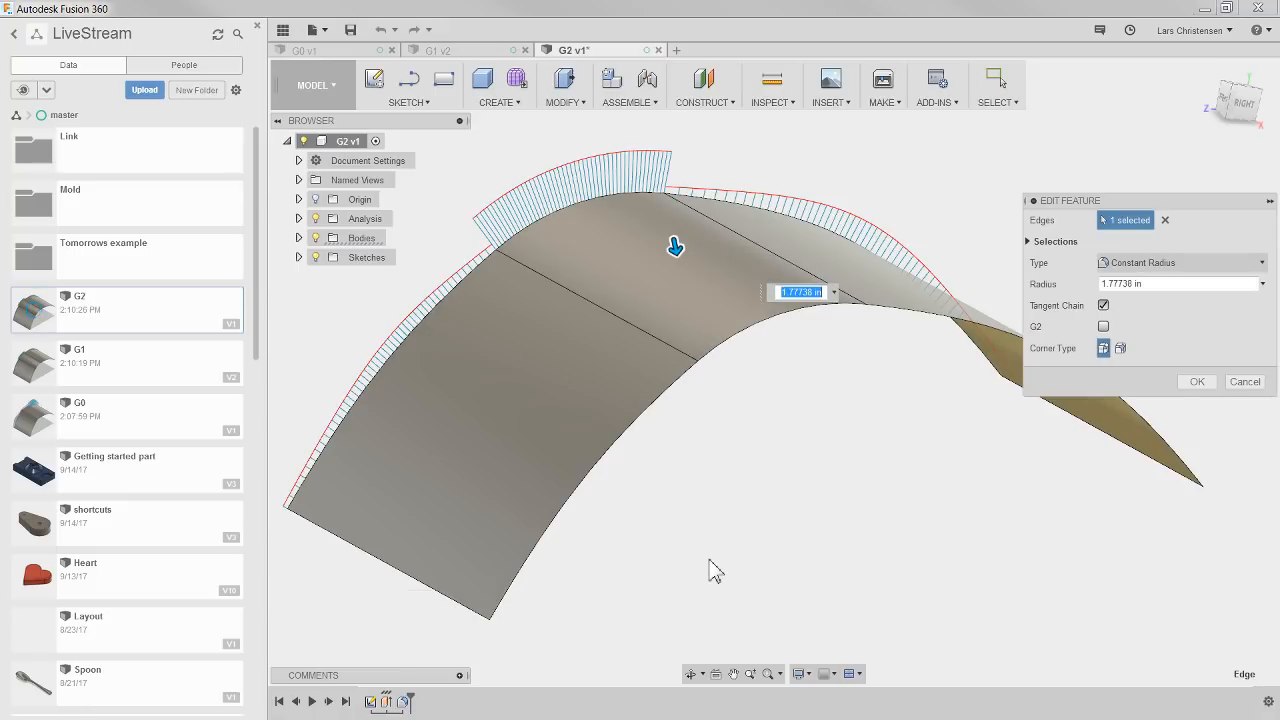
{"action": "left_click", "coordinate": [1104, 326]}
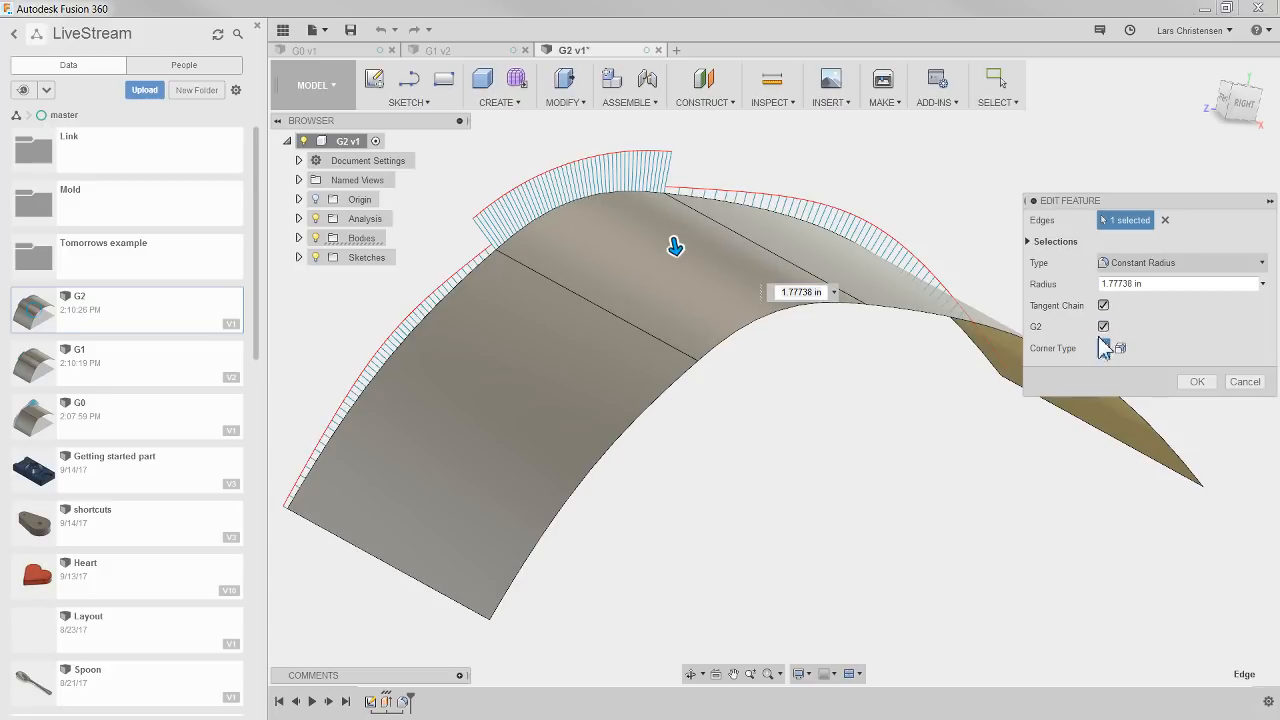
{"action": "left_click", "coordinate": [1195, 383]}
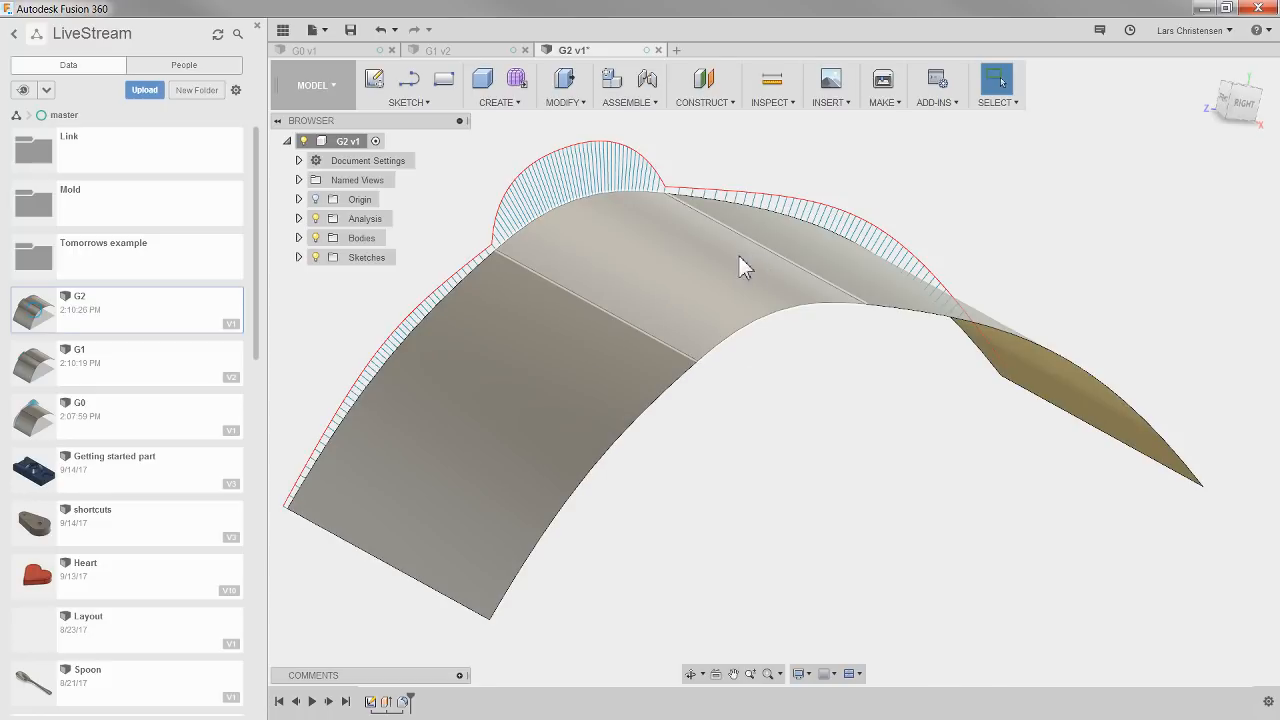
Compare the curvature combs across the open G2, G1 and G0 designs, examining the transitions at the edges.
{"action": "middle_click_drag", "start_coordinate": [431, 290], "coordinate": [382, 296], "text": "shift"}
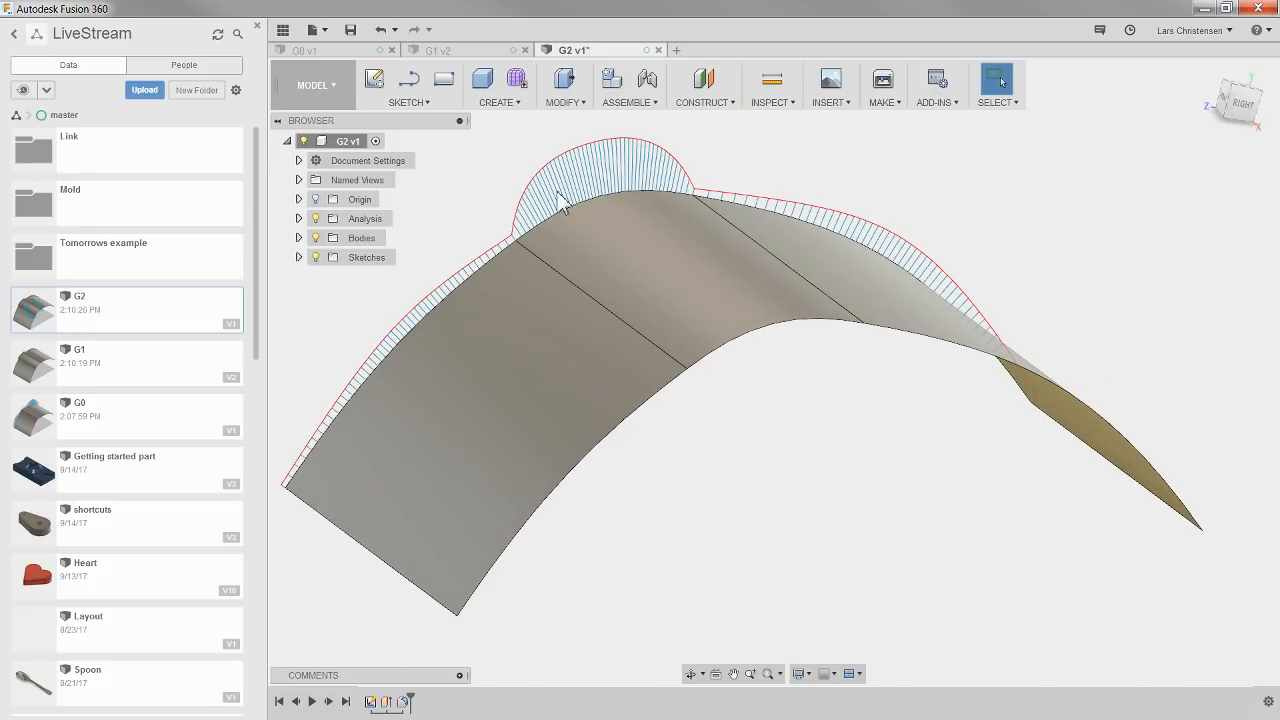
{"action": "middle_click_drag", "start_coordinate": [603, 174], "coordinate": [519, 212], "text": "shift"}
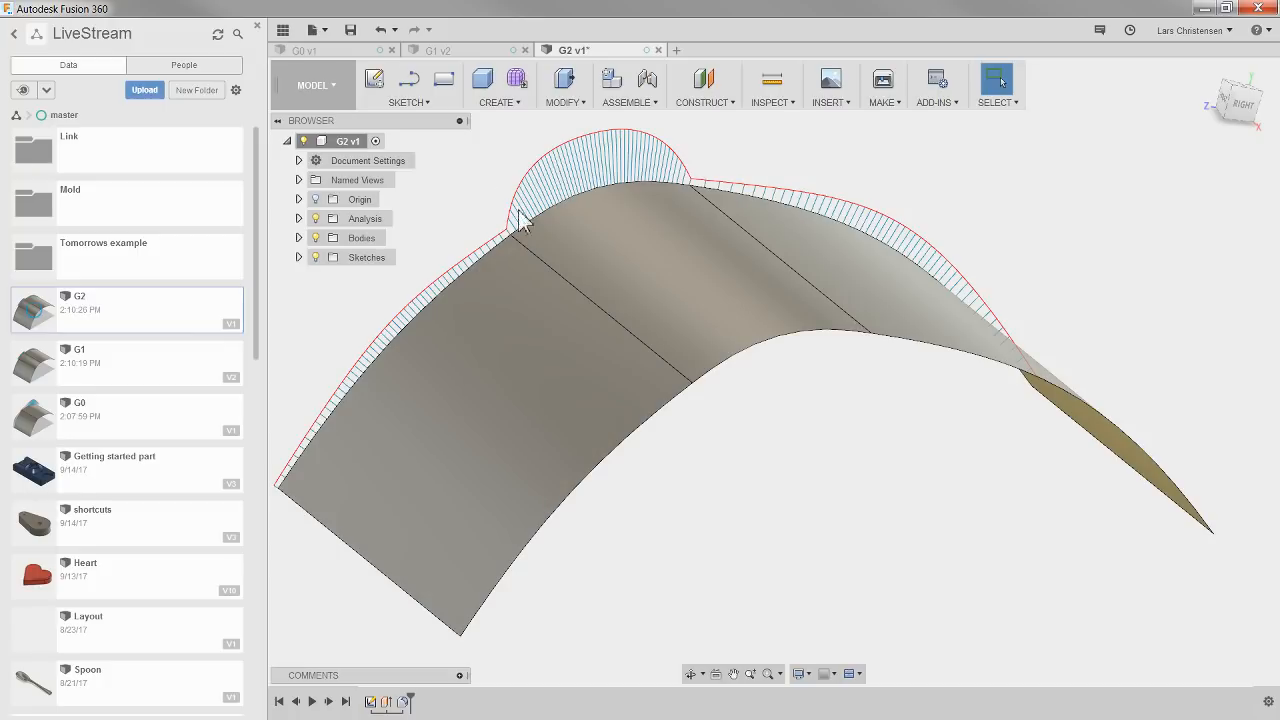
{"action": "left_click", "coordinate": [460, 52]}
{"action": "middle_click_drag", "start_coordinate": [440, 292], "coordinate": [417, 330], "text": "shift"}
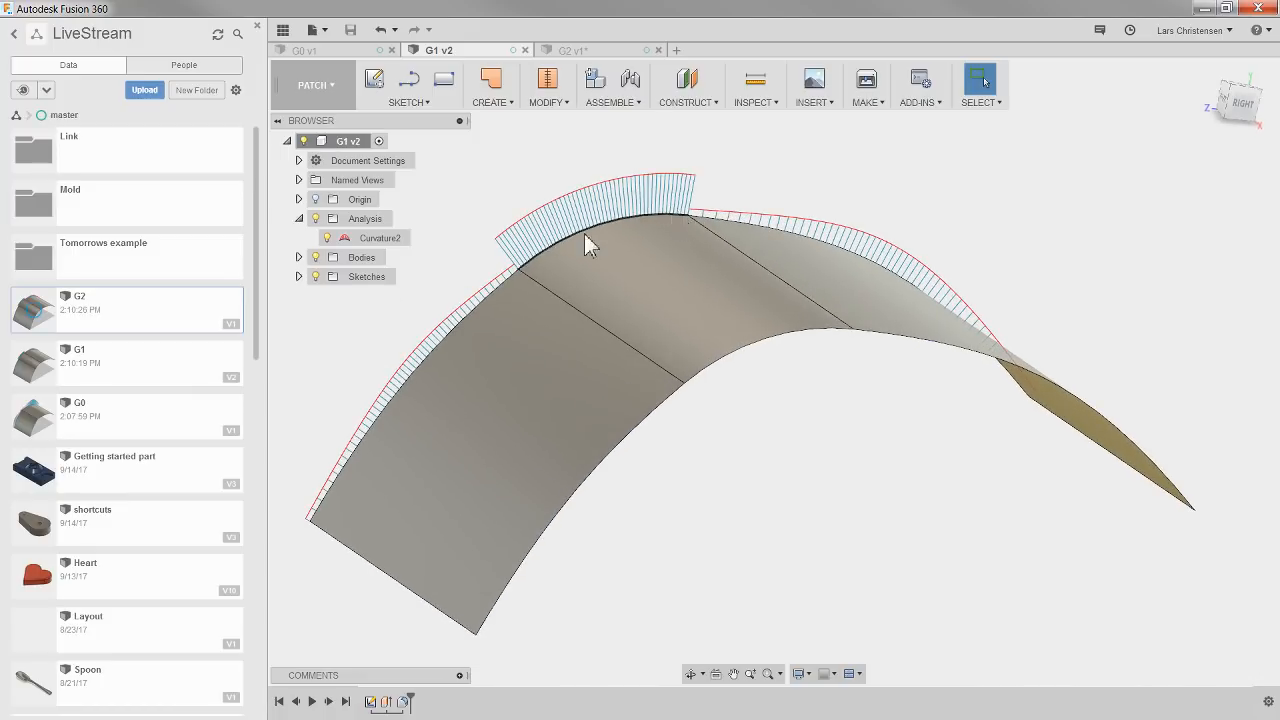
{"action": "left_click", "coordinate": [579, 53]}
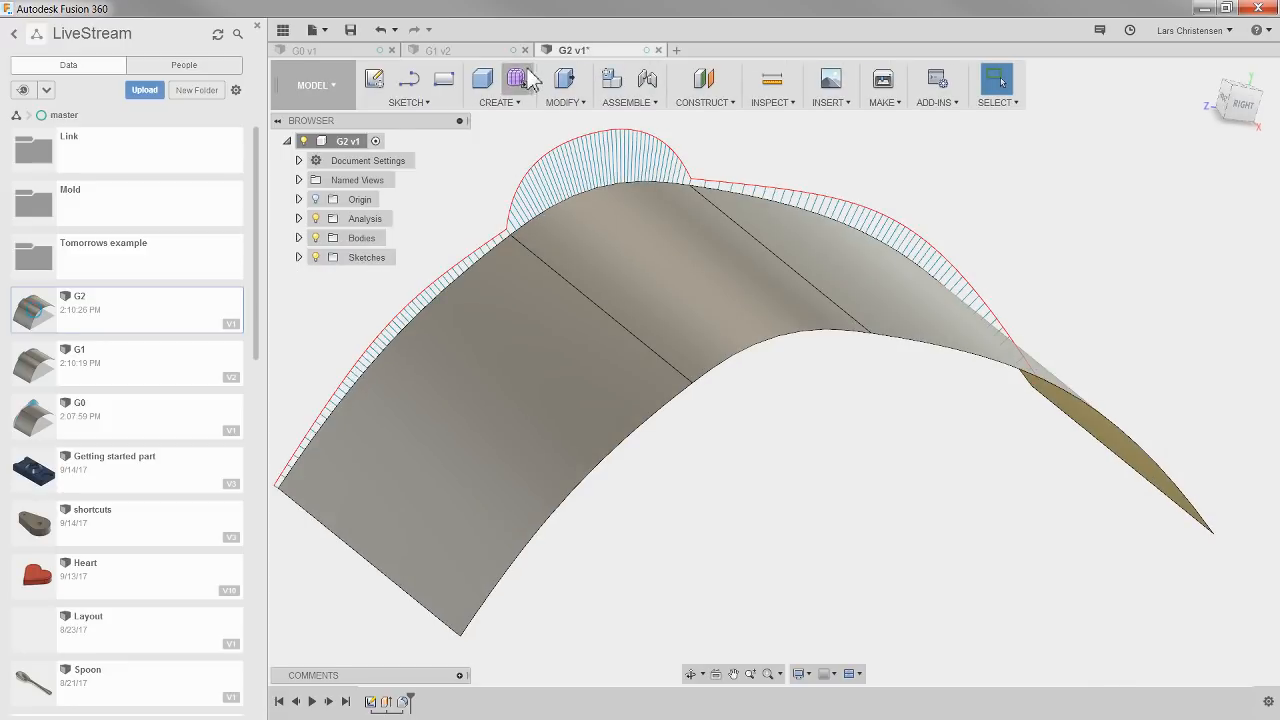
{"action": "left_click", "coordinate": [471, 49]}
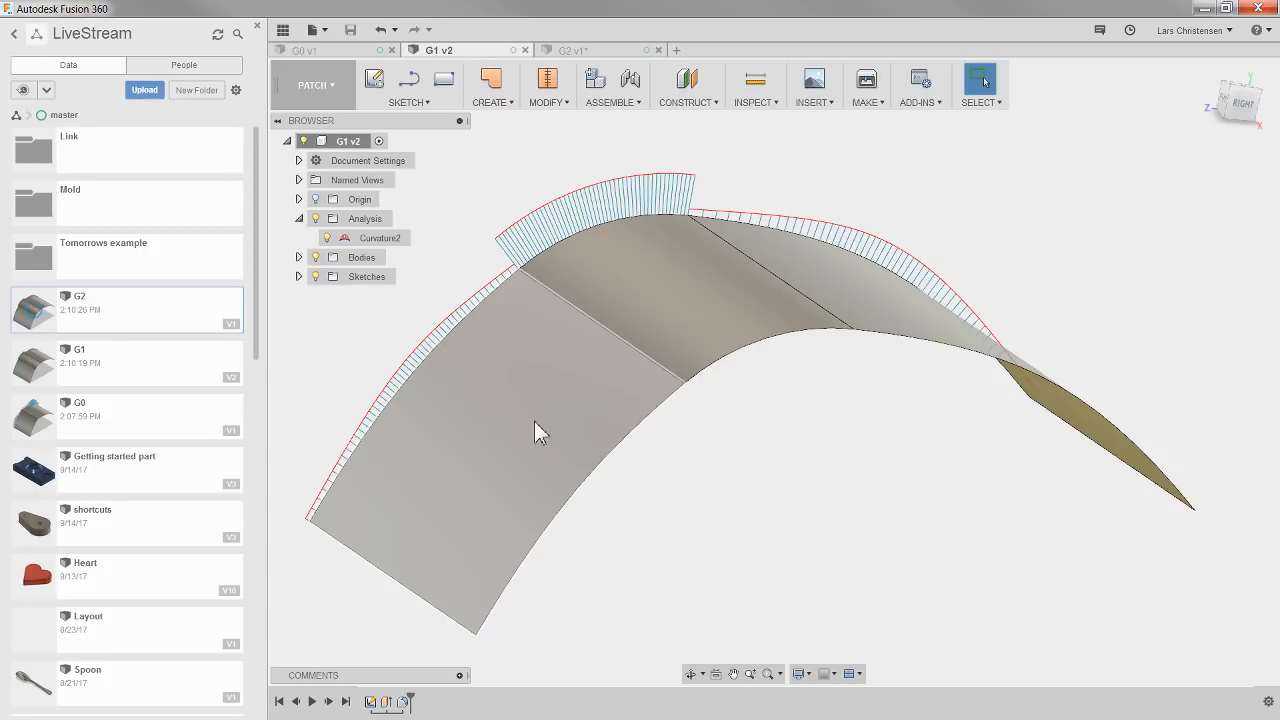
{"action": "left_click", "coordinate": [339, 48]}
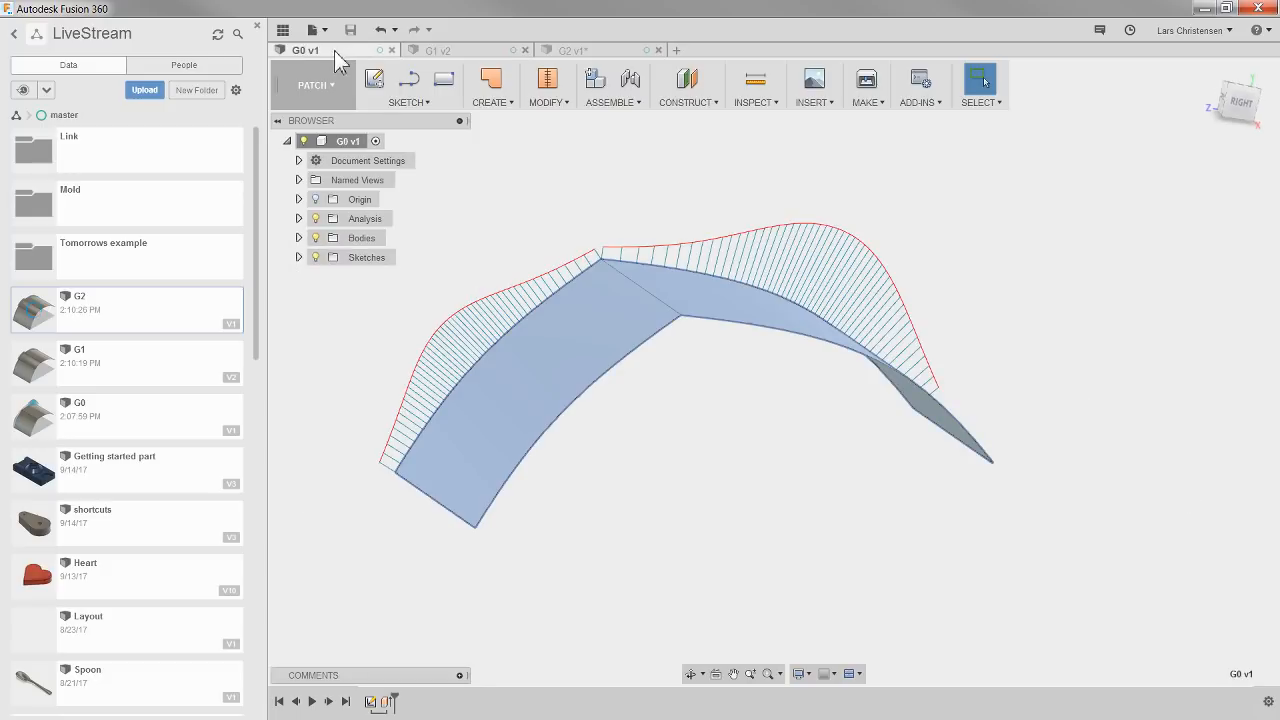
{"action": "scroll", "coordinate": [614, 223], "scroll_direction": "up", "scroll_amount": 3}
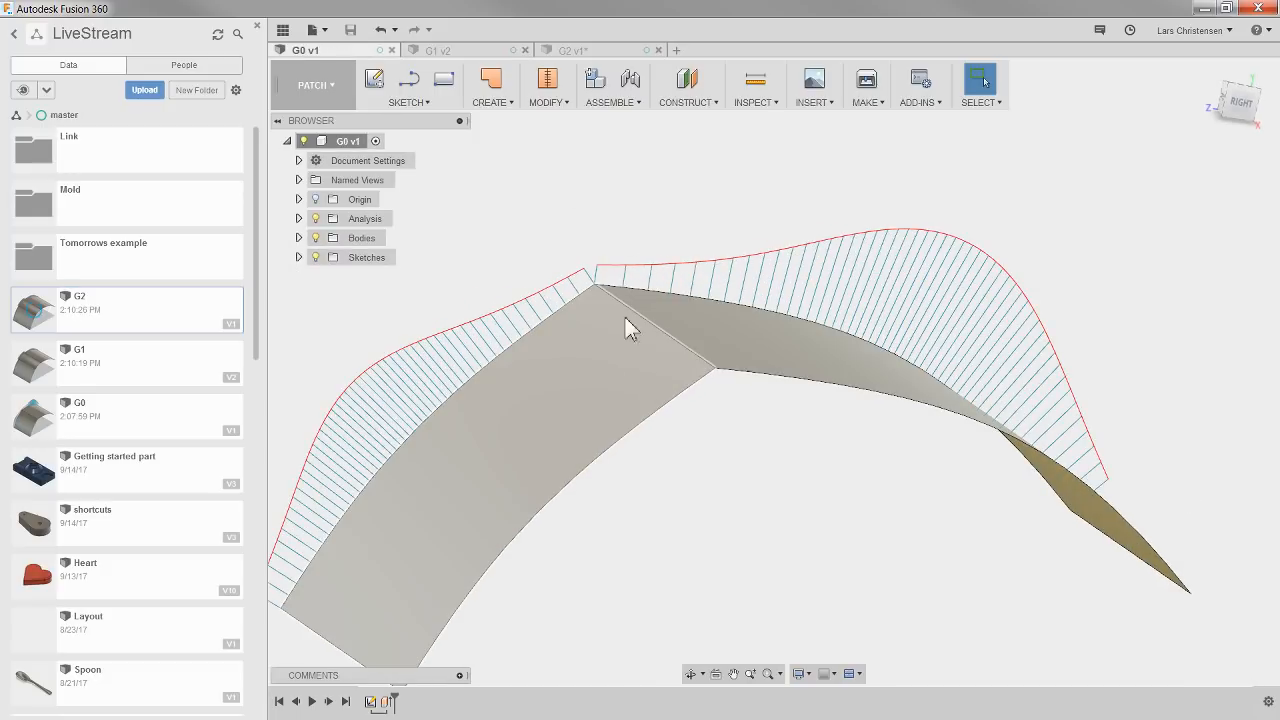
{"action": "left_click", "coordinate": [440, 50]}
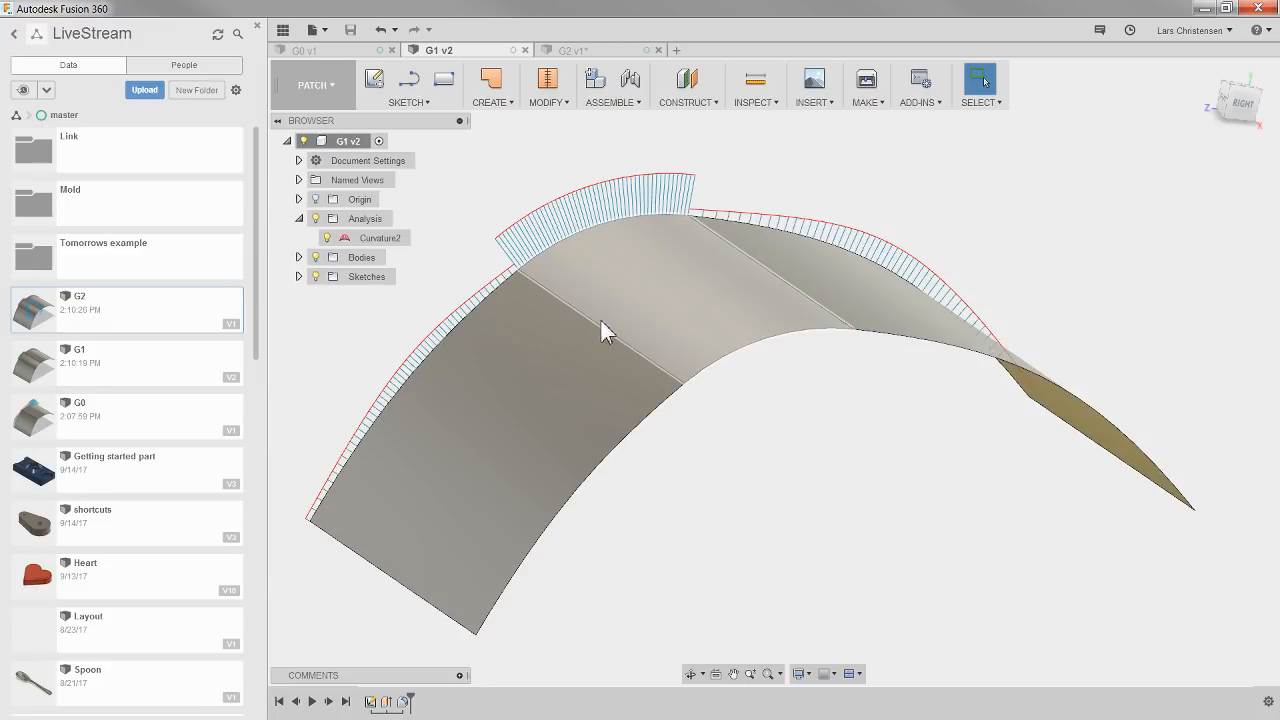
{"action": "left_click", "coordinate": [616, 51]}
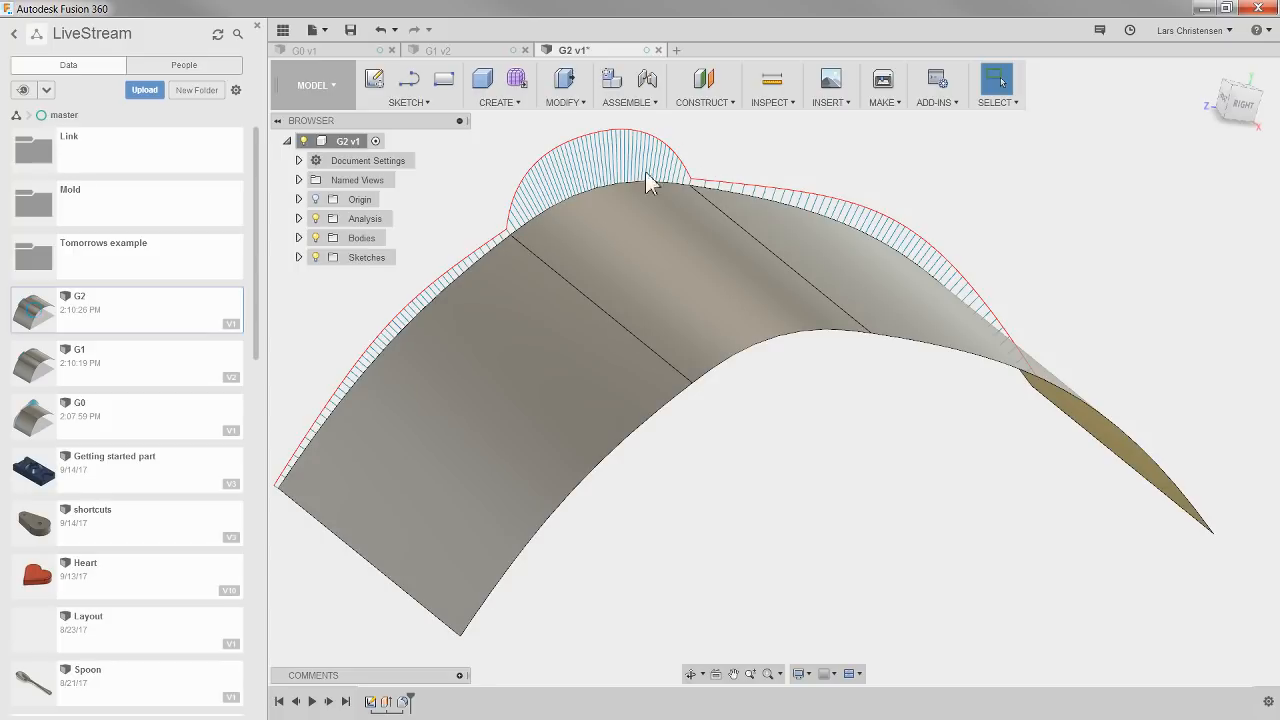
Preview a zebra analysis with horizontal stripes on the G2 surface body, examine the stripes across the fillet, and discard the analysis.
{"action": "left_click", "coordinate": [782, 102]}
{"action": "left_click", "coordinate": [780, 176]}
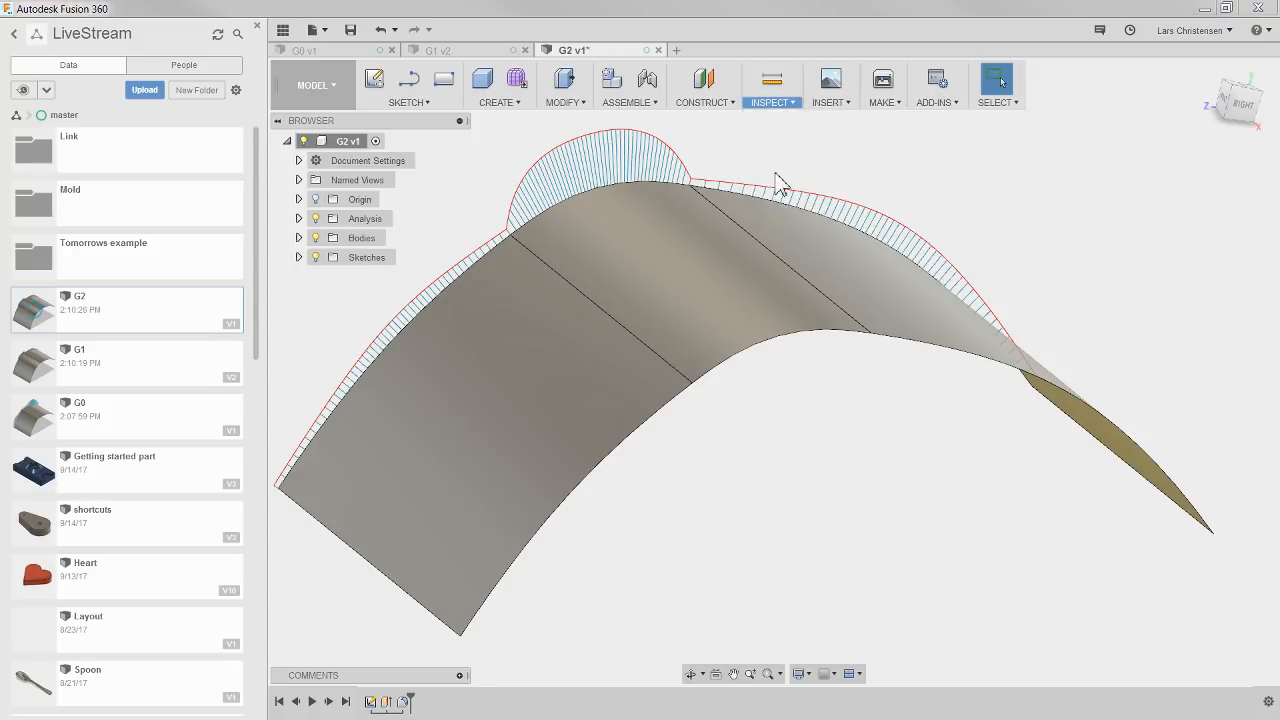
{"action": "left_click", "coordinate": [663, 266]}
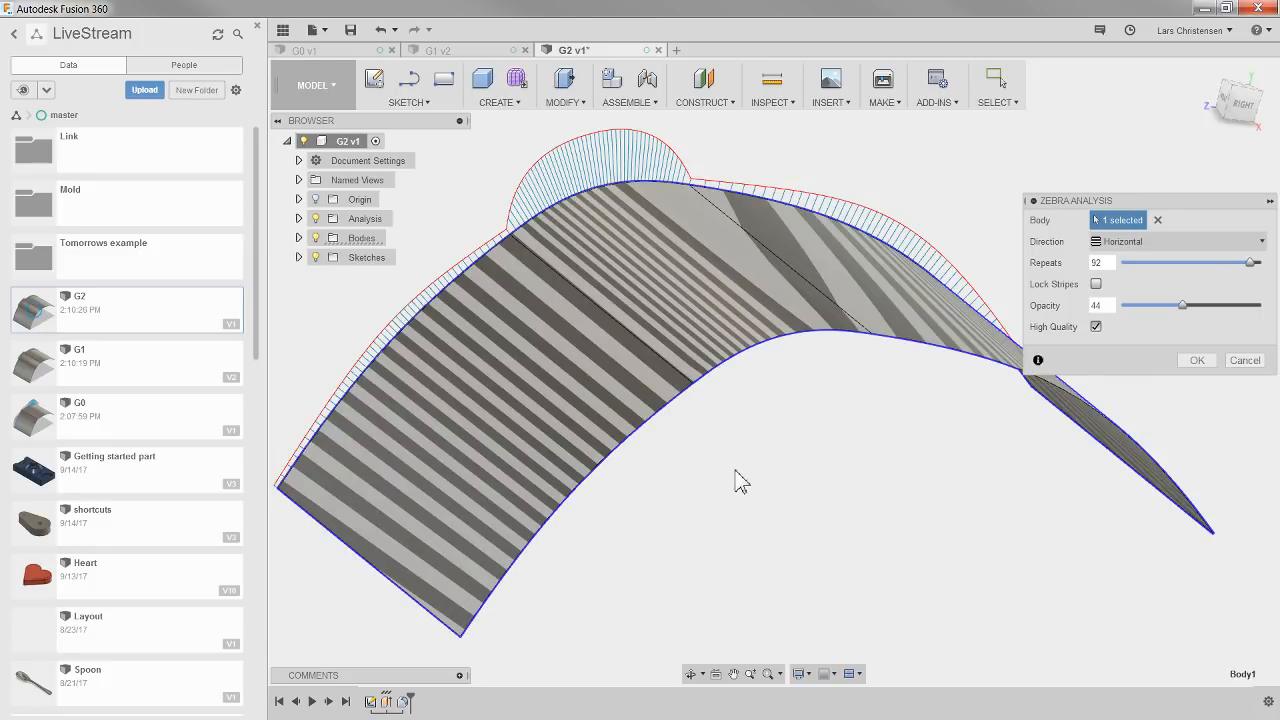
{"action": "mouse_move", "coordinate": [707, 501]}
{"action": "middle_mouse_down", "text": "shift"}
{"action": "mouse_move", "coordinate": [686, 514]}
{"action": "mouse_move", "coordinate": [683, 503]}
{"action": "middle_mouse_up", "text": "shift"}
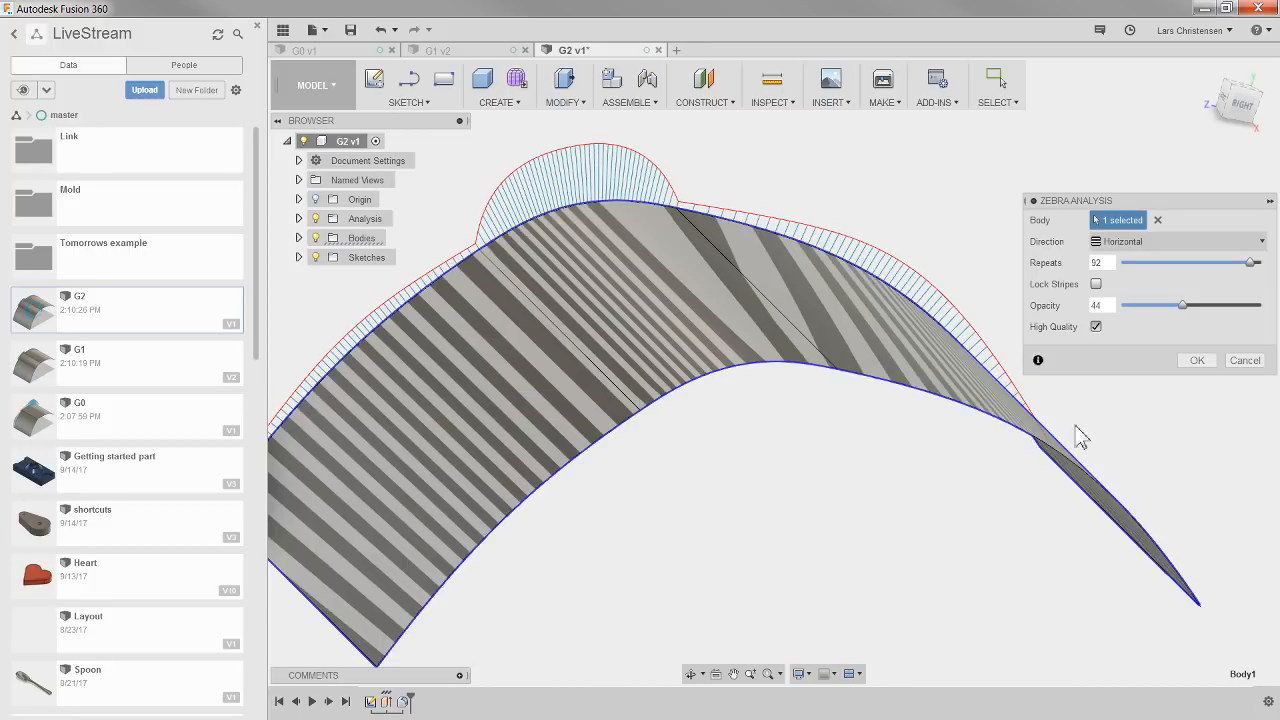
{"action": "left_click", "coordinate": [1245, 361]}
{"action": "scroll", "coordinate": [1008, 360], "scroll_direction": "down", "scroll_amount": 2}
{"action": "scroll", "coordinate": [851, 420], "scroll_direction": "up", "scroll_amount": 1}
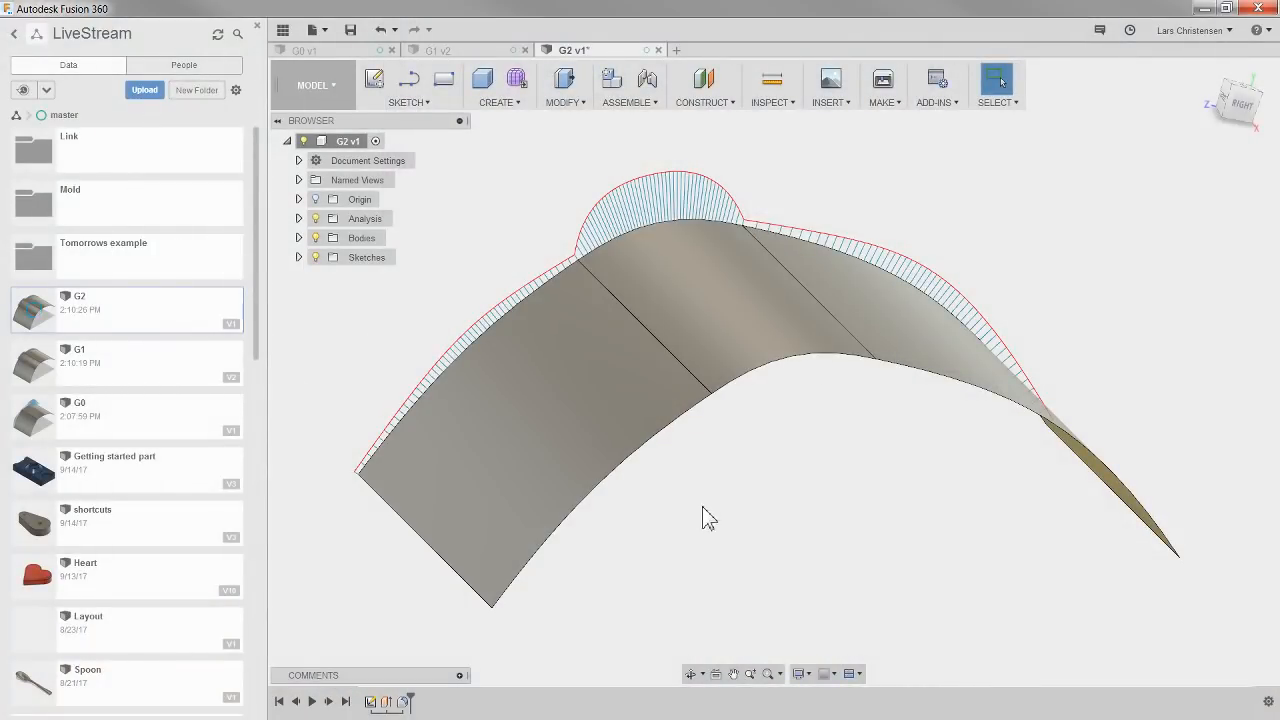
{"action": "middle_click_drag", "start_coordinate": [686, 523], "coordinate": [491, 418], "text": "shift"}
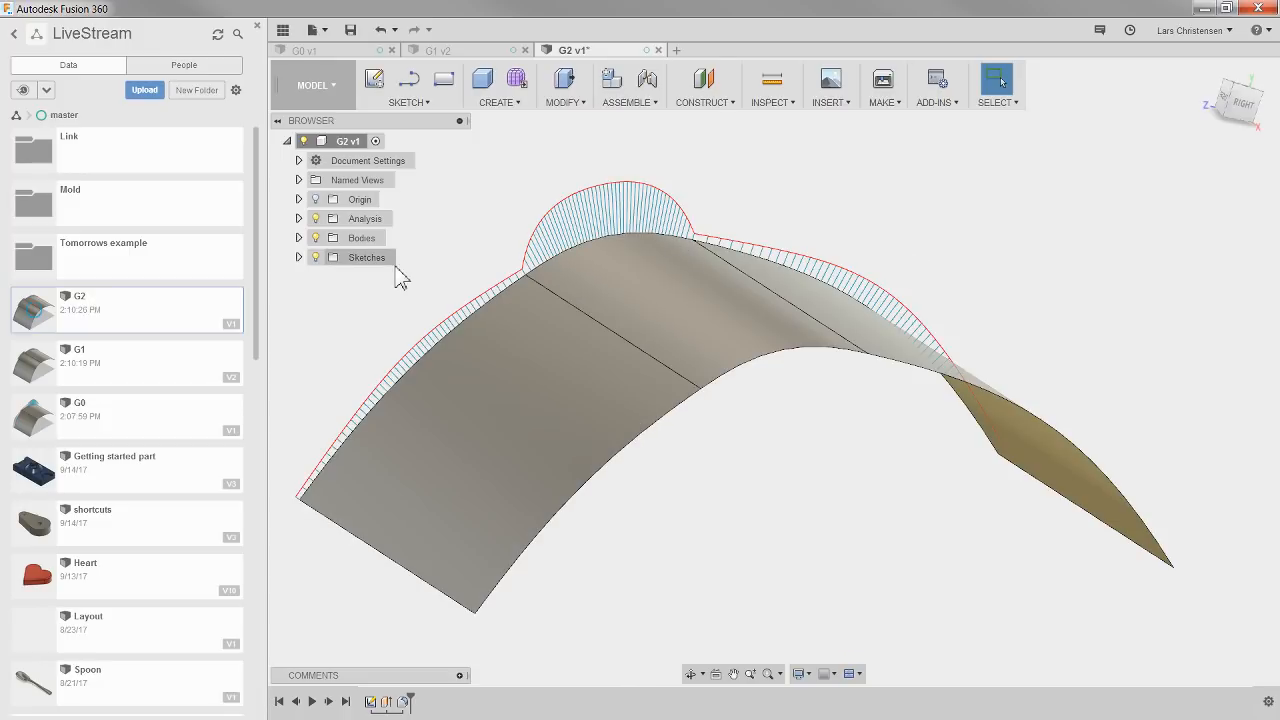
{"action": "right_click", "coordinate": [352, 137]}
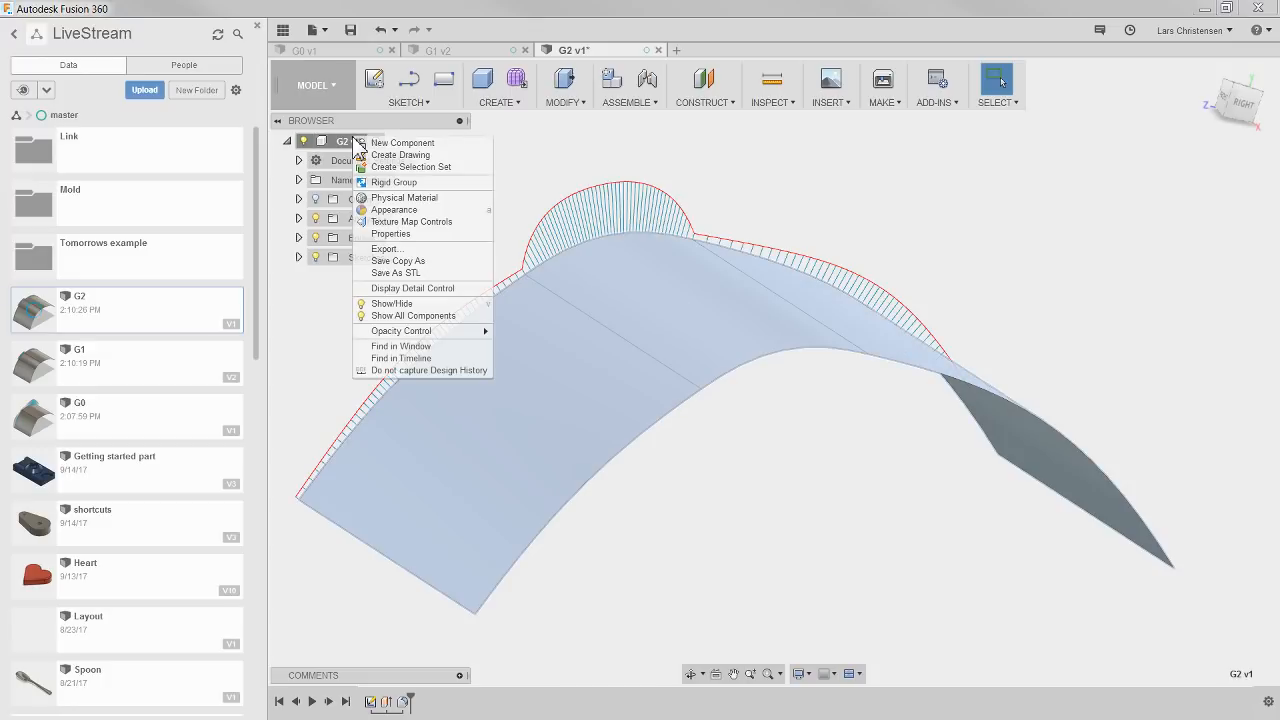
{"action": "left_click", "coordinate": [590, 145]}
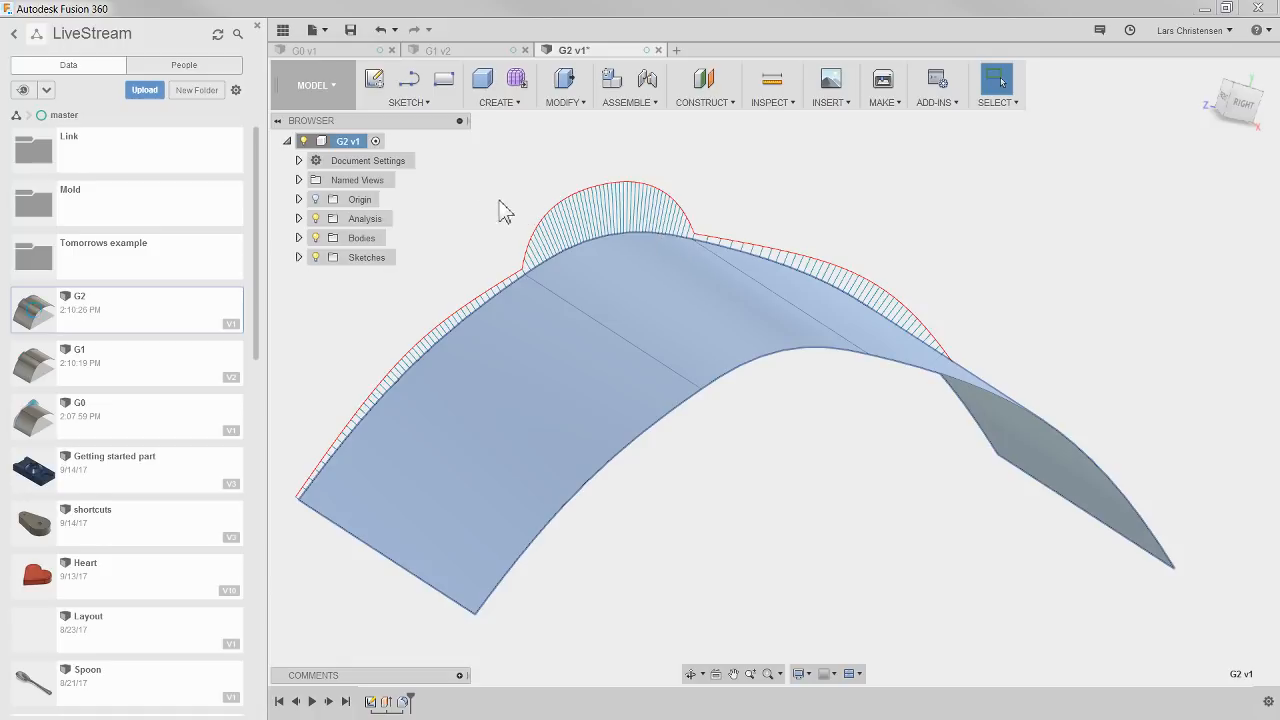
{"action": "left_click", "coordinate": [474, 229]}
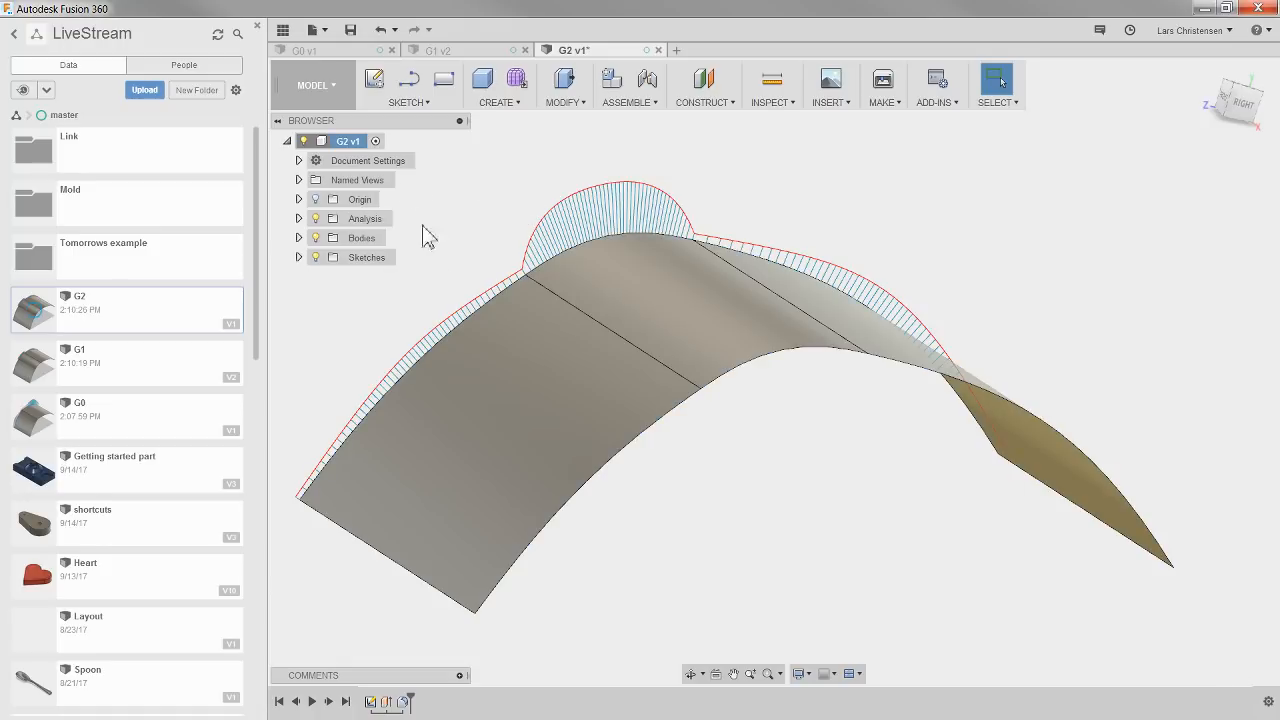
Save a copy of the G2 design as G2-2 in the master folder and open the copy.
{"action": "right_click", "coordinate": [354, 148]}
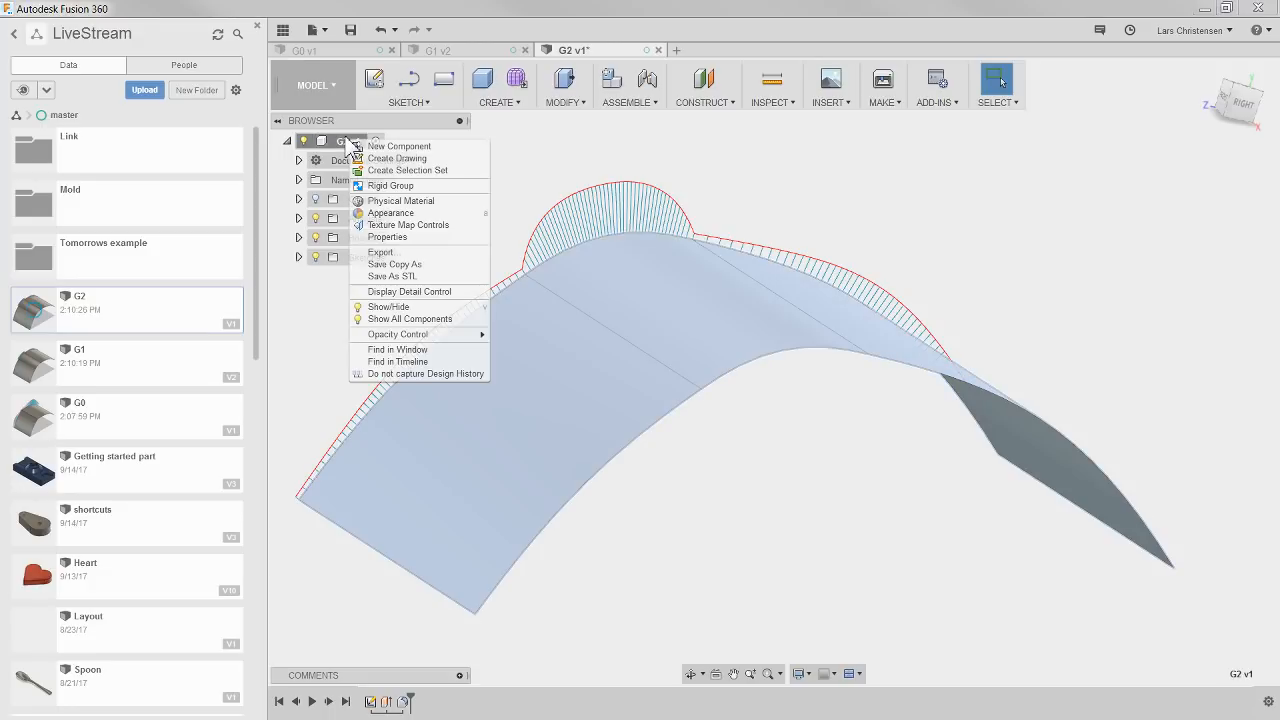
{"action": "left_click", "coordinate": [414, 265]}
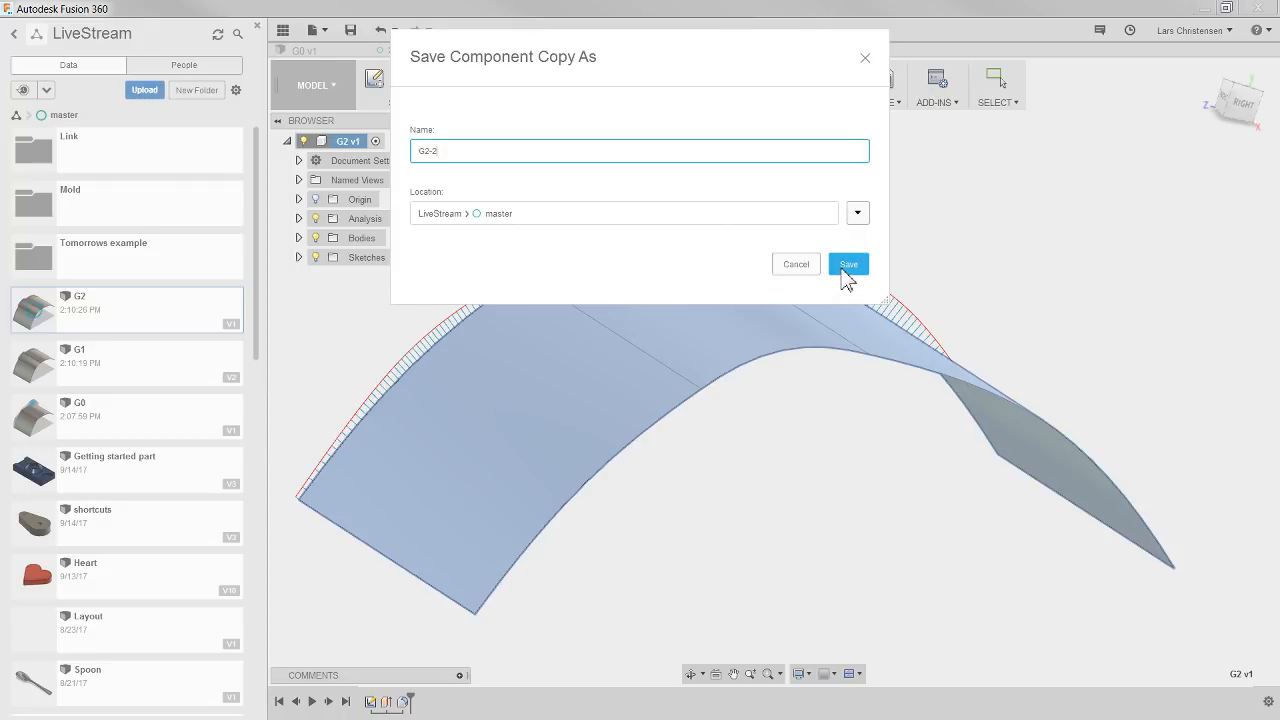
{"action": "left_click", "coordinate": [845, 266]}
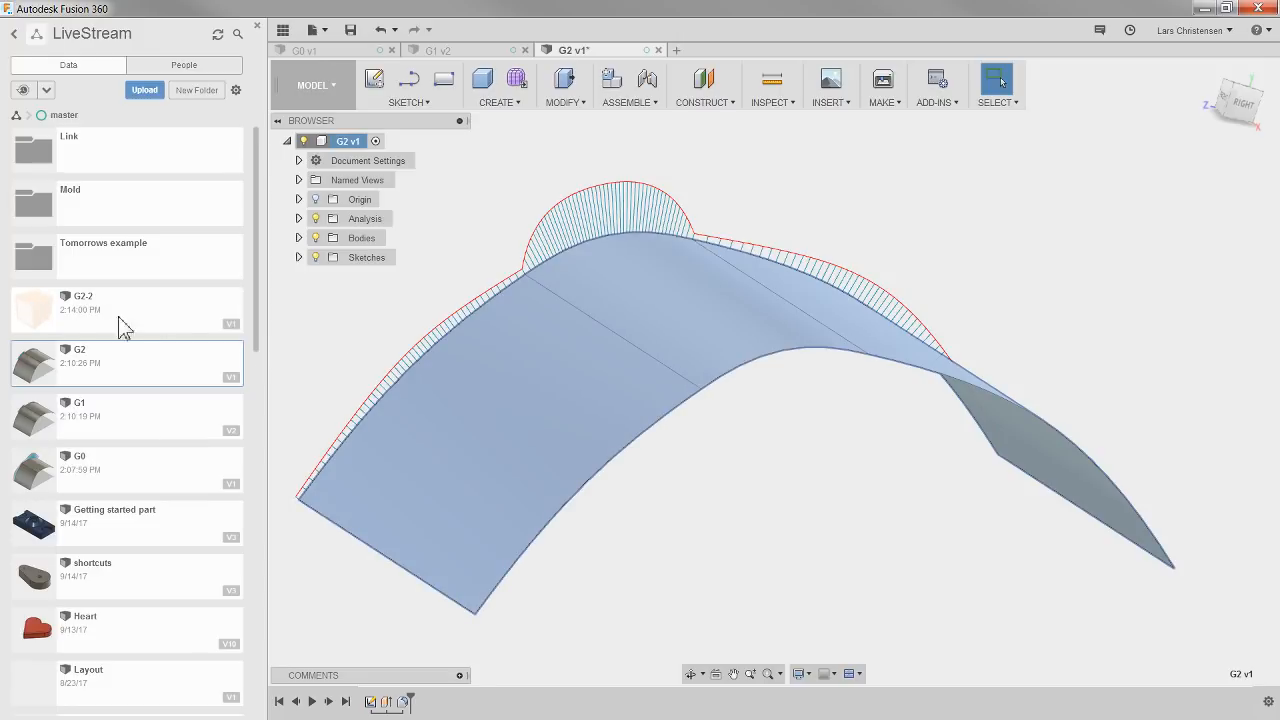
{"action": "left_click", "coordinate": [113, 313]}
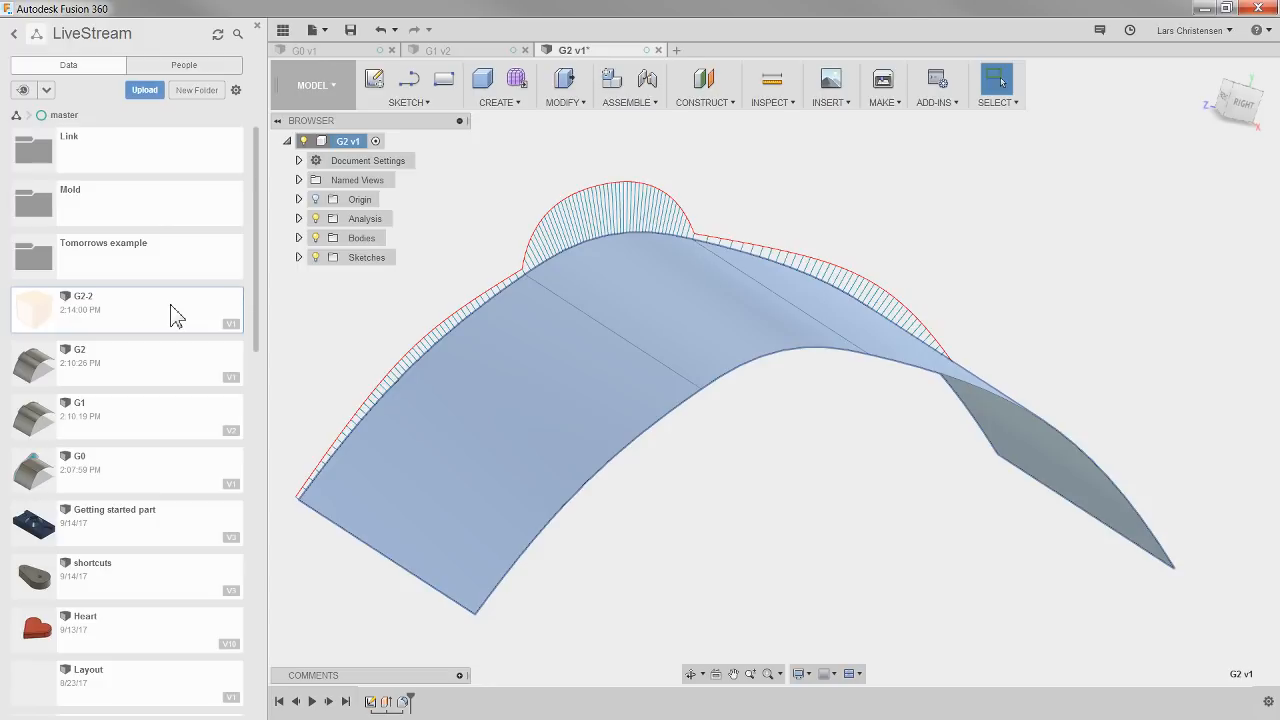
{"action": "double_click", "coordinate": [175, 316]}
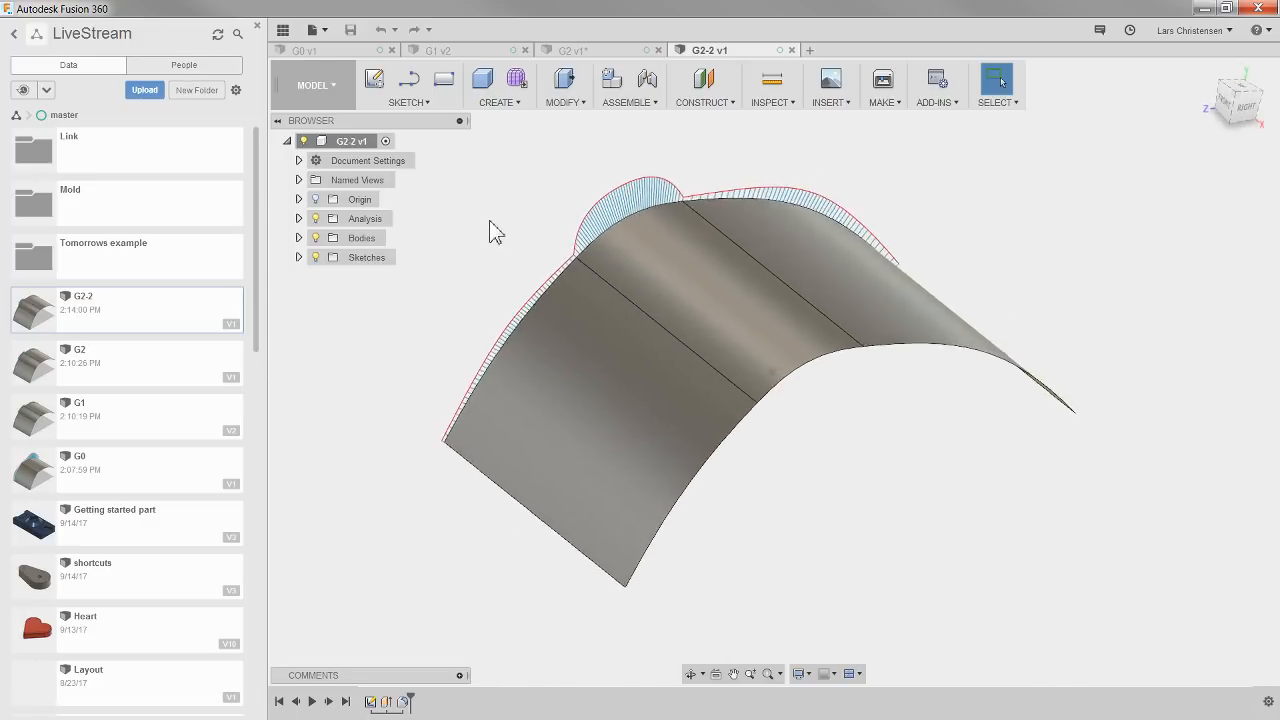
Delete the curvature comb analysis and the middle fillet face from the G2-2 design, leaving a gap between the two outer surfaces.
{"action": "left_click", "coordinate": [298, 218]}
{"action": "left_click", "coordinate": [384, 240]}
{"action": "key", "text": "Delete"}
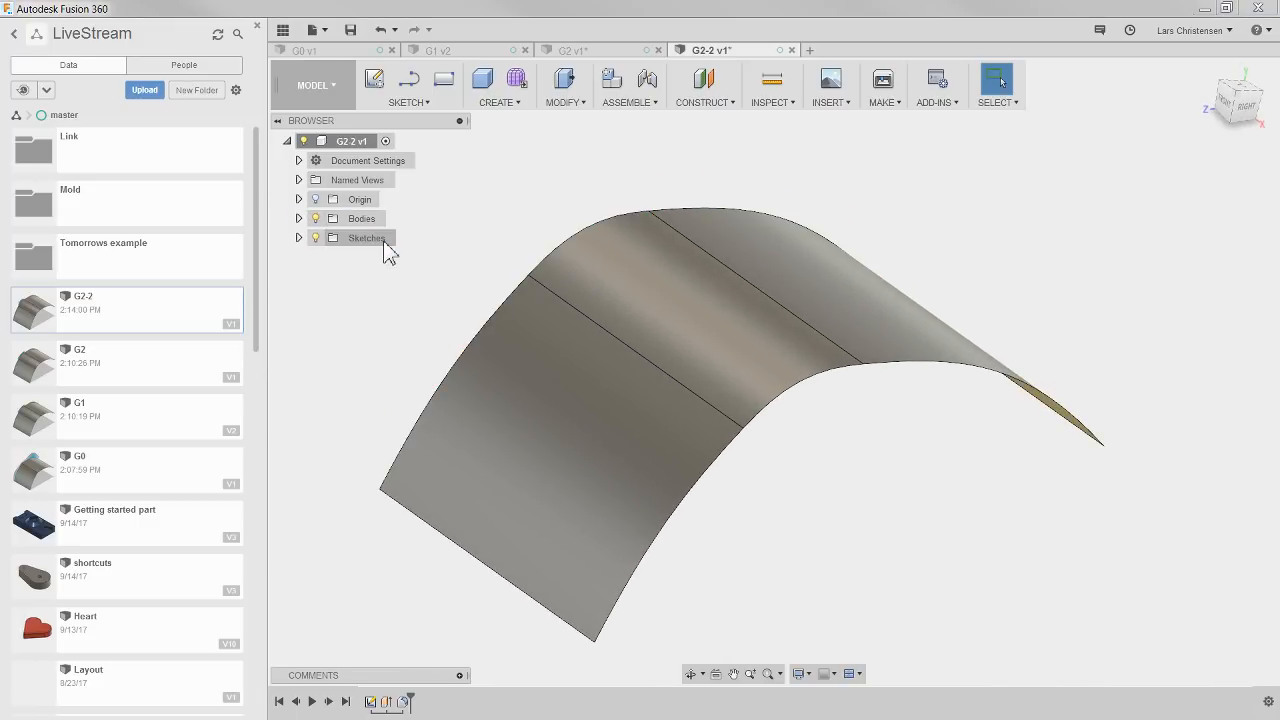
{"action": "left_click", "coordinate": [630, 288]}
{"action": "key", "text": "Delete"}
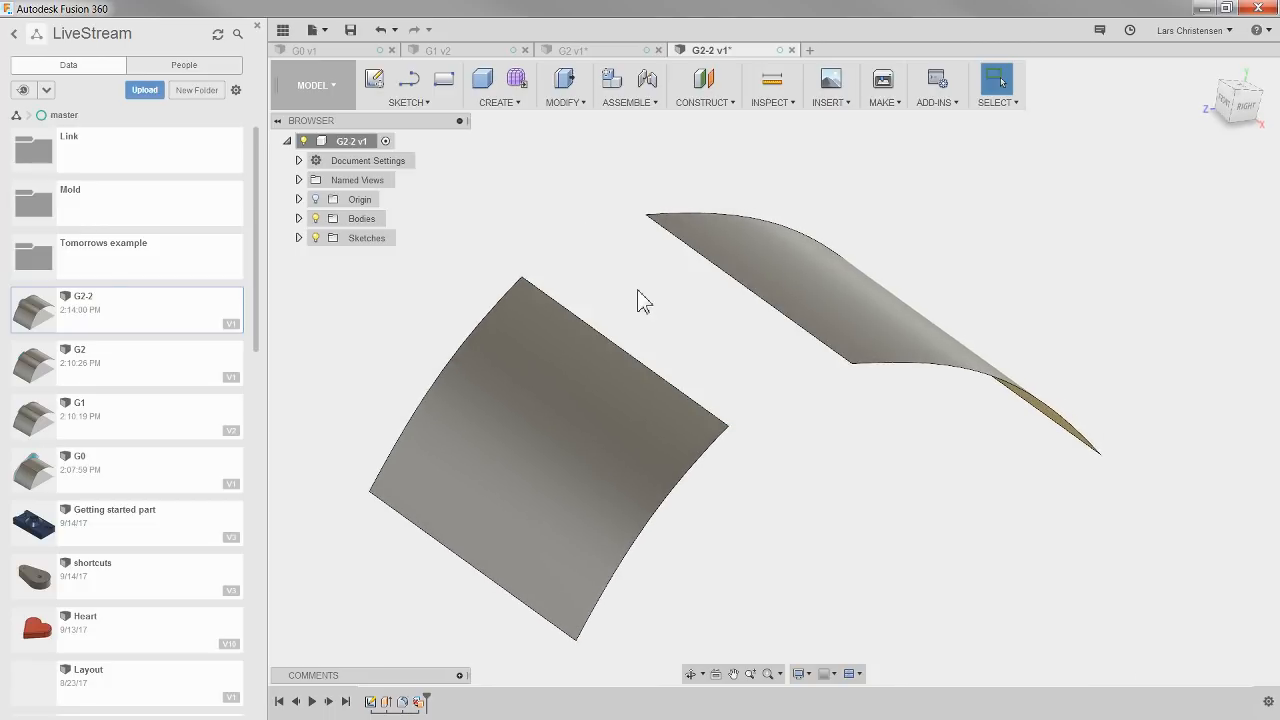
Sketch a two-point spline on the origin plane facing the right view, bridging the gap between the two surface edge endpoints.
{"action": "middle_click_drag", "start_coordinate": [630, 300], "coordinate": [738, 361], "text": "shift"}
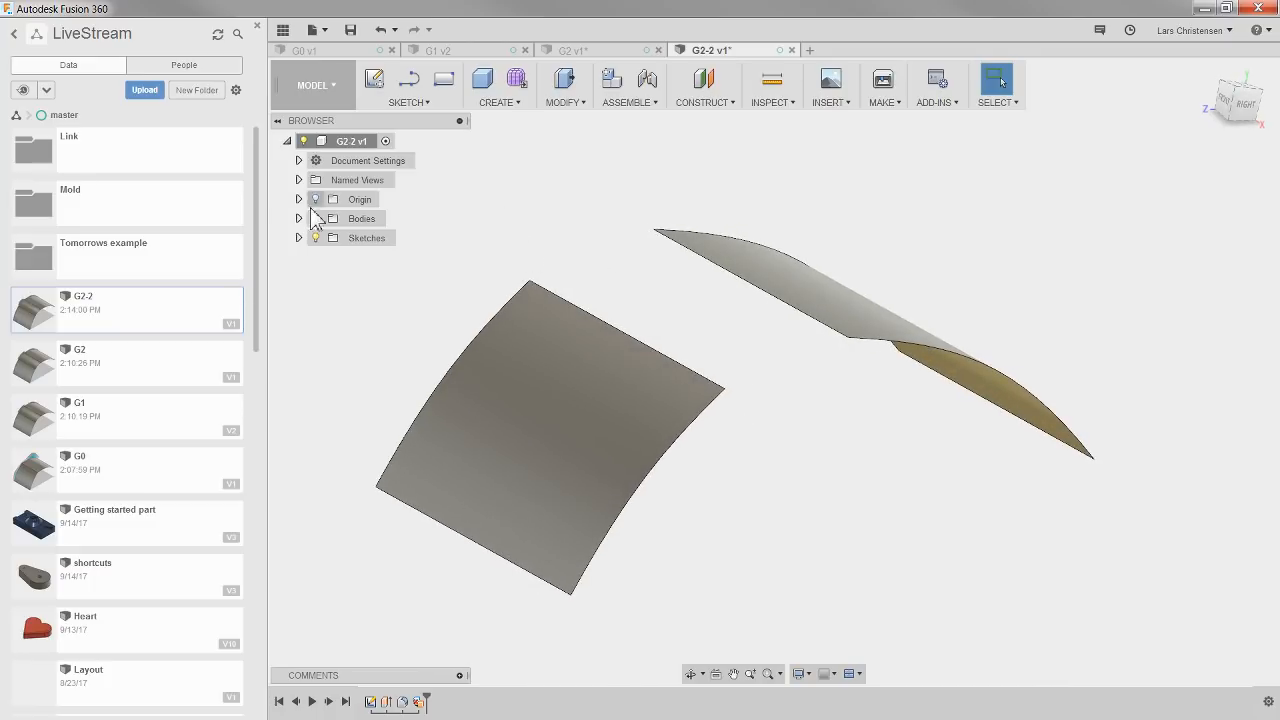
{"action": "left_click", "coordinate": [373, 79]}
{"action": "left_click", "coordinate": [548, 542]}
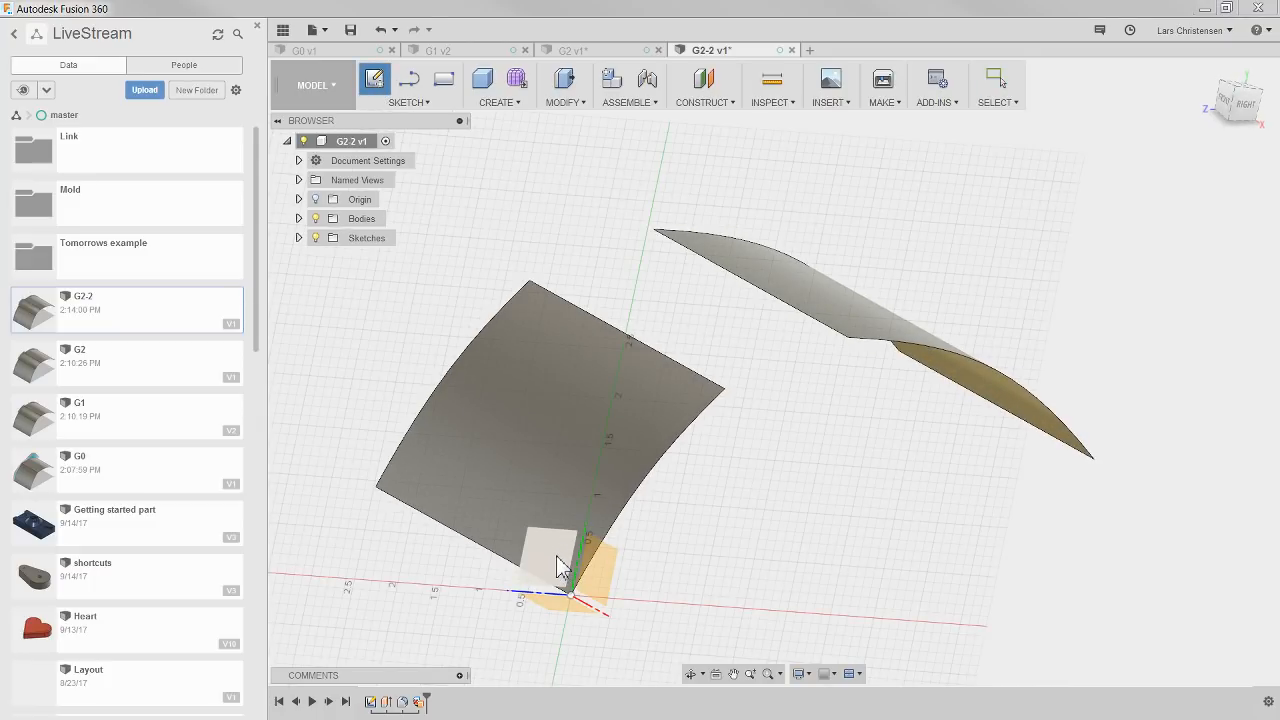
{"action": "scroll", "coordinate": [645, 344], "scroll_direction": "up", "scroll_amount": 5}
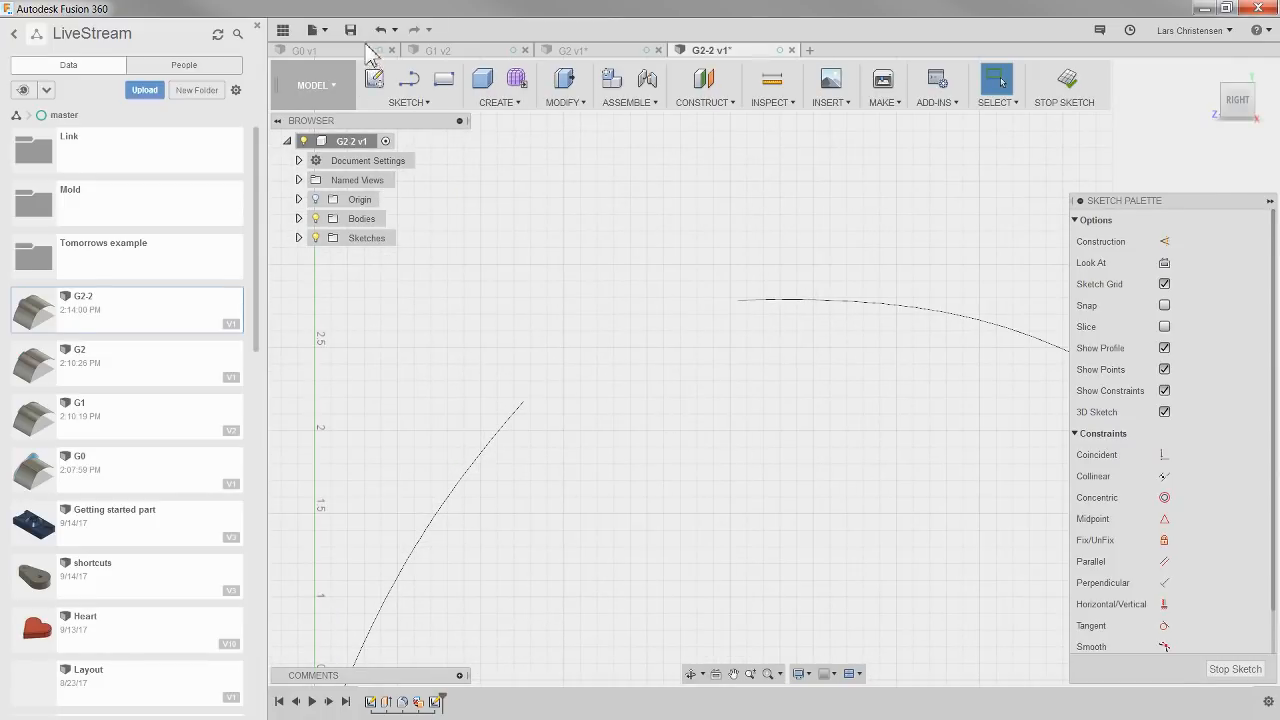
{"action": "left_click", "coordinate": [408, 102]}
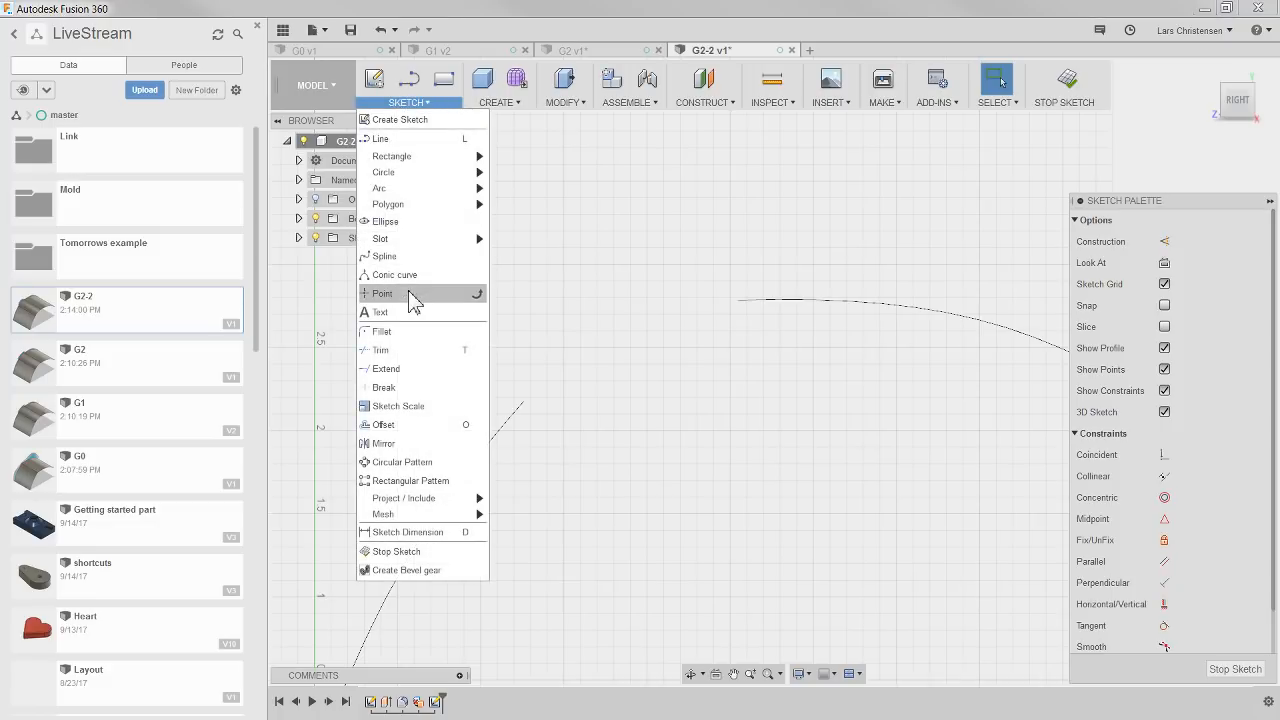
{"action": "left_click", "coordinate": [417, 257]}
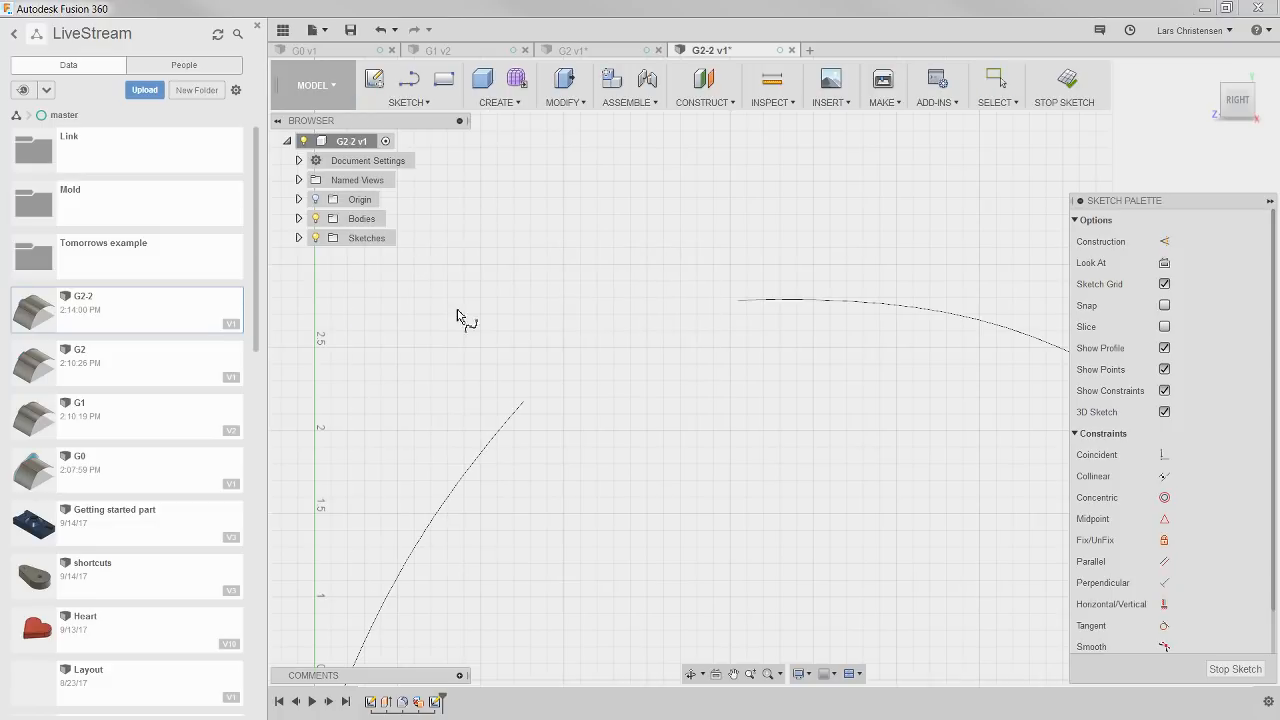
{"action": "left_click", "coordinate": [524, 401]}
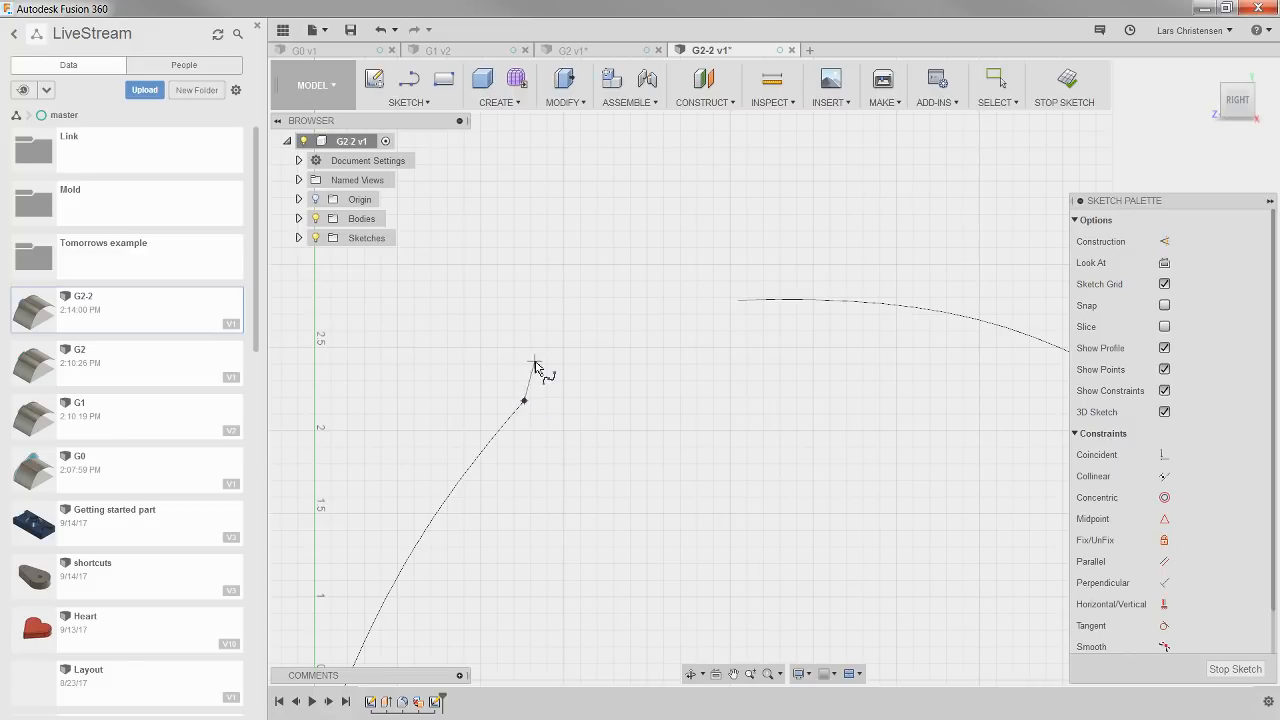
{"action": "left_click", "coordinate": [737, 300]}
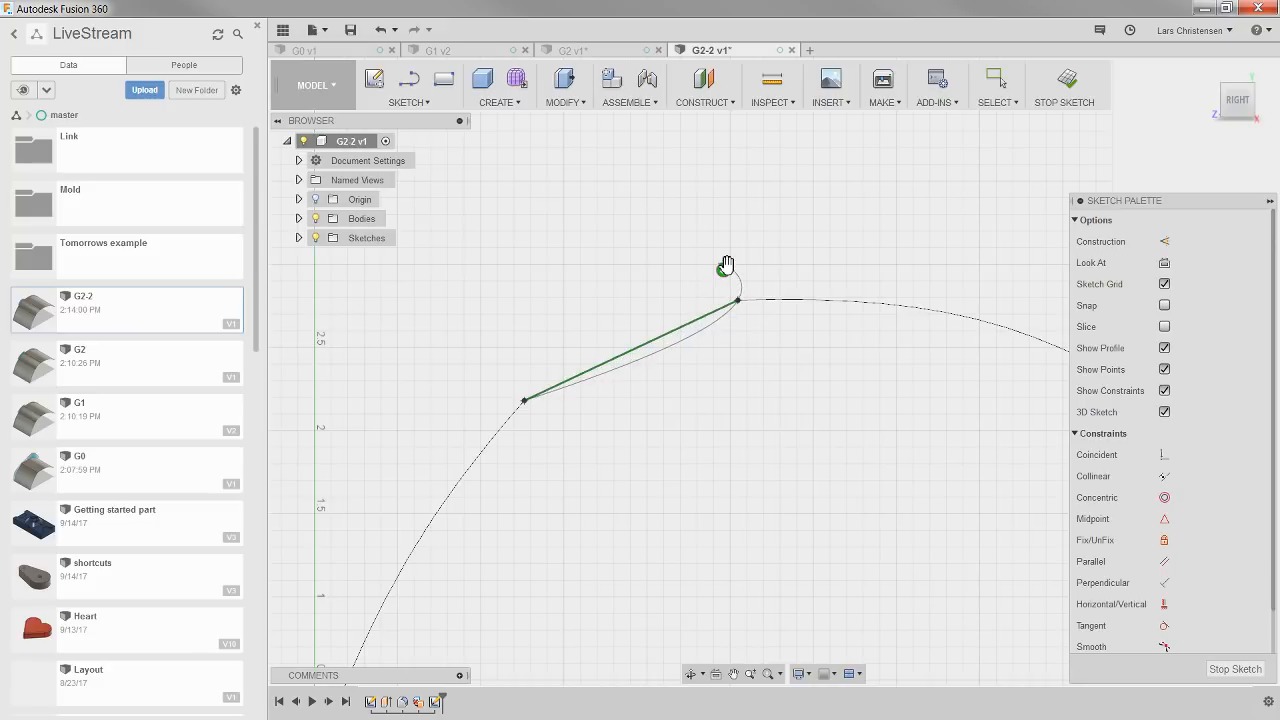
{"action": "left_click", "coordinate": [725, 270]}
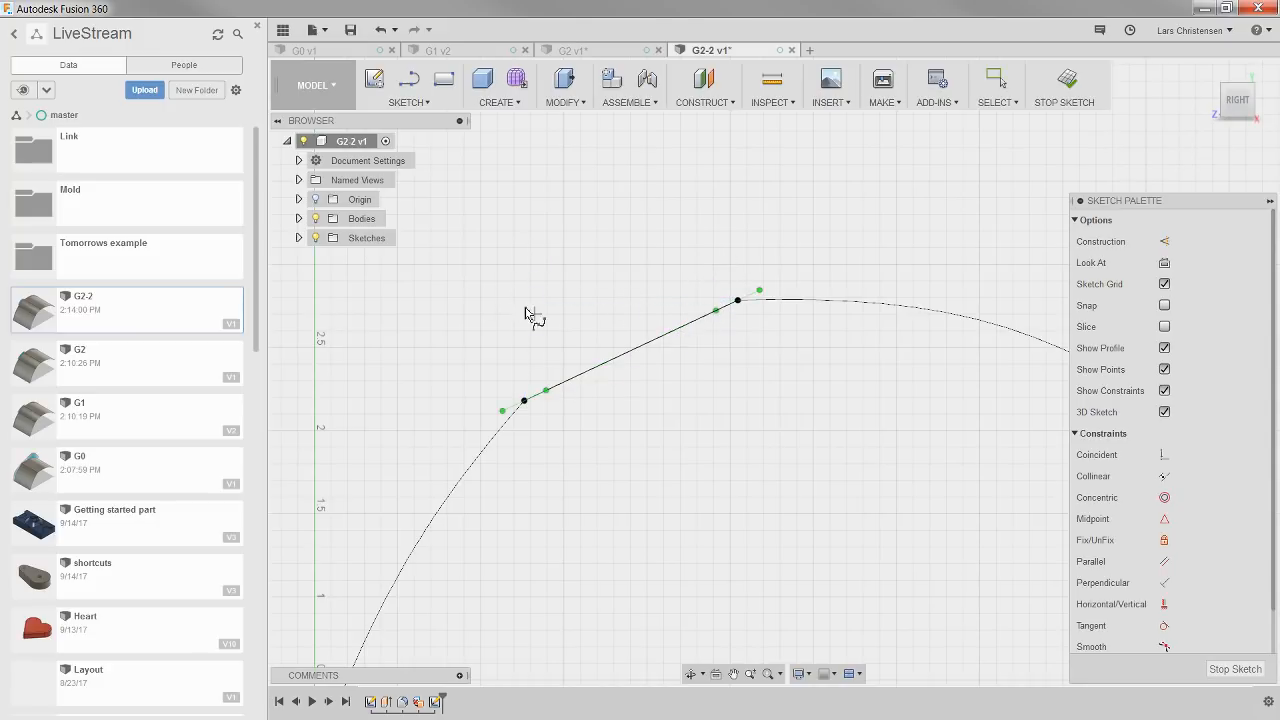
{"action": "key", "text": "Escape"}
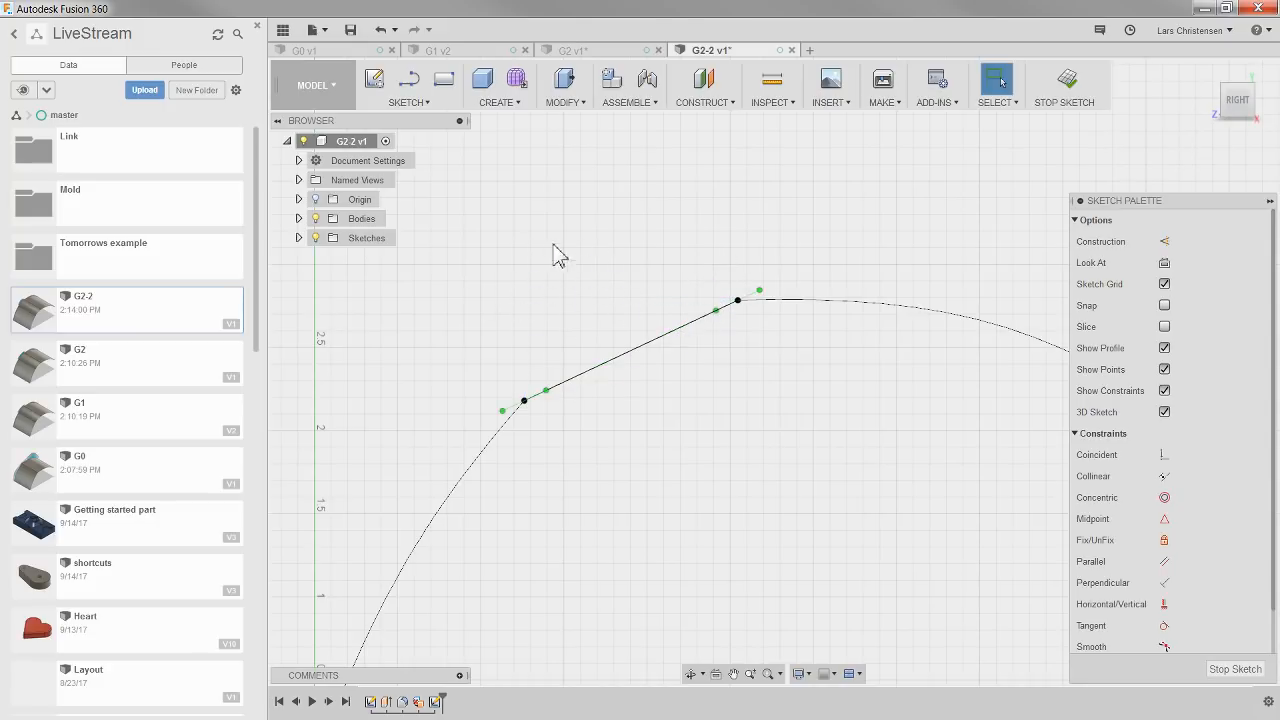
Apply a Smooth constraint between the lower surface's edge and the bridging spline.
{"action": "scroll", "coordinate": [651, 412], "scroll_direction": "up", "scroll_amount": 3}
{"action": "scroll", "coordinate": [661, 235], "scroll_direction": "down", "scroll_amount": 2}
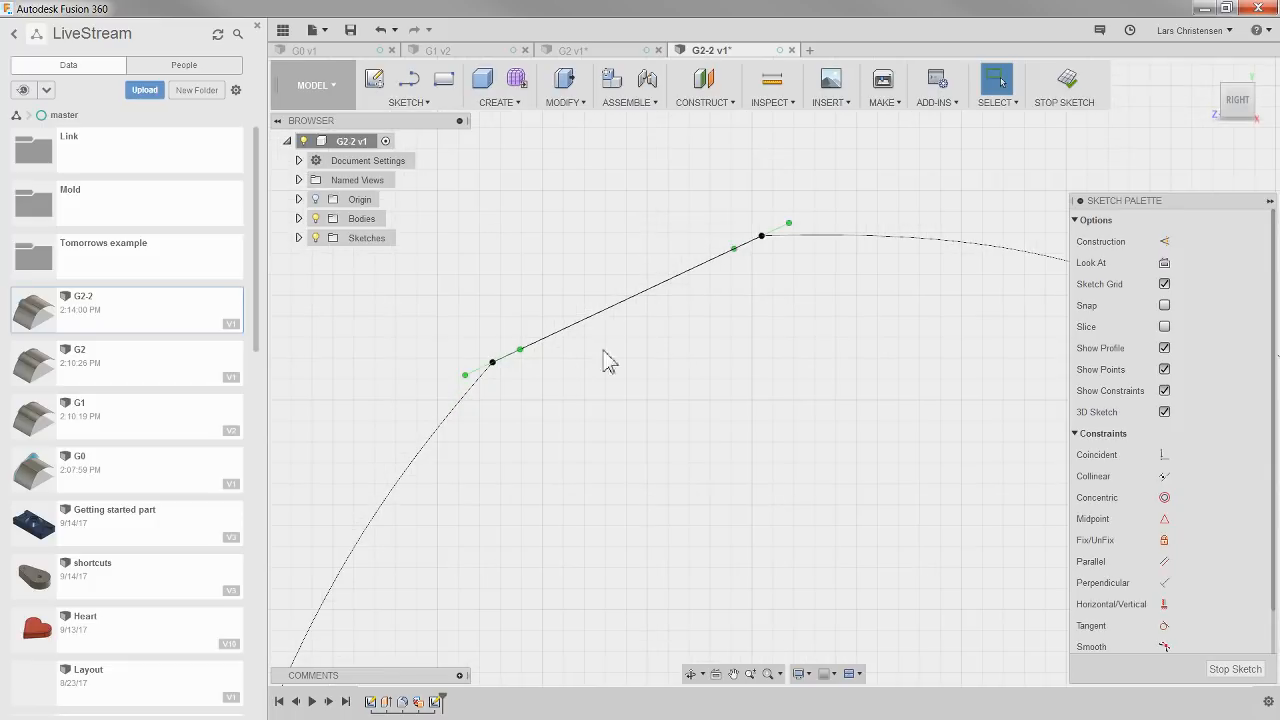
{"action": "scroll", "coordinate": [614, 402], "scroll_direction": "up", "scroll_amount": 1}
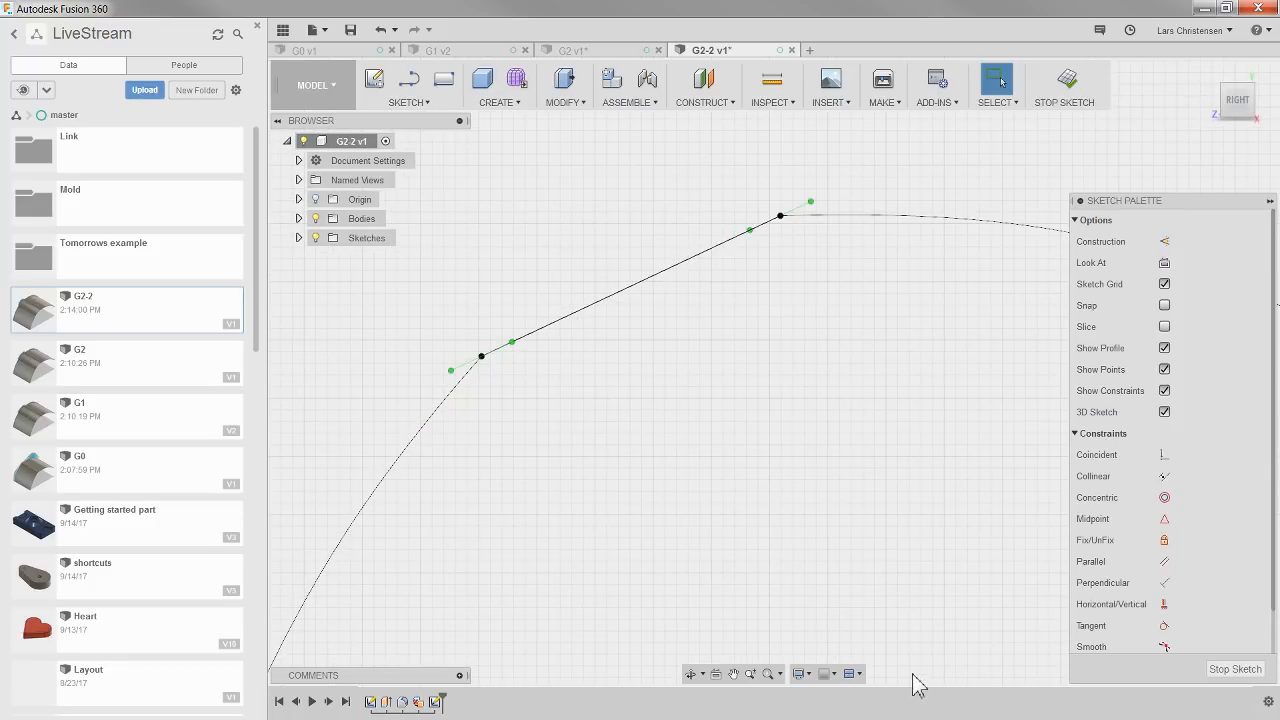
{"action": "scroll", "coordinate": [1199, 594], "scroll_direction": "down", "scroll_amount": 2}
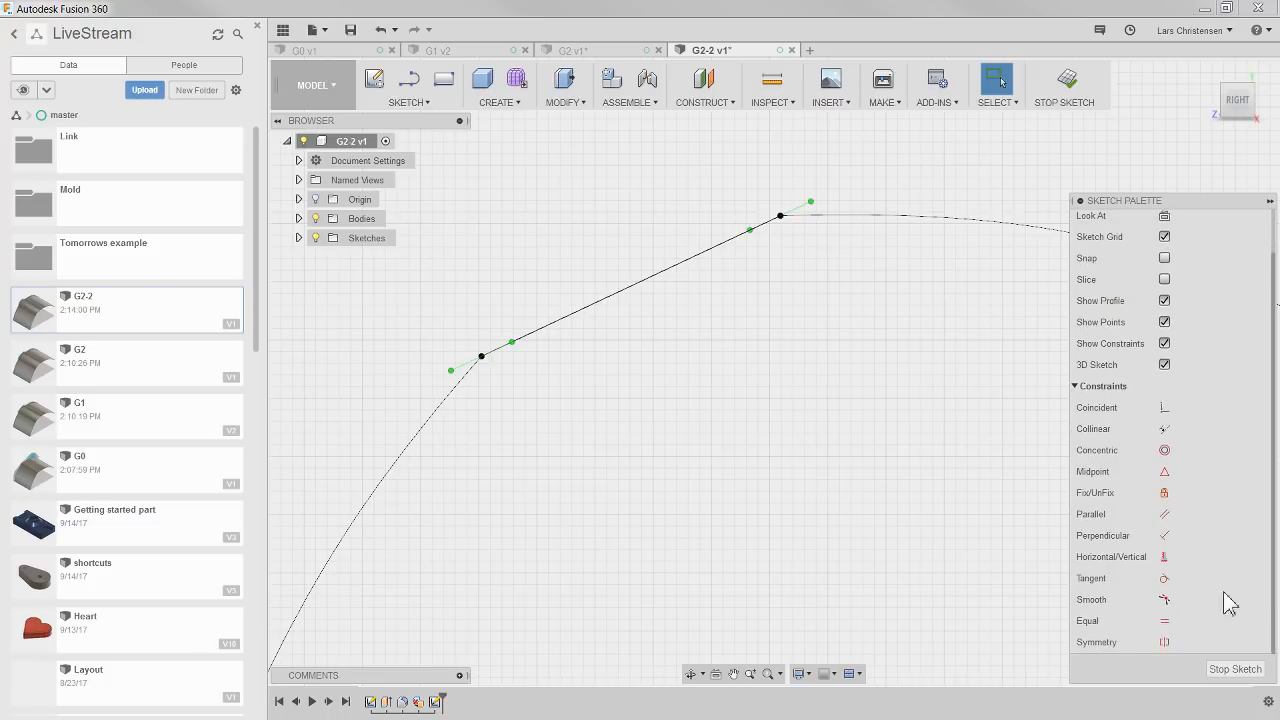
{"action": "left_click", "coordinate": [1164, 603]}
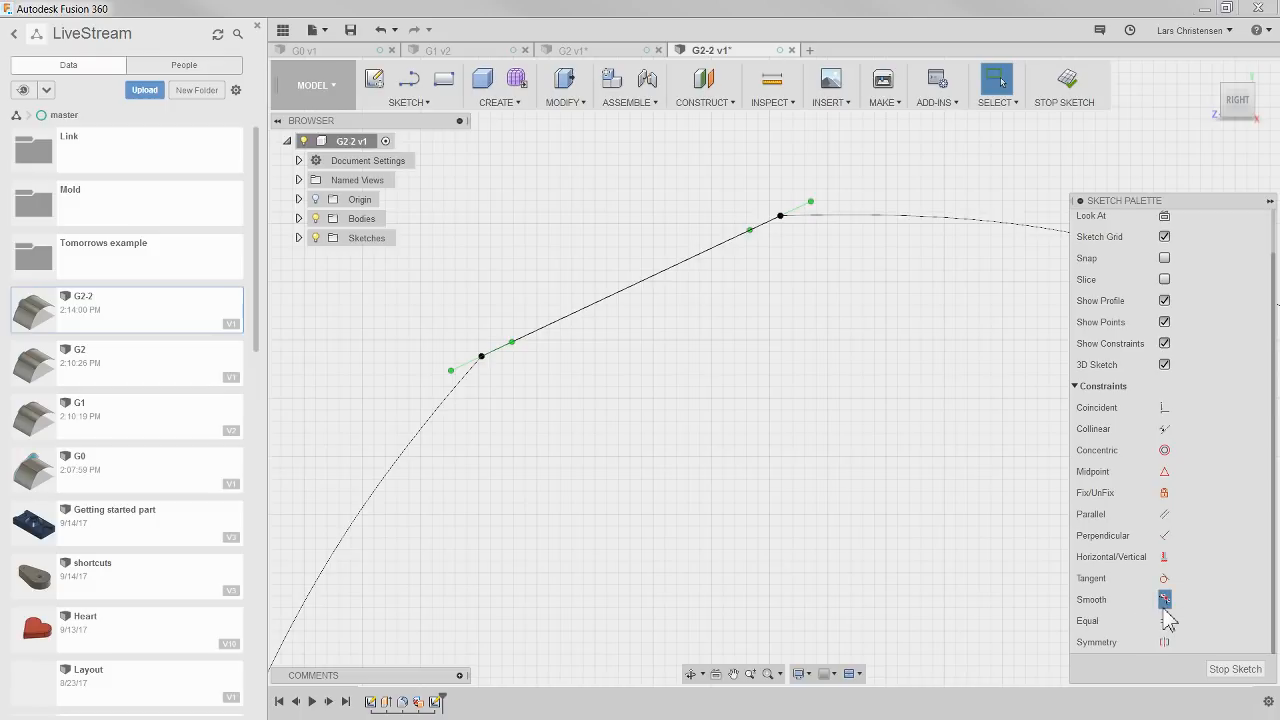
{"action": "left_click", "coordinate": [431, 430]}
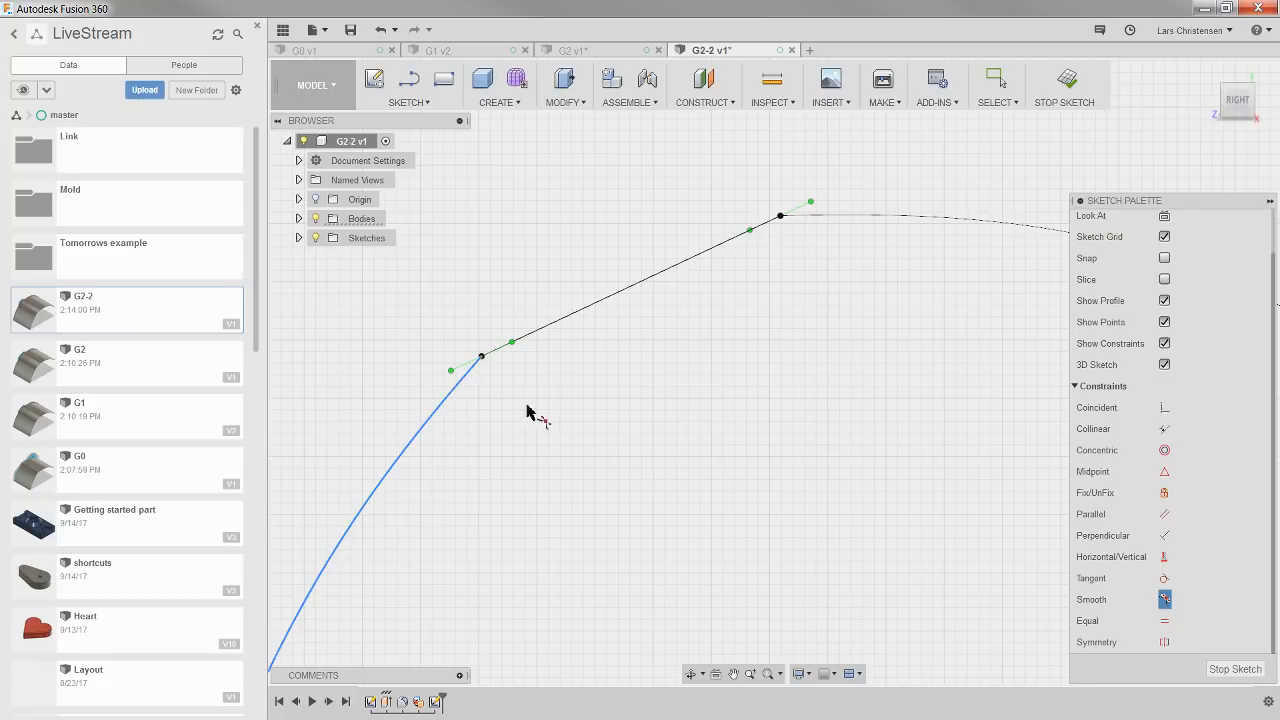
{"action": "left_click", "coordinate": [545, 333]}
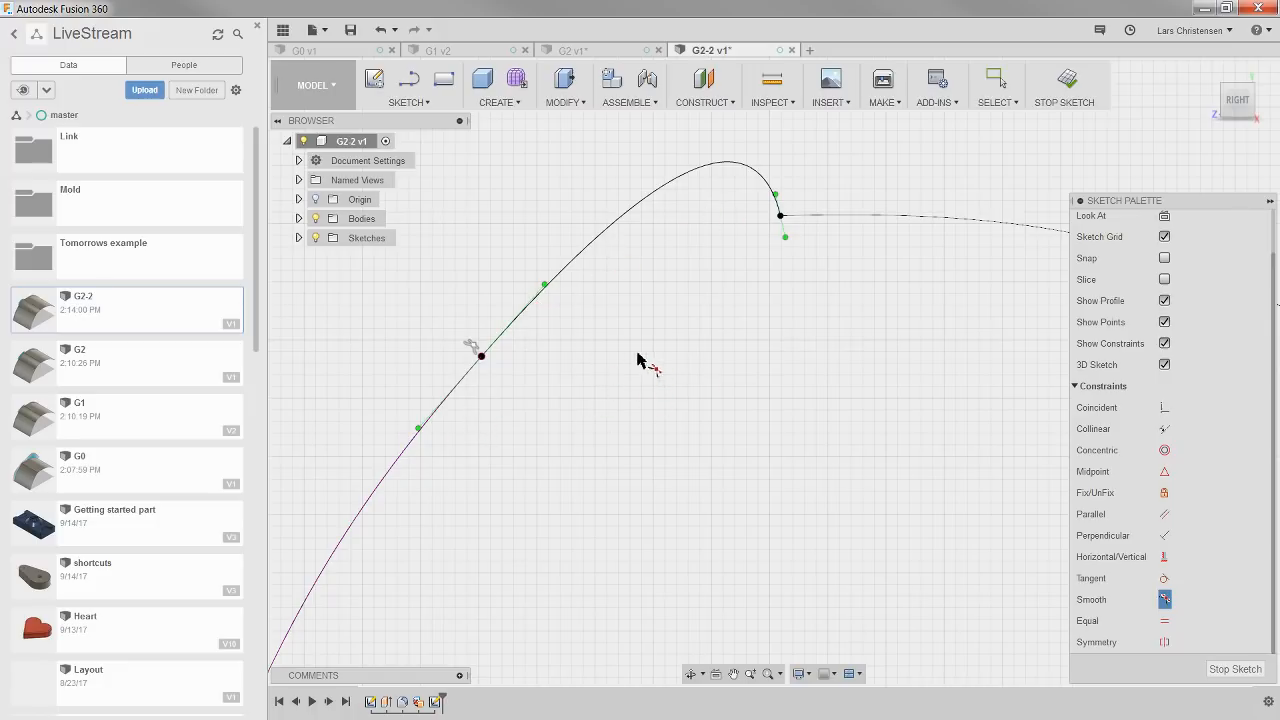
{"action": "key", "text": "Escape"}
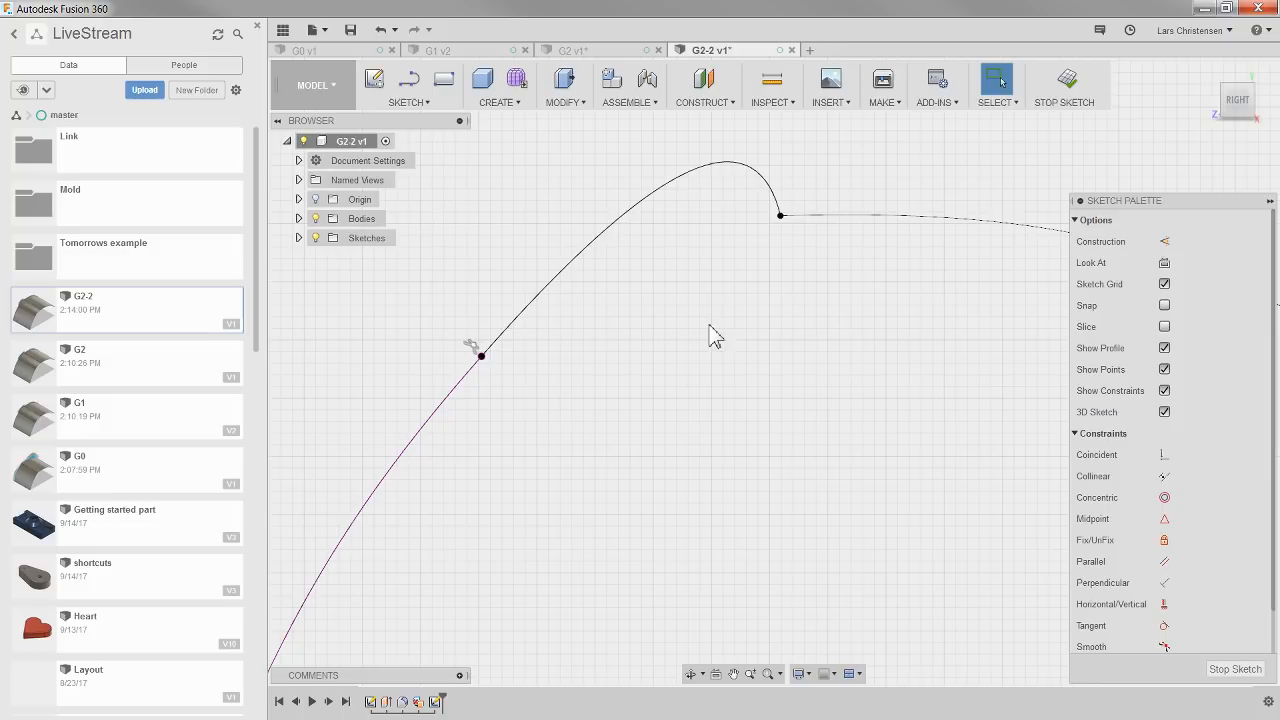
Reshape the bridging spline by realigning its upper tangent handle and shortening its lower one to form an even arch.
{"action": "left_click", "coordinate": [767, 198]}
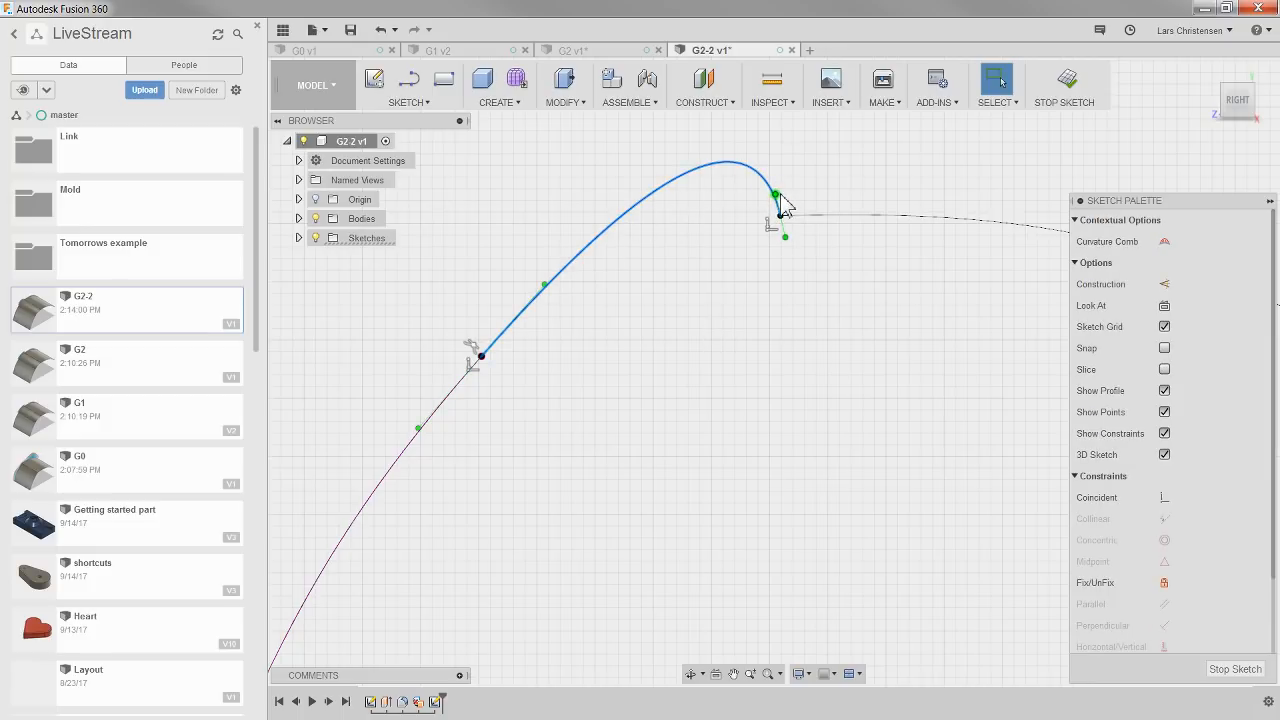
{"action": "left_click_drag", "start_coordinate": [780, 195], "coordinate": [751, 223]}
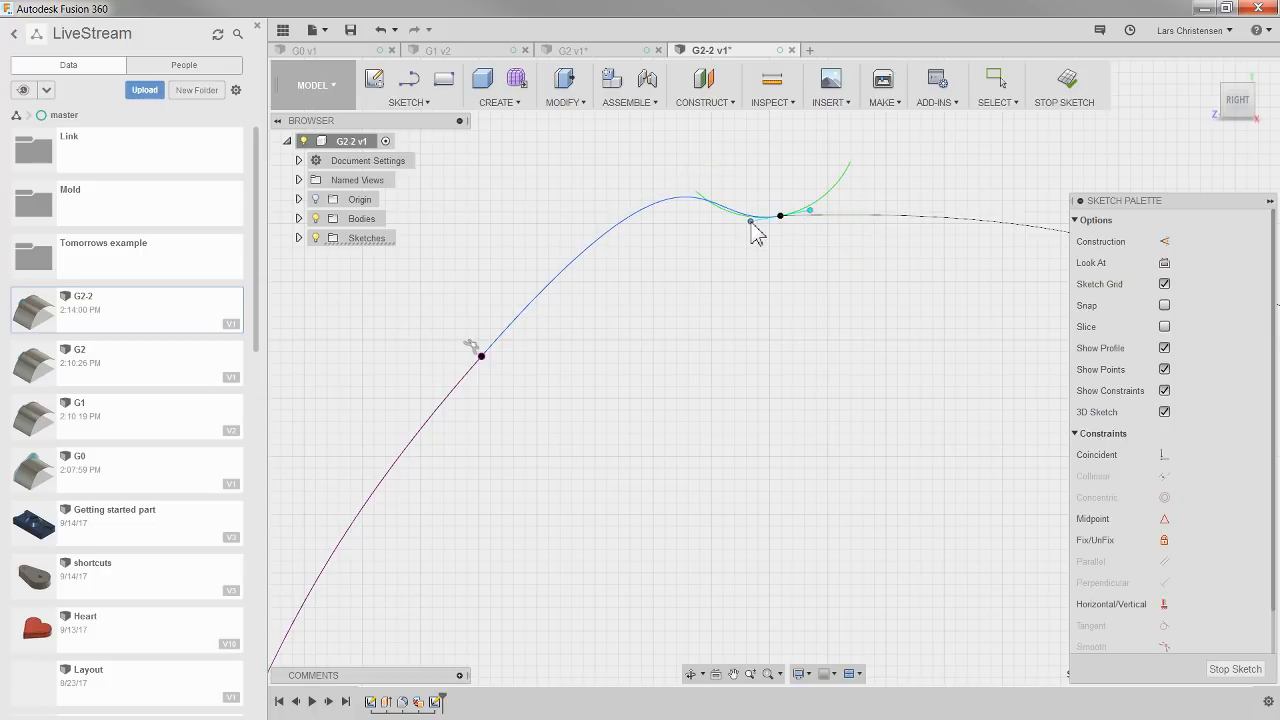
{"action": "left_click", "coordinate": [500, 335]}
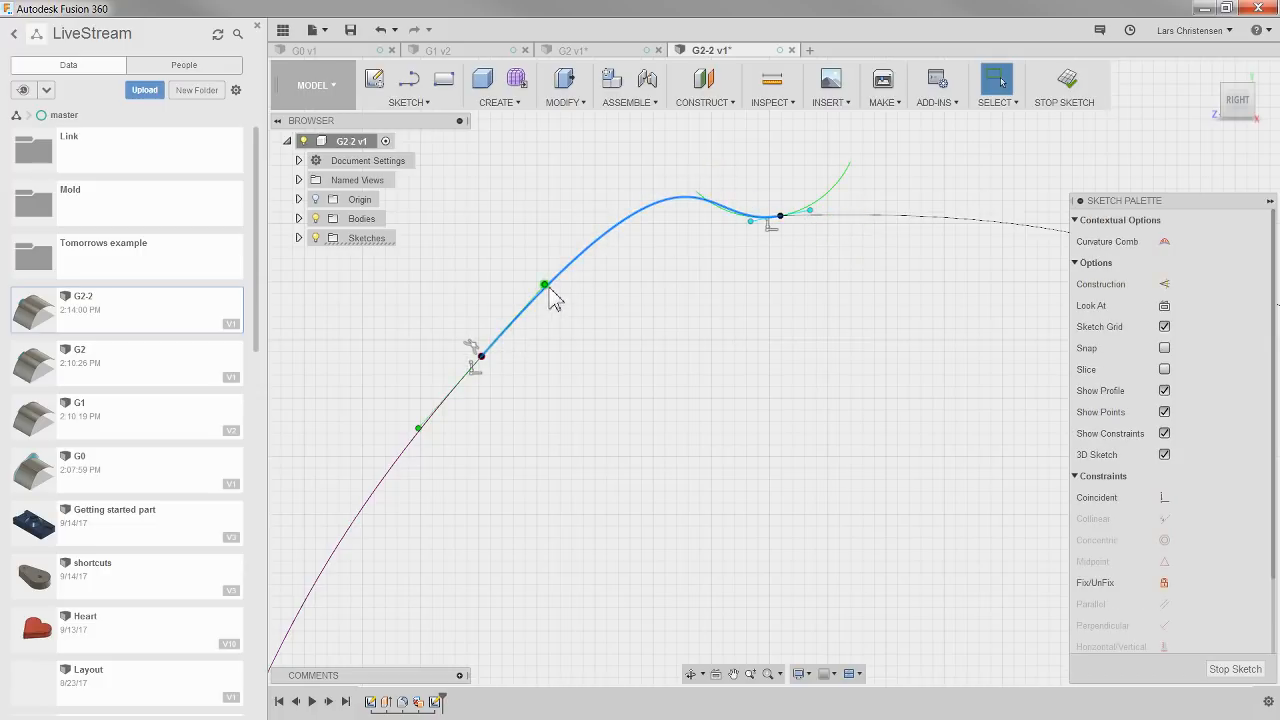
{"action": "left_click_drag", "start_coordinate": [545, 287], "coordinate": [497, 335]}
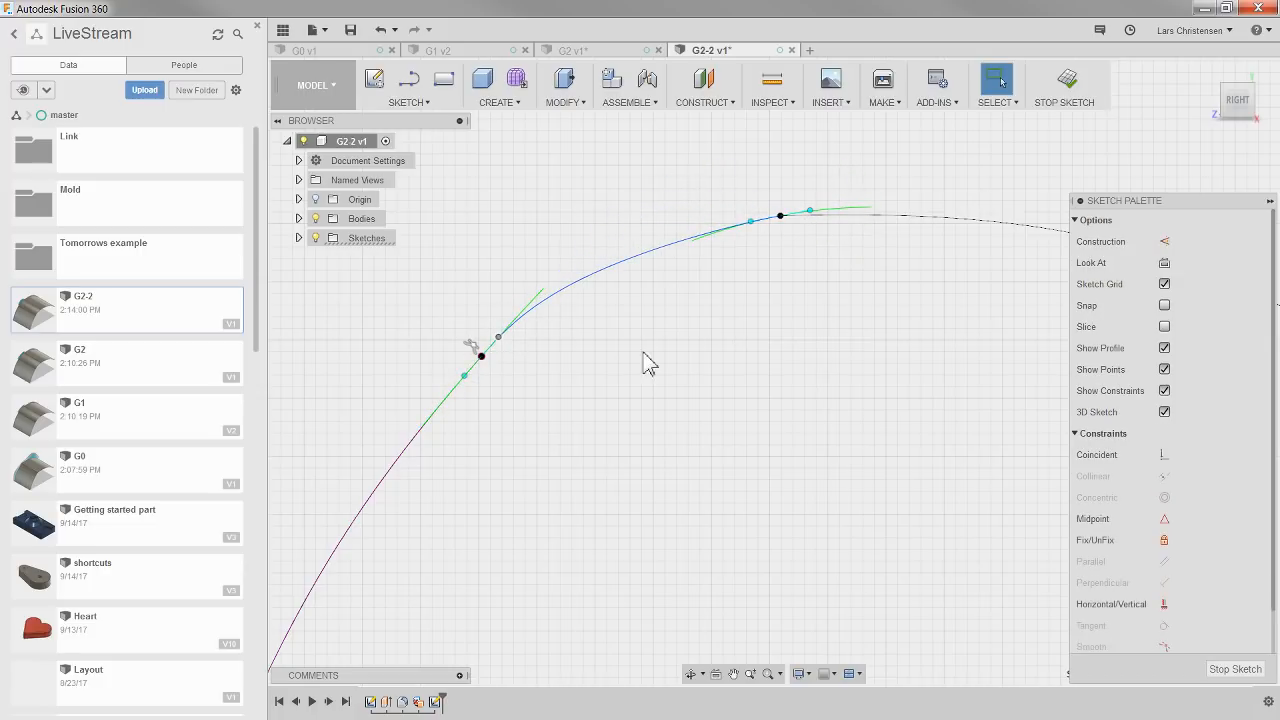
{"action": "left_click", "coordinate": [750, 365]}
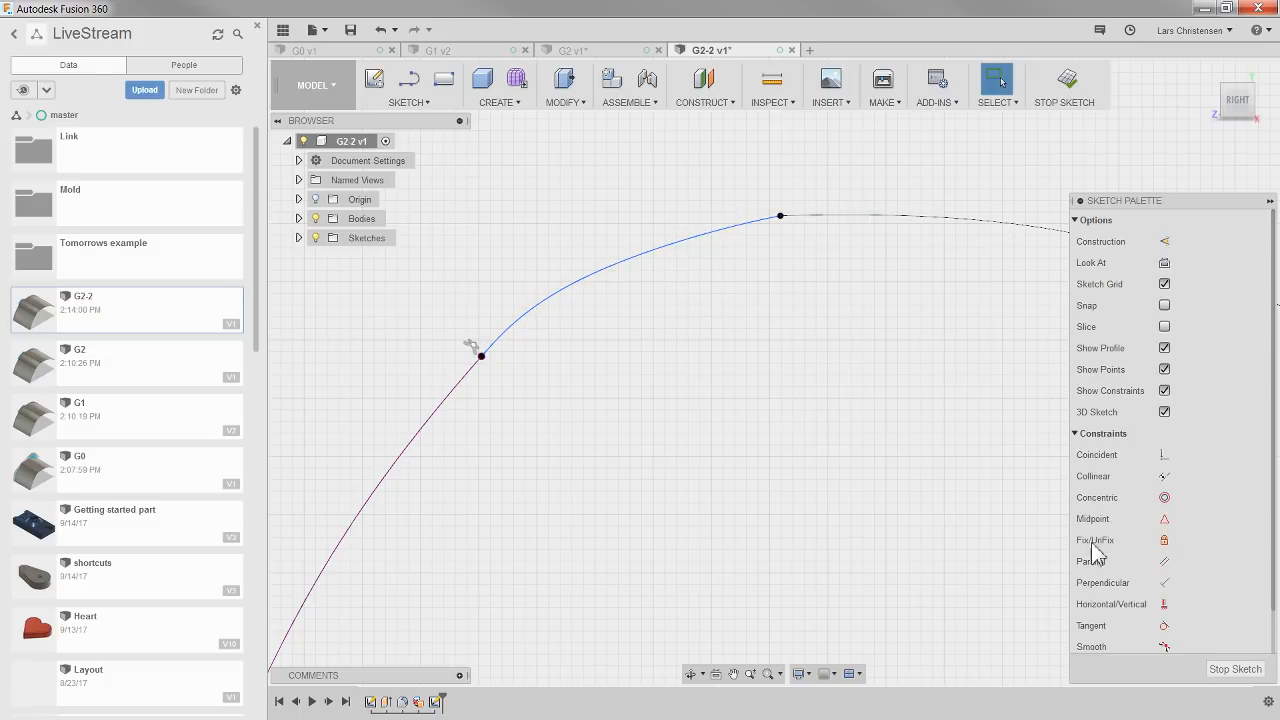
Apply a Smooth constraint between the upper surface's edge and the bridging spline, and finish the sketch.
{"action": "left_click", "coordinate": [1164, 646]}
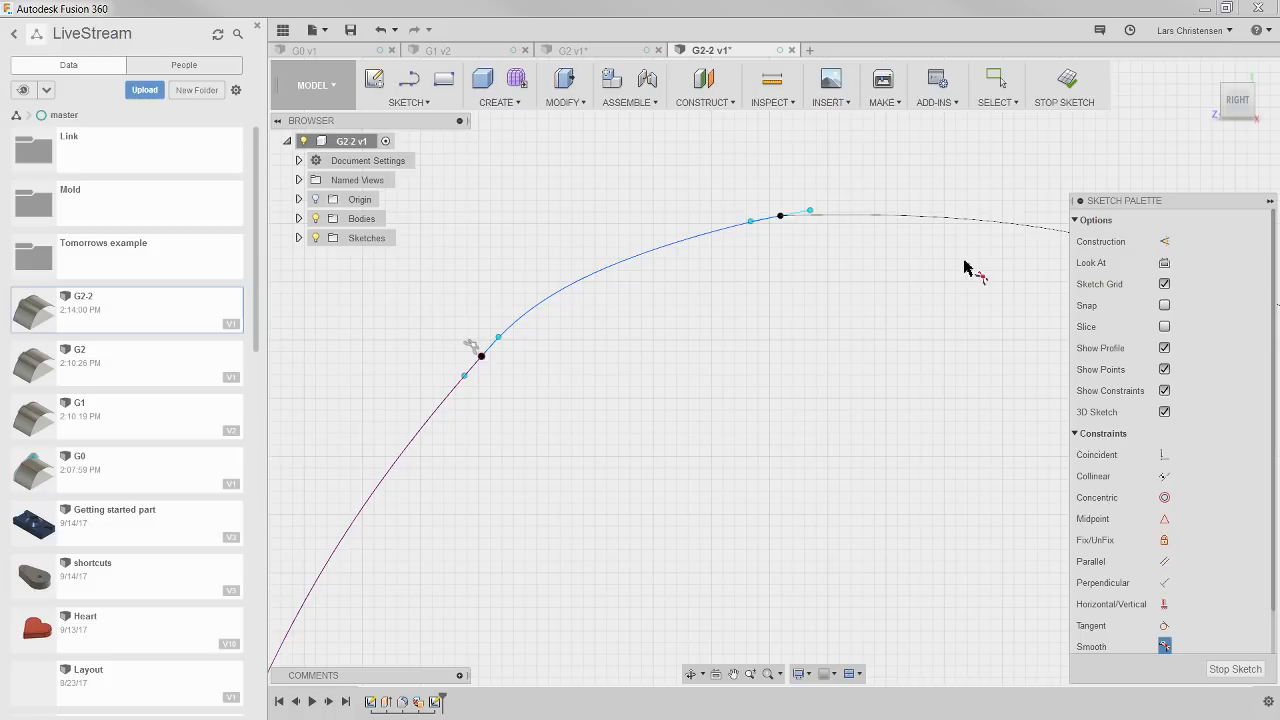
{"action": "left_click", "coordinate": [877, 235]}
{"action": "left_click", "coordinate": [666, 249]}
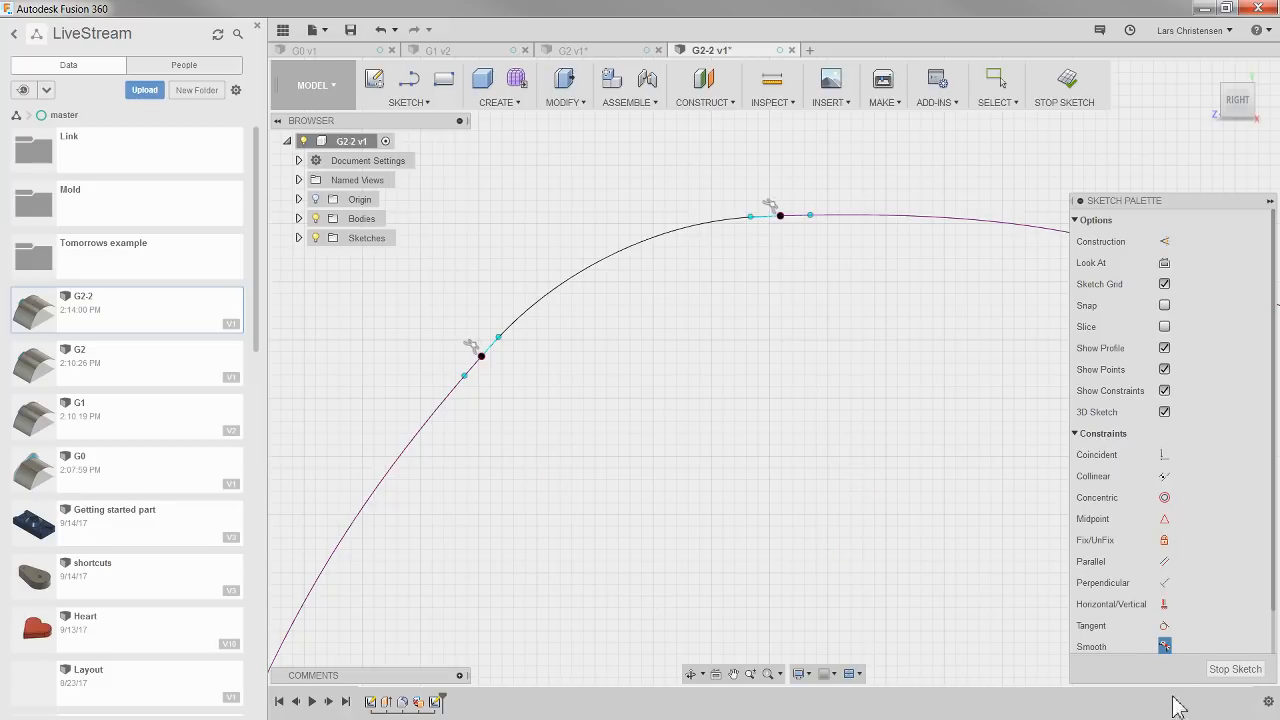
{"action": "left_click", "coordinate": [1236, 669]}
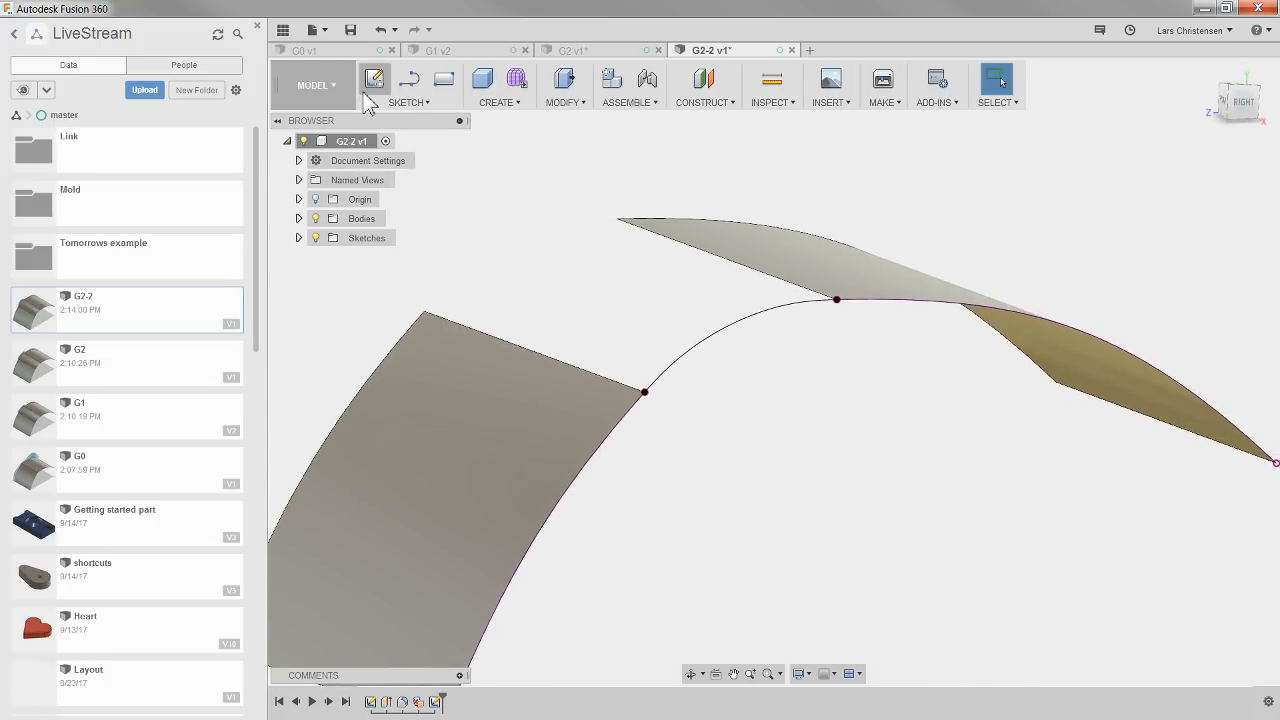
Extrude the bridging spline in the Patch workspace about -3.797 in as a new surface body filling the gap.
{"action": "left_click", "coordinate": [325, 86]}
{"action": "left_click", "coordinate": [302, 152]}
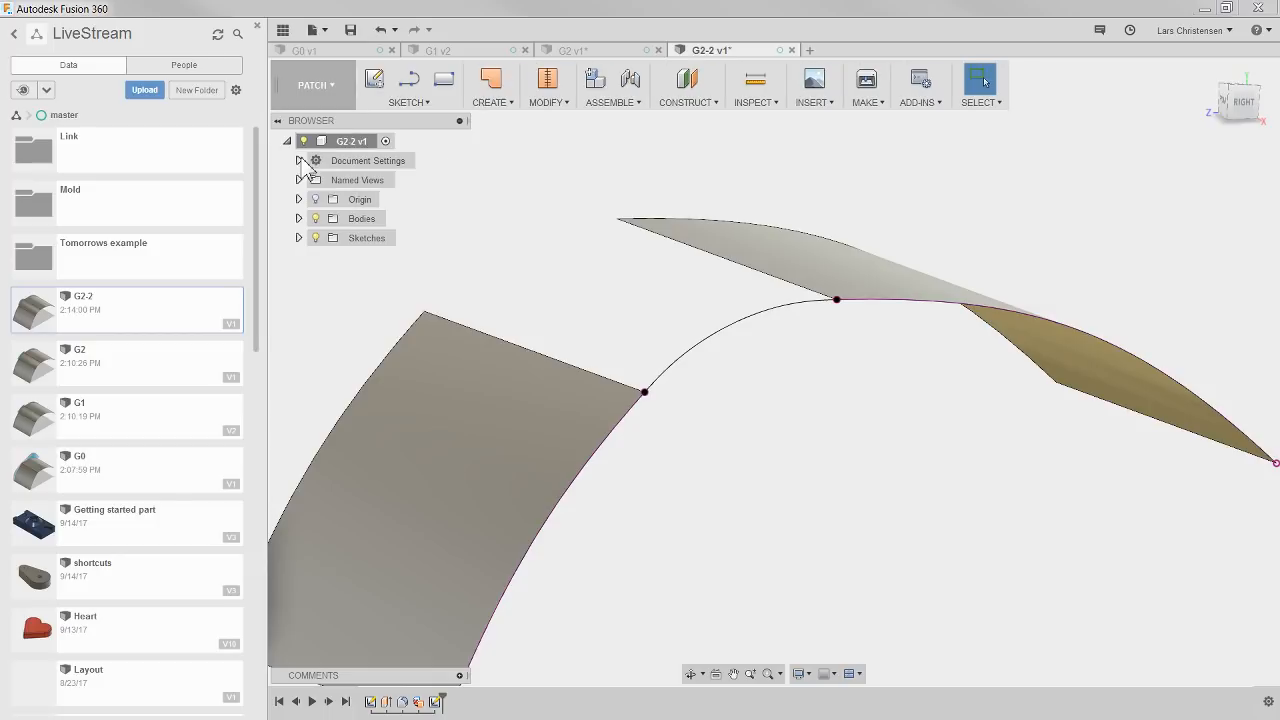
{"action": "left_click", "coordinate": [515, 106]}
{"action": "left_click", "coordinate": [503, 138]}
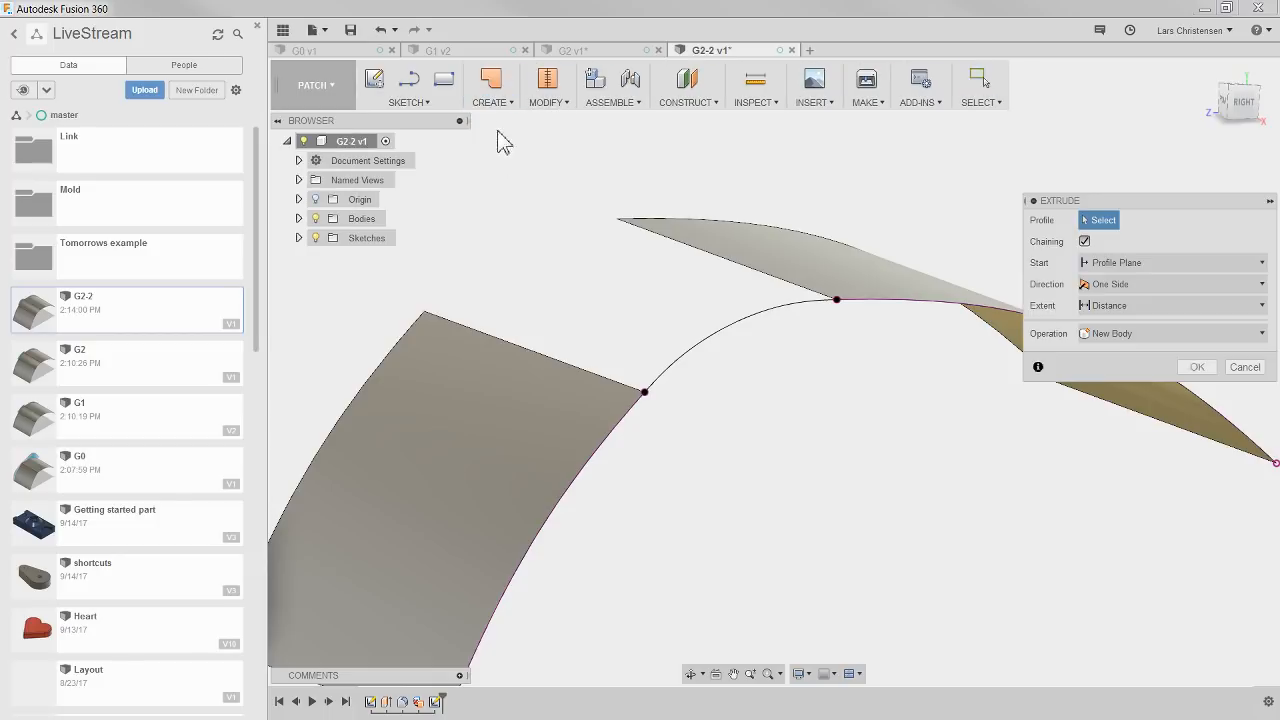
{"action": "left_click", "coordinate": [699, 345]}
{"action": "left_click_drag", "start_coordinate": [697, 350], "coordinate": [428, 318]}
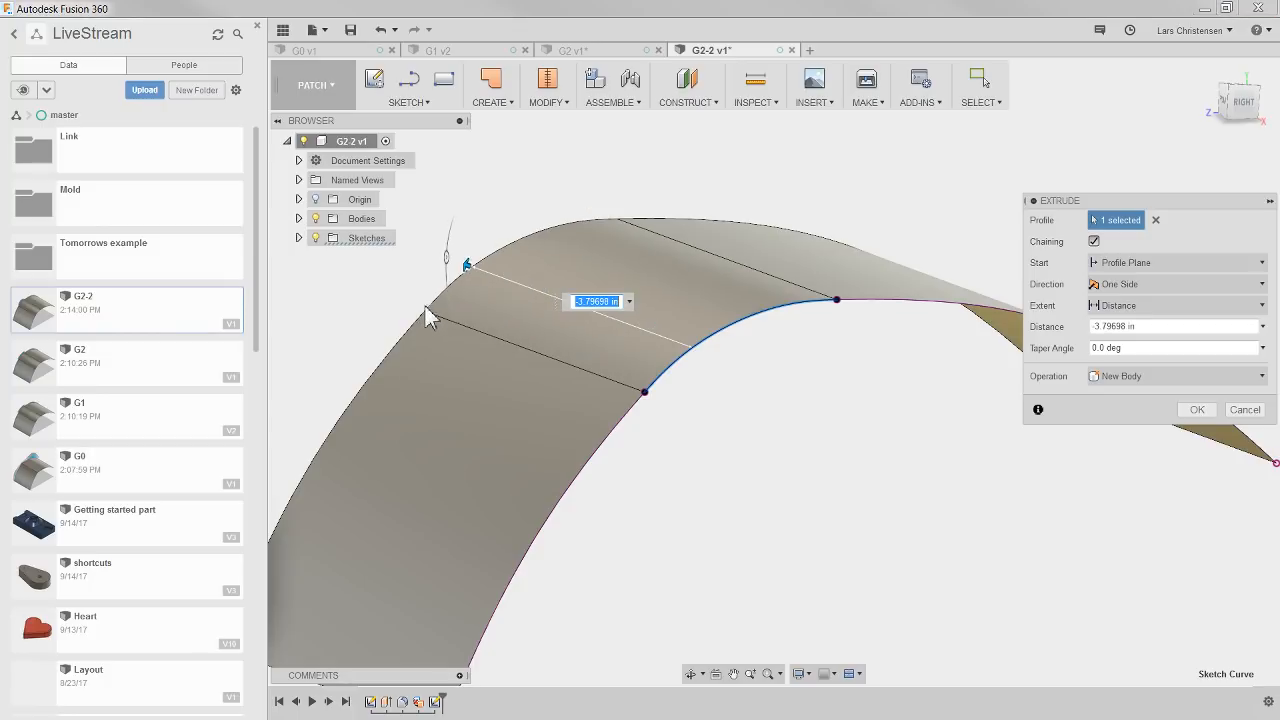
{"action": "left_click", "coordinate": [1197, 410]}
{"action": "scroll", "coordinate": [929, 471], "scroll_direction": "down", "scroll_amount": 2}
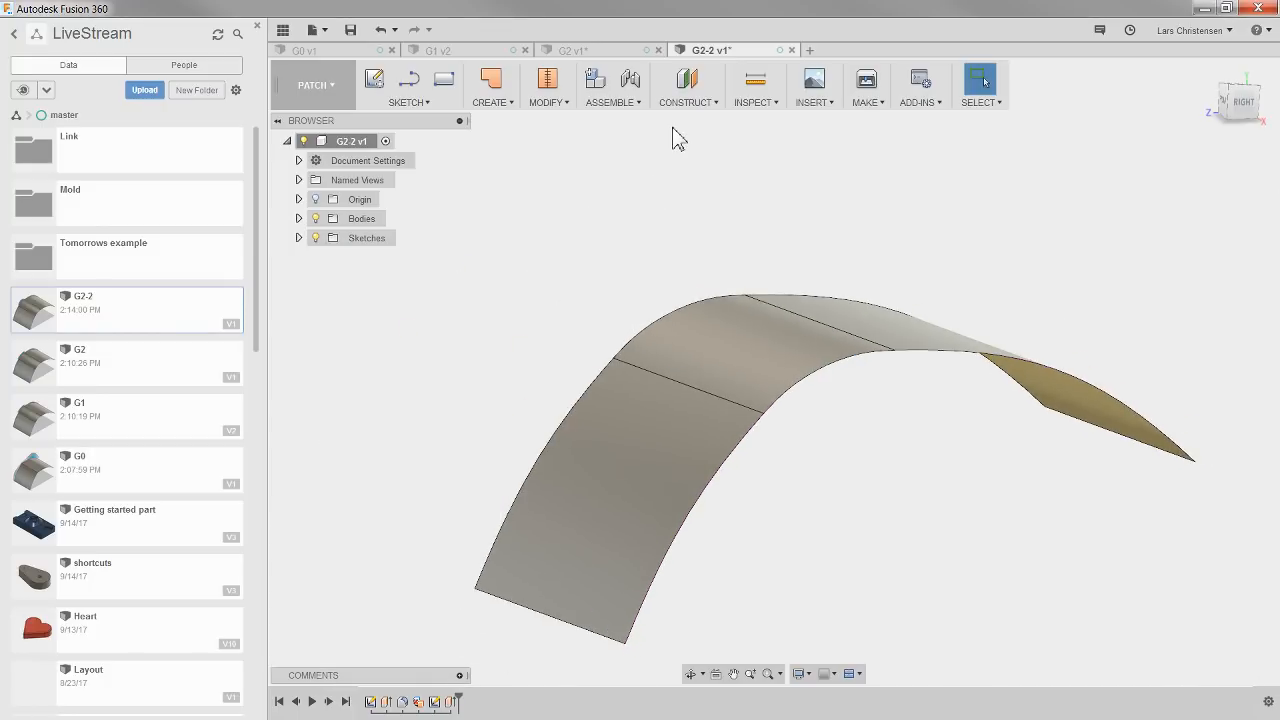
Add a curvature comb analysis to the three consecutive far-side edges of the G2-2 surfaces.
{"action": "left_click", "coordinate": [757, 104]}
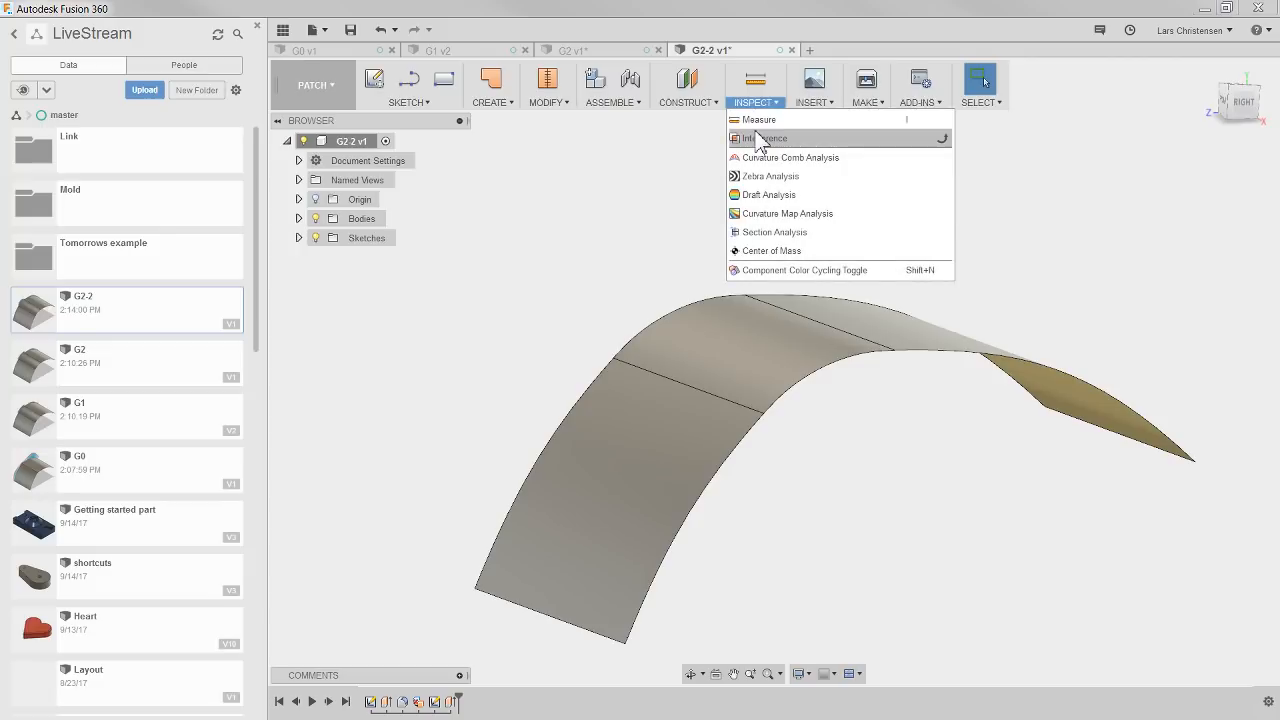
{"action": "left_click", "coordinate": [752, 157]}
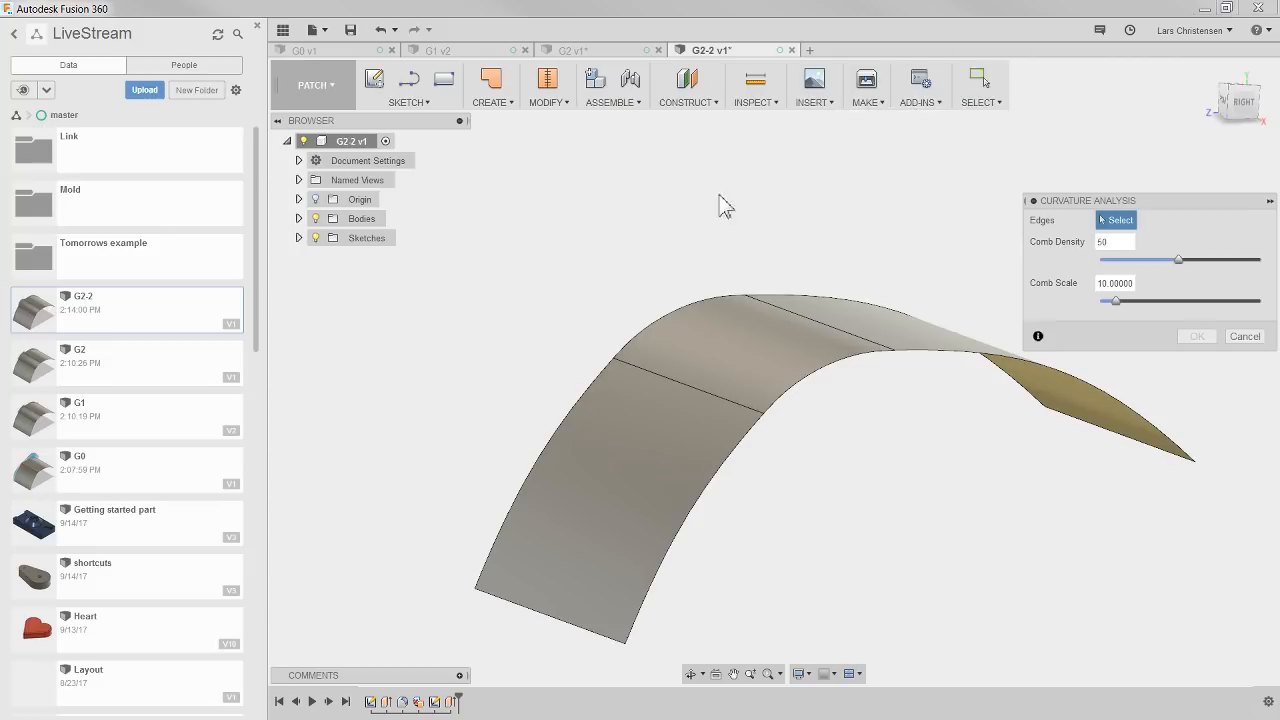
{"action": "left_click", "coordinate": [604, 378]}
{"action": "left_click", "coordinate": [647, 332]}
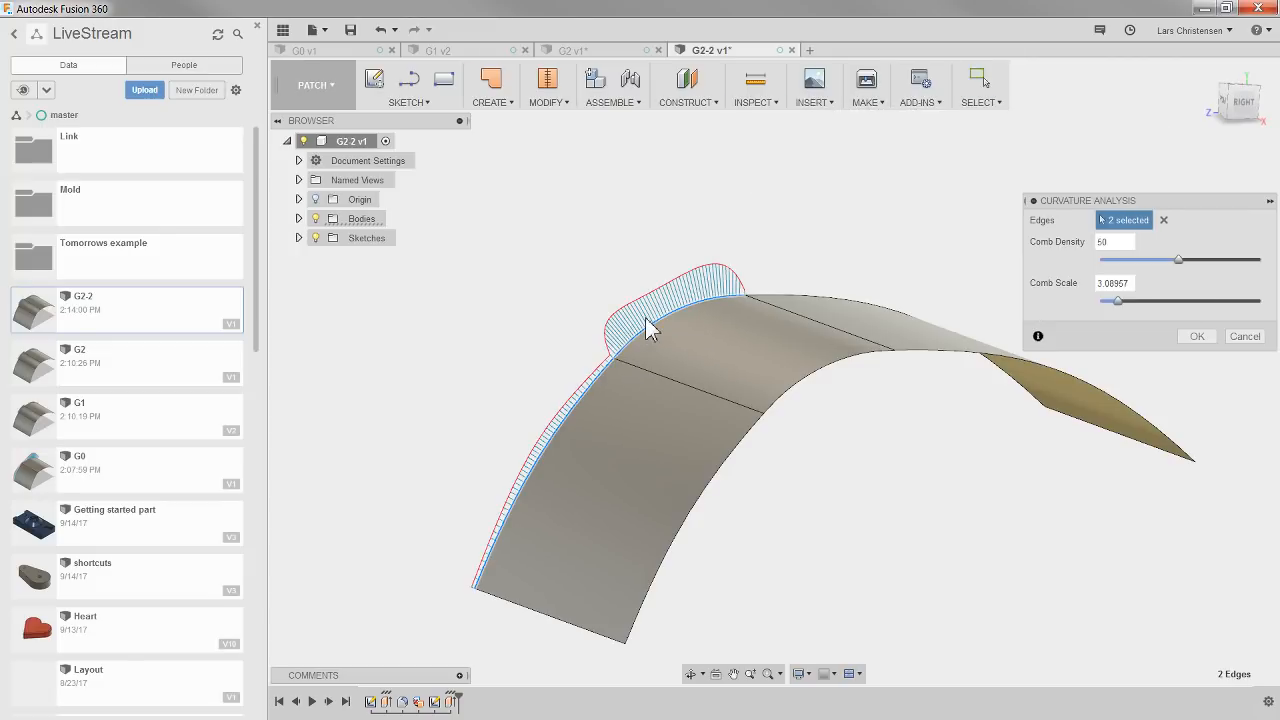
{"action": "left_click", "coordinate": [775, 297]}
{"action": "scroll", "coordinate": [860, 349], "scroll_direction": "up", "scroll_amount": 5}
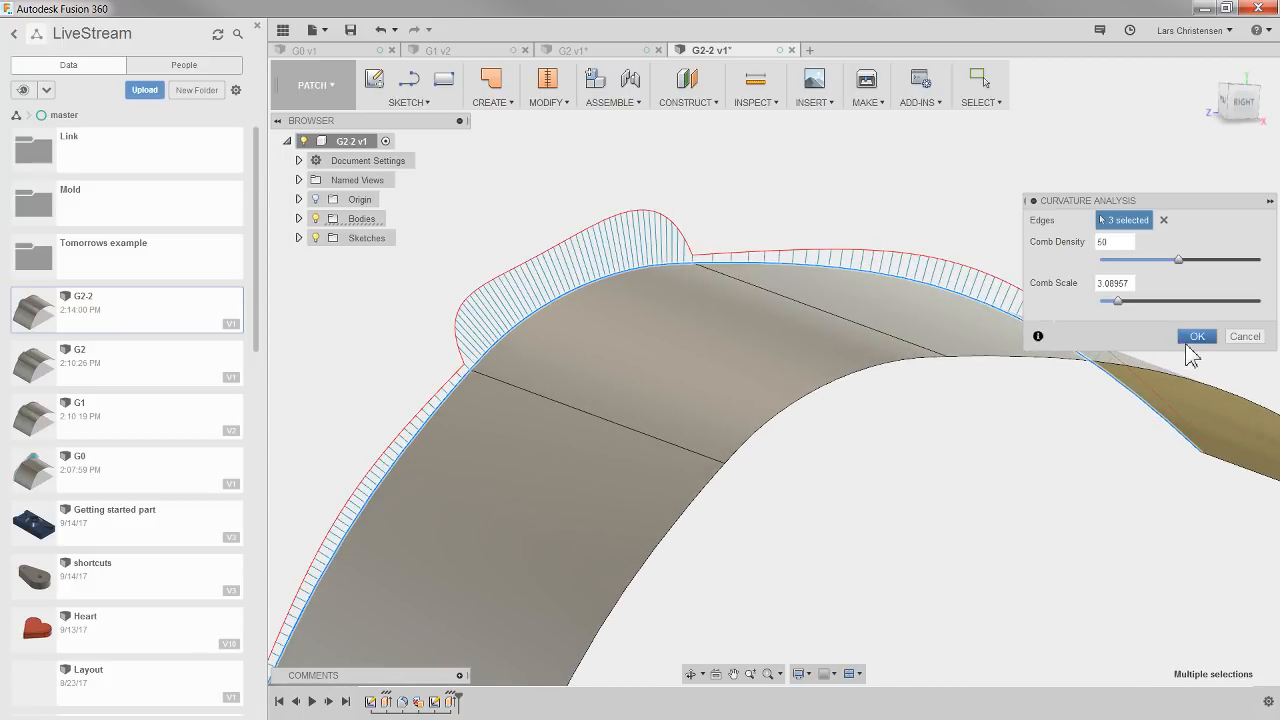
{"action": "left_click", "coordinate": [1197, 337]}
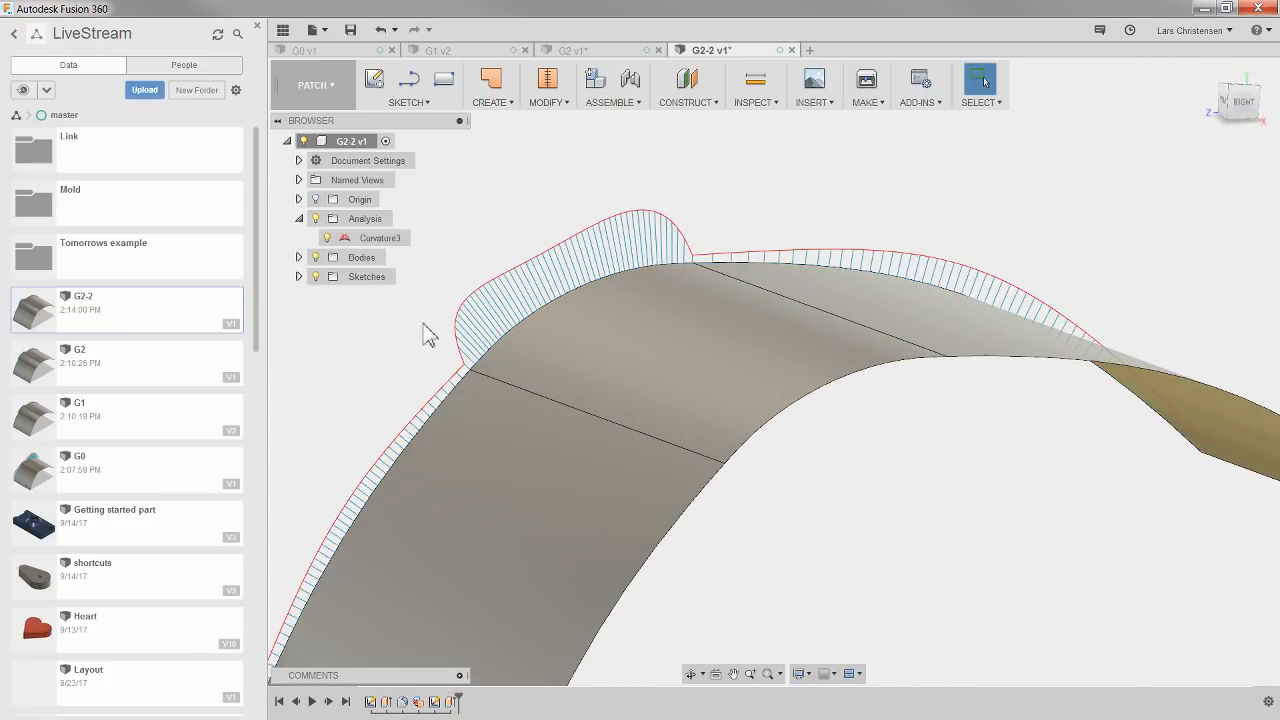
Switch to the G2 design and examine its curvature comb at the fillet transitions for comparison with G2-2.
{"action": "left_click", "coordinate": [575, 50]}
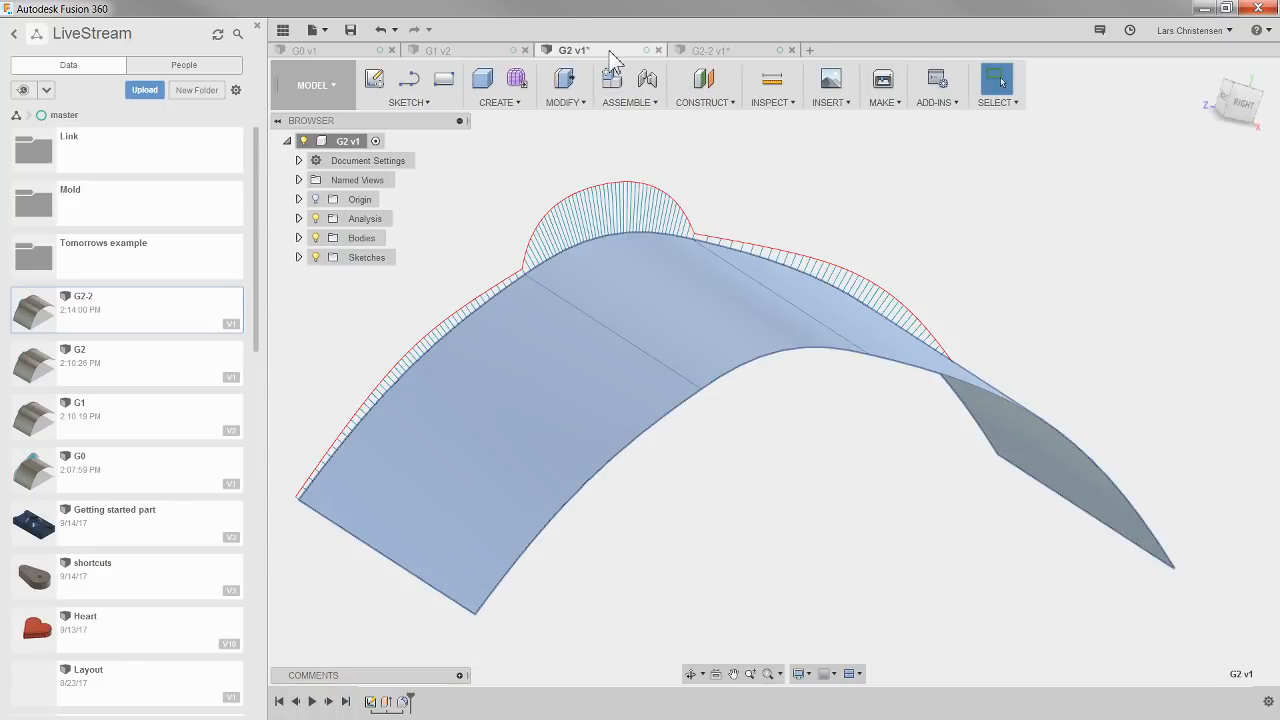
{"action": "left_click", "coordinate": [622, 163]}
{"action": "scroll", "coordinate": [640, 180], "scroll_direction": "up", "scroll_amount": 3}
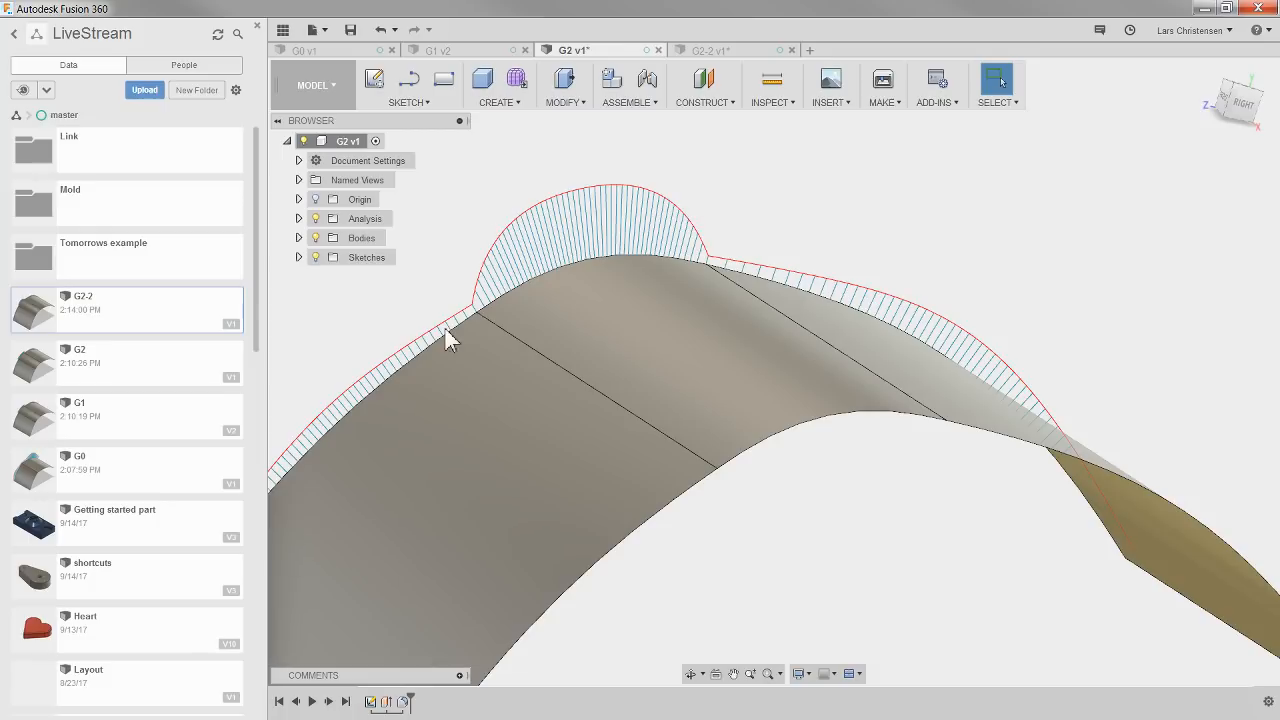
Return to the G2-2 design and delete the extruded bridging surface together with its curvature comb analysis.
{"action": "left_click", "coordinate": [712, 50]}
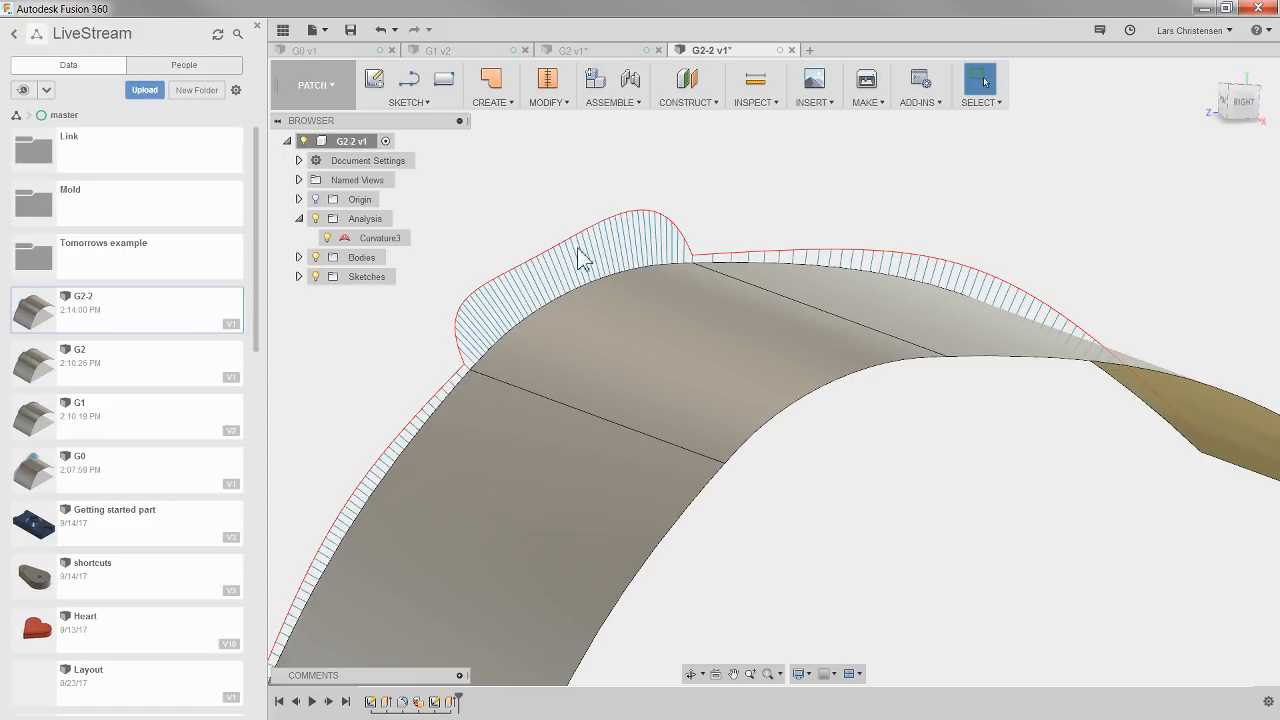
{"action": "scroll", "coordinate": [650, 215], "scroll_direction": "down", "scroll_amount": 2}
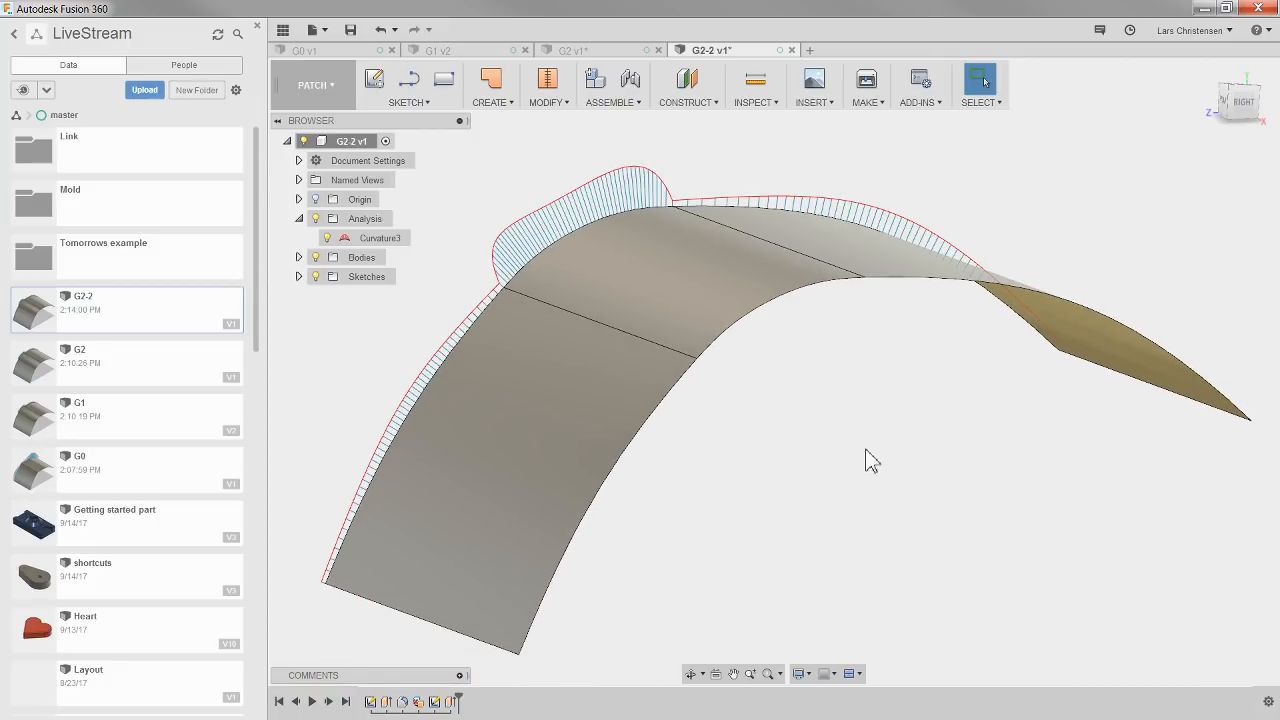
{"action": "left_click", "coordinate": [452, 702]}
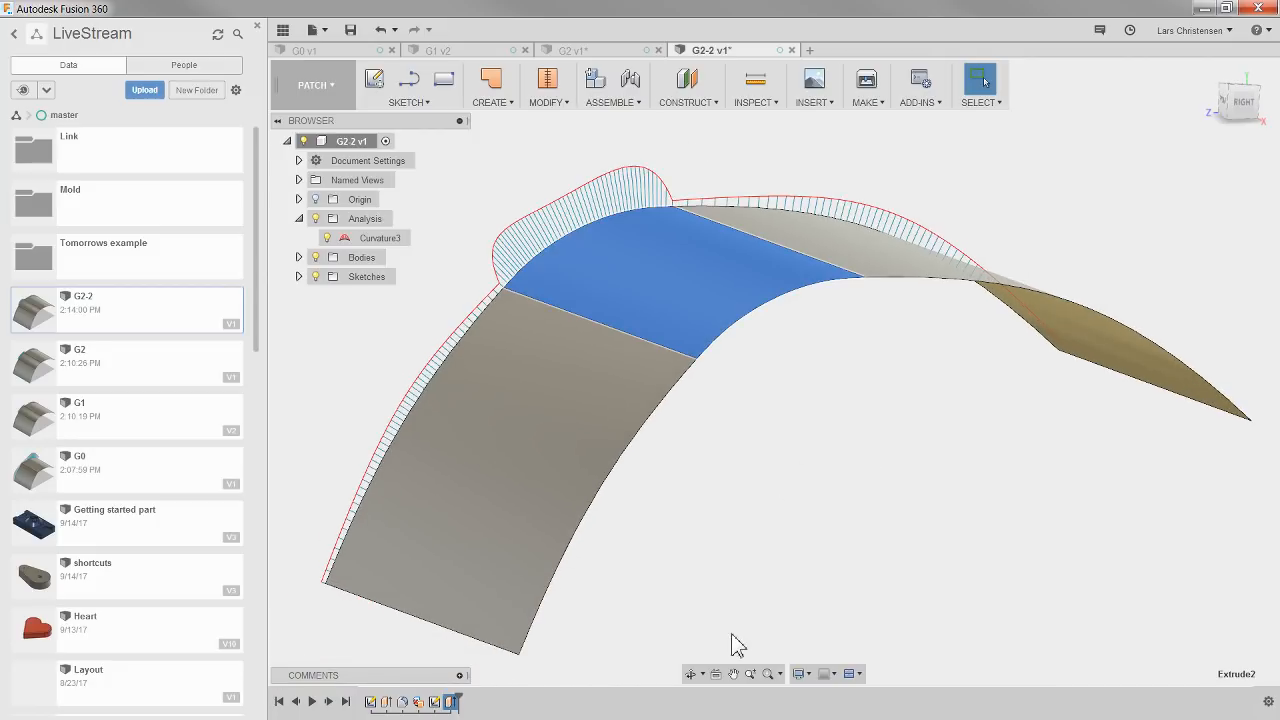
{"action": "key", "text": "Delete"}
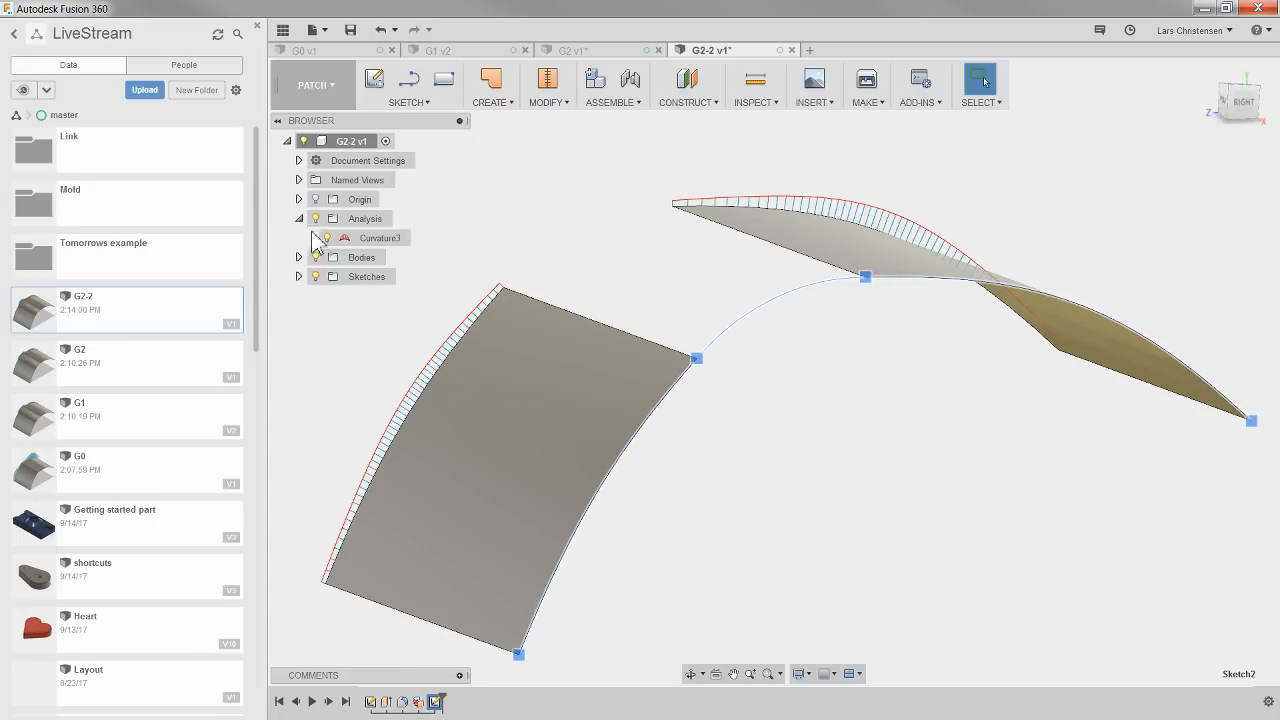
{"action": "left_click", "coordinate": [375, 238]}
{"action": "key", "text": "Delete"}
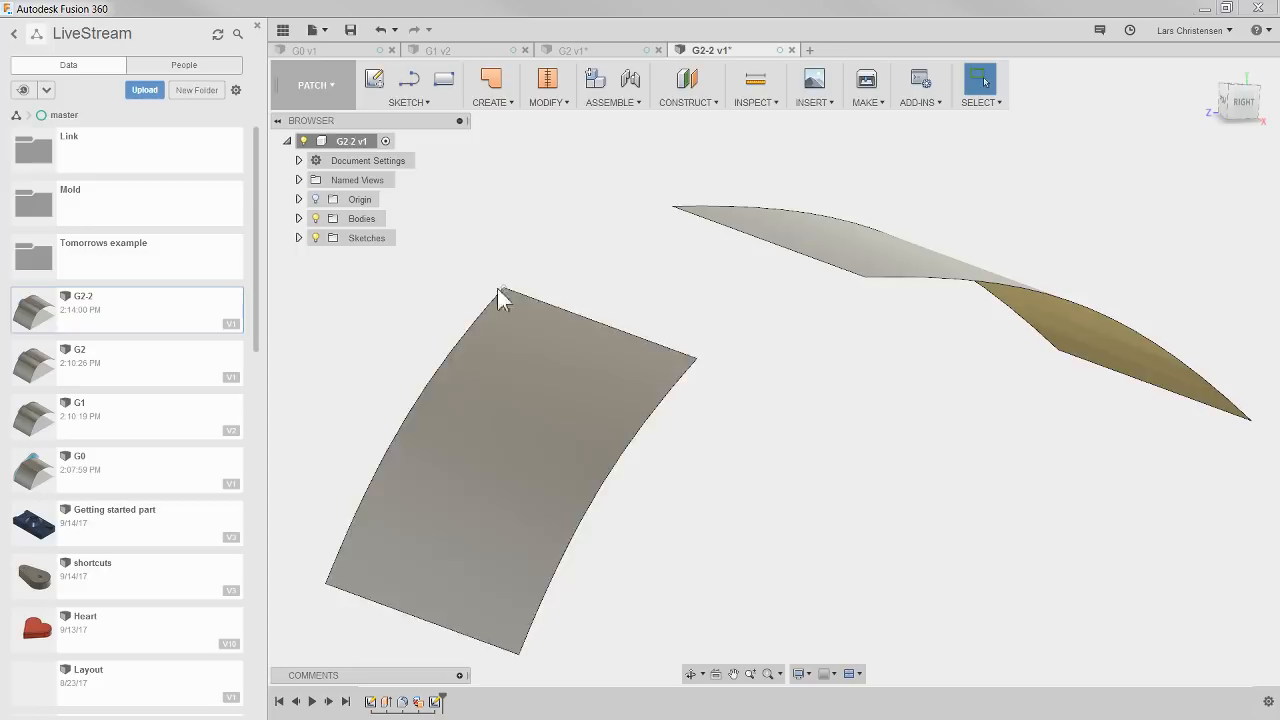
Edit the bridging sketch and delete the existing spline between the two surface edges.
{"action": "right_click", "coordinate": [438, 703]}
{"action": "left_click", "coordinate": [468, 606]}
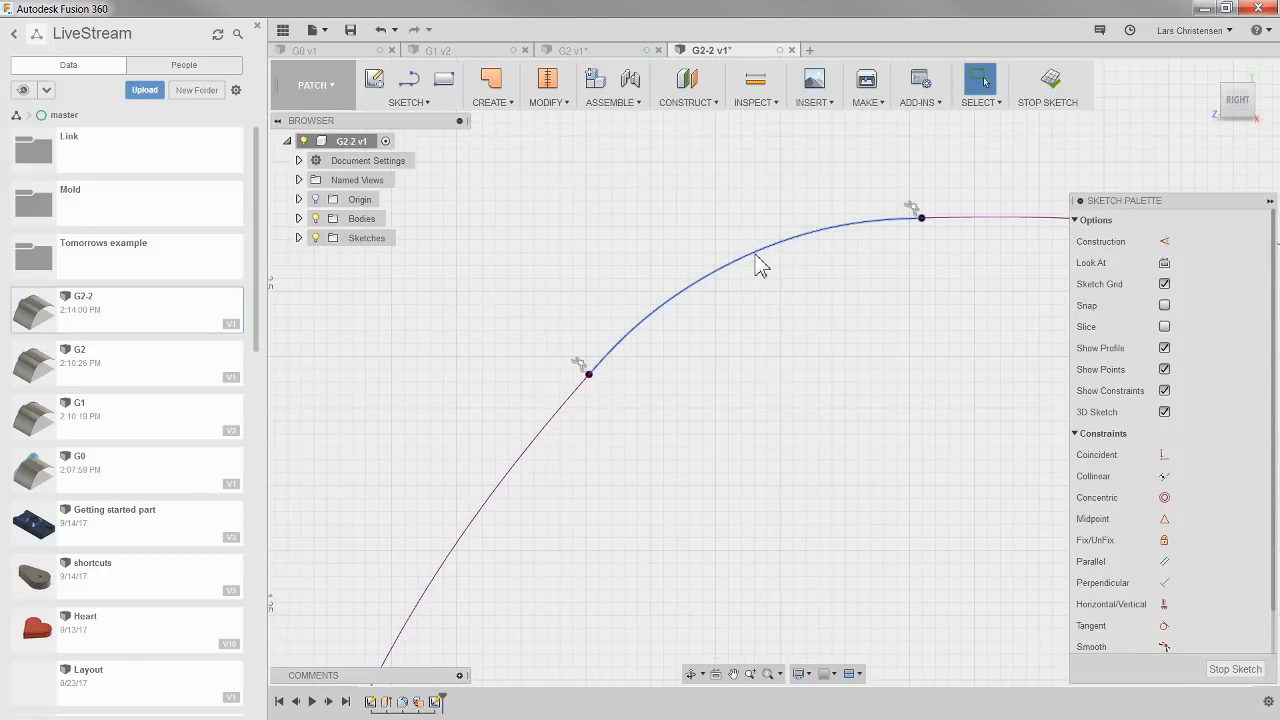
{"action": "left_click", "coordinate": [757, 263]}
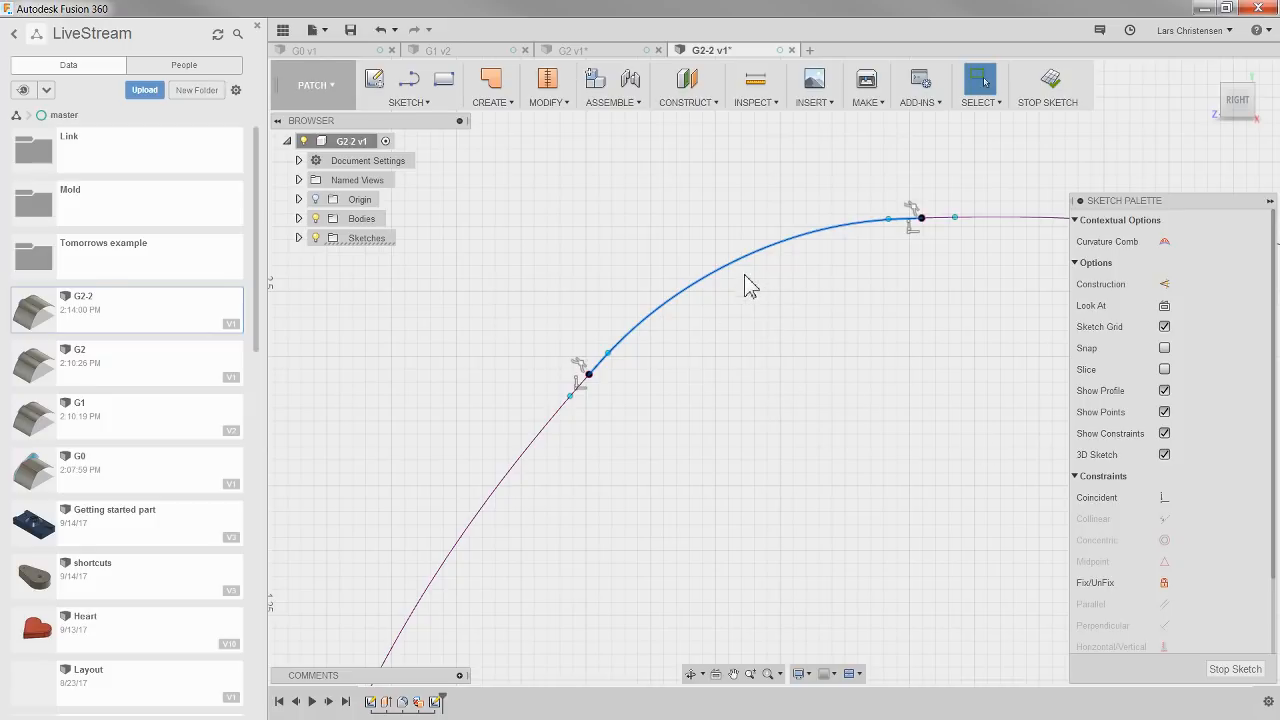
{"action": "key", "text": "Delete"}
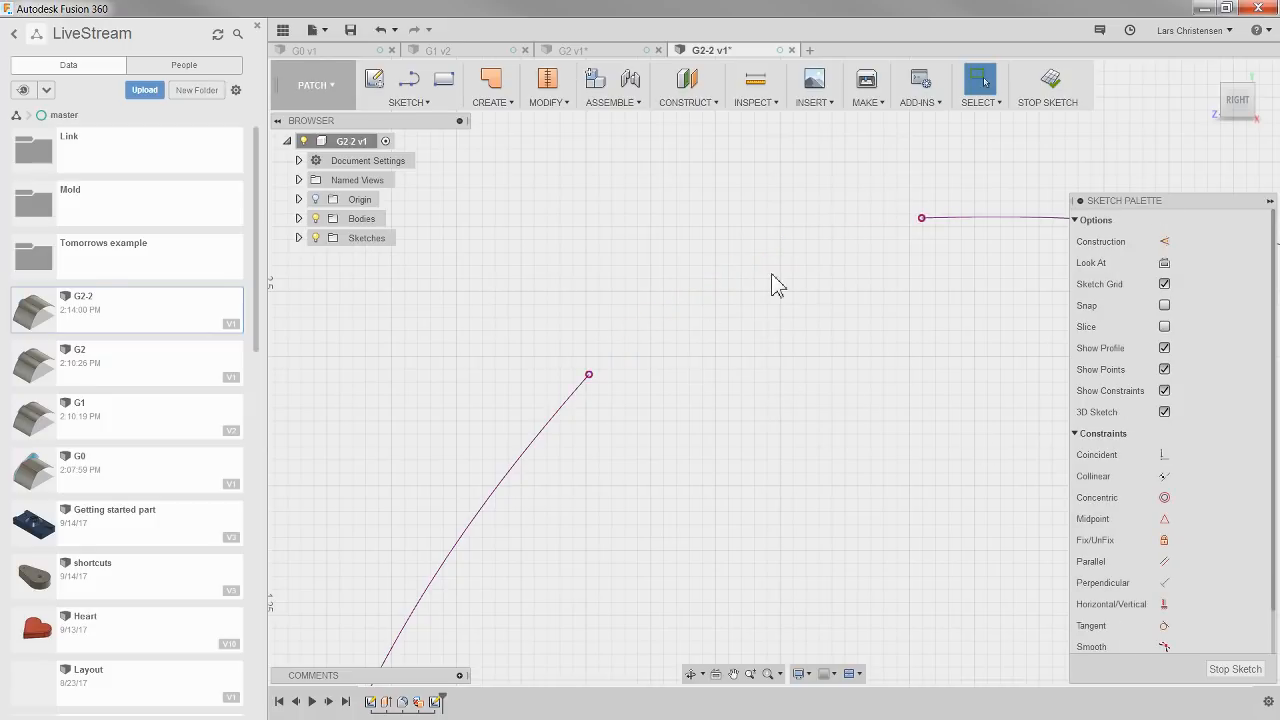
Draw a three-point fit point spline from the lower edge's endpoint through a raised middle point to the upper edge's endpoint.
{"action": "left_click", "coordinate": [430, 102]}
{"action": "left_click", "coordinate": [411, 256]}
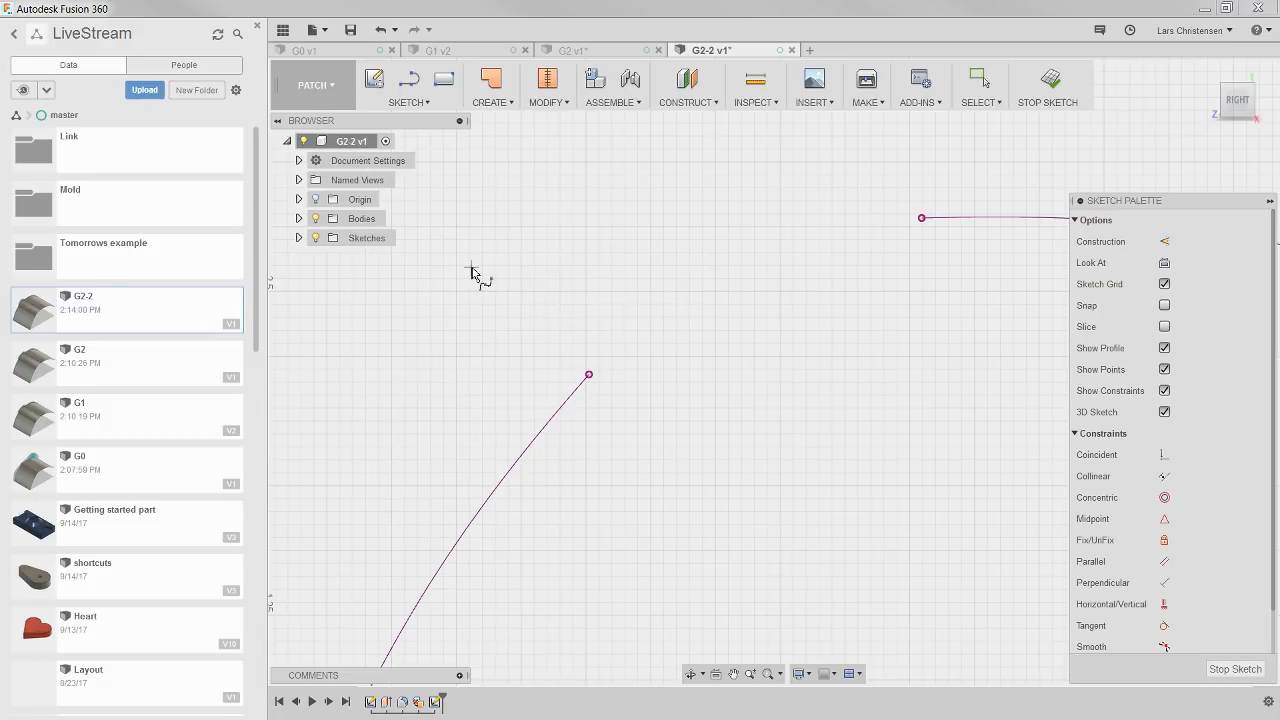
{"action": "left_click", "coordinate": [589, 375]}
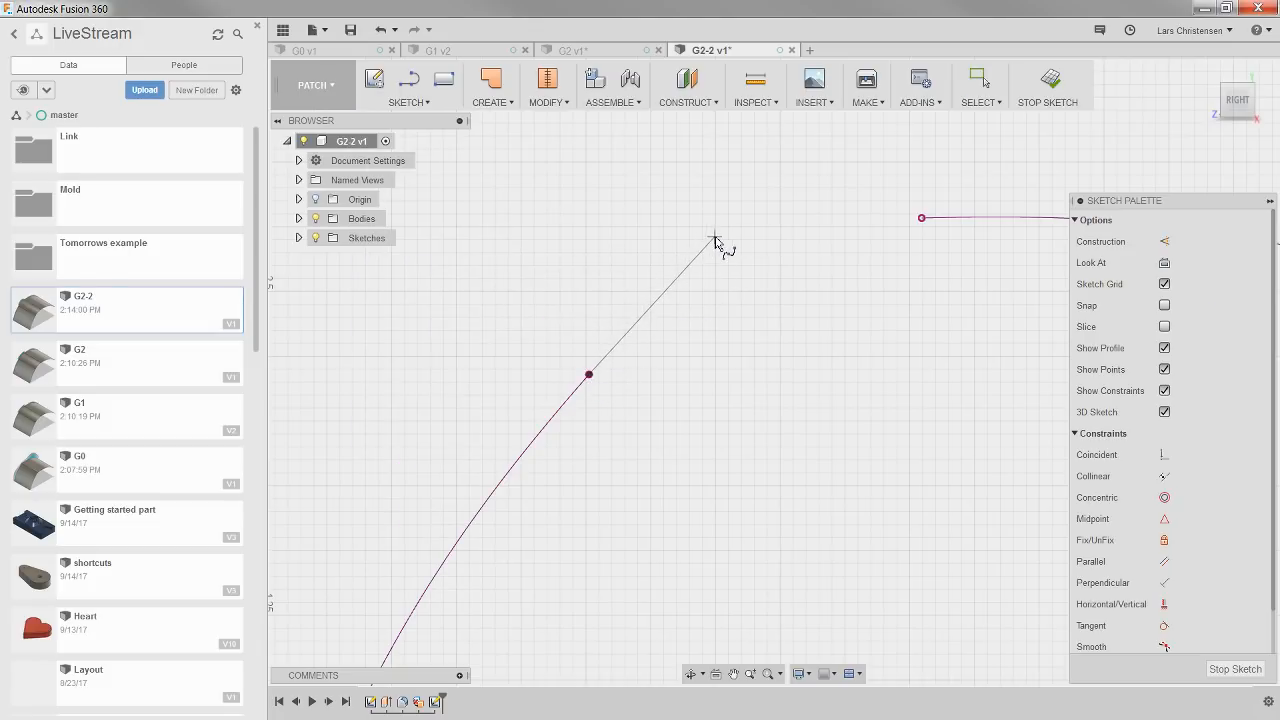
{"action": "left_click", "coordinate": [714, 237]}
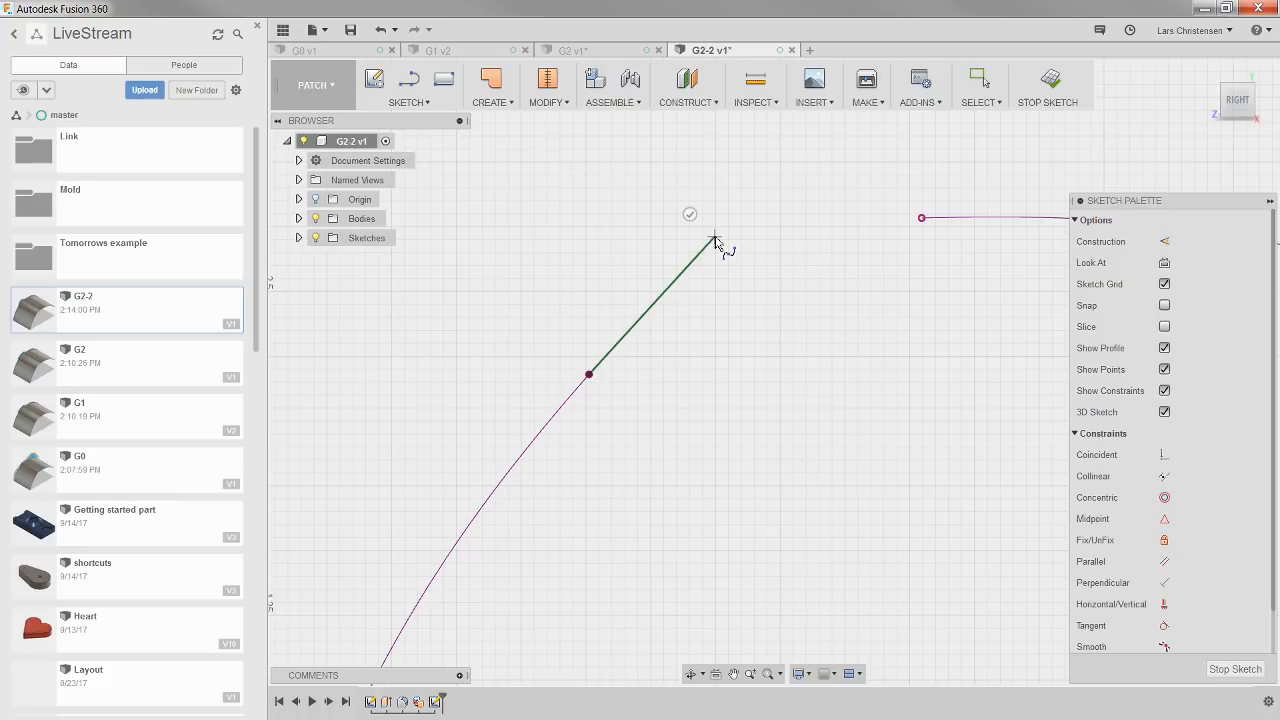
{"action": "left_click", "coordinate": [921, 218]}
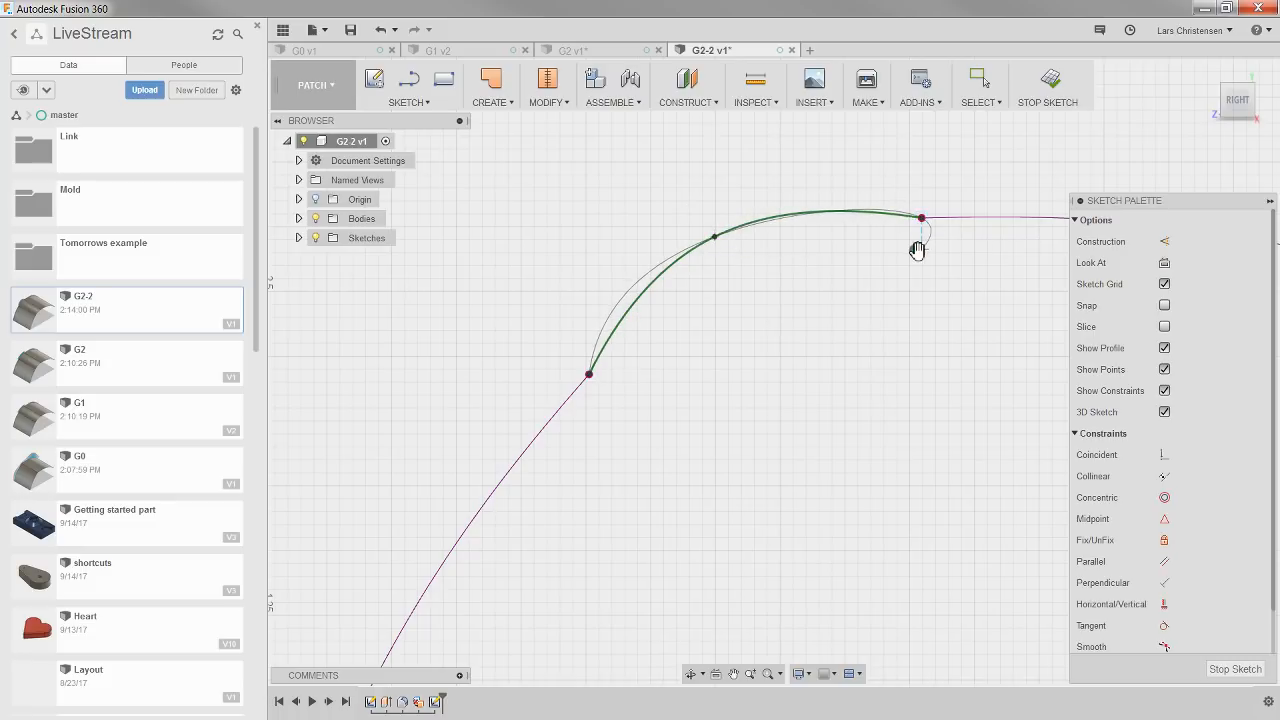
{"action": "left_click", "coordinate": [916, 250]}
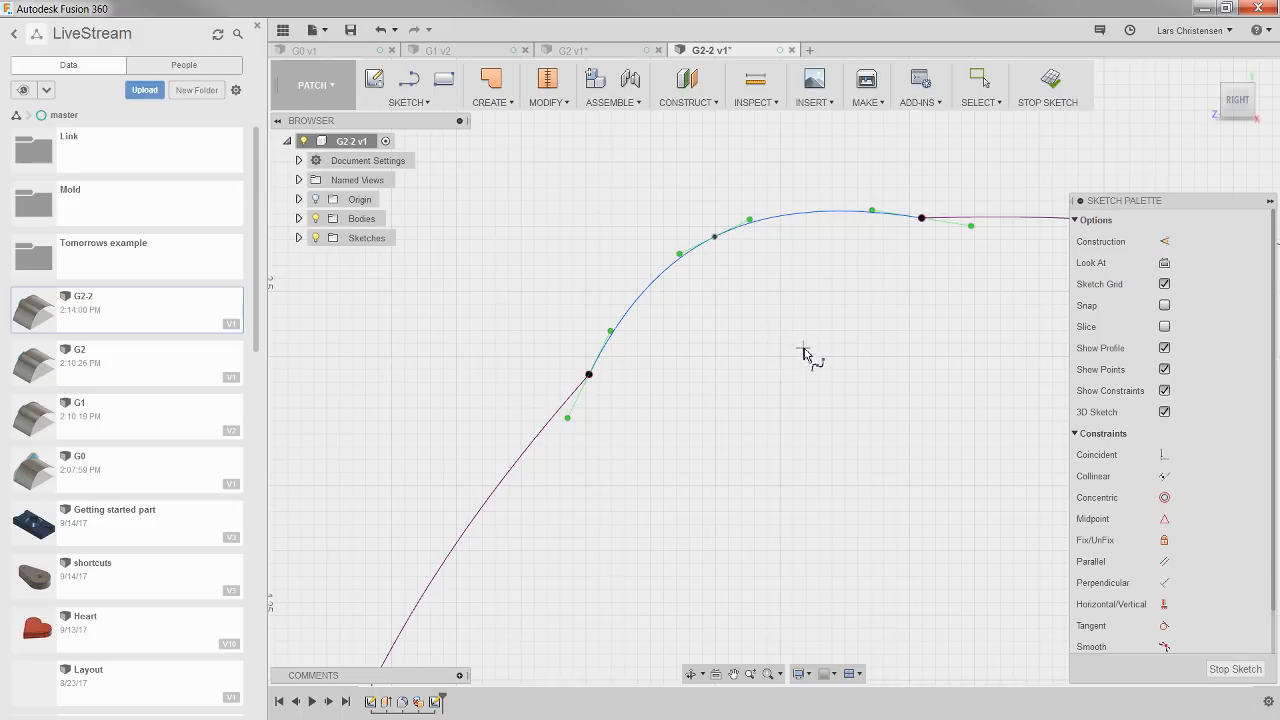
{"action": "key", "text": "Escape"}
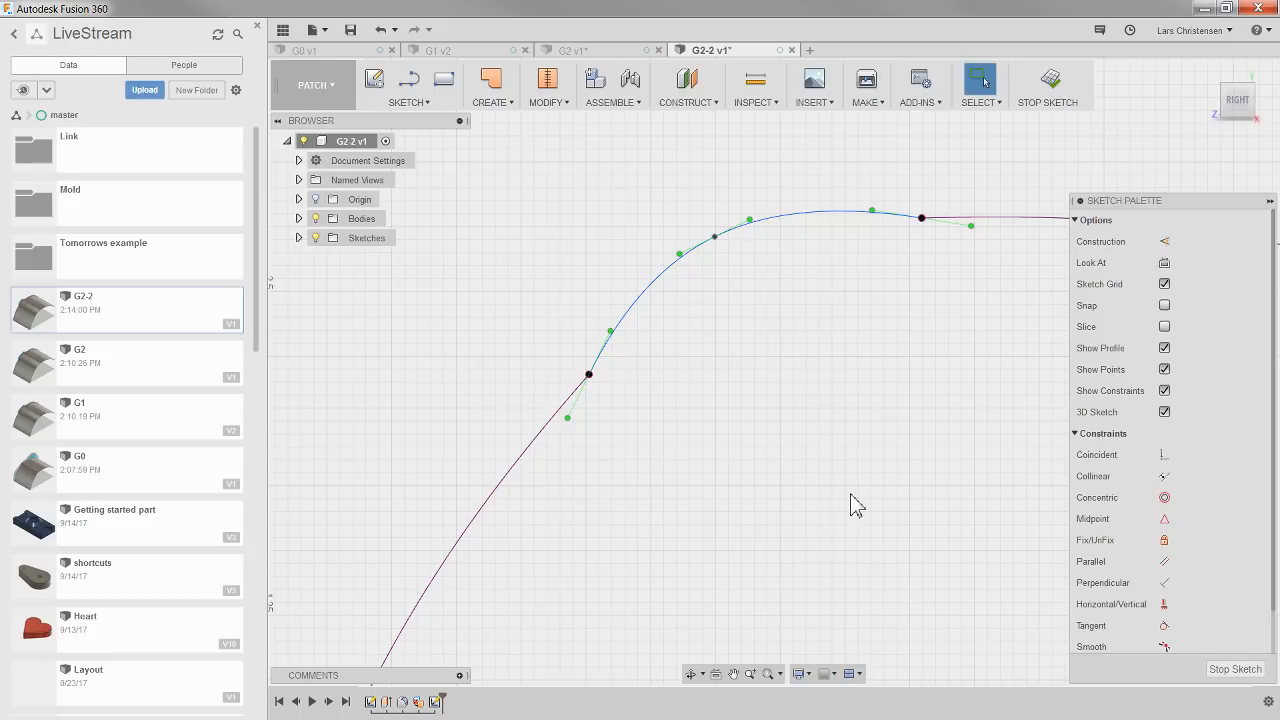
Apply a Smooth constraint between the lower surface's edge and the new three-point spline.
{"action": "left_click", "coordinate": [1164, 646]}
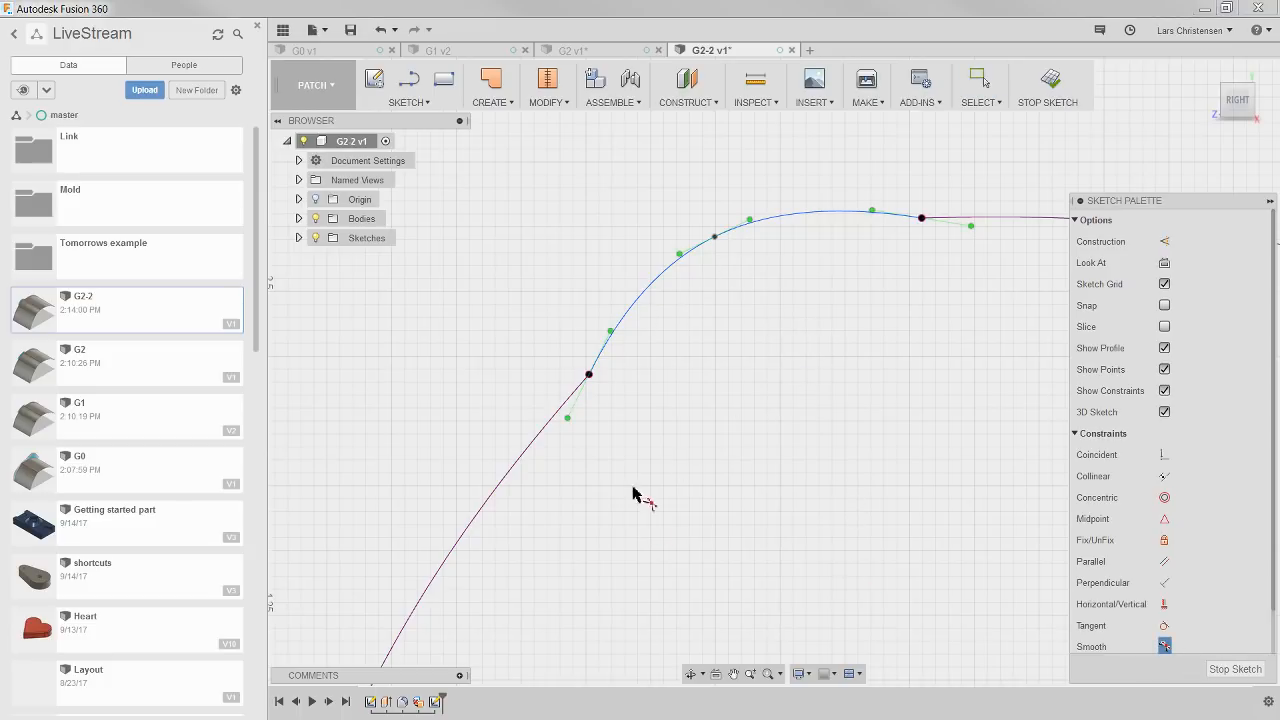
{"action": "left_click", "coordinate": [544, 439]}
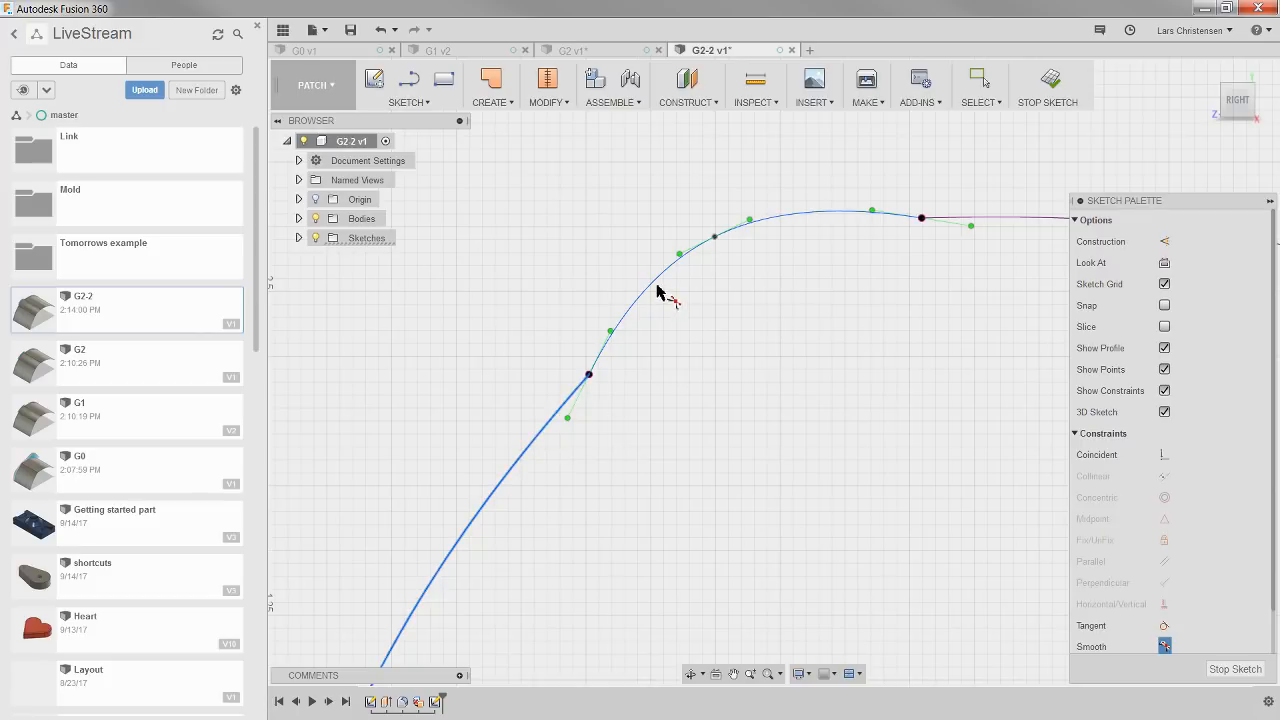
{"action": "left_click", "coordinate": [657, 291]}
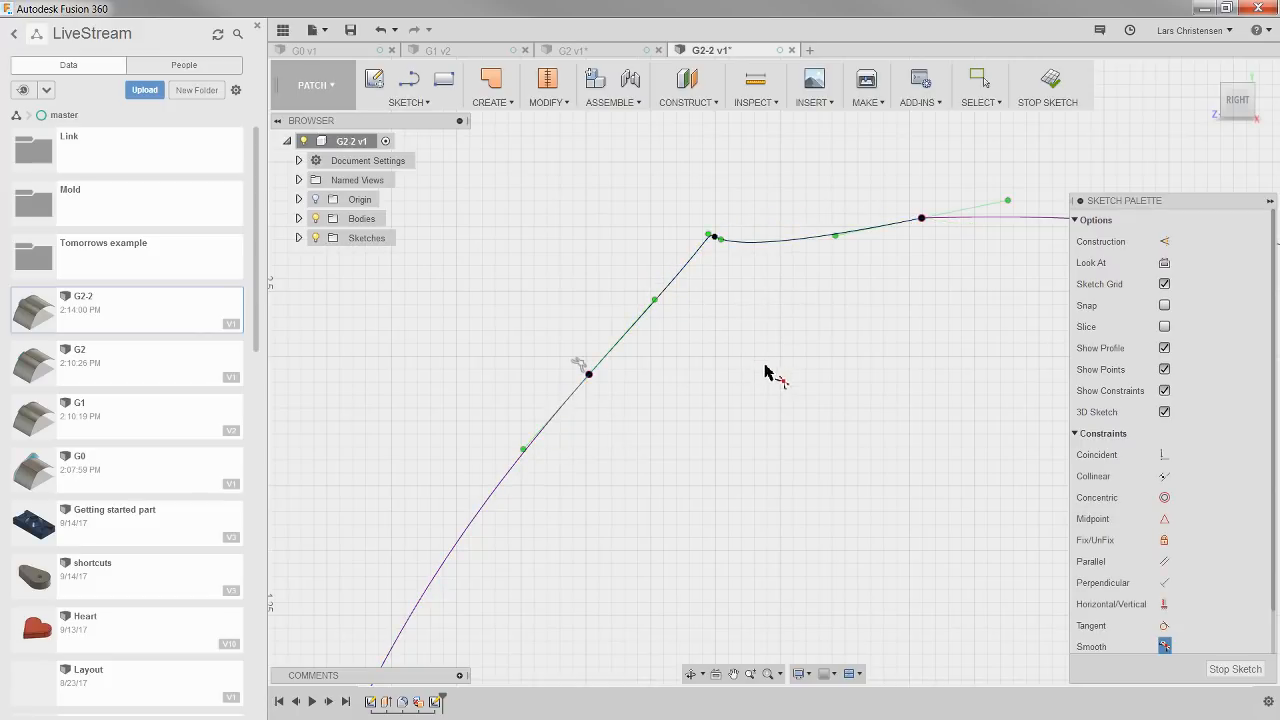
{"action": "key", "text": "Escape"}
Apply a Smooth constraint between the new three-point spline and the upper surface's edge.
{"action": "scroll", "coordinate": [755, 200], "scroll_direction": "up", "scroll_amount": 4}
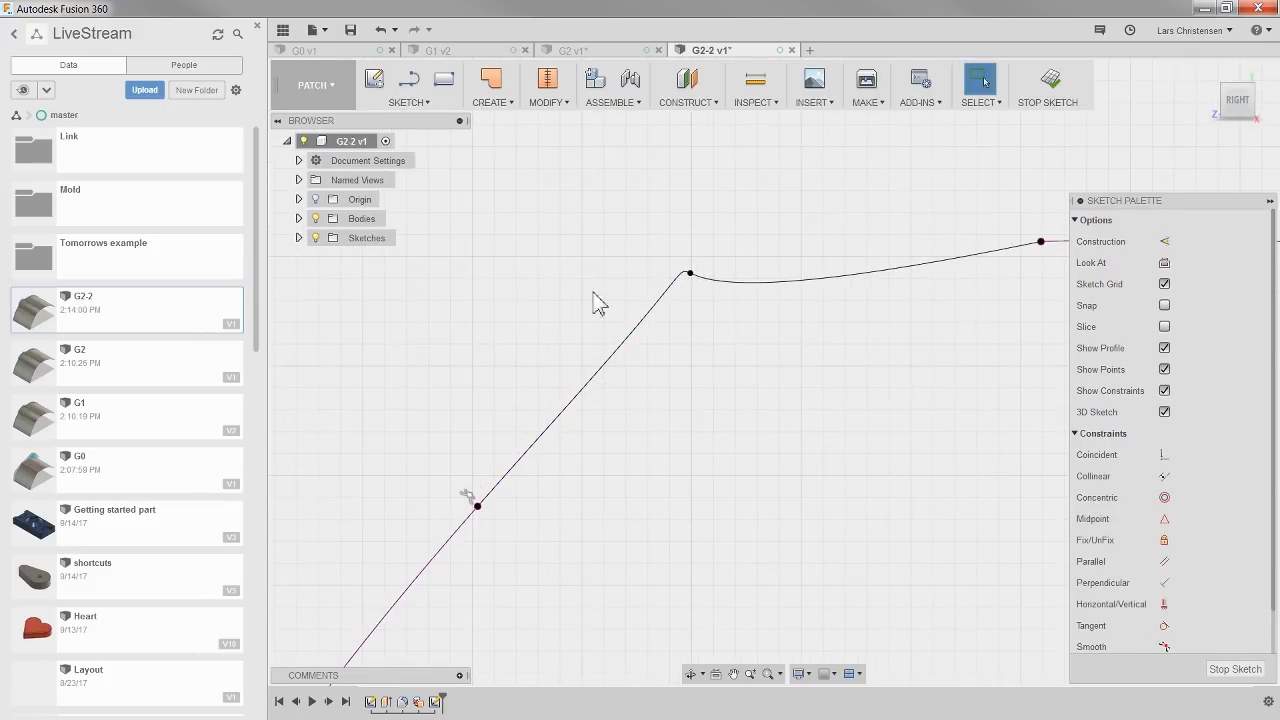
{"action": "scroll", "coordinate": [594, 303], "scroll_direction": "down", "scroll_amount": 2}
{"action": "left_click", "coordinate": [1164, 646]}
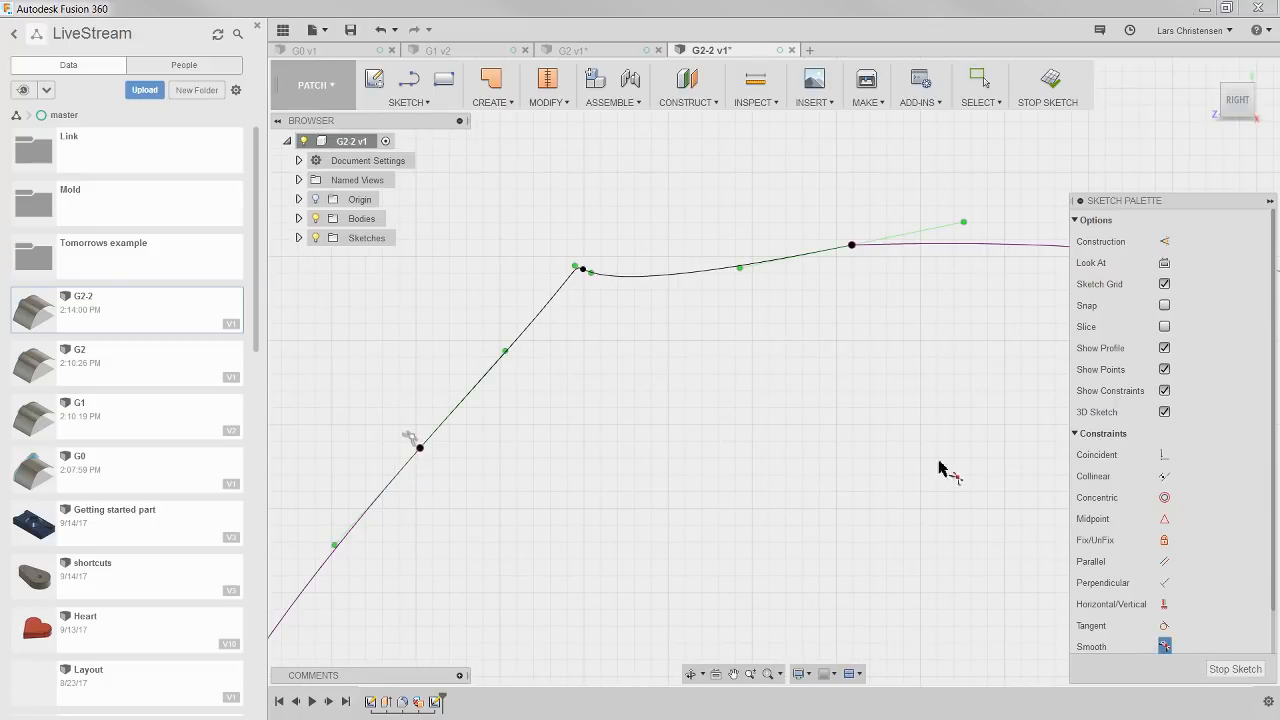
{"action": "left_click", "coordinate": [708, 280]}
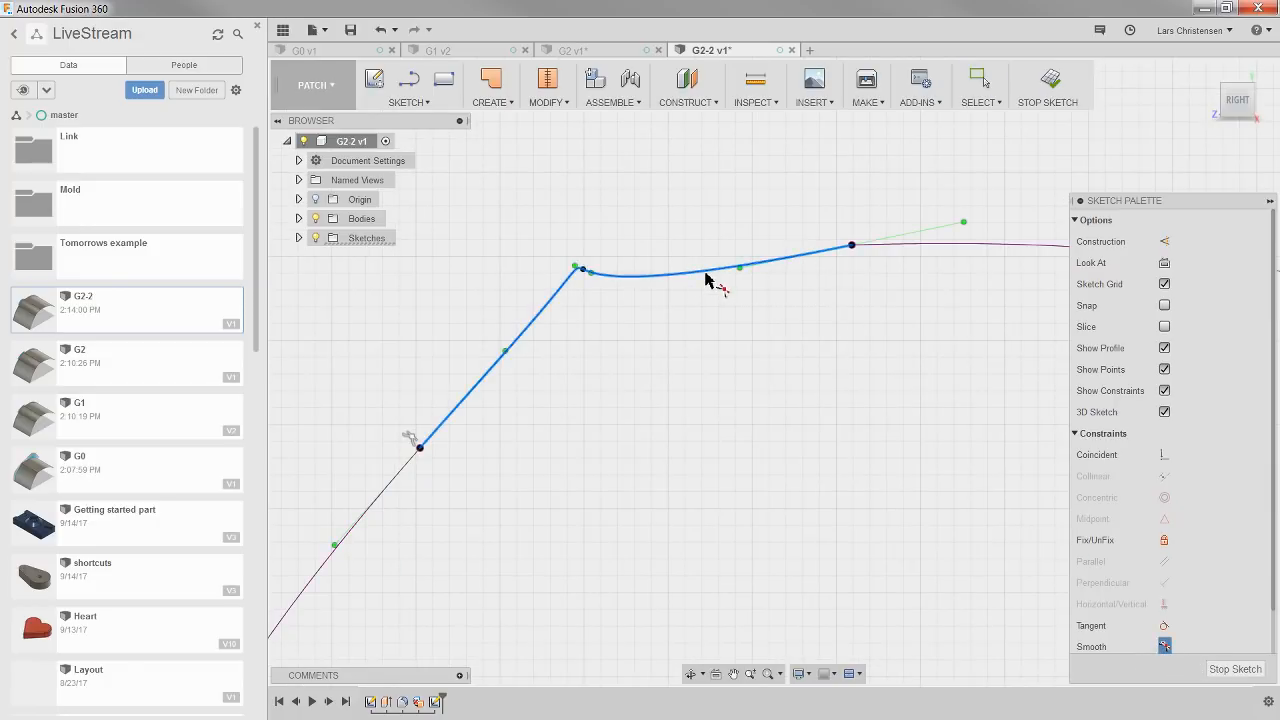
{"action": "left_click", "coordinate": [939, 246]}
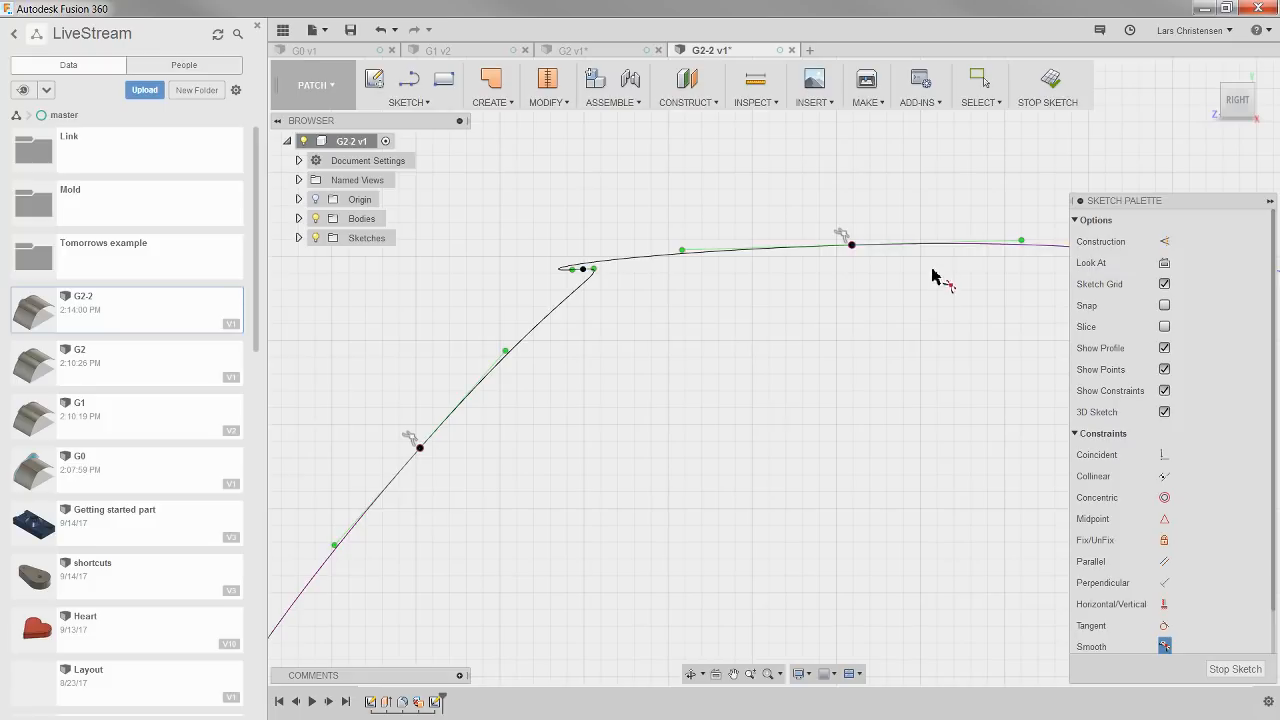
{"action": "key", "text": "Escape"}
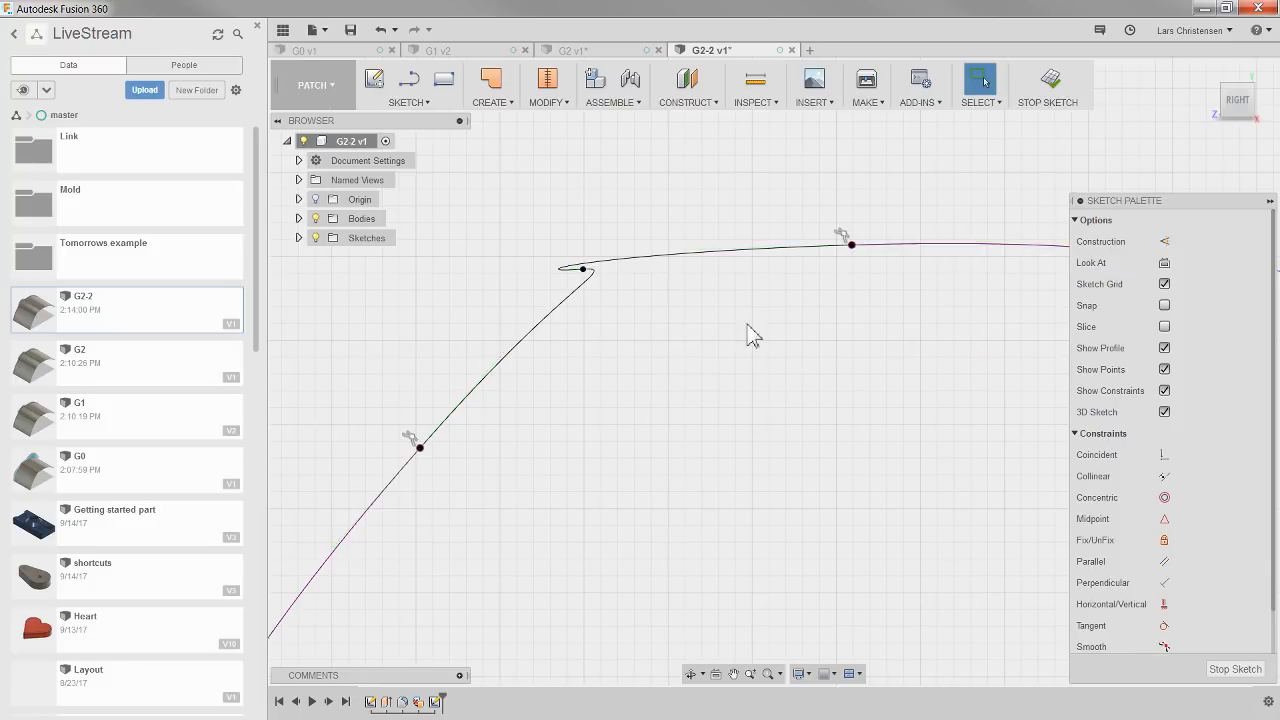
Shorten the spline's tangent handles at both ends and shift its middle fit point slightly down toward the lower edge.
{"action": "left_click", "coordinate": [851, 245]}
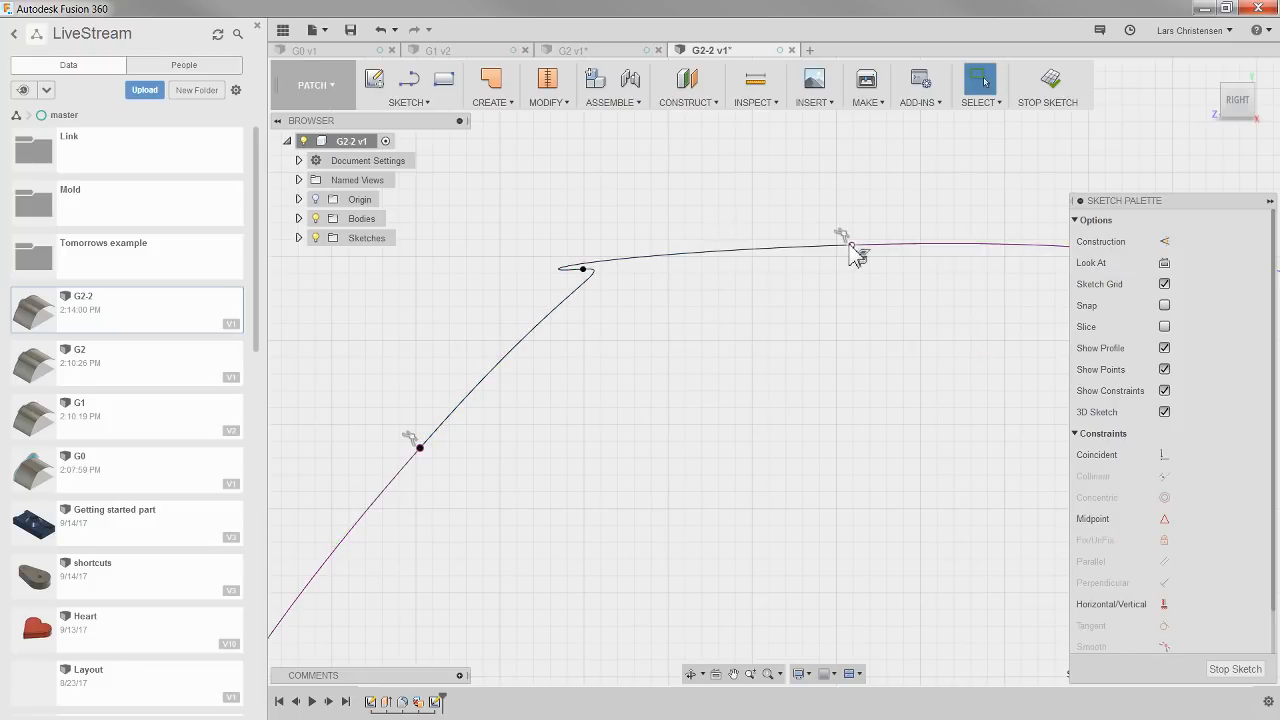
{"action": "left_click", "coordinate": [820, 244]}
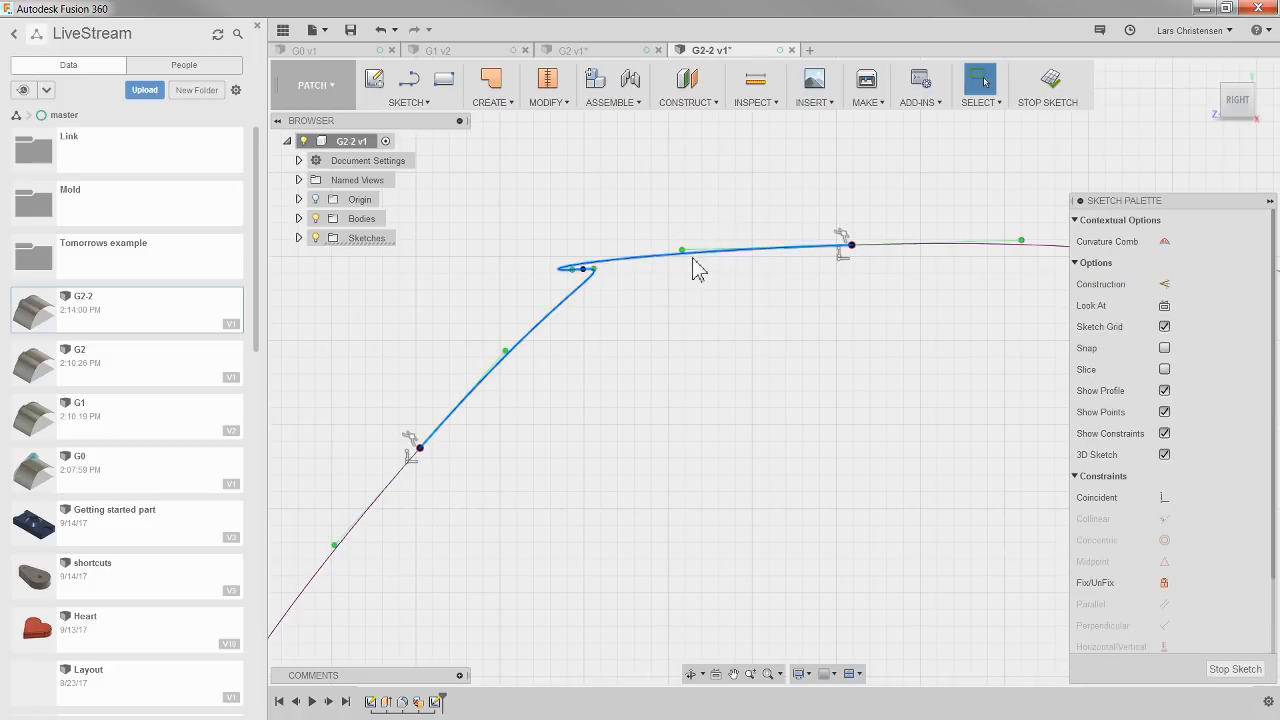
{"action": "left_click_drag", "start_coordinate": [681, 247], "coordinate": [777, 246]}
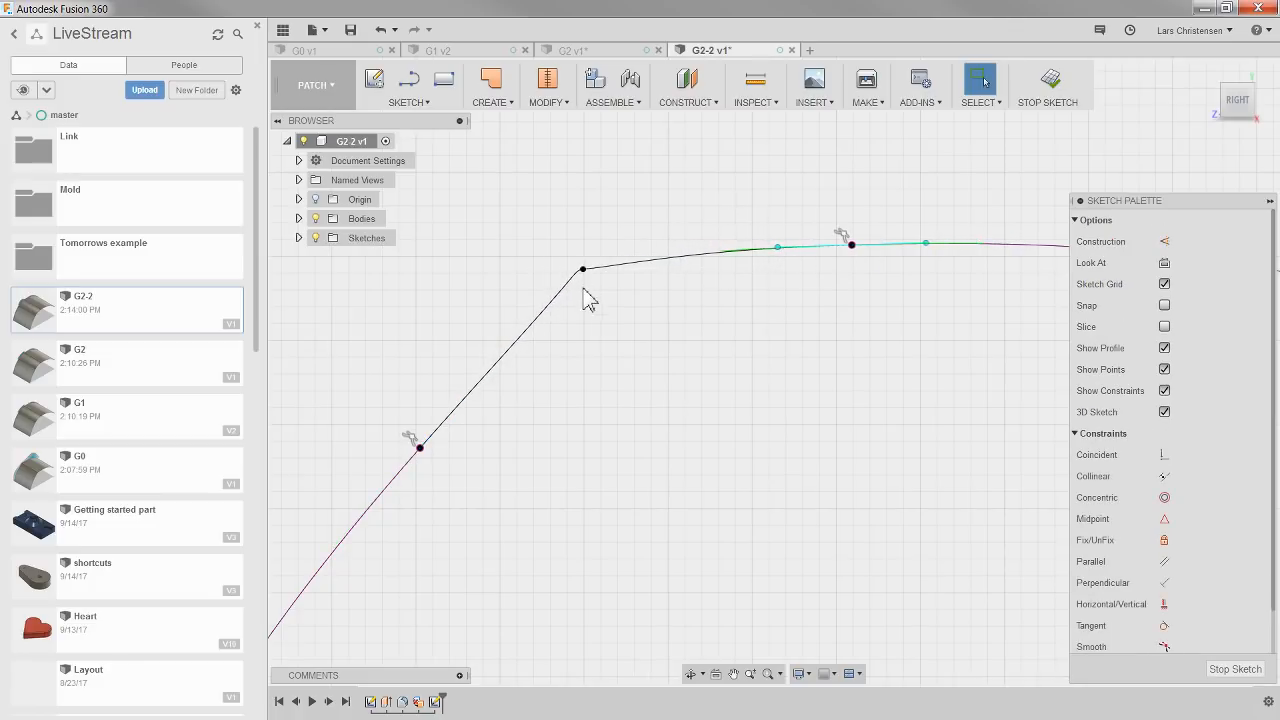
{"action": "left_click_drag", "start_coordinate": [583, 269], "coordinate": [575, 273]}
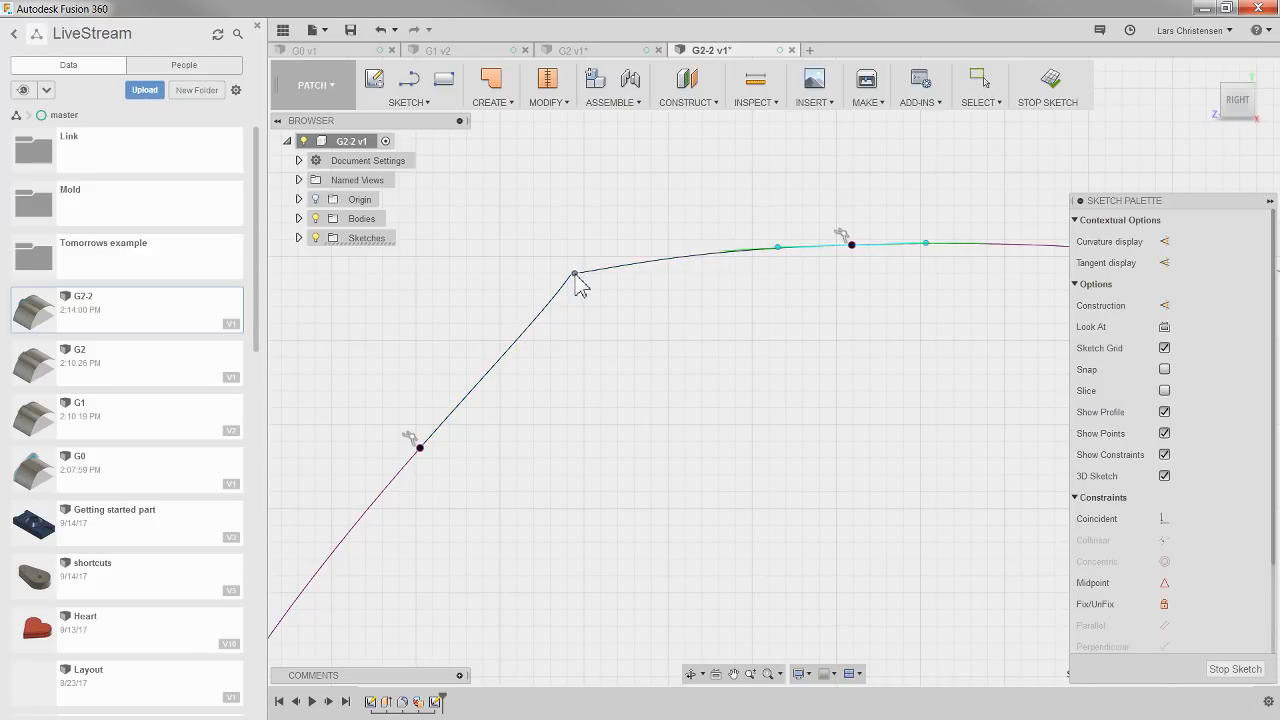
{"action": "left_click", "coordinate": [438, 432]}
{"action": "left_click_drag", "start_coordinate": [508, 347], "coordinate": [449, 414]}
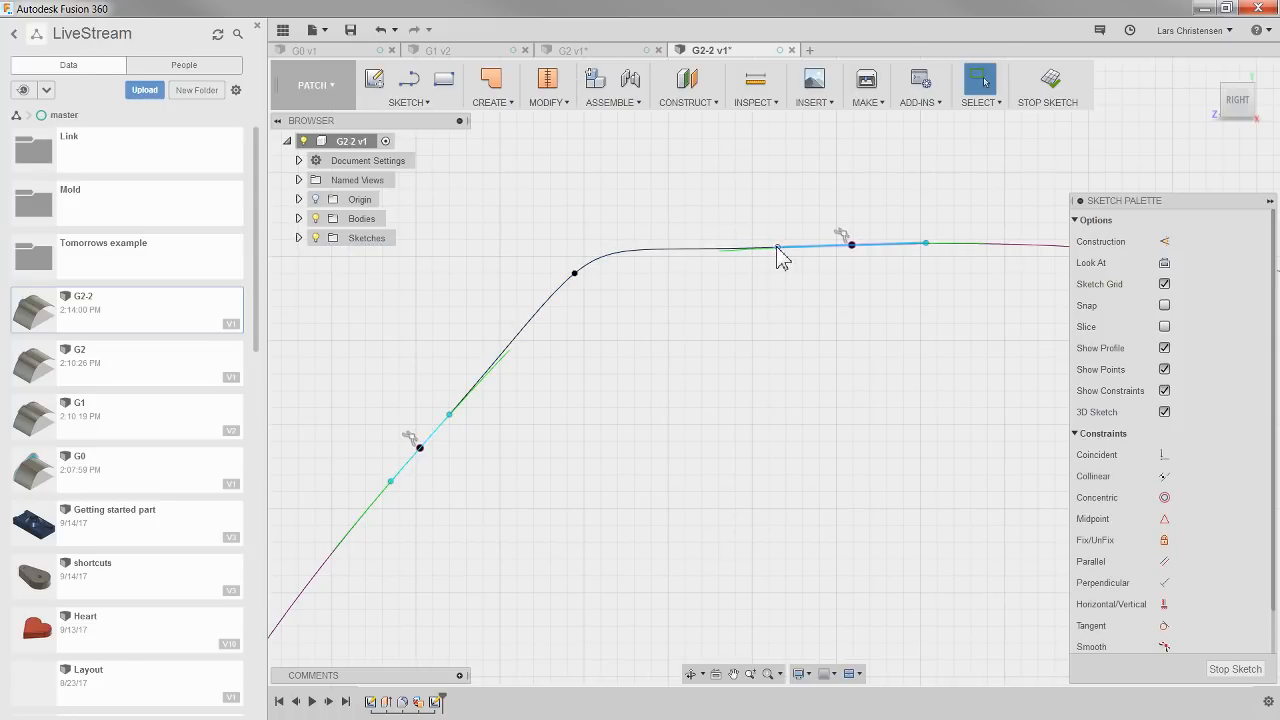
{"action": "left_click_drag", "start_coordinate": [778, 247], "coordinate": [801, 247]}
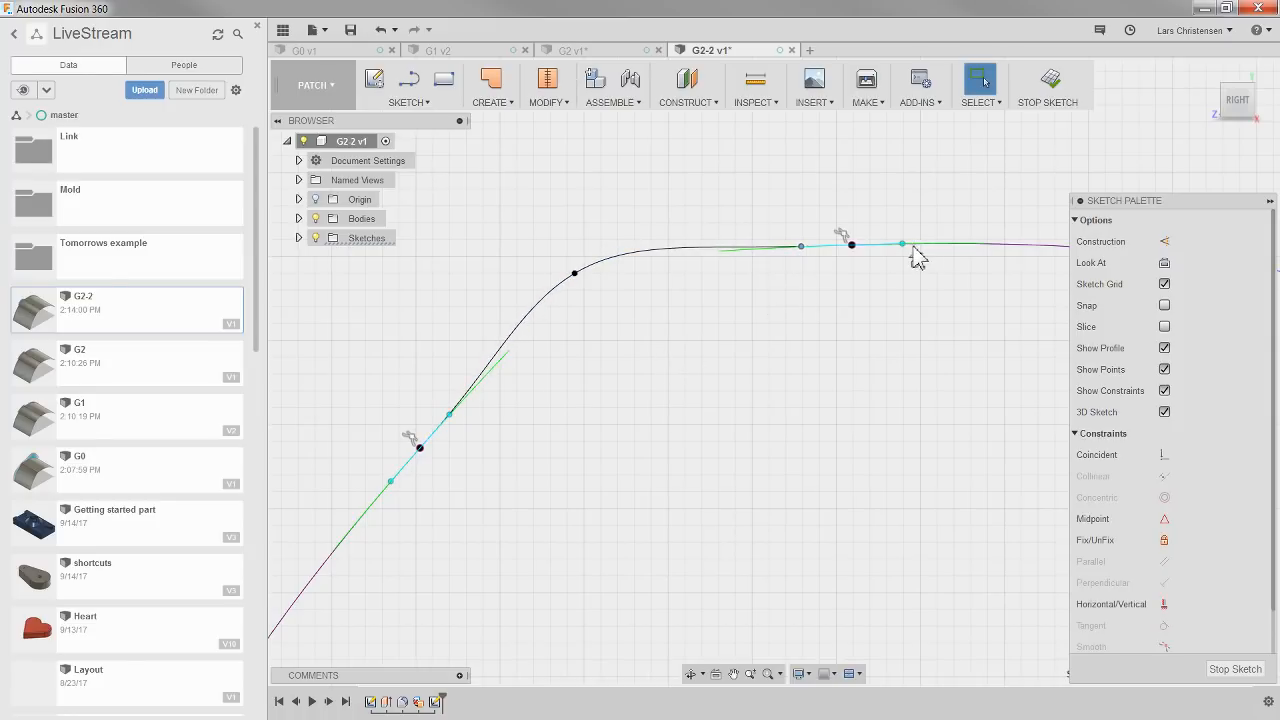
Move the spline's middle fit point slightly toward the upper edge to even out the bridging curve.
{"action": "scroll", "coordinate": [830, 355], "scroll_direction": "down", "scroll_amount": 3}
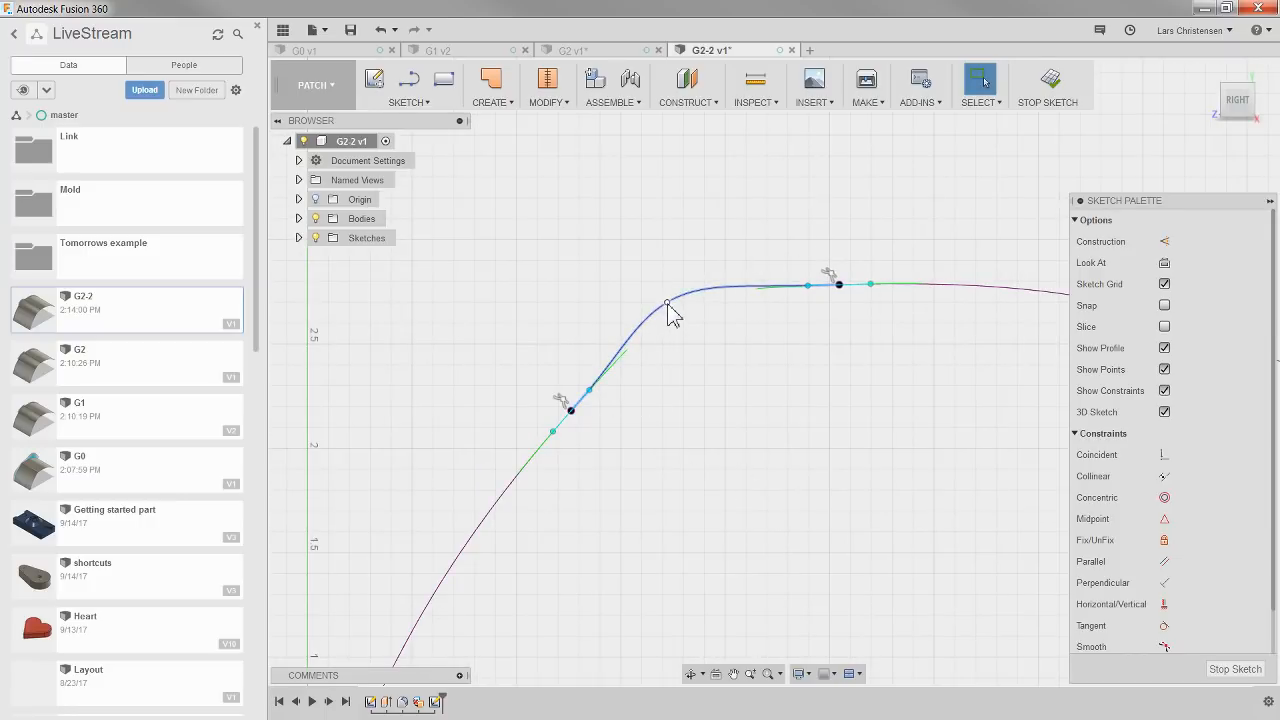
{"action": "mouse_move", "coordinate": [670, 308]}
{"action": "left_mouse_down"}
{"action": "mouse_move", "coordinate": [690, 322]}
{"action": "mouse_move", "coordinate": [667, 280]}
{"action": "mouse_move", "coordinate": [688, 318]}
{"action": "mouse_move", "coordinate": [681, 306]}
{"action": "left_mouse_up"}
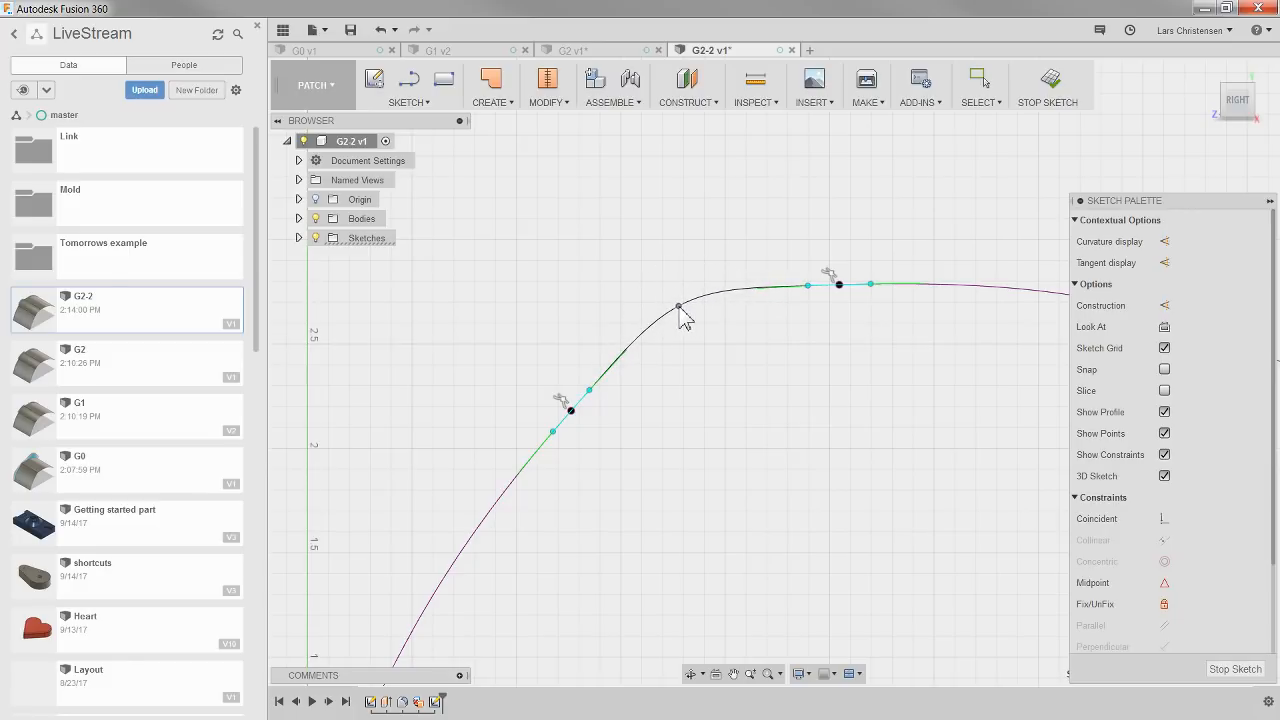
{"action": "left_click", "coordinate": [729, 365]}
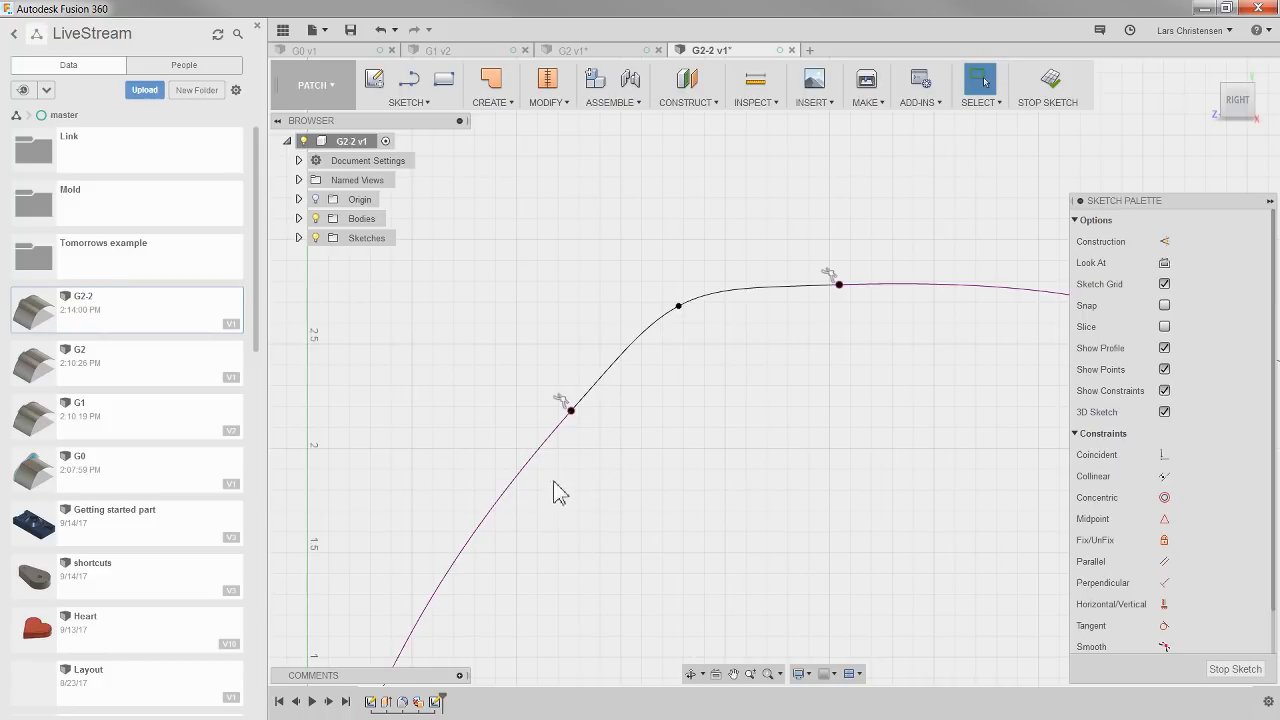
{"action": "left_click", "coordinate": [665, 322]}
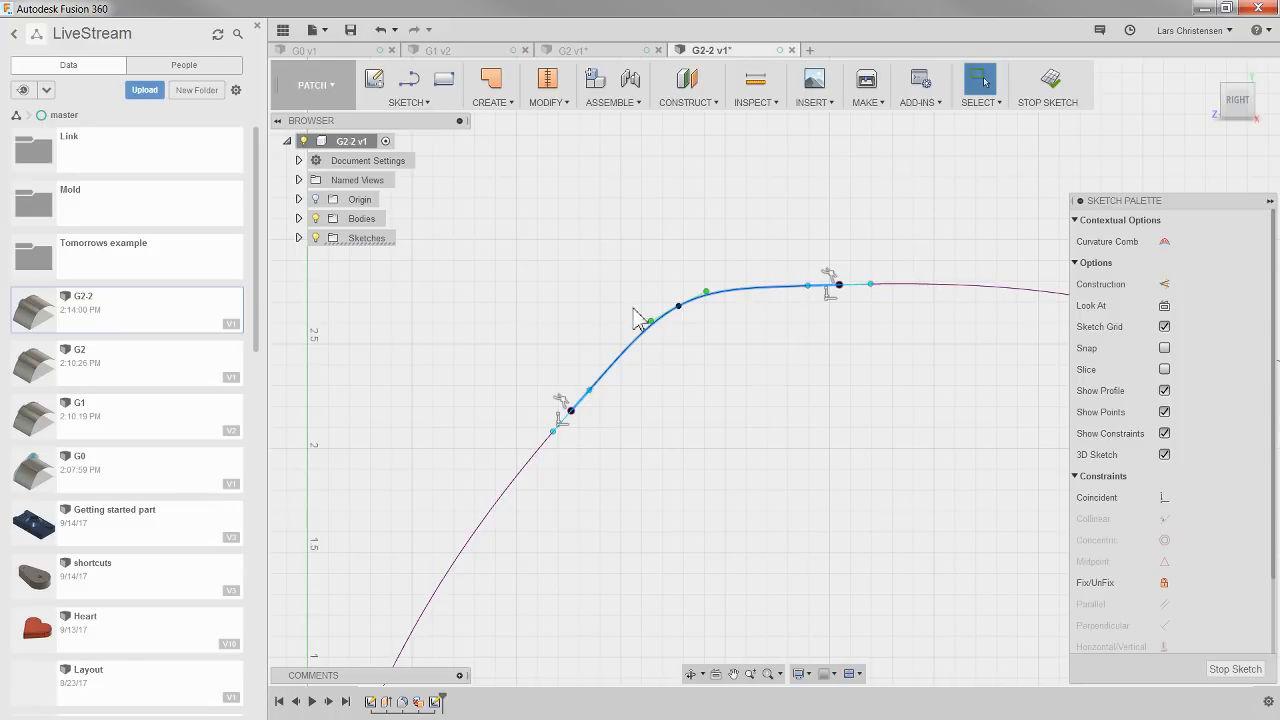
Finish the sketch and make Sketch2 with the reshaped spline visible.
{"action": "left_click", "coordinate": [1224, 670]}
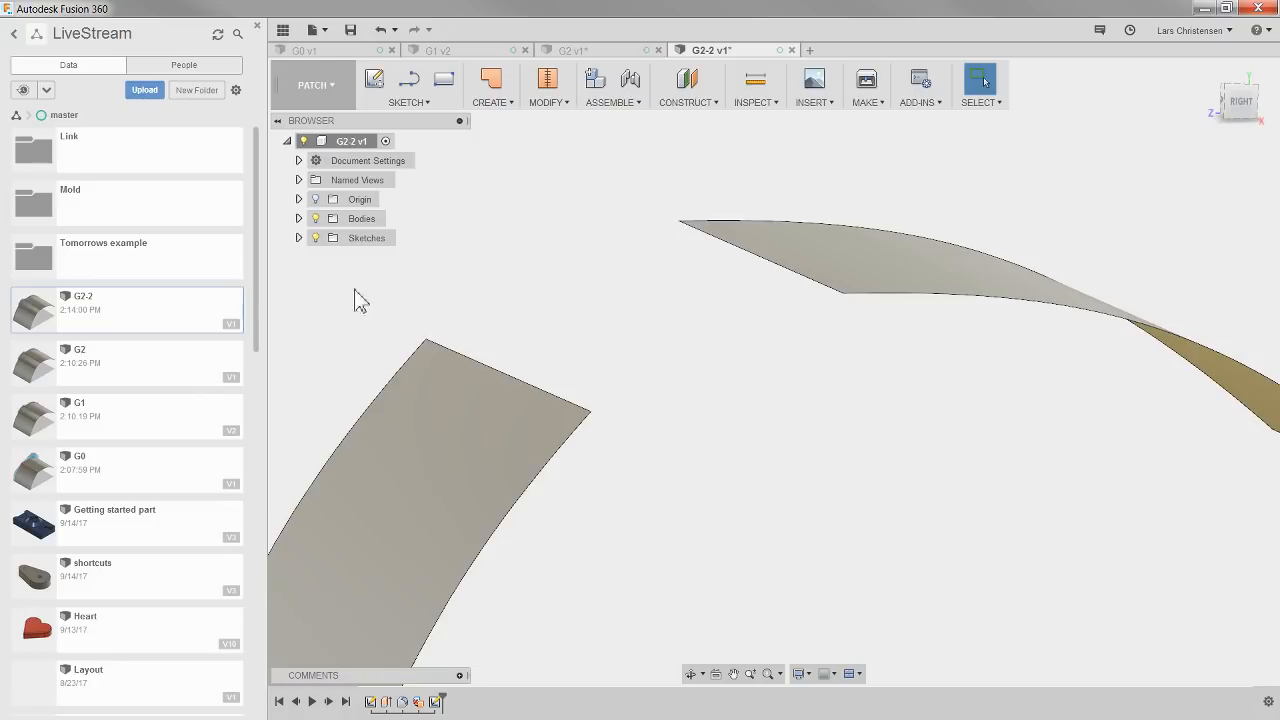
{"action": "left_click", "coordinate": [298, 238]}
{"action": "left_click", "coordinate": [326, 276]}
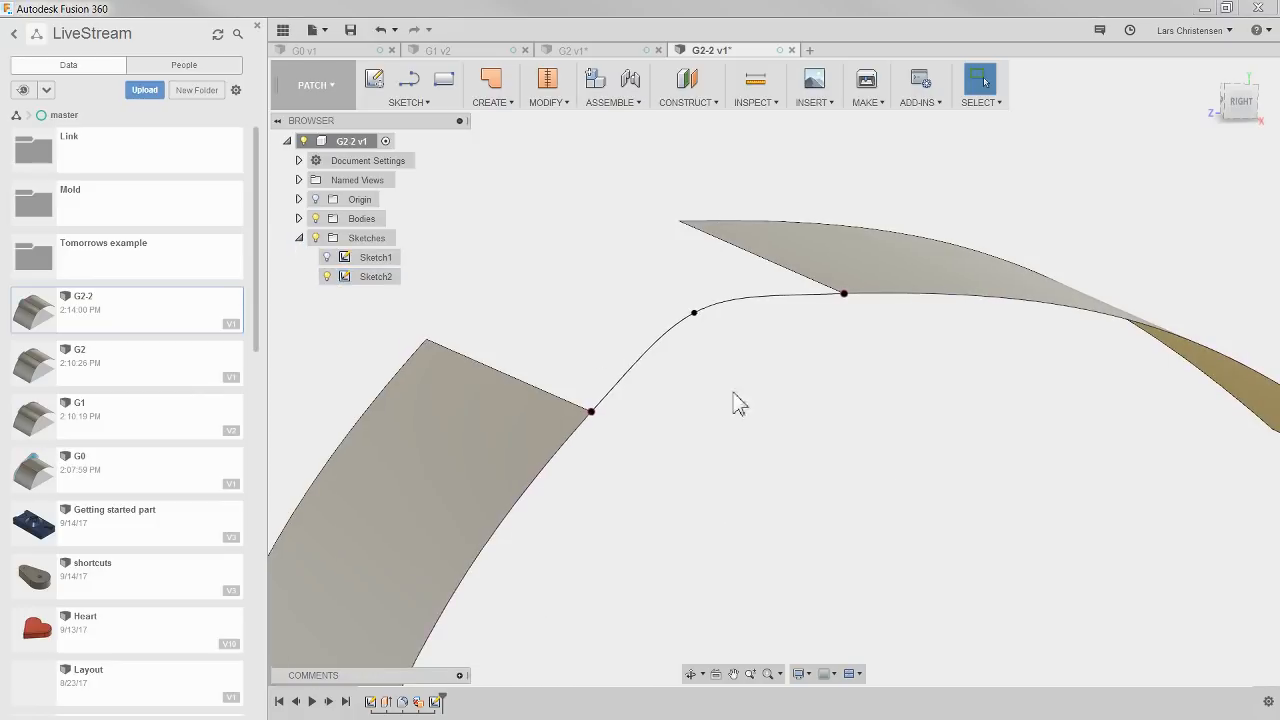
Extrude the bridging spline -3.79698 in as a new surface body reaching the far edges of the two neighbouring surfaces.
{"action": "left_click", "coordinate": [765, 271]}
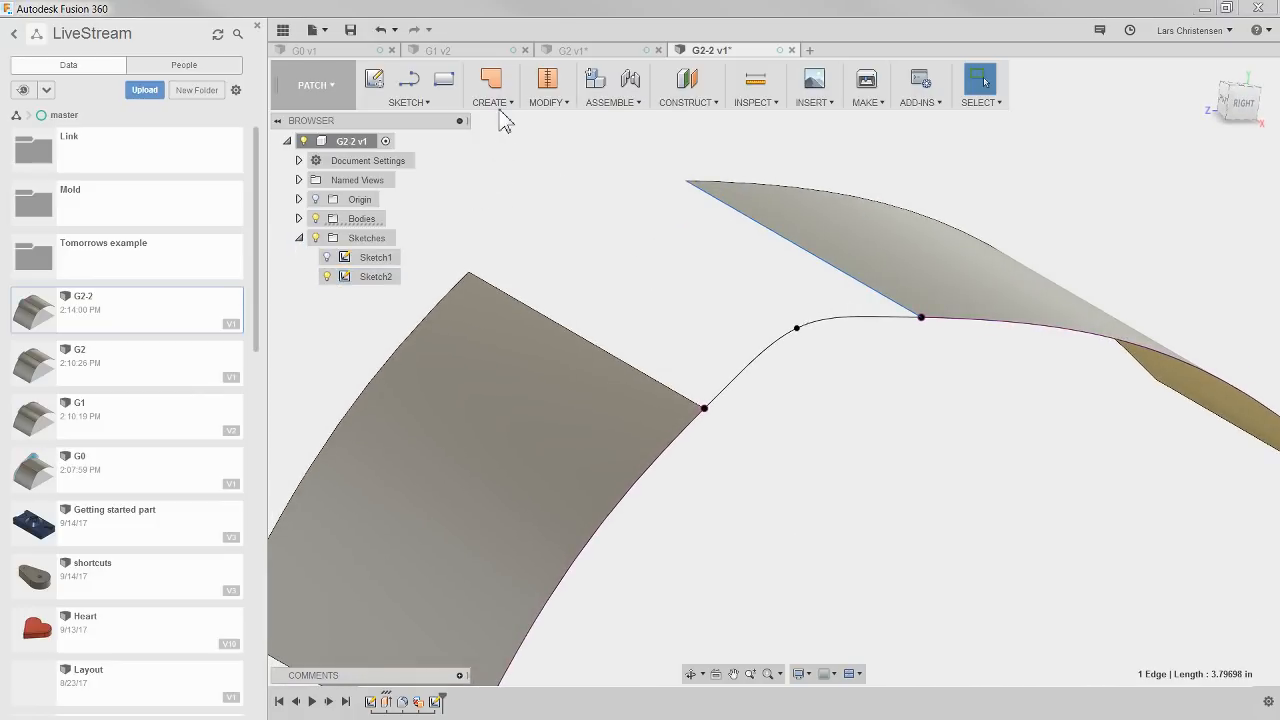
{"action": "left_click", "coordinate": [493, 102]}
{"action": "left_click", "coordinate": [491, 121]}
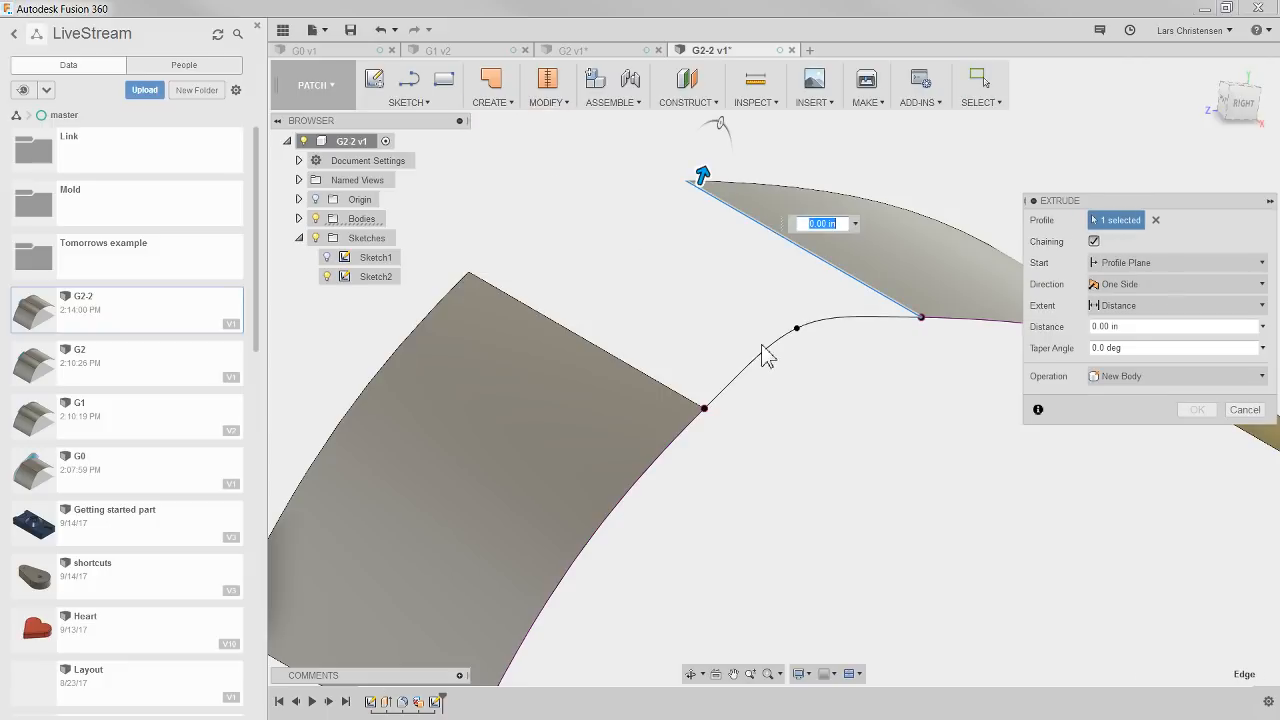
{"action": "middle_click_drag", "start_coordinate": [770, 360], "coordinate": [806, 389], "text": "shift"}
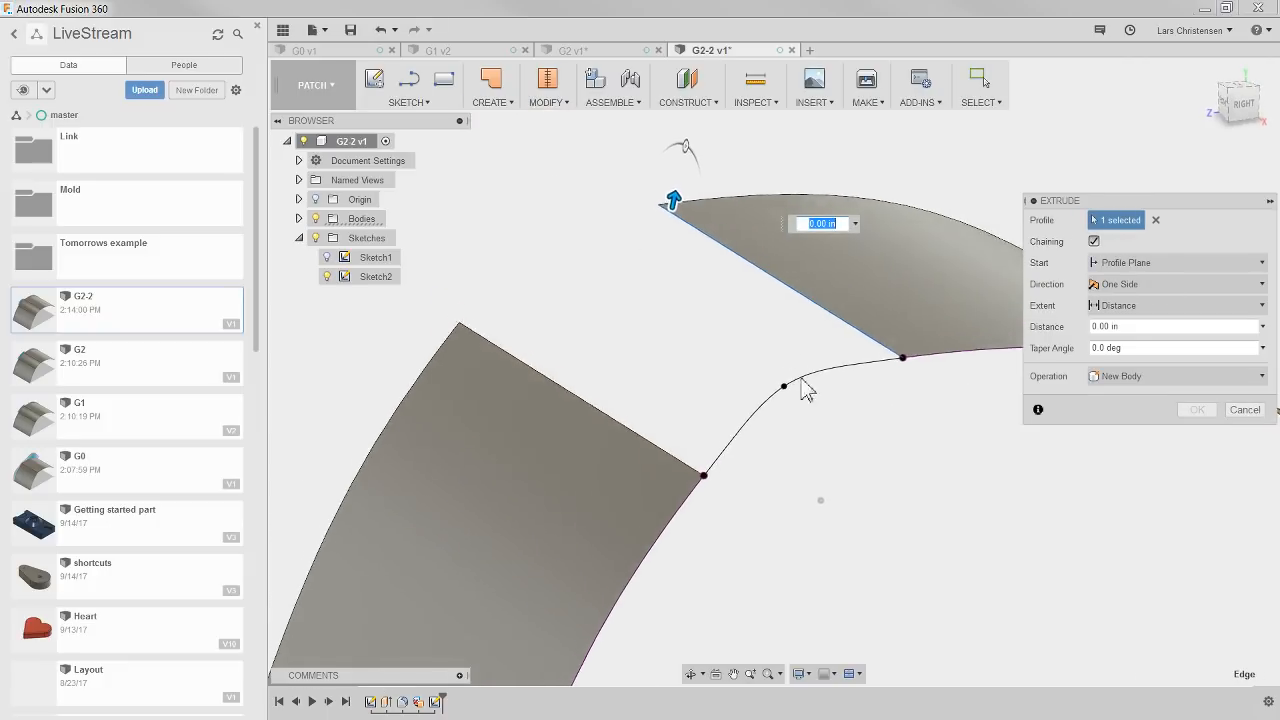
{"action": "left_click", "coordinate": [1155, 220]}
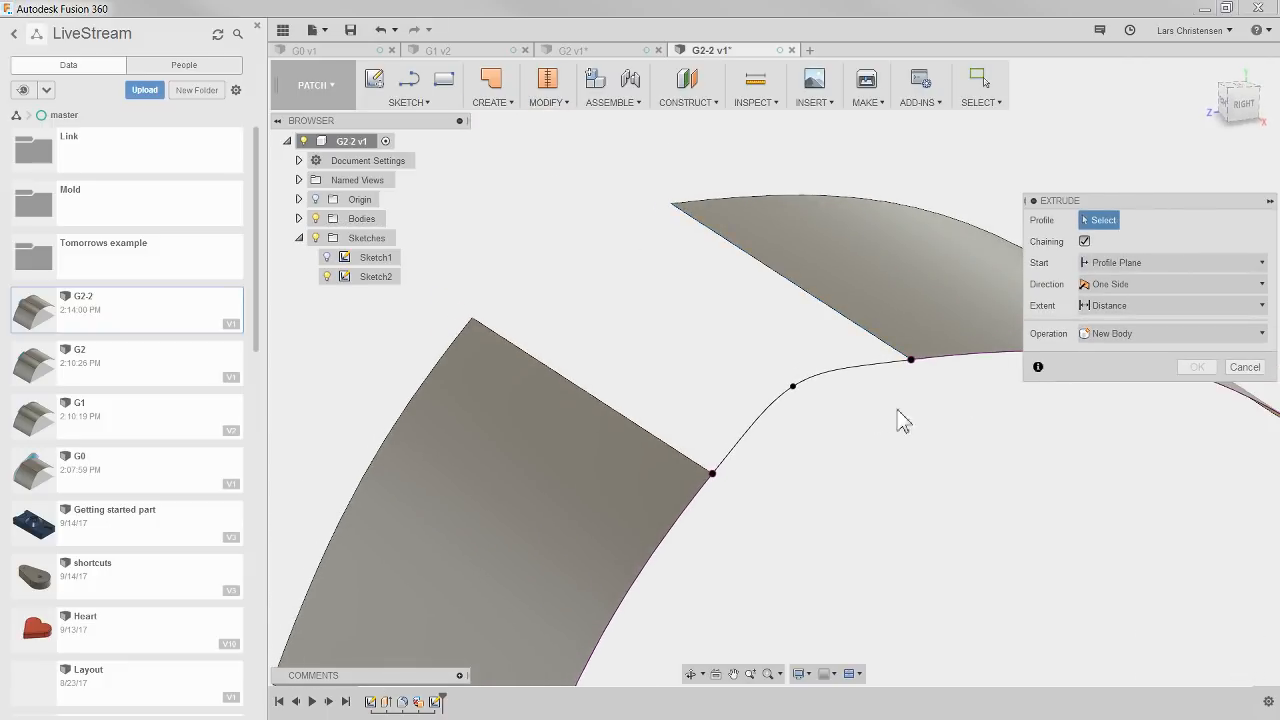
{"action": "left_click", "coordinate": [823, 380]}
{"action": "left_click_drag", "start_coordinate": [821, 382], "coordinate": [640, 316]}
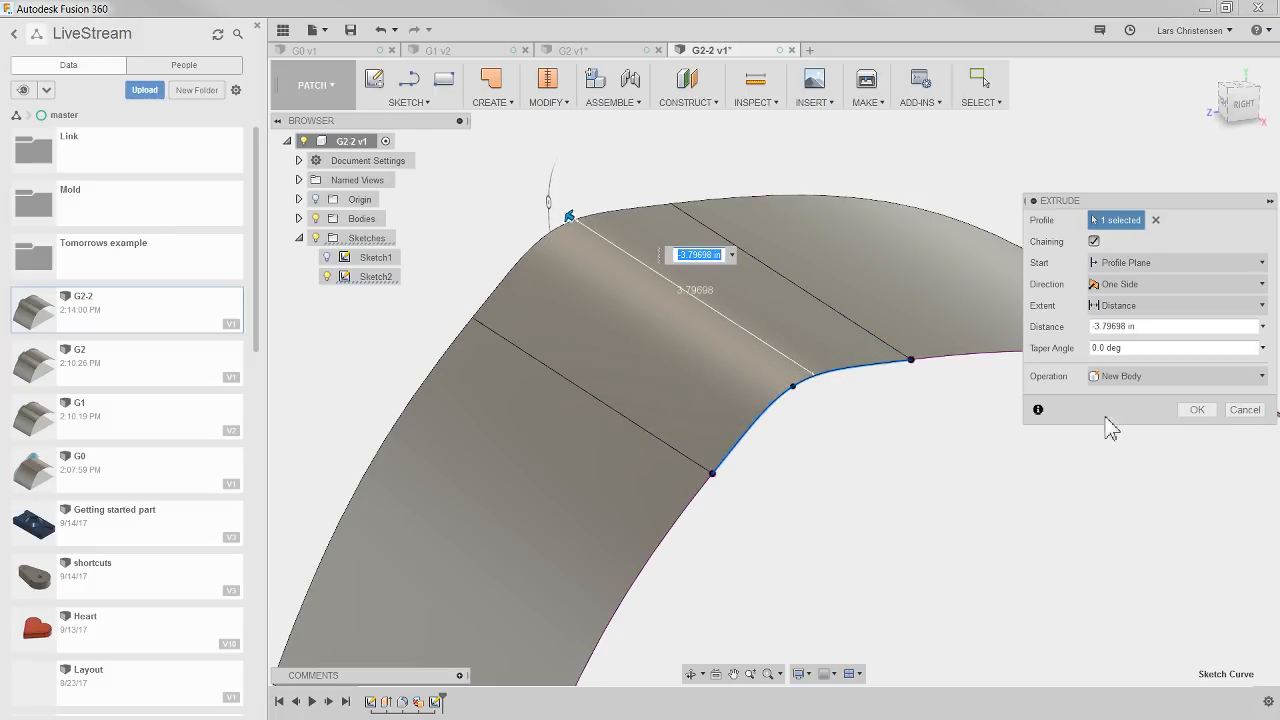
{"action": "left_click", "coordinate": [1195, 410]}
Inspect the curvature combs along the far edges of the lower, bridging and upper surfaces with Curvature Comb Analysis, without keeping the analysis.
{"action": "middle_click_drag", "start_coordinate": [932, 521], "coordinate": [845, 540], "text": "shift"}
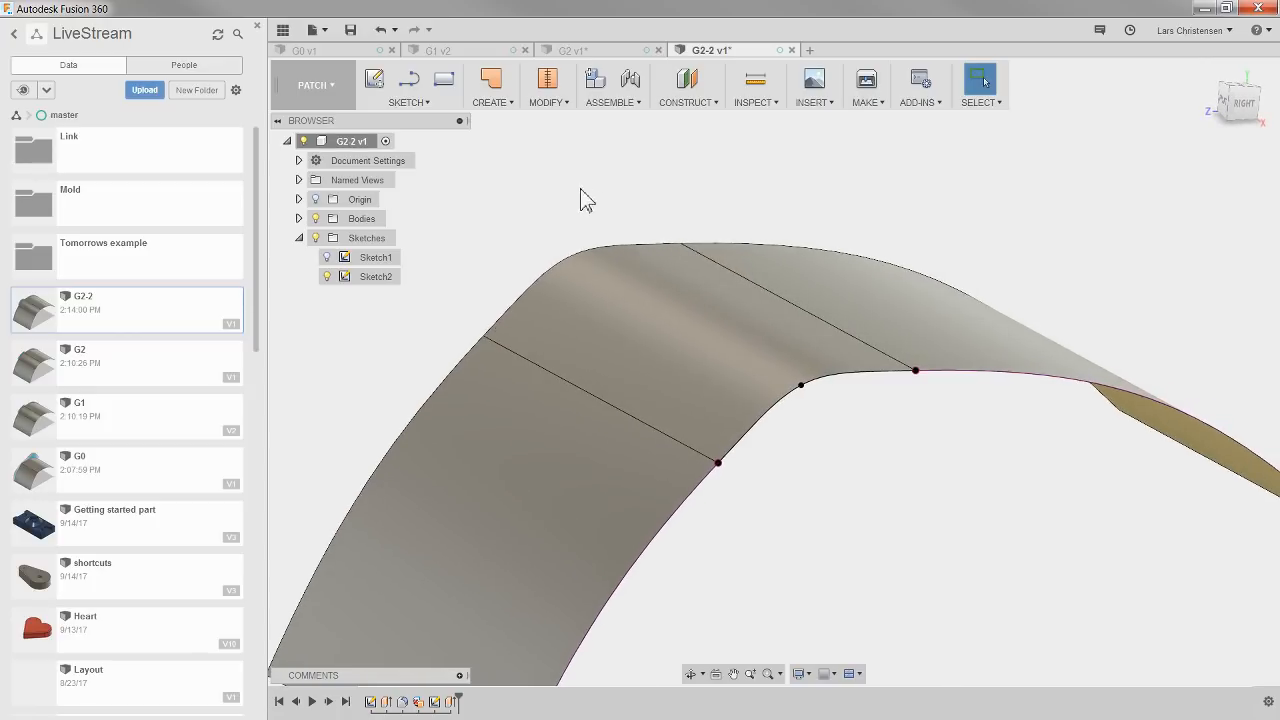
{"action": "left_click", "coordinate": [749, 106]}
{"action": "left_click", "coordinate": [766, 171]}
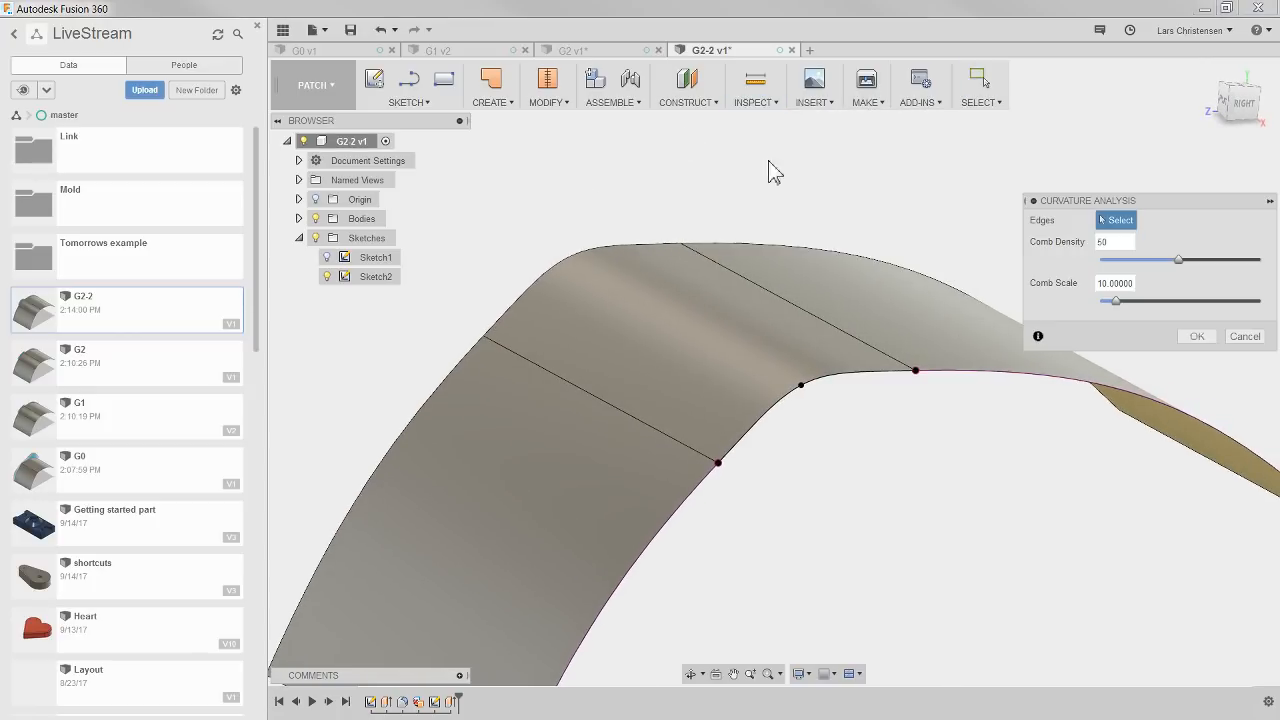
{"action": "left_click", "coordinate": [448, 388]}
{"action": "left_click", "coordinate": [516, 310]}
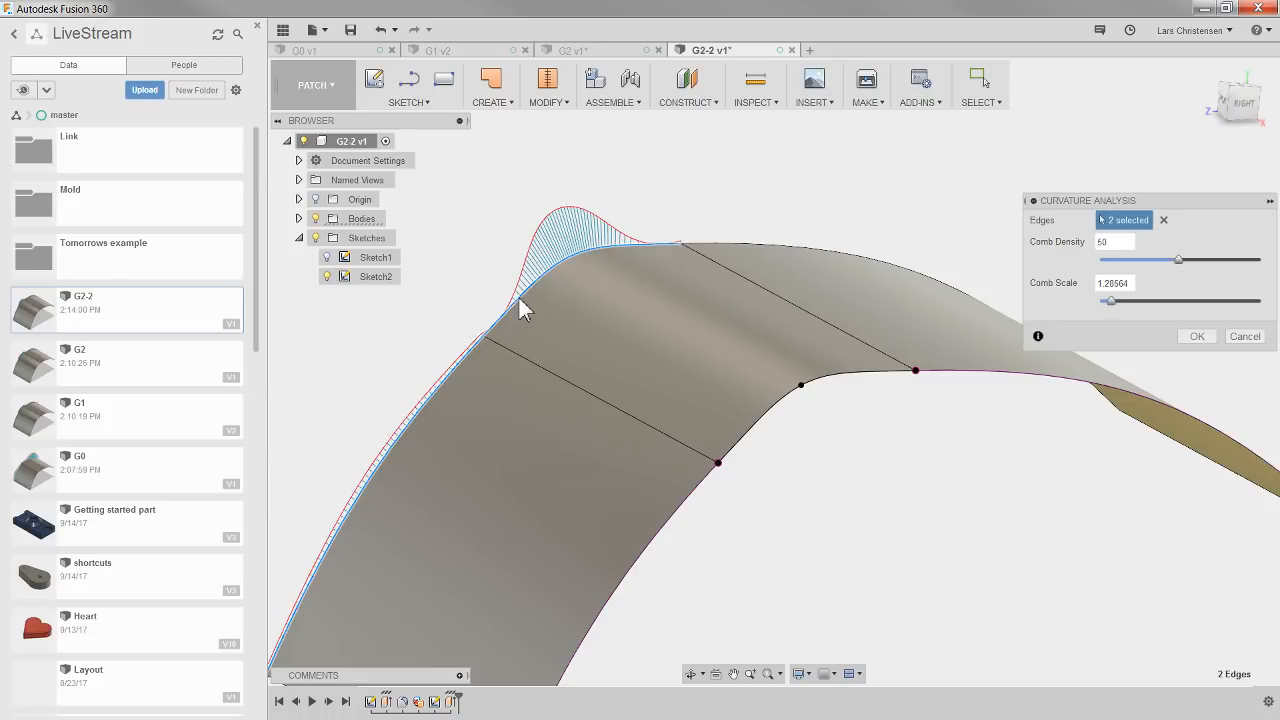
{"action": "left_click", "coordinate": [766, 248]}
{"action": "middle_click_drag", "start_coordinate": [770, 447], "coordinate": [558, 267], "text": "shift"}
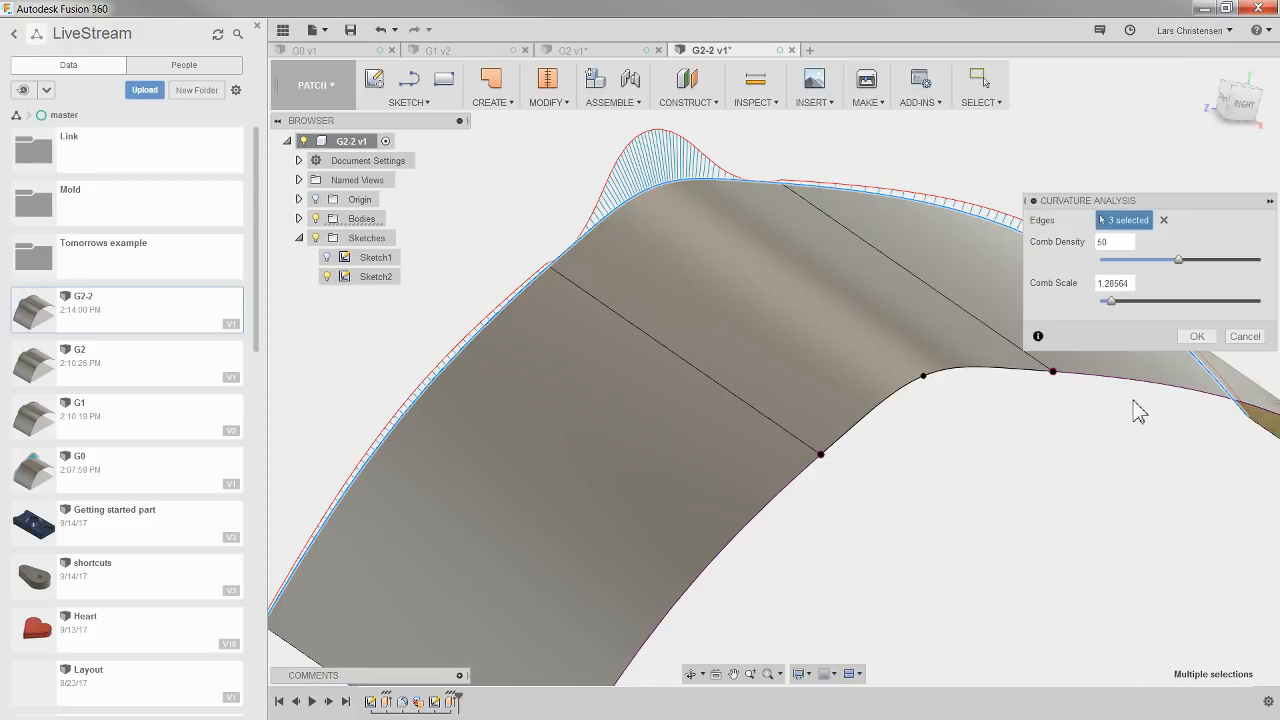
{"action": "left_click", "coordinate": [1245, 336]}
{"action": "middle_click_drag", "start_coordinate": [1245, 336], "coordinate": [397, 392], "text": "shift"}
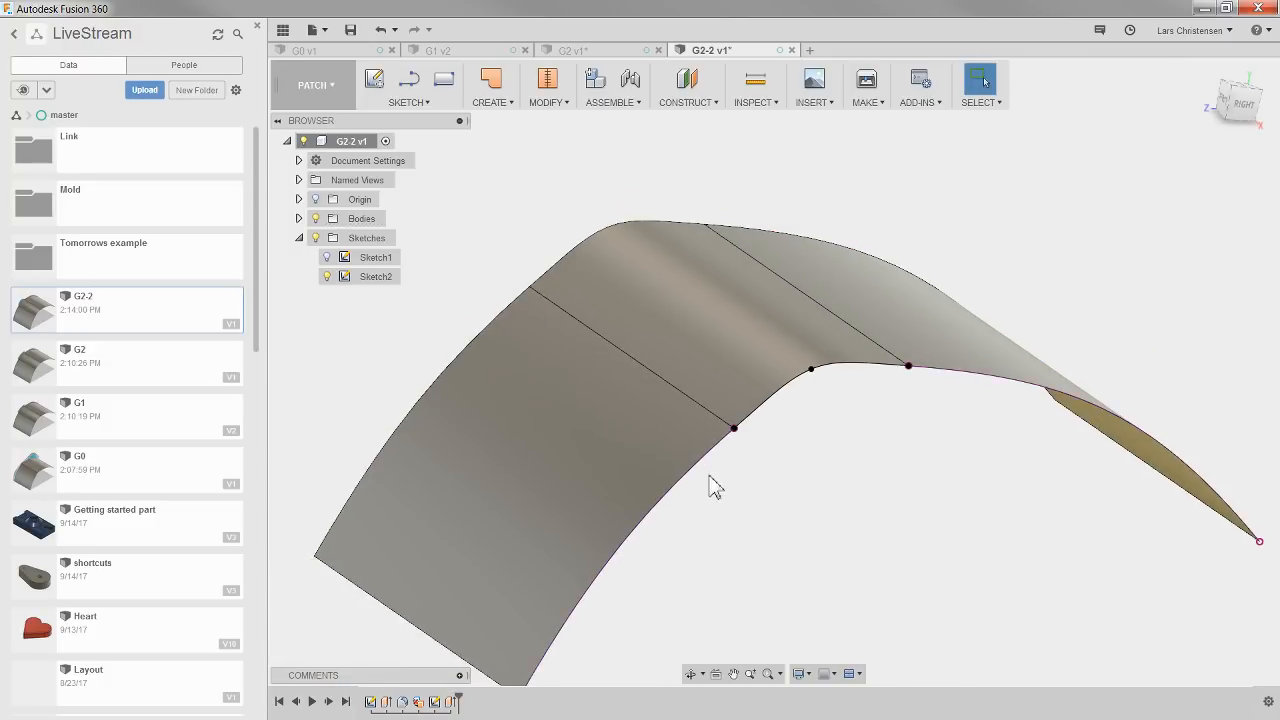
{"action": "middle_click_drag", "start_coordinate": [710, 478], "coordinate": [723, 339], "text": "shift"}
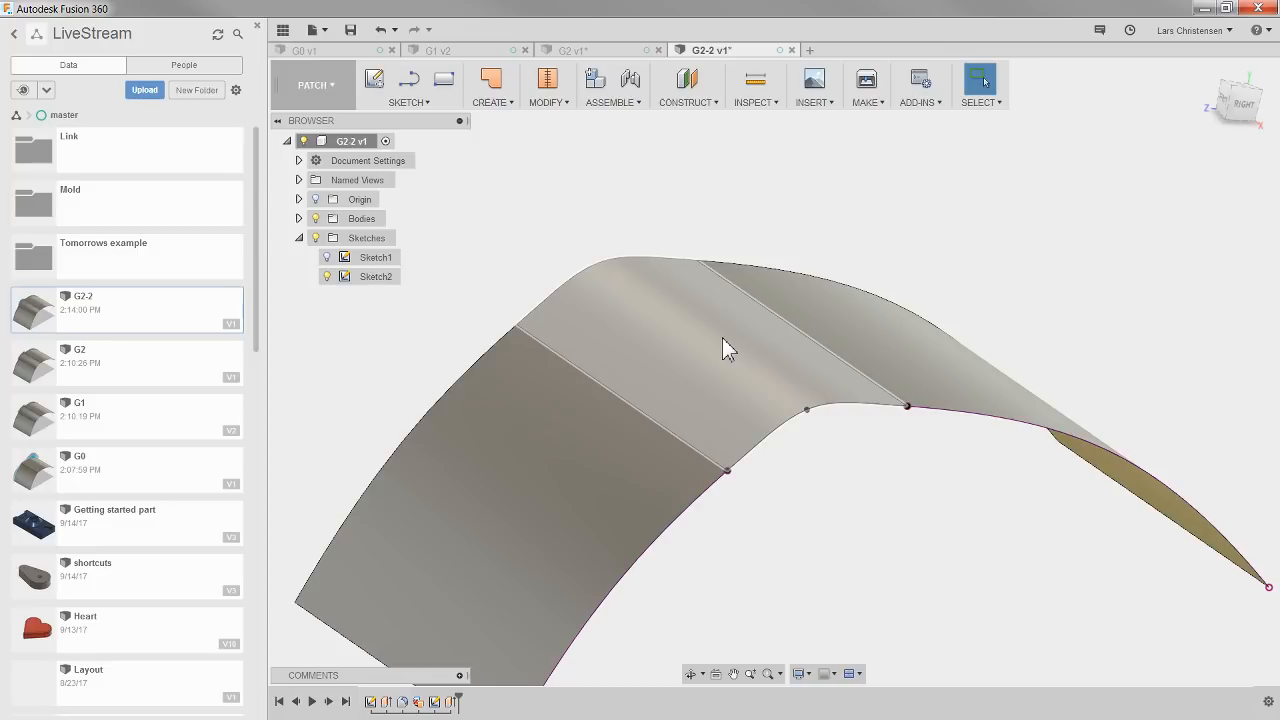
Create a new design and enter the Sculpt environment for a T-Spline form.
{"action": "left_click", "coordinate": [810, 51]}
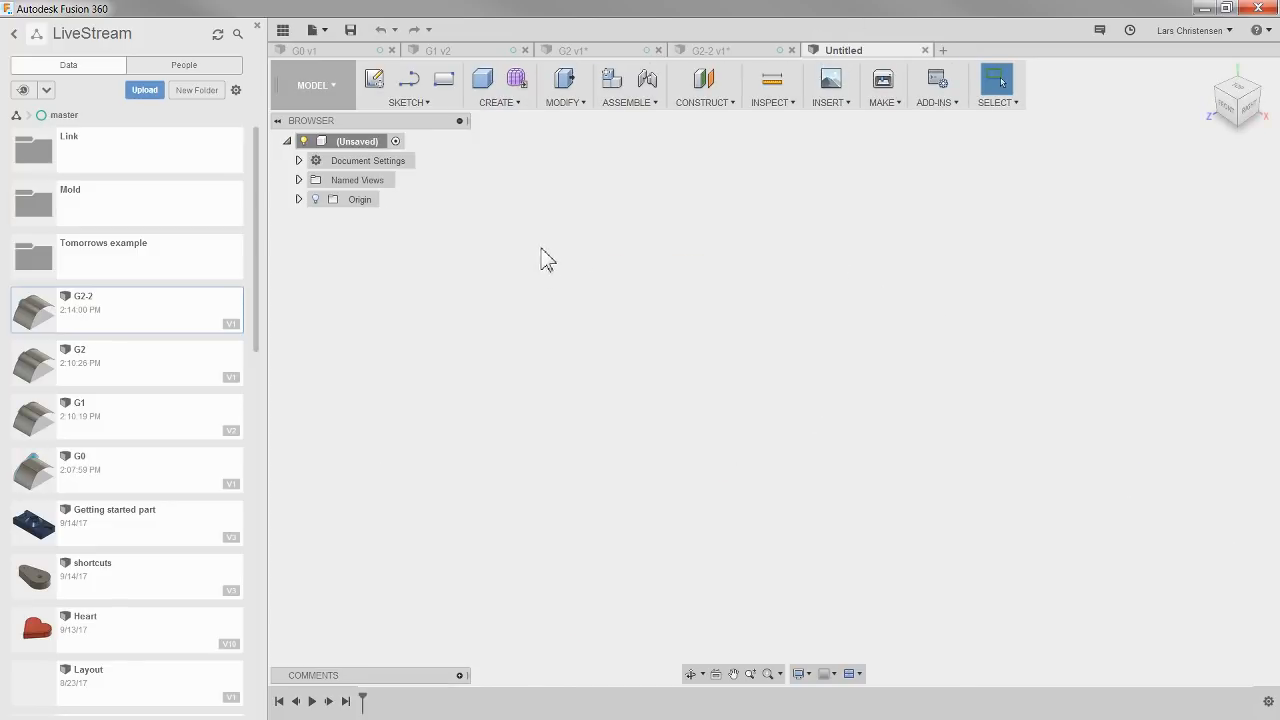
{"action": "left_click", "coordinate": [516, 80]}
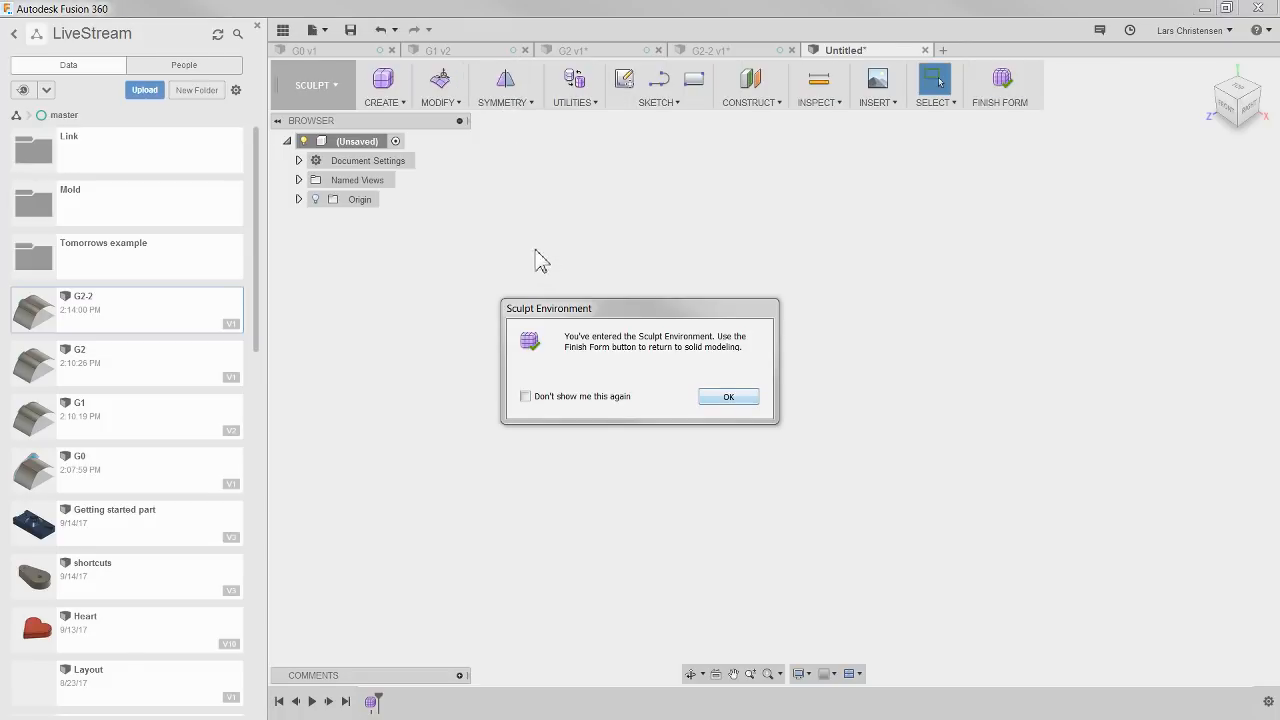
{"action": "left_click", "coordinate": [729, 397]}
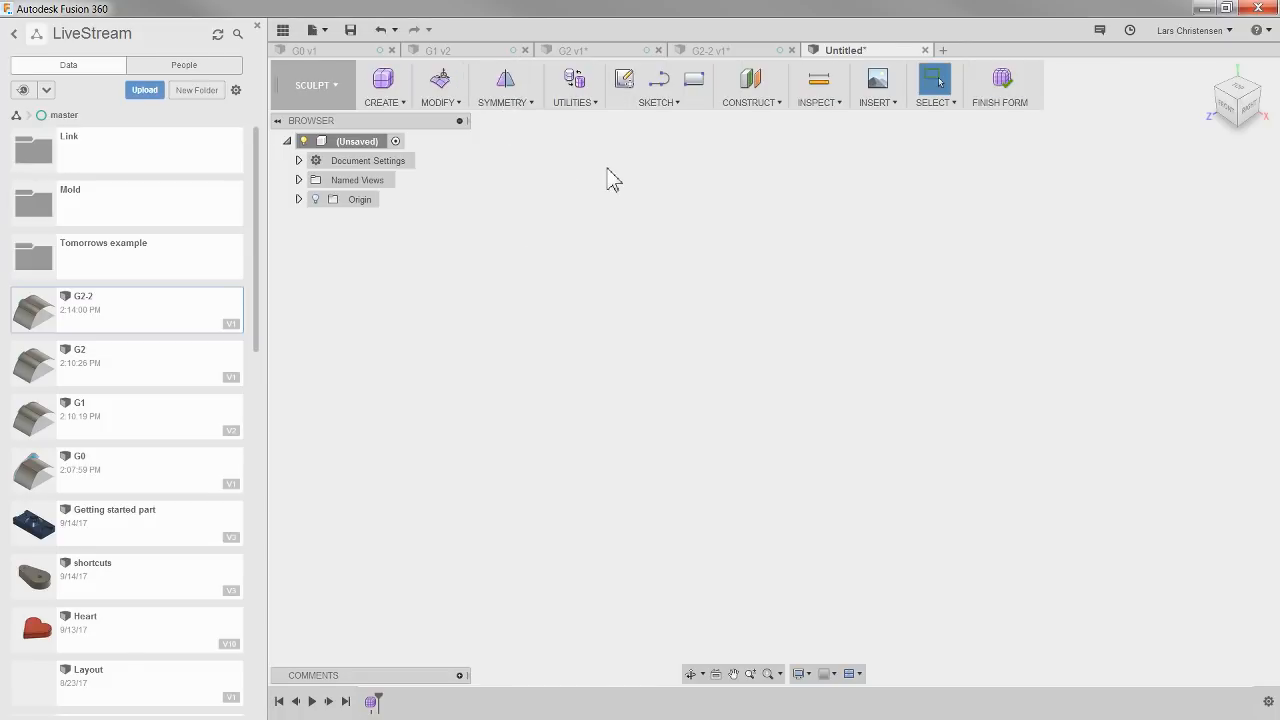
Create a T-Spline plane centred on the origin, about 5.48 by 5.91 in, with 3 length faces and 2 width faces.
{"action": "left_click", "coordinate": [384, 100]}
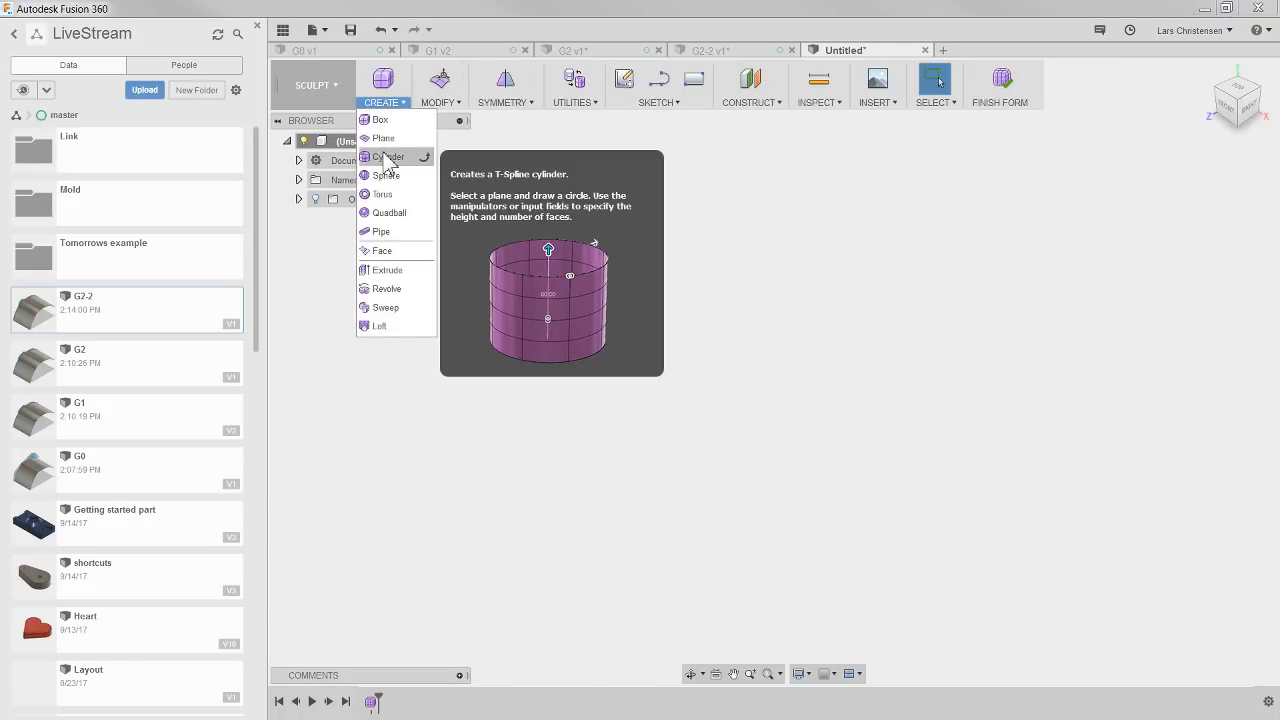
{"action": "left_click", "coordinate": [383, 138]}
{"action": "left_click", "coordinate": [792, 410]}
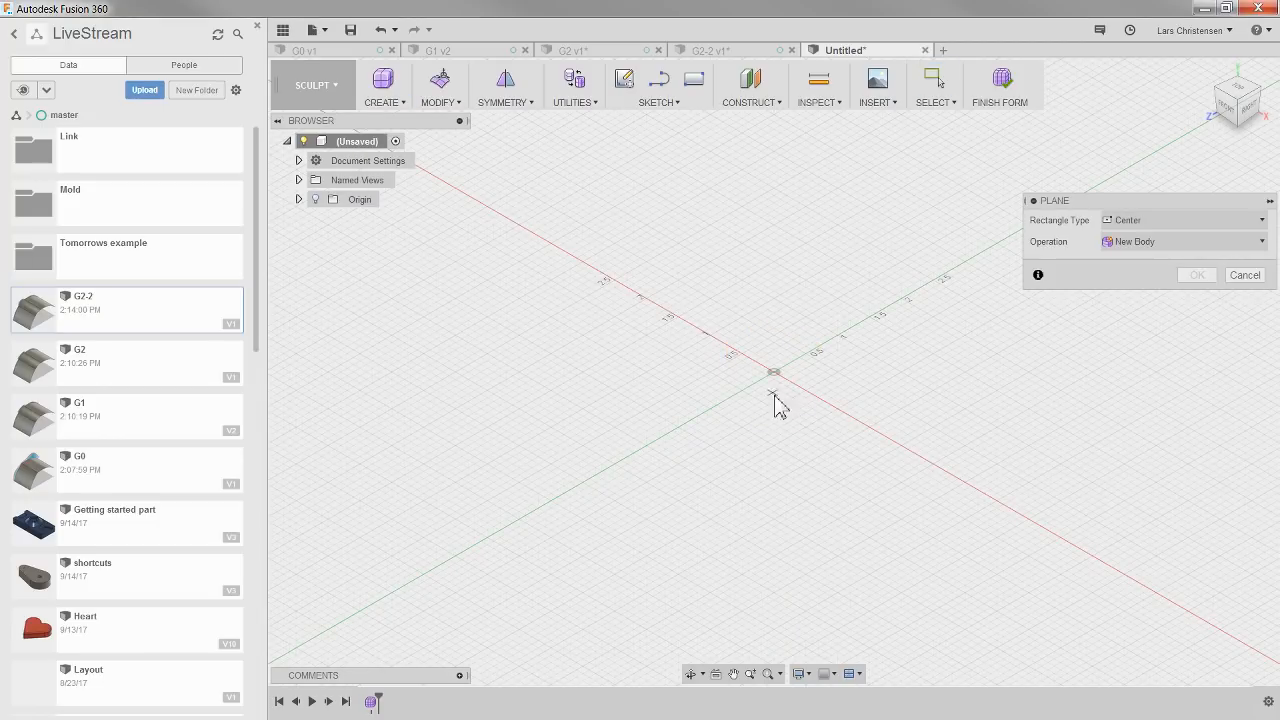
{"action": "left_click", "coordinate": [774, 372]}
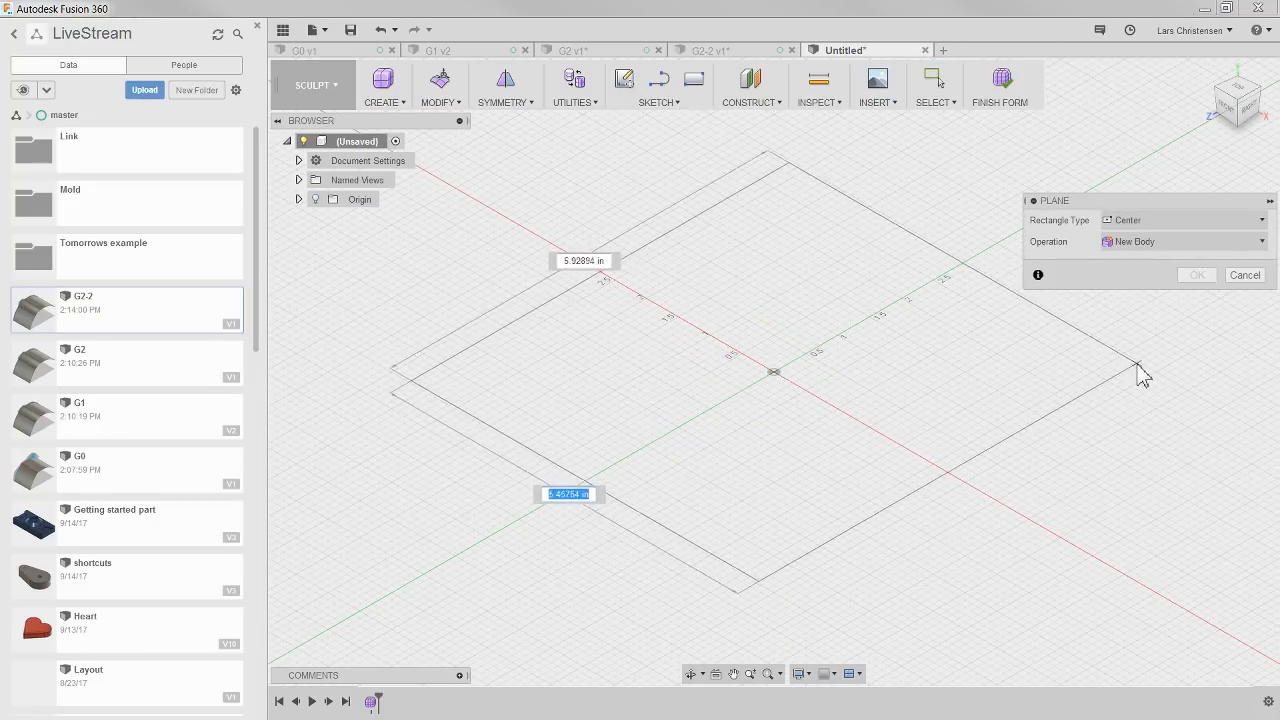
{"action": "left_click", "coordinate": [1143, 373]}
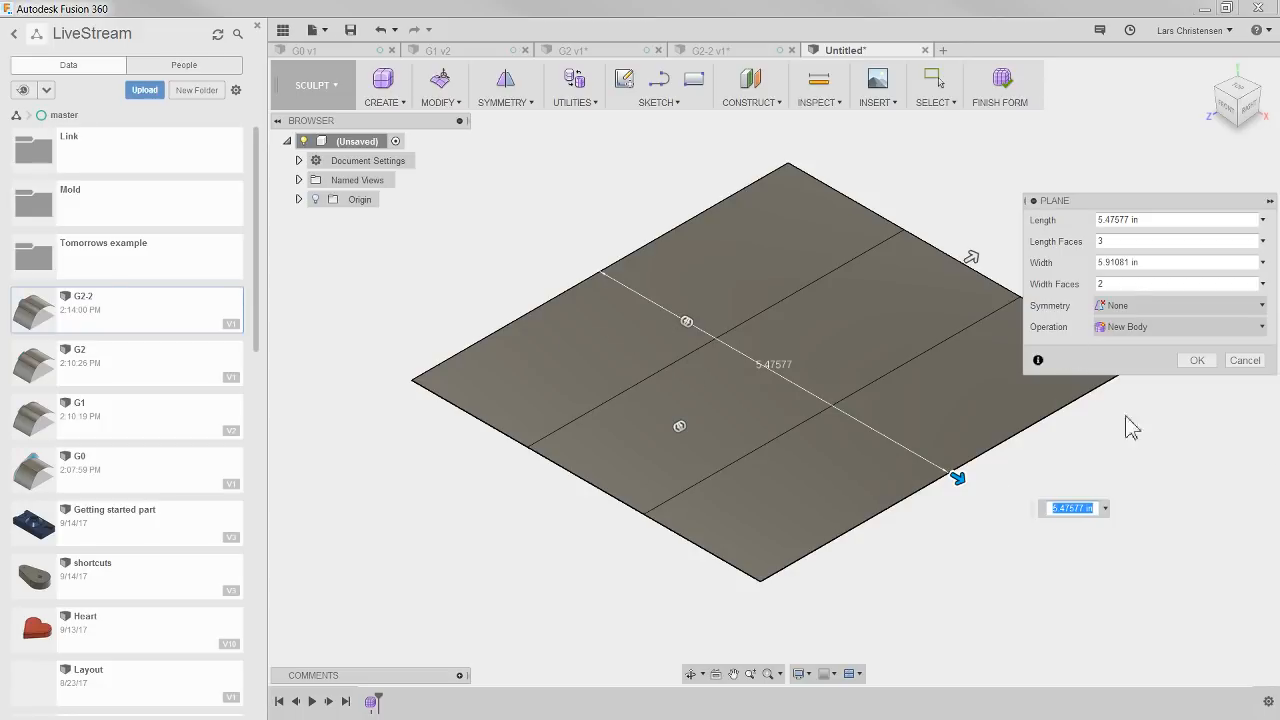
{"action": "left_click", "coordinate": [1199, 361]}
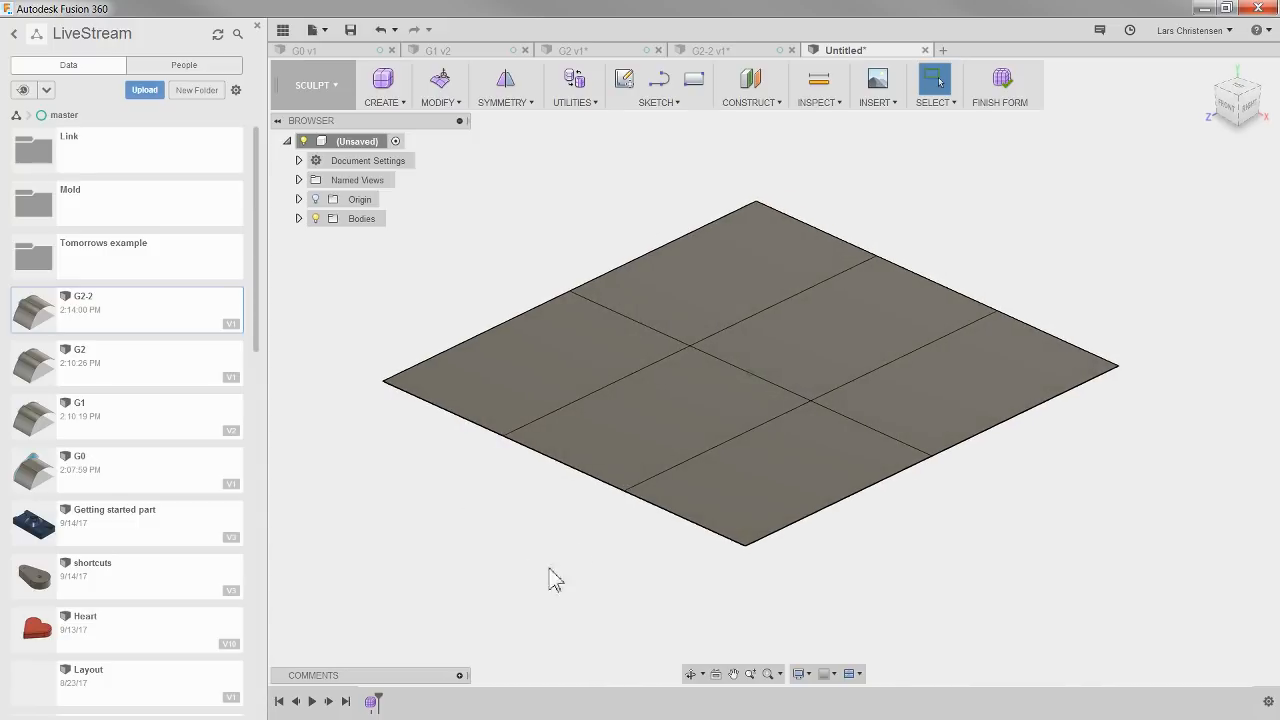
Raise the plane's two middle faces about 1.76 in with Edit Form to arch the surface.
{"action": "left_click", "coordinate": [617, 456]}
{"action": "left_click", "coordinate": [864, 348]}
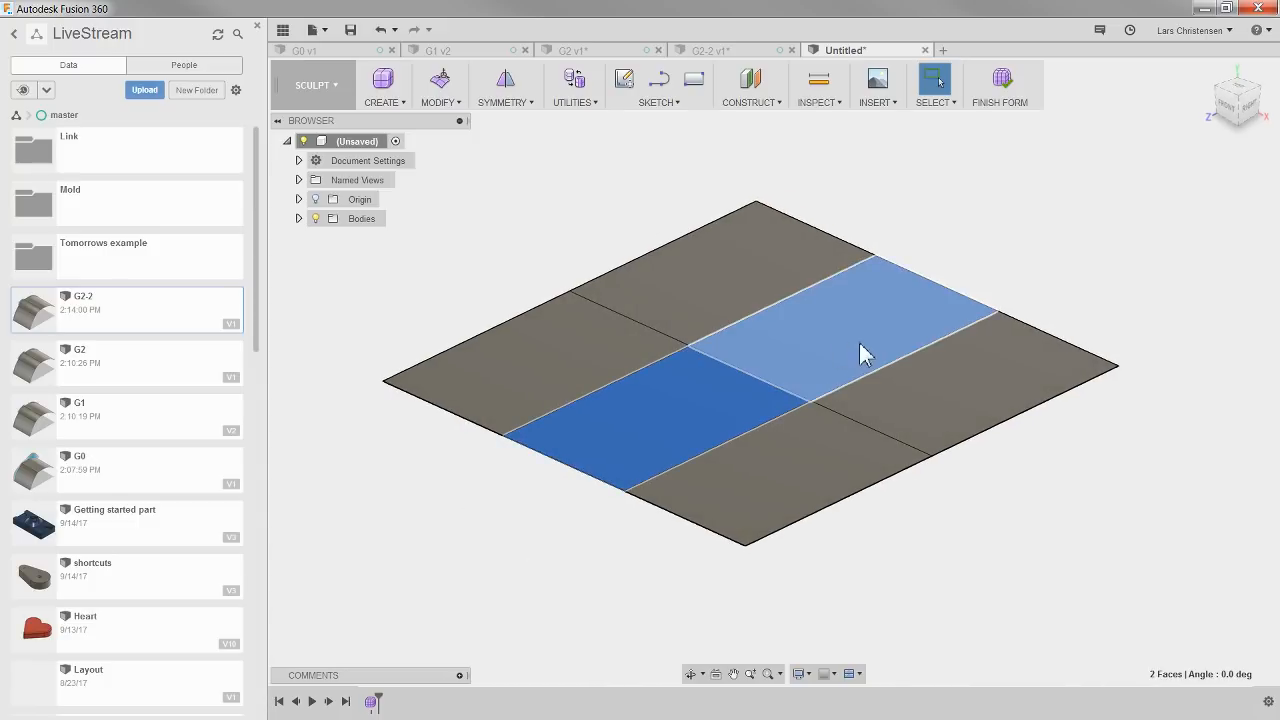
{"action": "right_click", "coordinate": [1030, 216]}
{"action": "left_click", "coordinate": [1072, 182]}
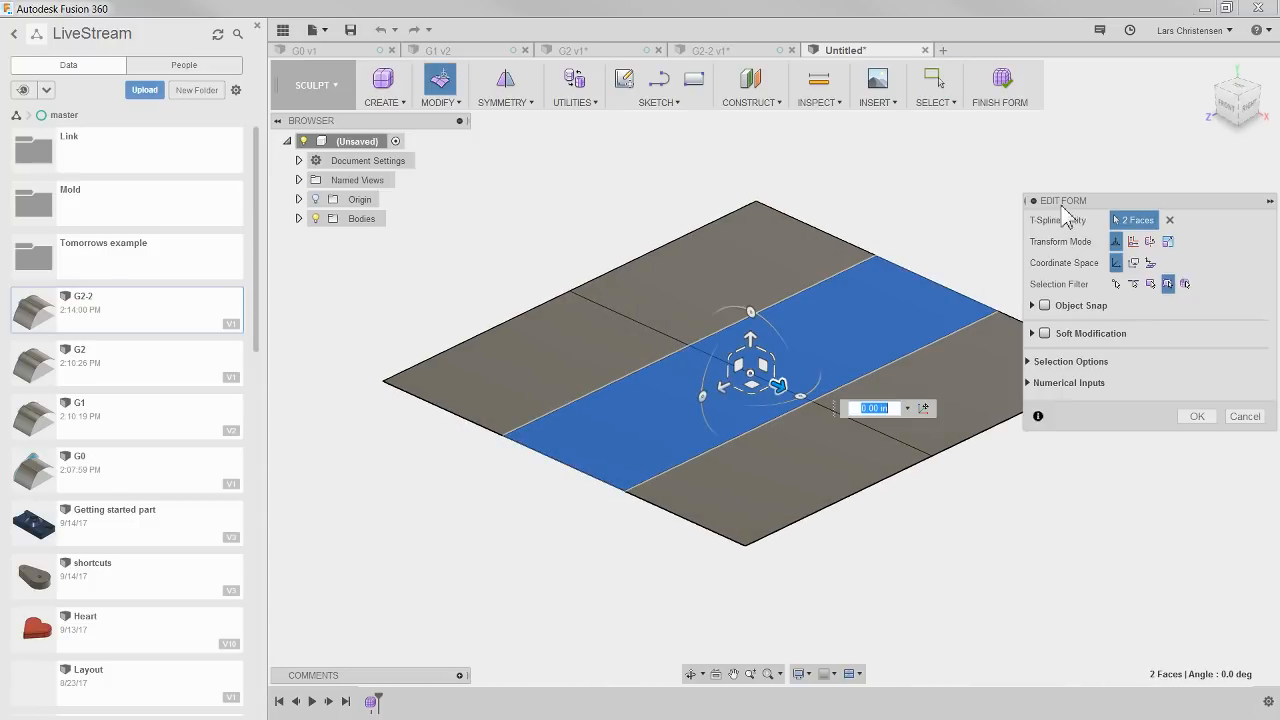
{"action": "left_click_drag", "start_coordinate": [750, 338], "coordinate": [754, 194]}
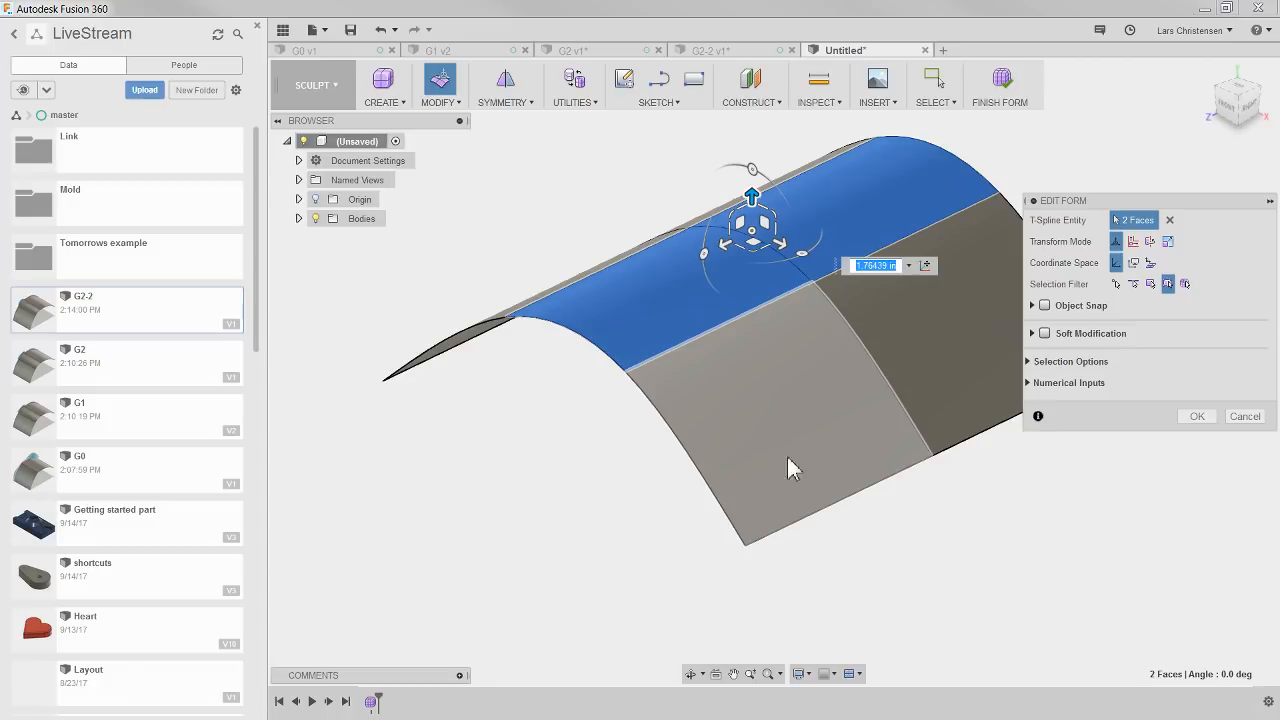
Lower the two middle faces to an offset of about 1.50 in and accept the form edit.
{"action": "mouse_move", "coordinate": [836, 400]}
{"action": "middle_mouse_down", "text": "shift"}
{"action": "mouse_move", "coordinate": [774, 354]}
{"action": "mouse_move", "coordinate": [668, 370]}
{"action": "middle_mouse_up", "text": "shift"}
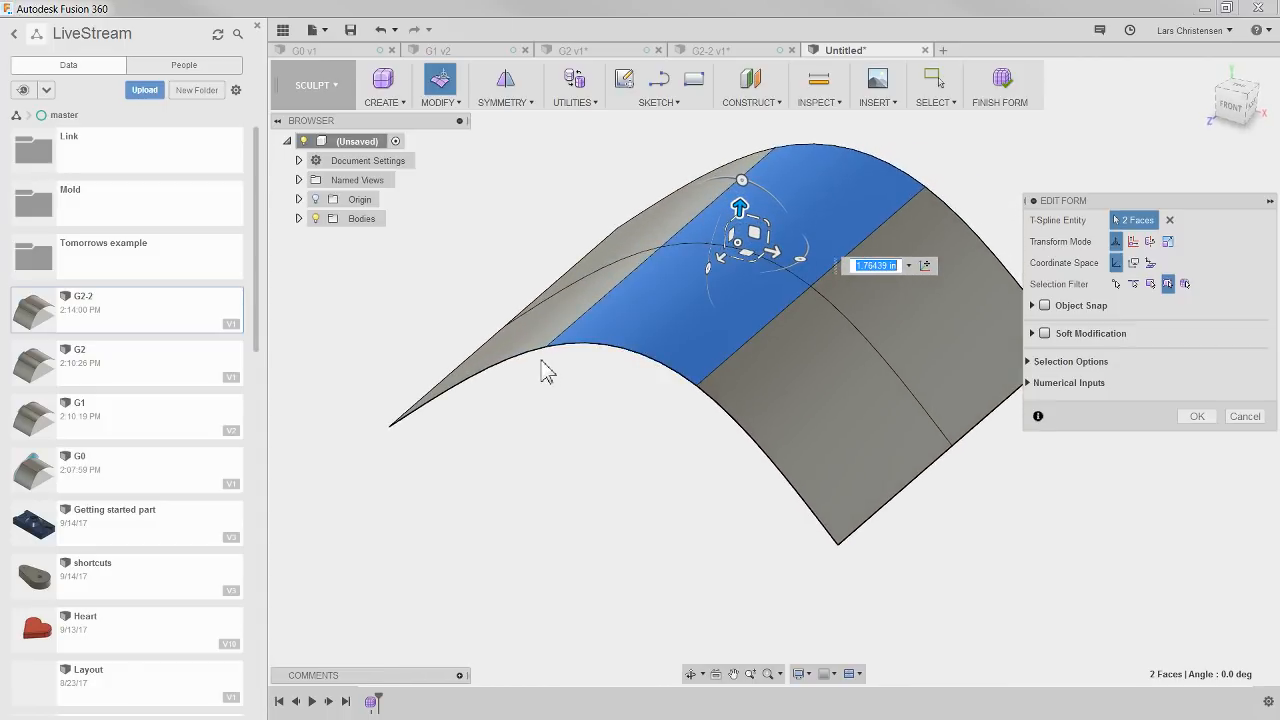
{"action": "mouse_move", "coordinate": [551, 363]}
{"action": "middle_mouse_down", "text": "shift"}
{"action": "mouse_move", "coordinate": [569, 363]}
{"action": "mouse_move", "coordinate": [477, 432]}
{"action": "middle_mouse_up", "text": "shift"}
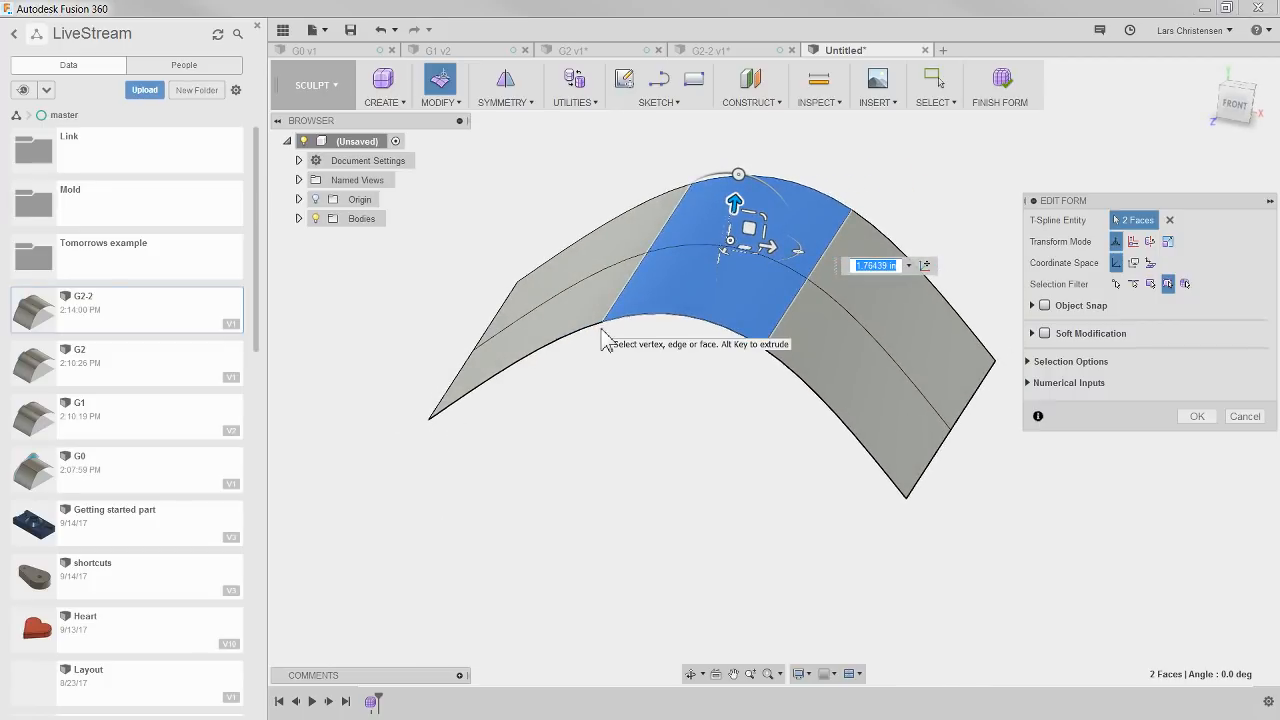
{"action": "middle_click_drag", "start_coordinate": [606, 330], "coordinate": [630, 318], "text": "shift"}
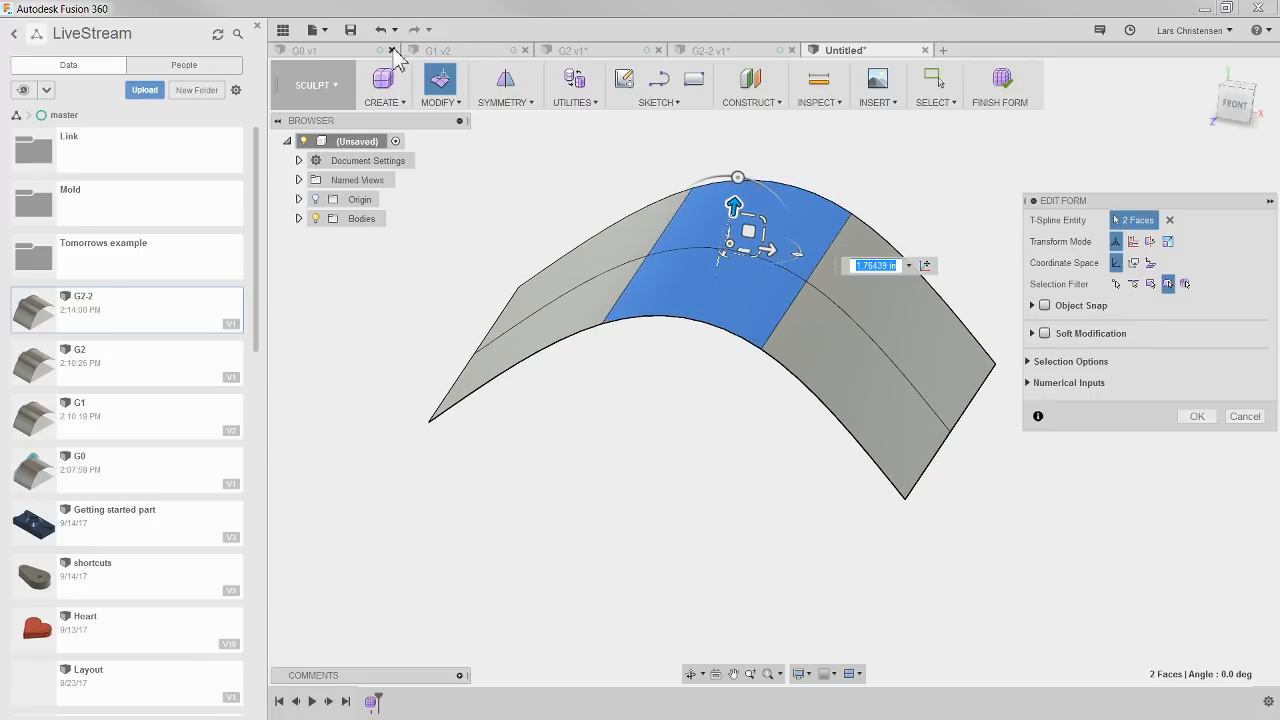
{"action": "middle_click_drag", "start_coordinate": [594, 366], "coordinate": [569, 354], "text": "shift"}
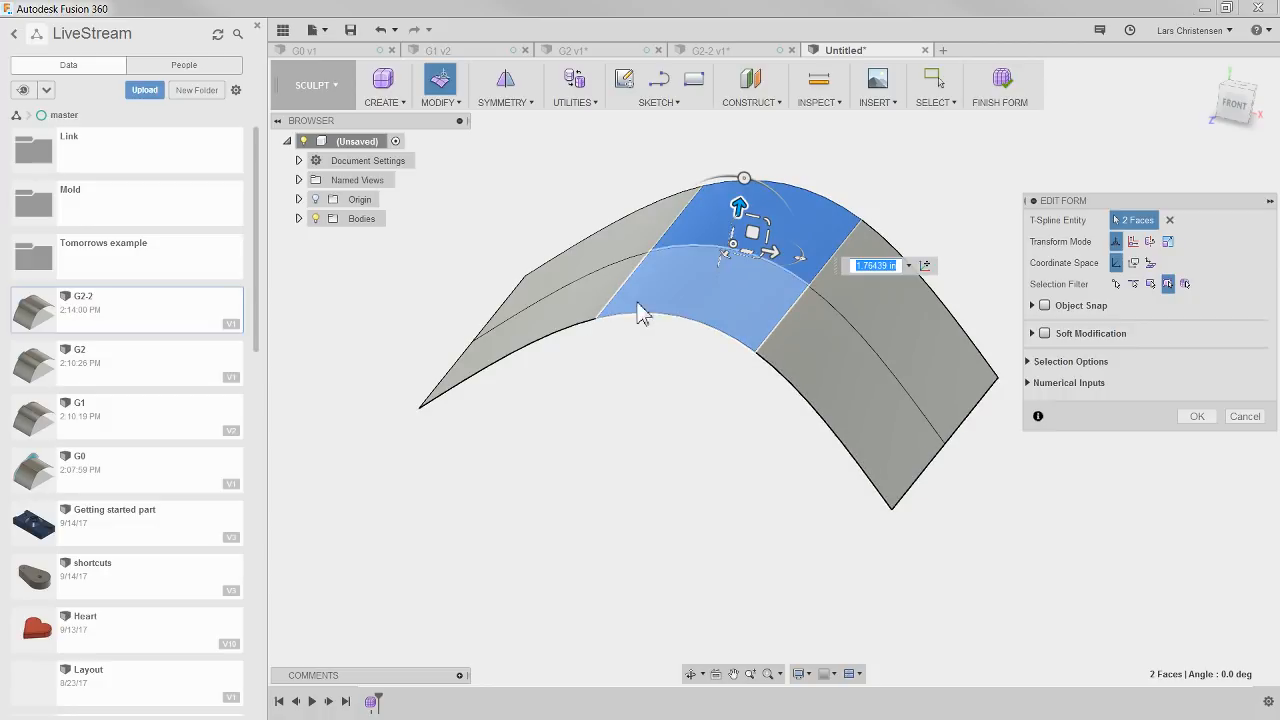
{"action": "middle_click_drag", "start_coordinate": [503, 377], "coordinate": [594, 413], "text": "shift"}
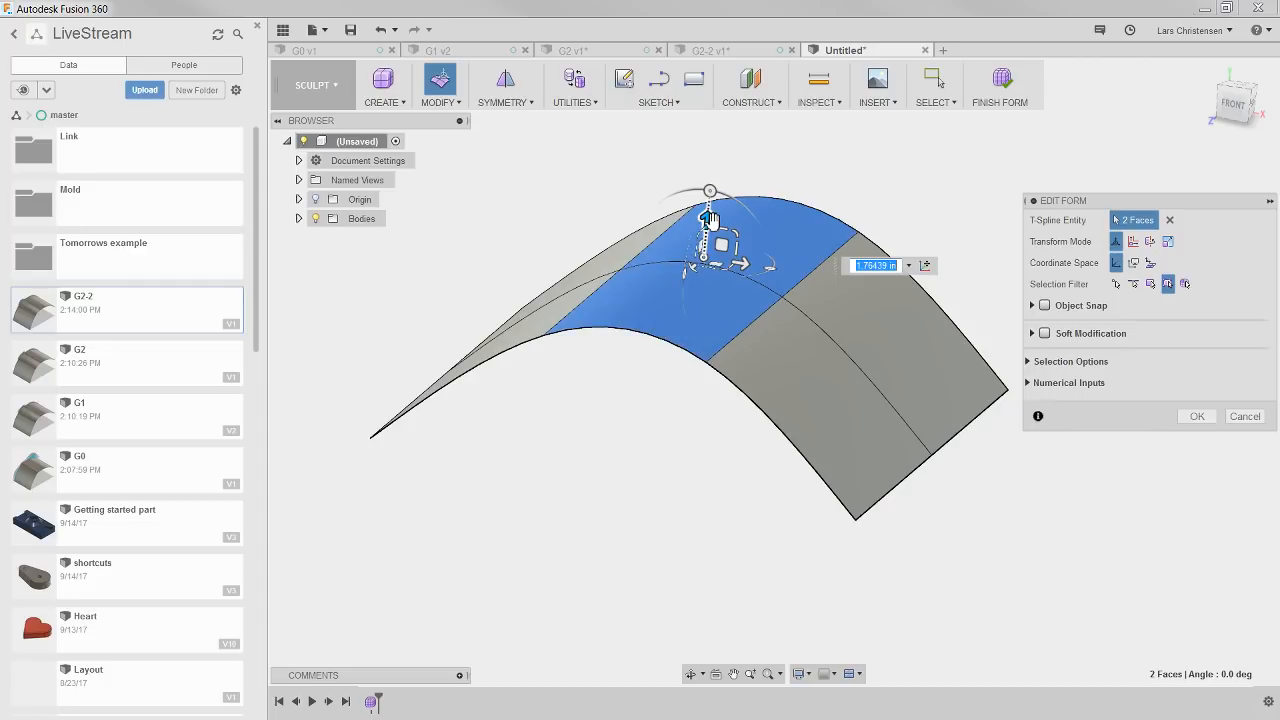
{"action": "left_click_drag", "start_coordinate": [708, 218], "coordinate": [665, 250]}
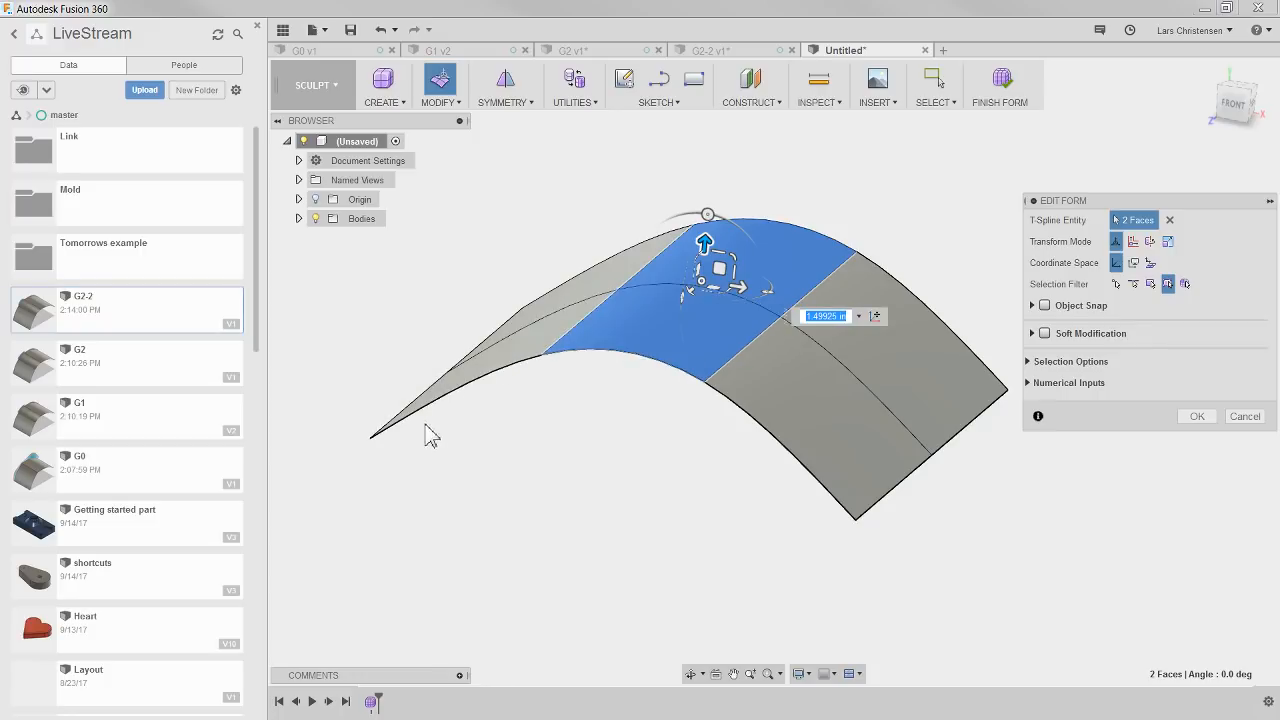
{"action": "left_click", "coordinate": [1197, 417]}
{"action": "left_click", "coordinate": [717, 470]}
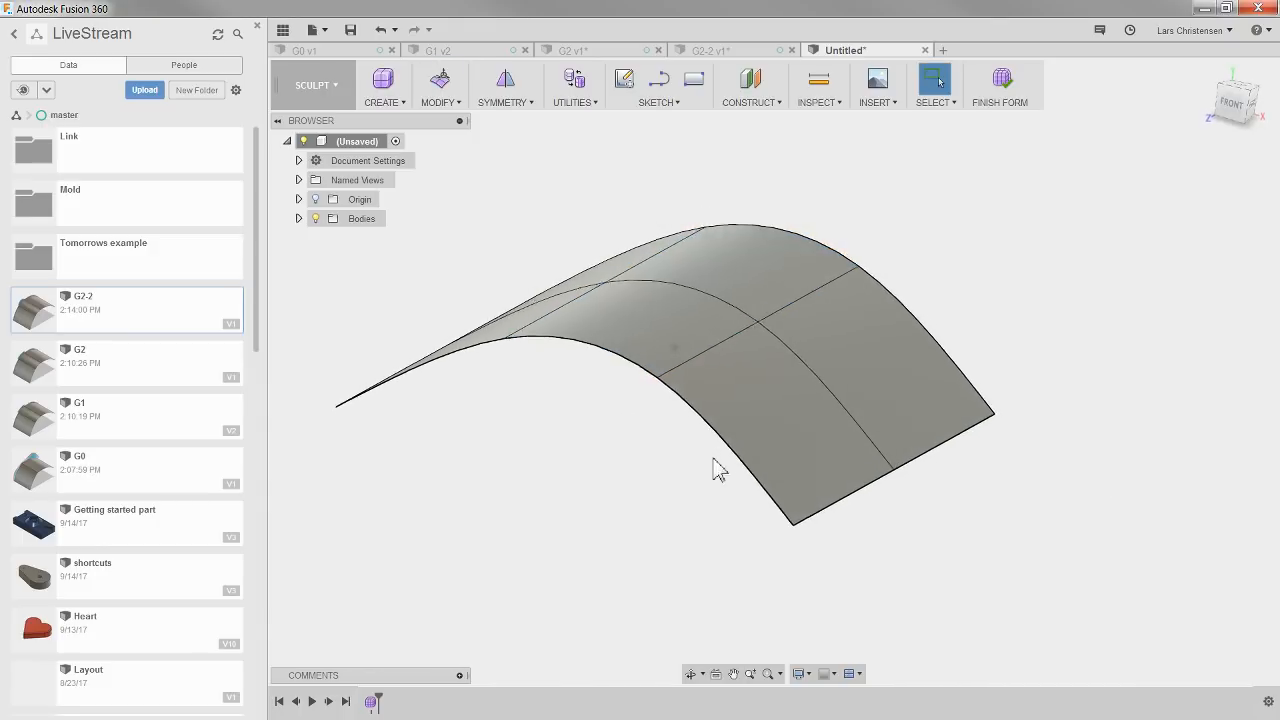
Raise the edge loop along the front side of the two middle faces about 0.99 in with Edit Form.
{"action": "right_click", "coordinate": [1046, 250]}
{"action": "left_click", "coordinate": [1086, 229]}
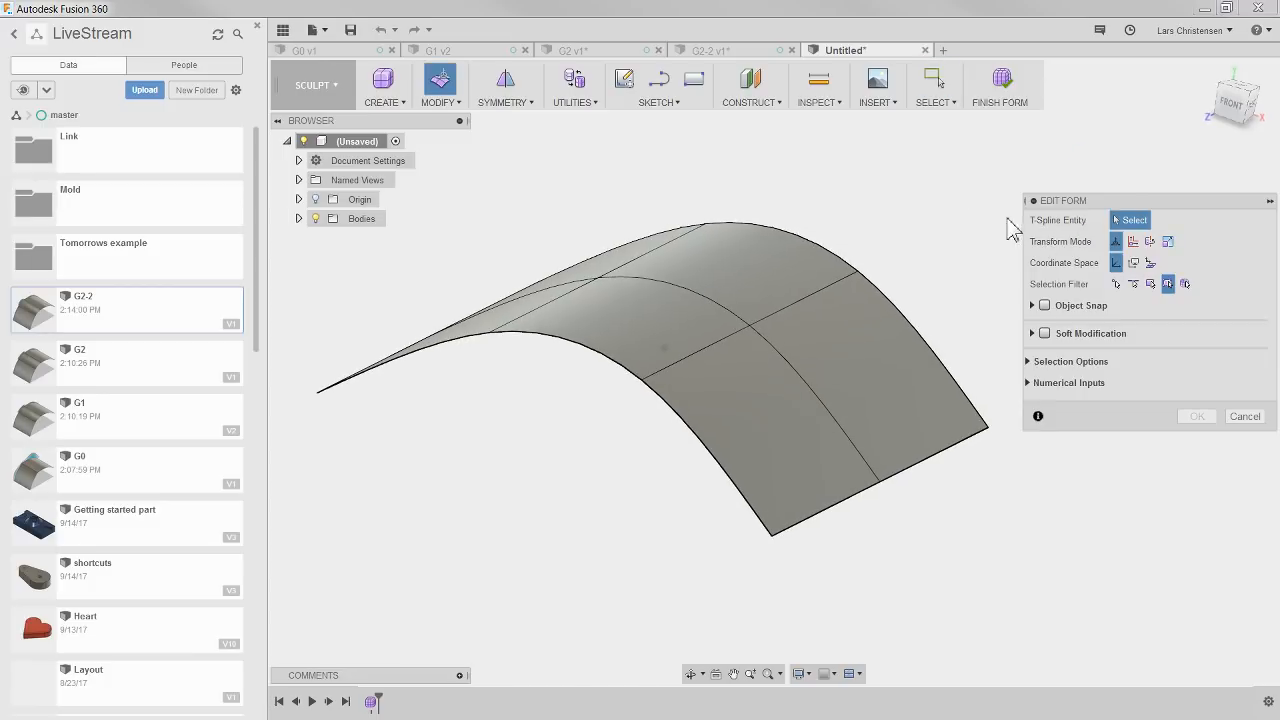
{"action": "double_click", "coordinate": [735, 335]}
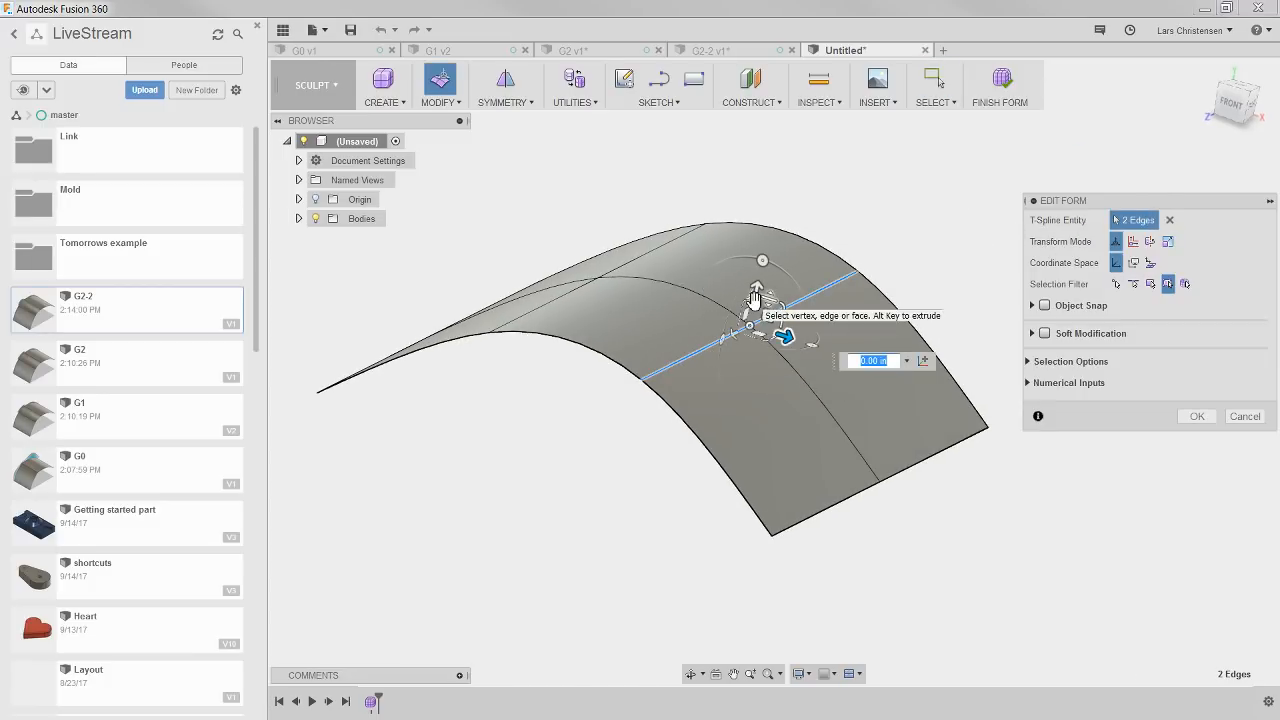
{"action": "left_click_drag", "start_coordinate": [787, 335], "coordinate": [774, 201]}
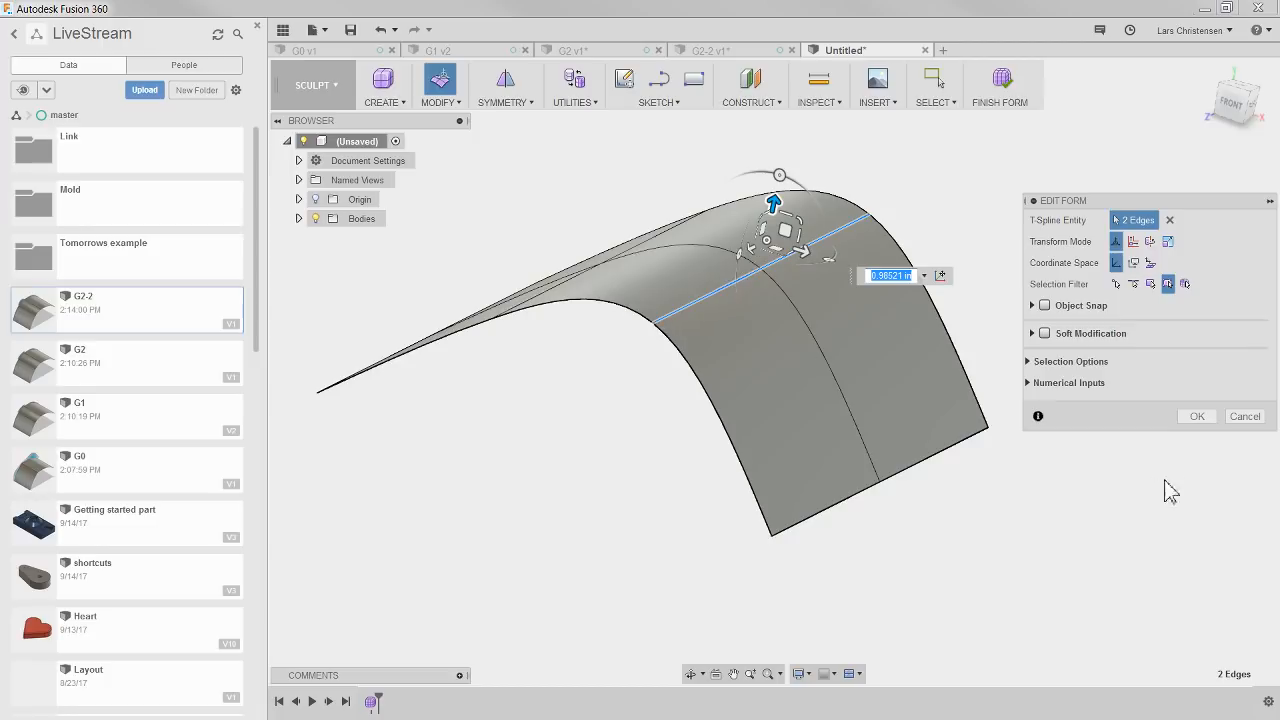
{"action": "left_click", "coordinate": [1196, 417]}
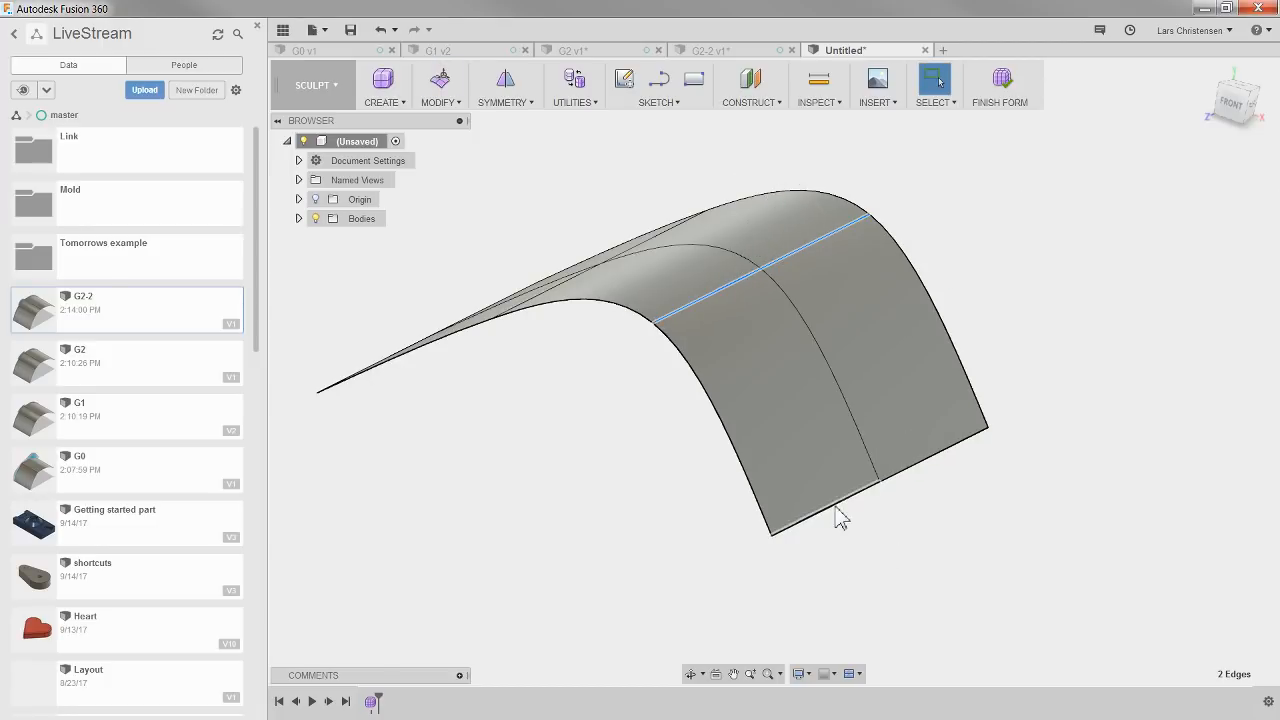
{"action": "left_click", "coordinate": [786, 537]}
Run a Curvature Comb Analysis on two adjoining edges along the front side of the sculpted surface.
{"action": "middle_click_drag", "start_coordinate": [671, 323], "coordinate": [560, 158], "text": "shift"}
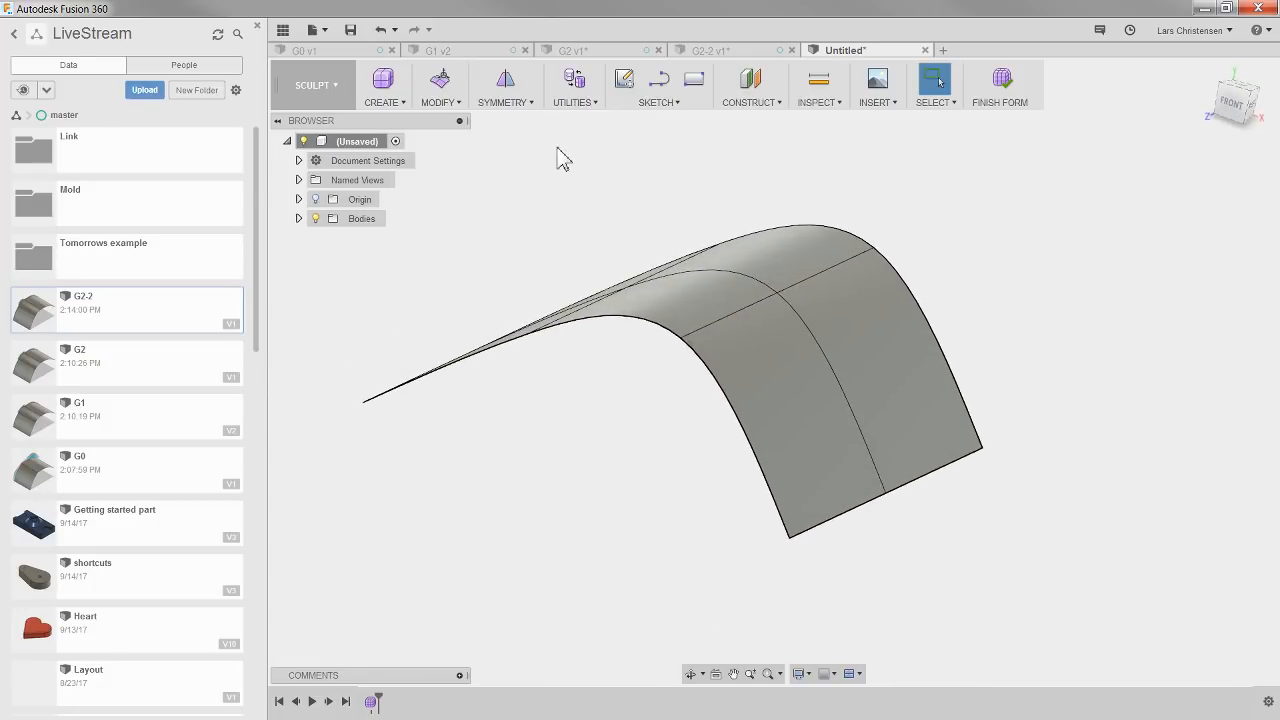
{"action": "left_click", "coordinate": [817, 100]}
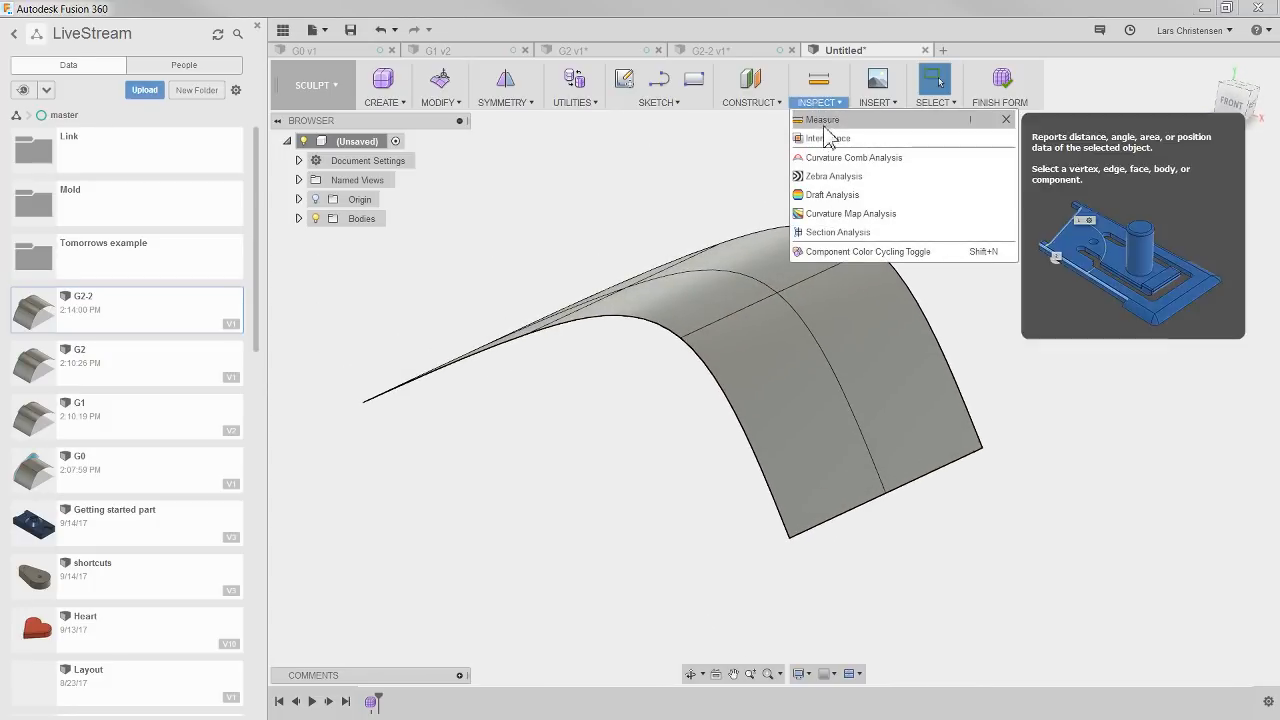
{"action": "left_click", "coordinate": [829, 160]}
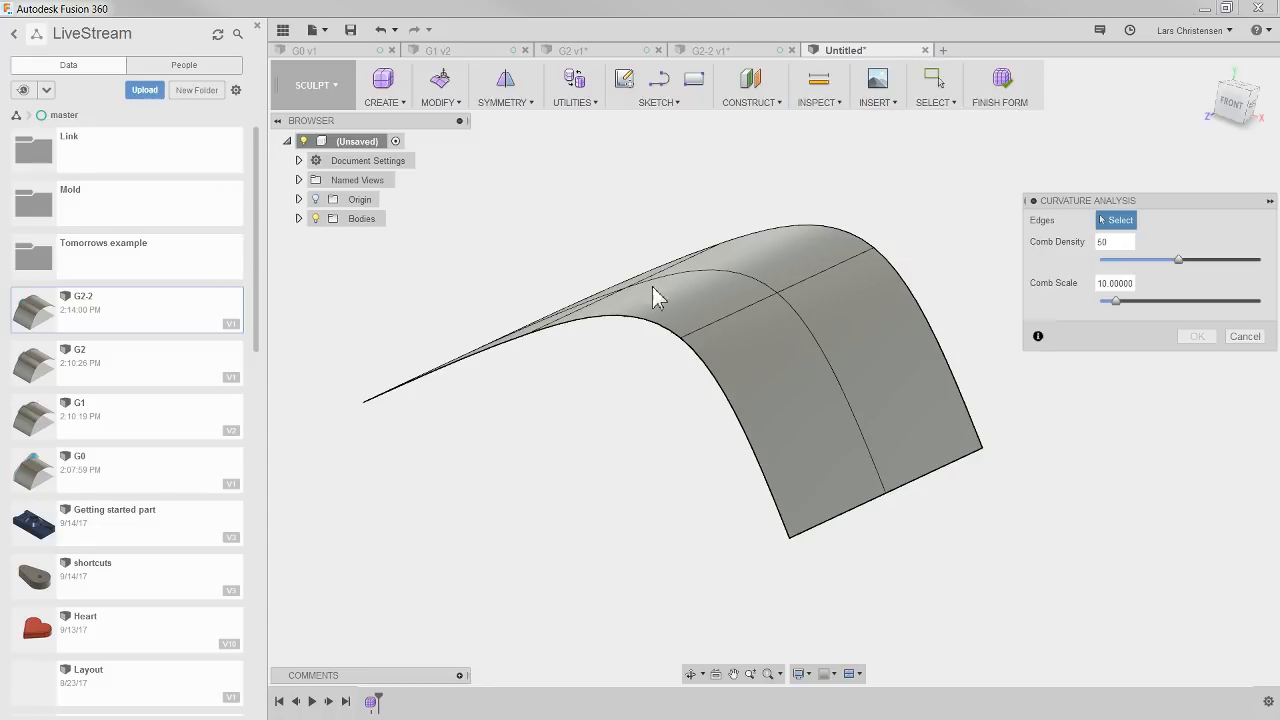
{"action": "left_click", "coordinate": [658, 338]}
{"action": "left_click", "coordinate": [705, 372]}
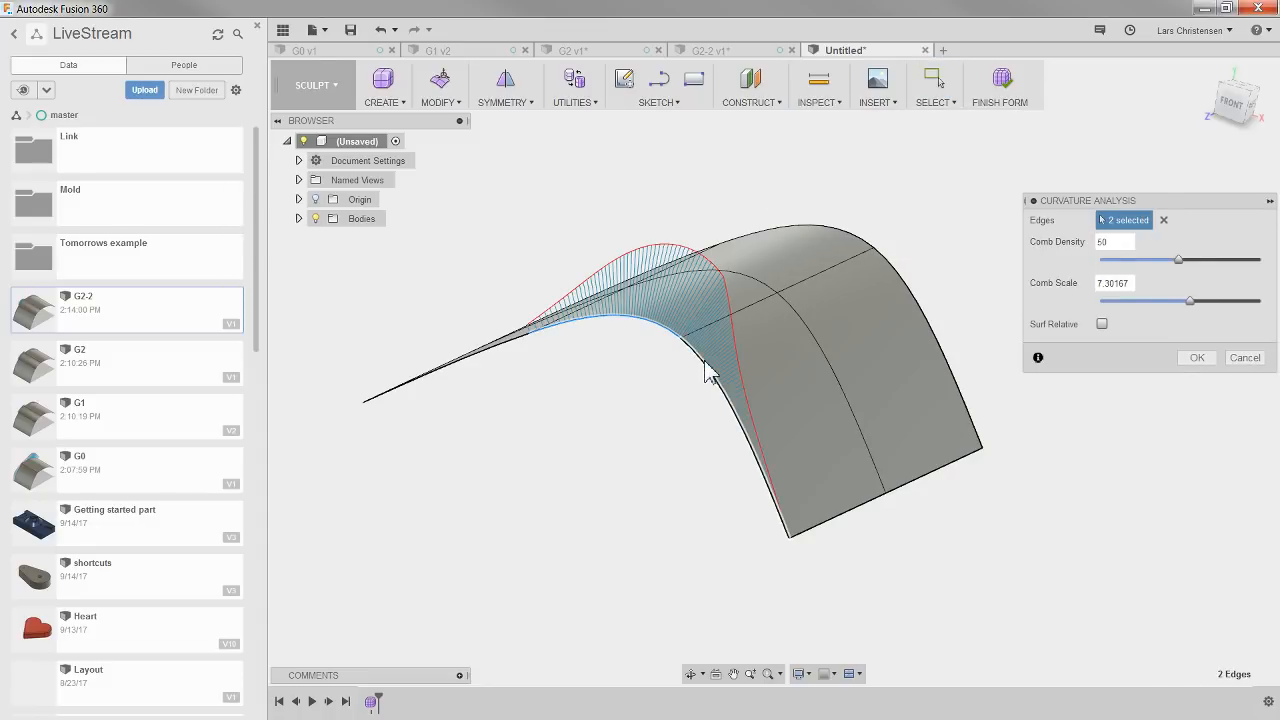
{"action": "middle_click_drag", "start_coordinate": [786, 366], "coordinate": [660, 258], "text": "shift"}
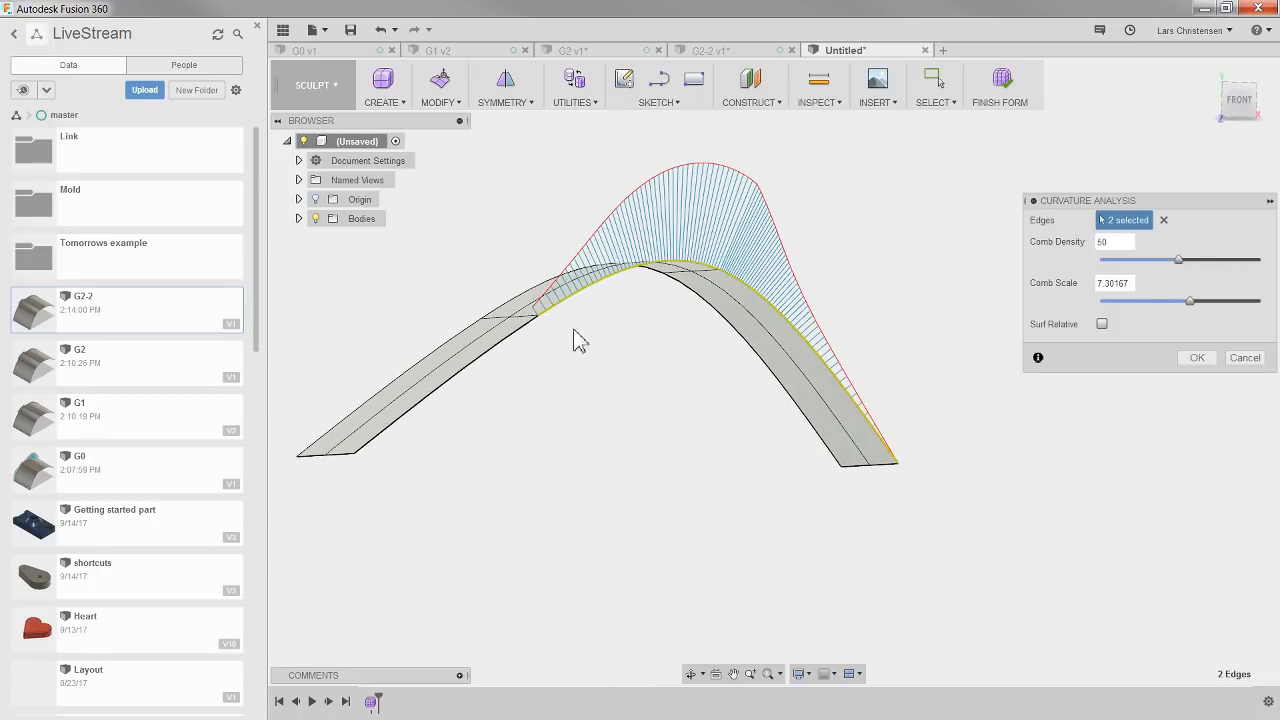
{"action": "mouse_move", "coordinate": [790, 250]}
{"action": "middle_mouse_down", "text": "shift"}
{"action": "mouse_move", "coordinate": [809, 277]}
{"action": "mouse_move", "coordinate": [609, 346]}
{"action": "mouse_move", "coordinate": [596, 333]}
{"action": "mouse_move", "coordinate": [600, 374]}
{"action": "middle_mouse_up", "text": "shift"}
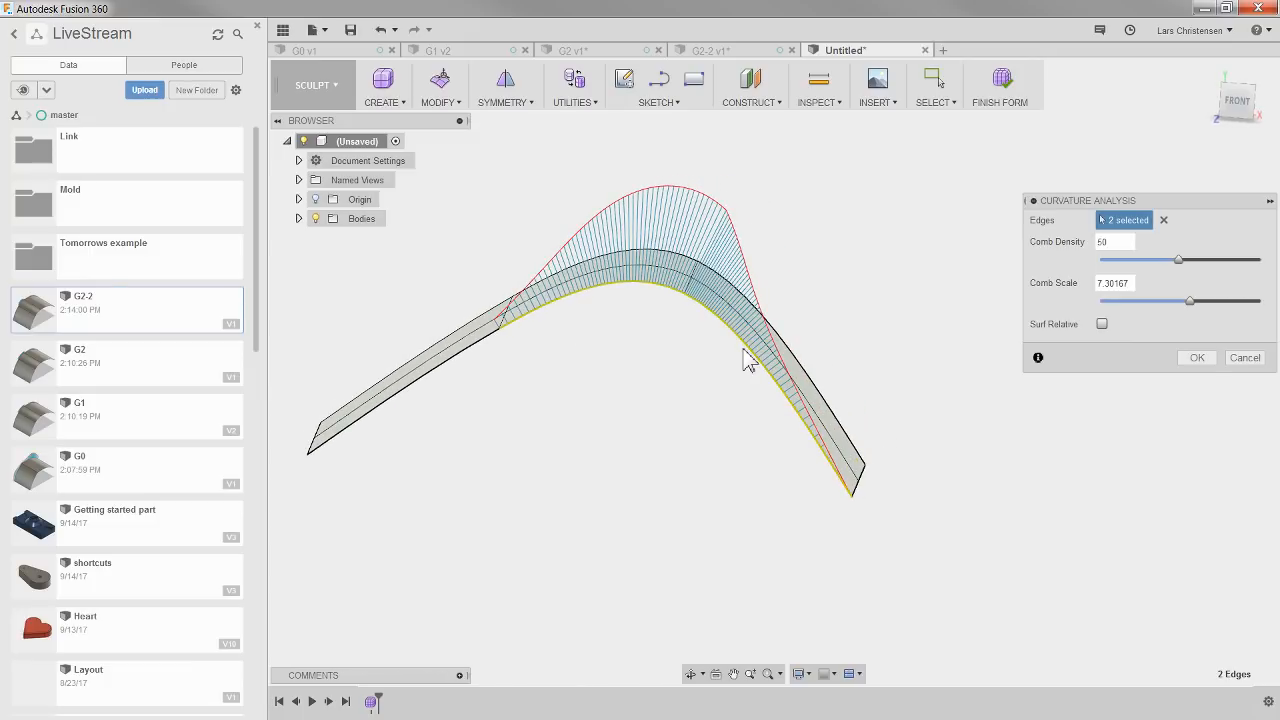
{"action": "middle_click_drag", "start_coordinate": [745, 360], "coordinate": [617, 126], "text": "shift"}
Compare the sculpted surface's curvature comb with the comb in the G2 design, and view the G2-2 surface.
{"action": "left_click", "coordinate": [610, 52]}
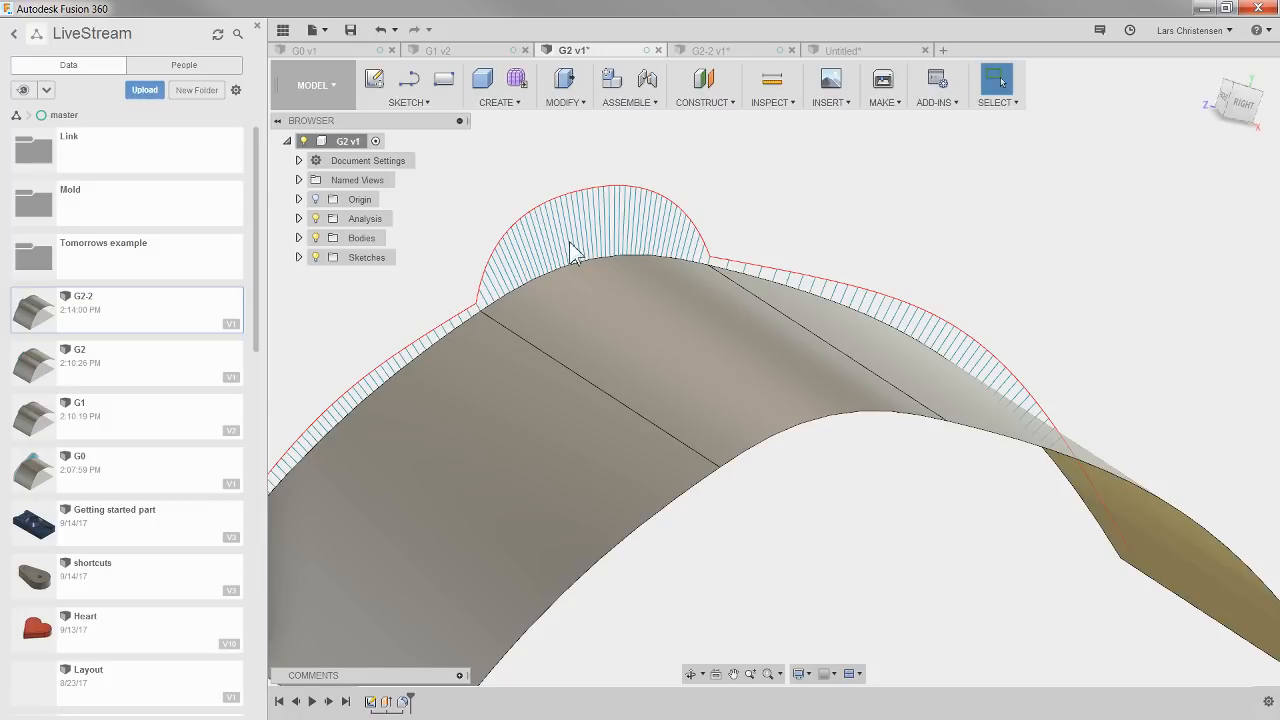
{"action": "left_click", "coordinate": [848, 55]}
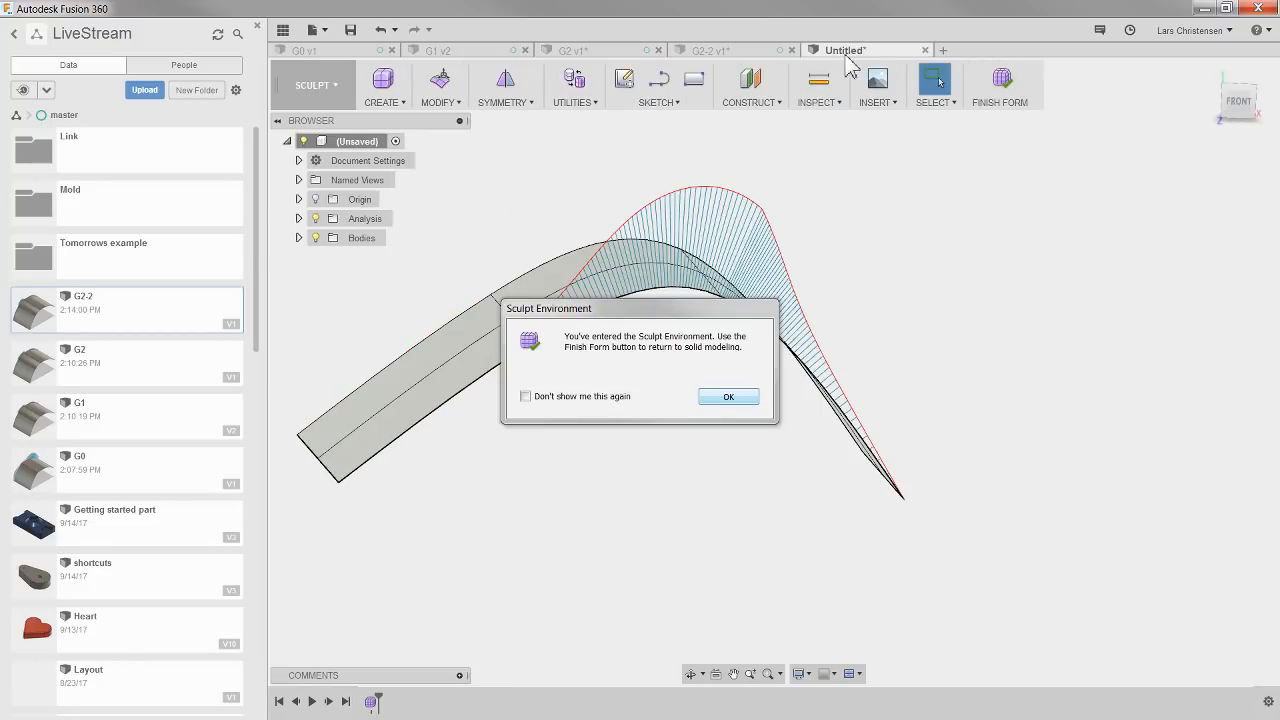
{"action": "left_click", "coordinate": [722, 390]}
{"action": "mouse_move", "coordinate": [720, 390]}
{"action": "middle_mouse_down", "text": "shift"}
{"action": "mouse_move", "coordinate": [697, 367]}
{"action": "mouse_move", "coordinate": [714, 380]}
{"action": "mouse_move", "coordinate": [666, 391]}
{"action": "mouse_move", "coordinate": [590, 285]}
{"action": "mouse_move", "coordinate": [686, 251]}
{"action": "mouse_move", "coordinate": [614, 251]}
{"action": "mouse_move", "coordinate": [529, 171]}
{"action": "mouse_move", "coordinate": [548, 157]}
{"action": "middle_mouse_up", "text": "shift"}
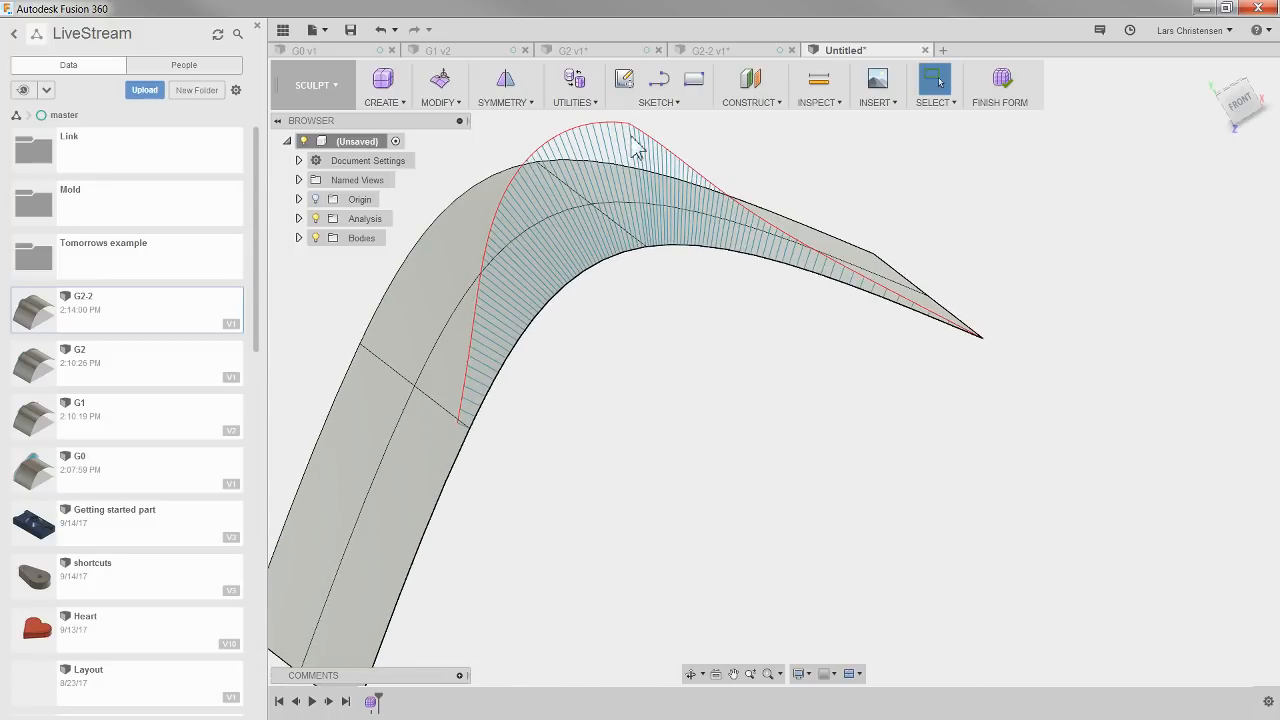
{"action": "mouse_move", "coordinate": [631, 142]}
{"action": "middle_mouse_down", "text": "shift"}
{"action": "mouse_move", "coordinate": [746, 194]}
{"action": "mouse_move", "coordinate": [697, 194]}
{"action": "mouse_move", "coordinate": [600, 229]}
{"action": "mouse_move", "coordinate": [646, 209]}
{"action": "mouse_move", "coordinate": [823, 323]}
{"action": "mouse_move", "coordinate": [822, 350]}
{"action": "middle_mouse_up", "text": "shift"}
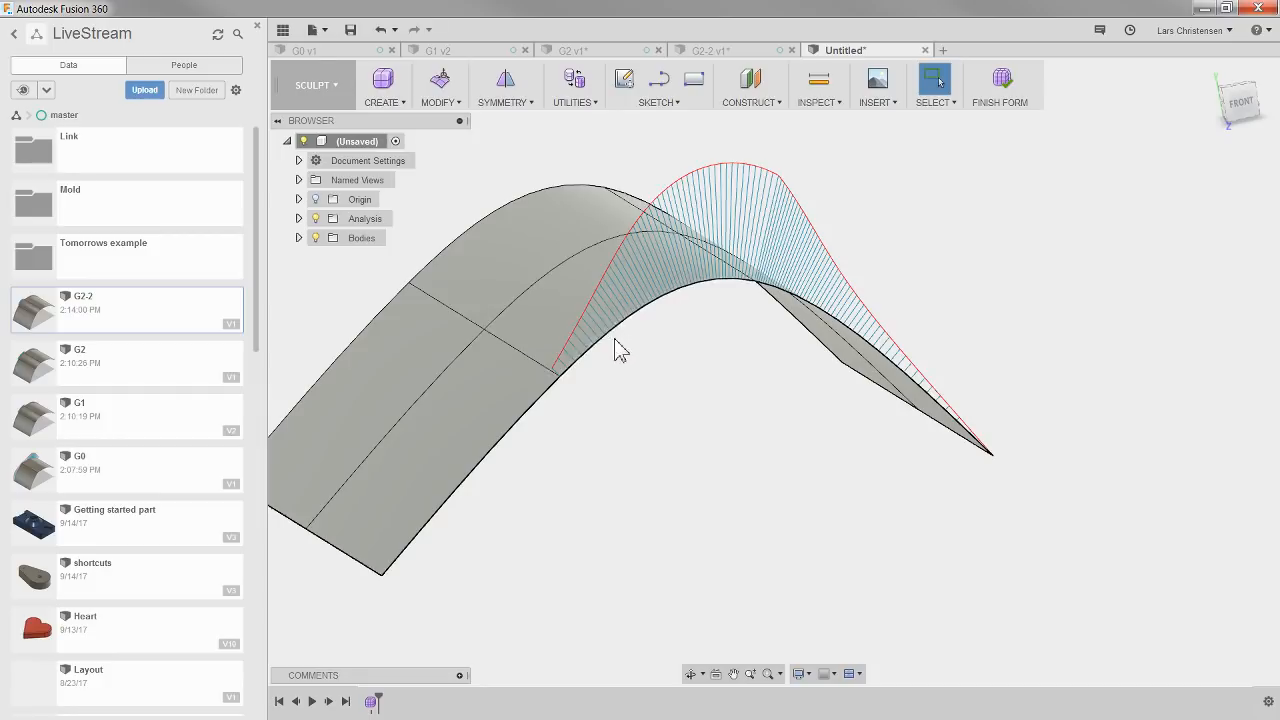
{"action": "left_click", "coordinate": [711, 50]}
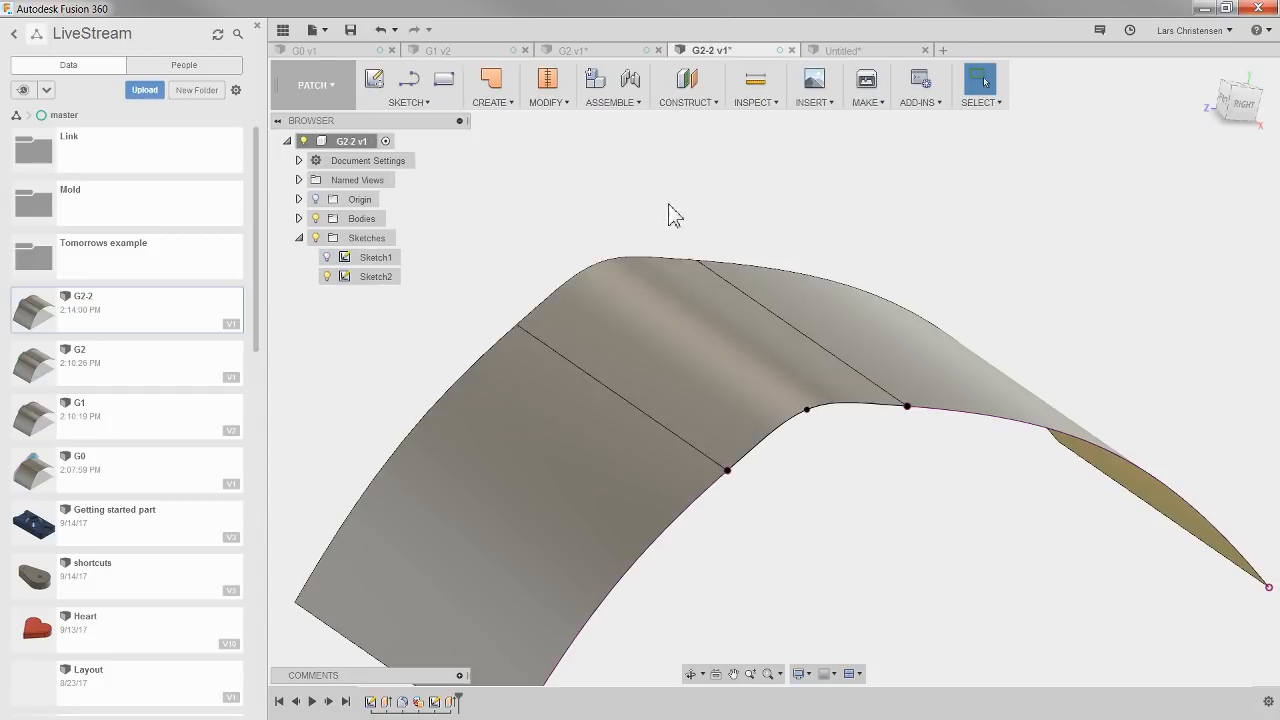
In a new design, sketch a 2 in diameter circle centred on the origin on a vertical origin plane.
{"action": "left_click", "coordinate": [943, 51]}
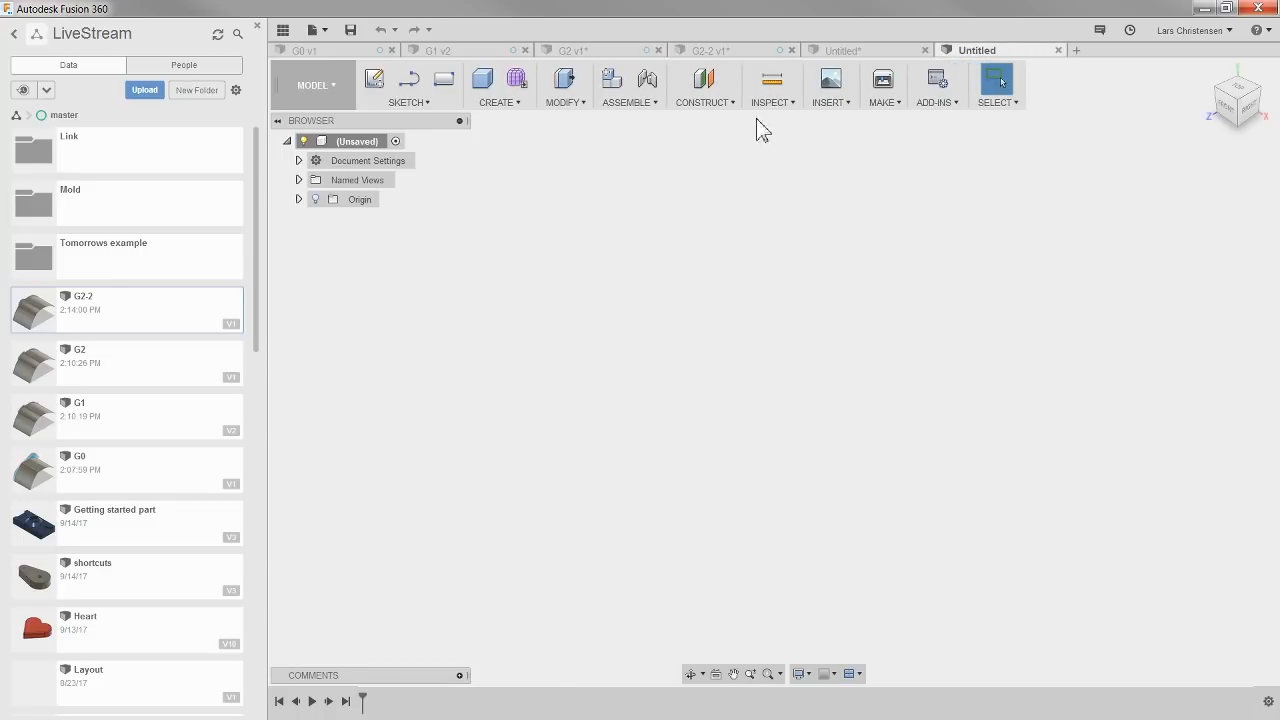
{"action": "left_click", "coordinate": [374, 82]}
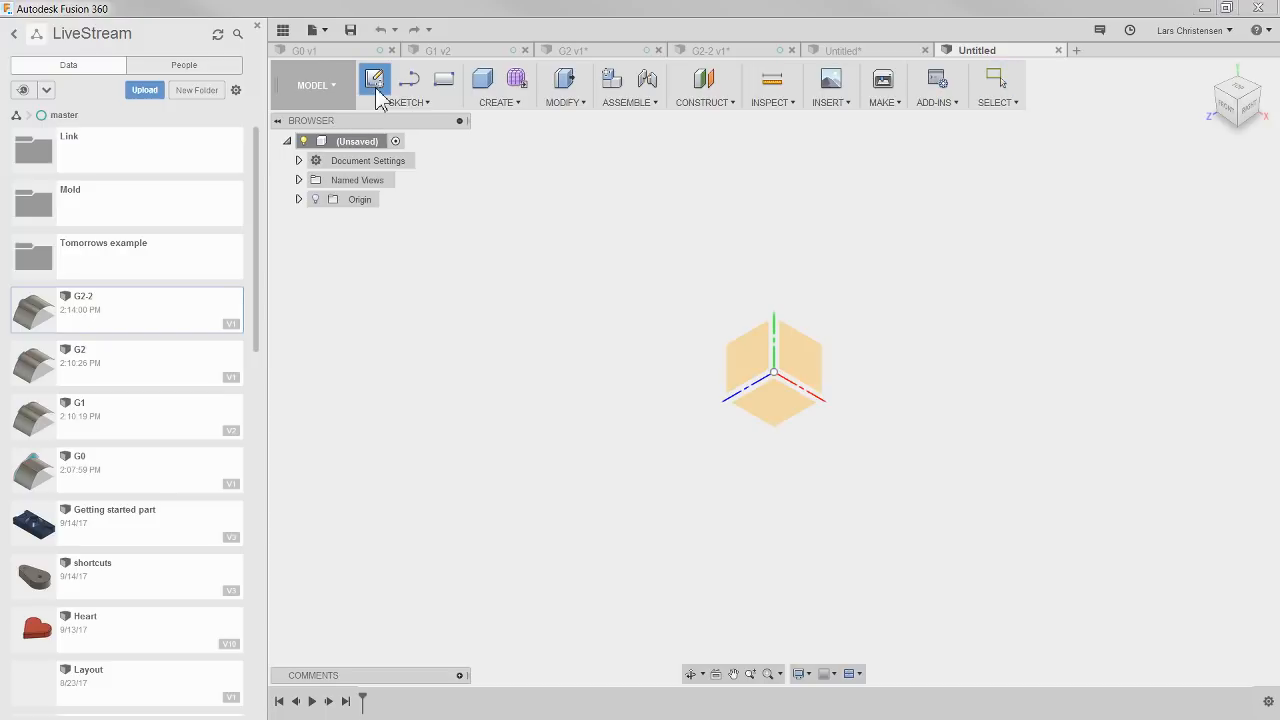
{"action": "left_click", "coordinate": [748, 360]}
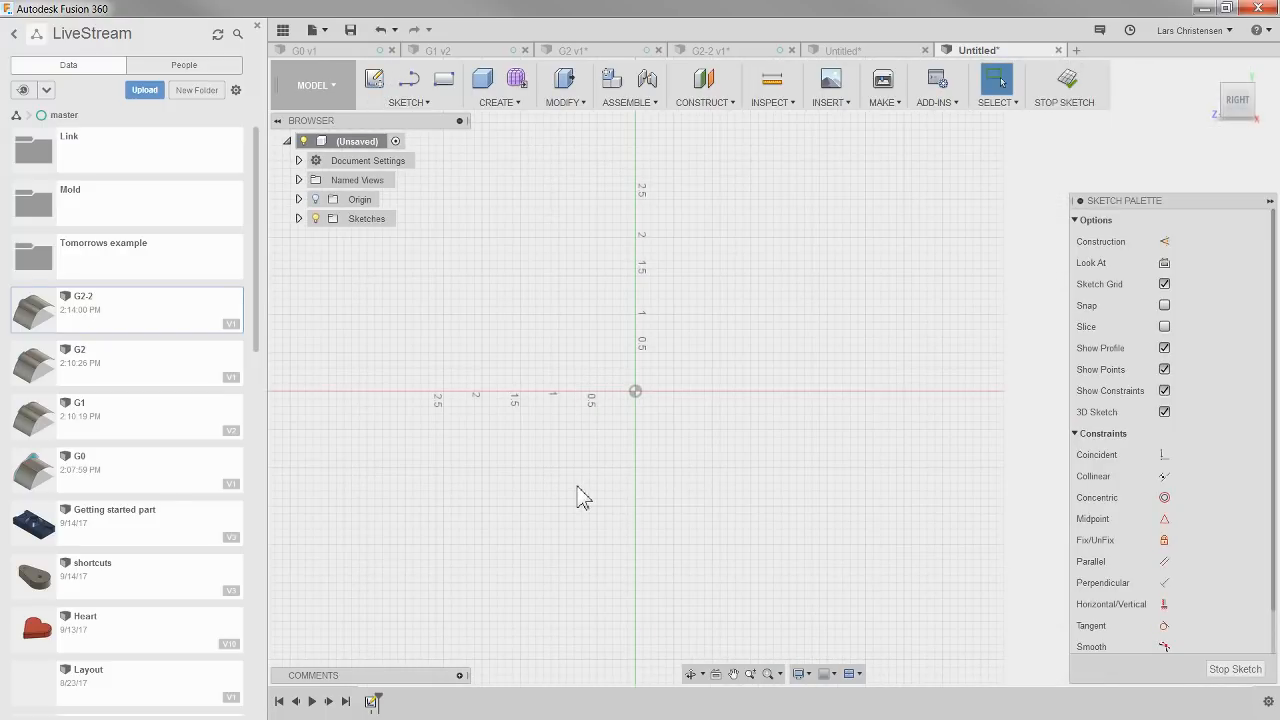
{"action": "key", "text": "c"}
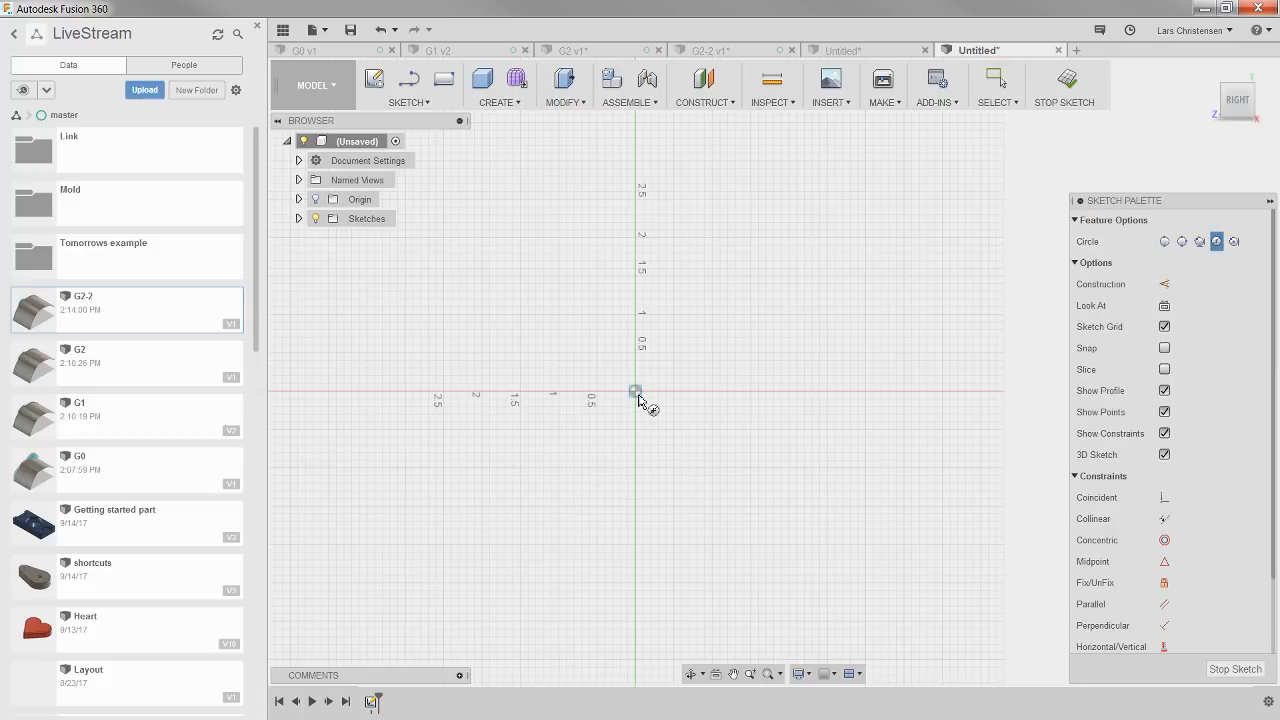
{"action": "left_click", "coordinate": [637, 394]}
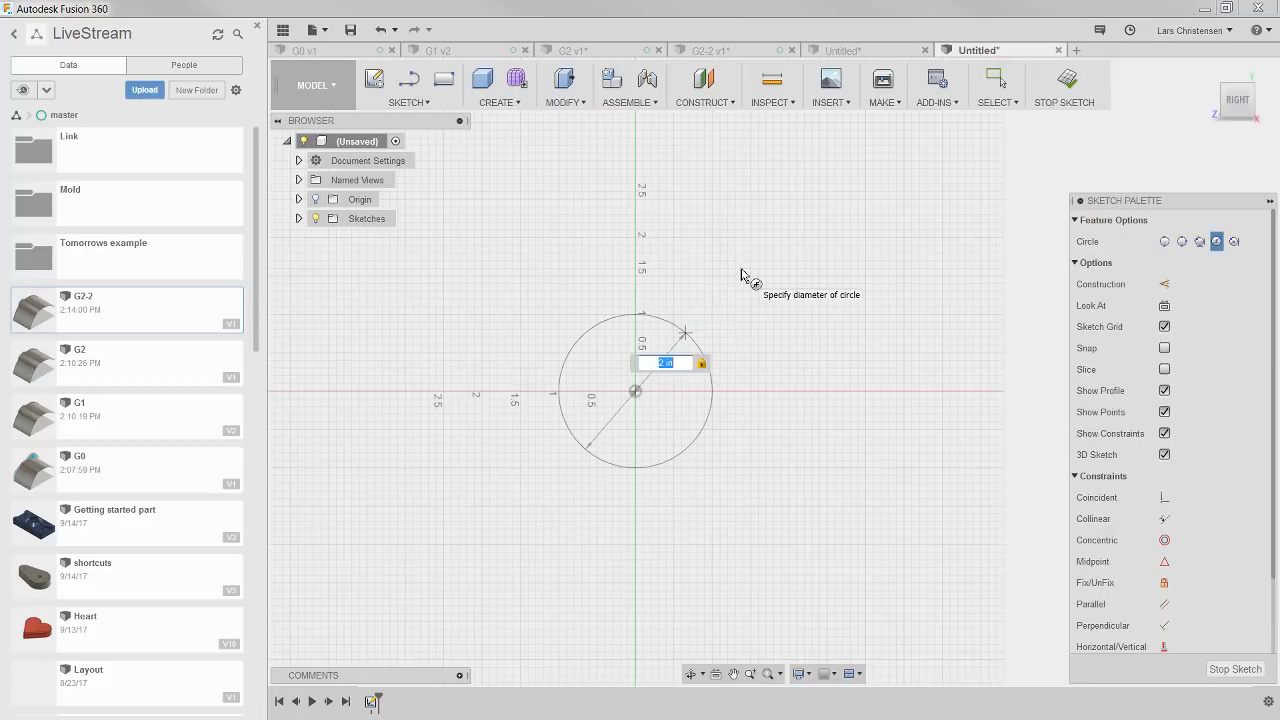
{"action": "key", "text": "Return"}
{"action": "key", "text": "Escape"}
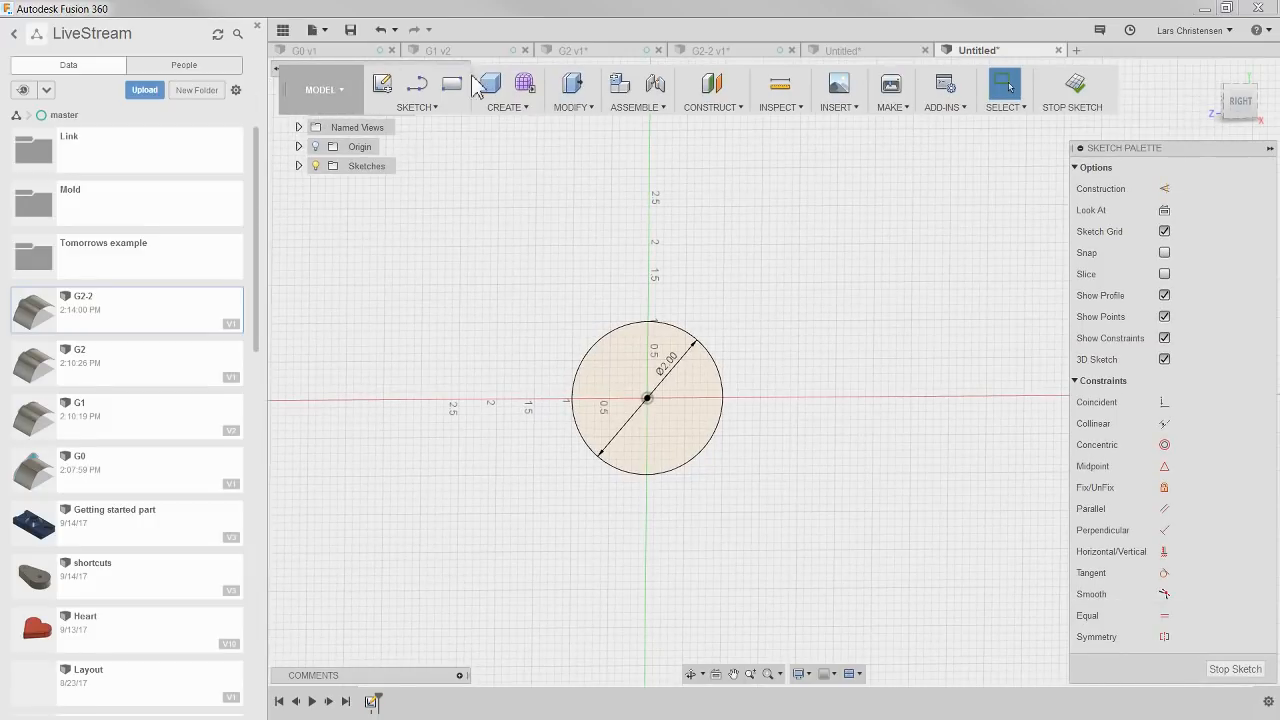
Switch to the Patch workspace and extrude the circle into an open cylindrical surface.
{"action": "left_click", "coordinate": [312, 98]}
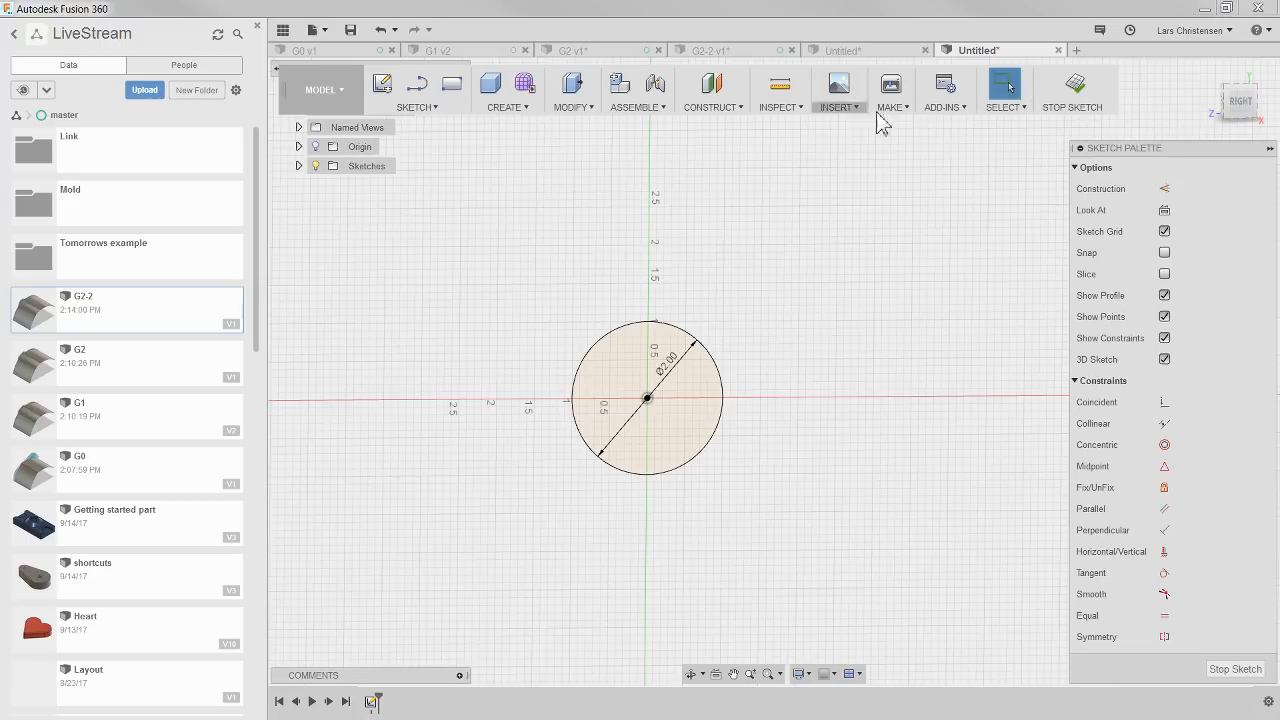
{"action": "left_click", "coordinate": [316, 86]}
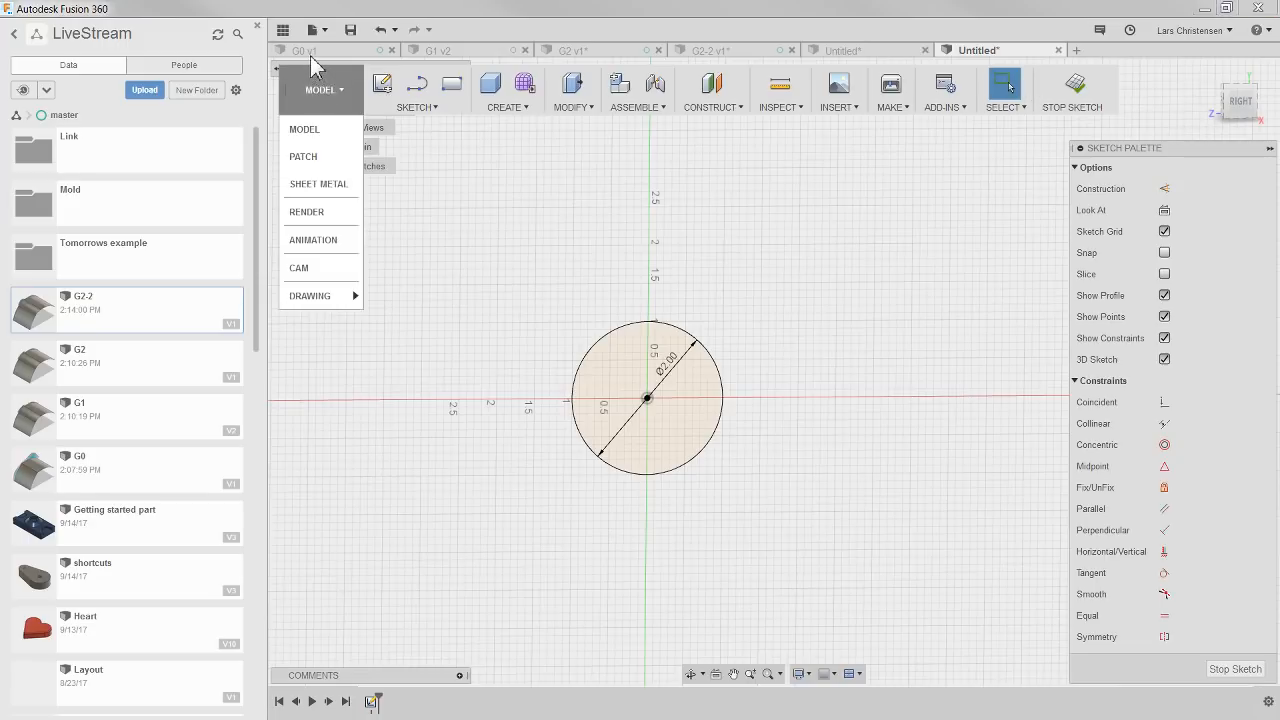
{"action": "left_click", "coordinate": [330, 157]}
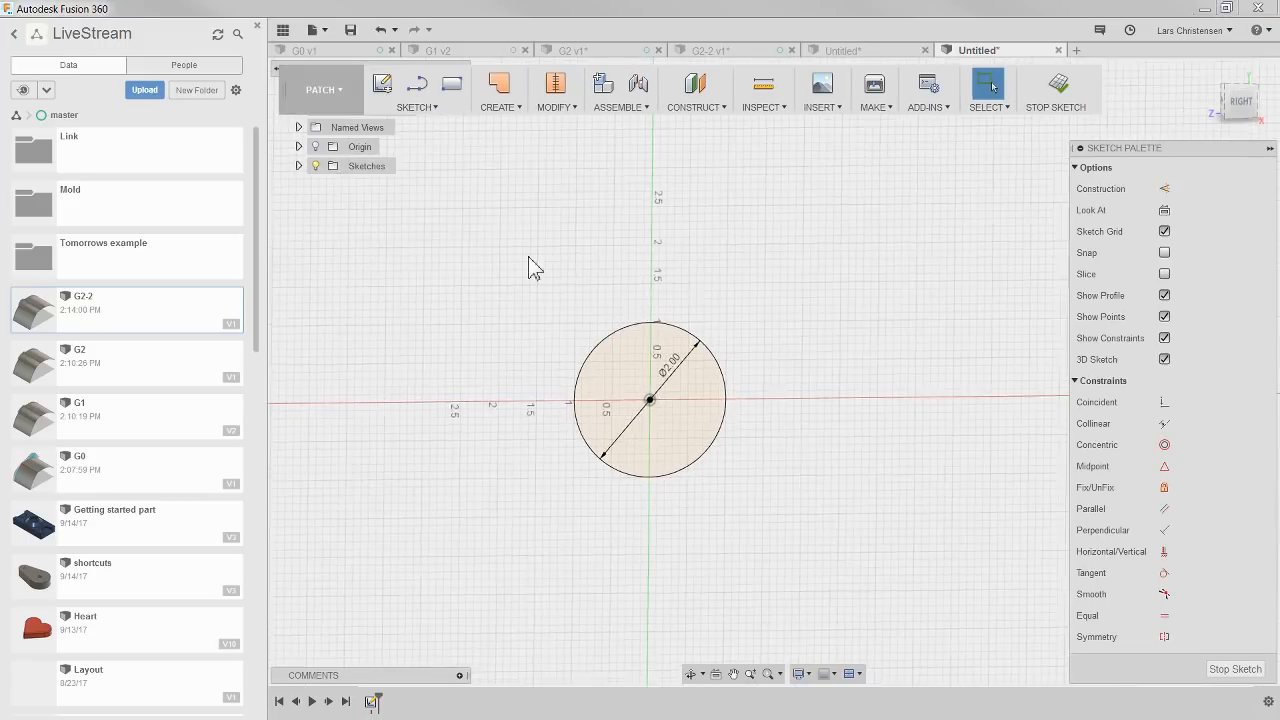
{"action": "left_click", "coordinate": [643, 354]}
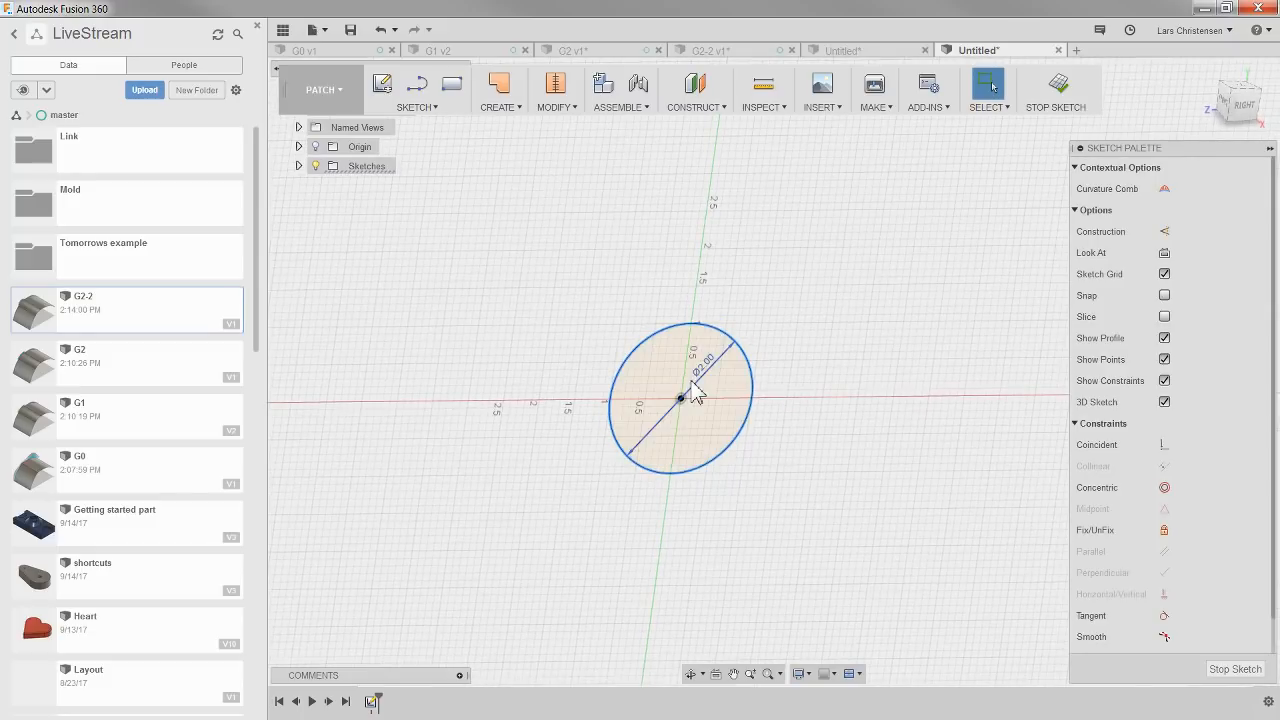
{"action": "middle_click_drag", "start_coordinate": [697, 392], "coordinate": [757, 400], "text": "shift"}
{"action": "left_click", "coordinate": [512, 110]}
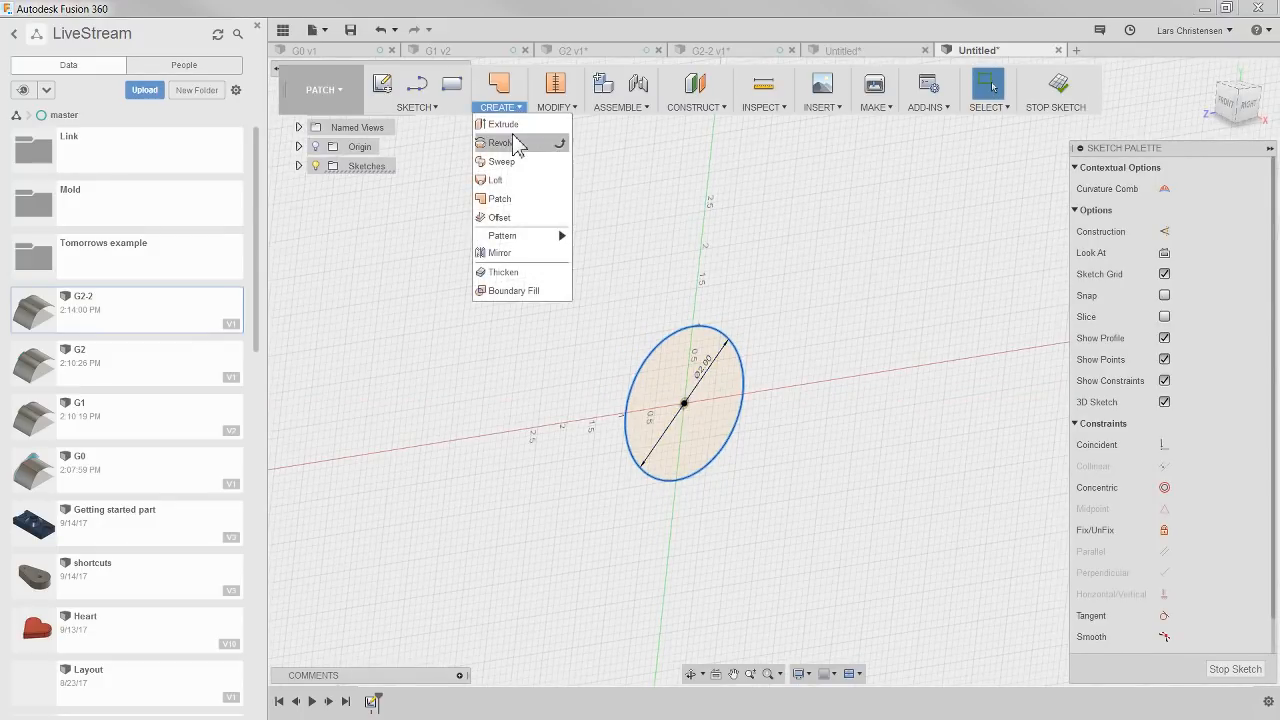
{"action": "left_click", "coordinate": [503, 125]}
{"action": "left_click_drag", "start_coordinate": [700, 329], "coordinate": [425, 218]}
{"action": "left_click", "coordinate": [1195, 357]}
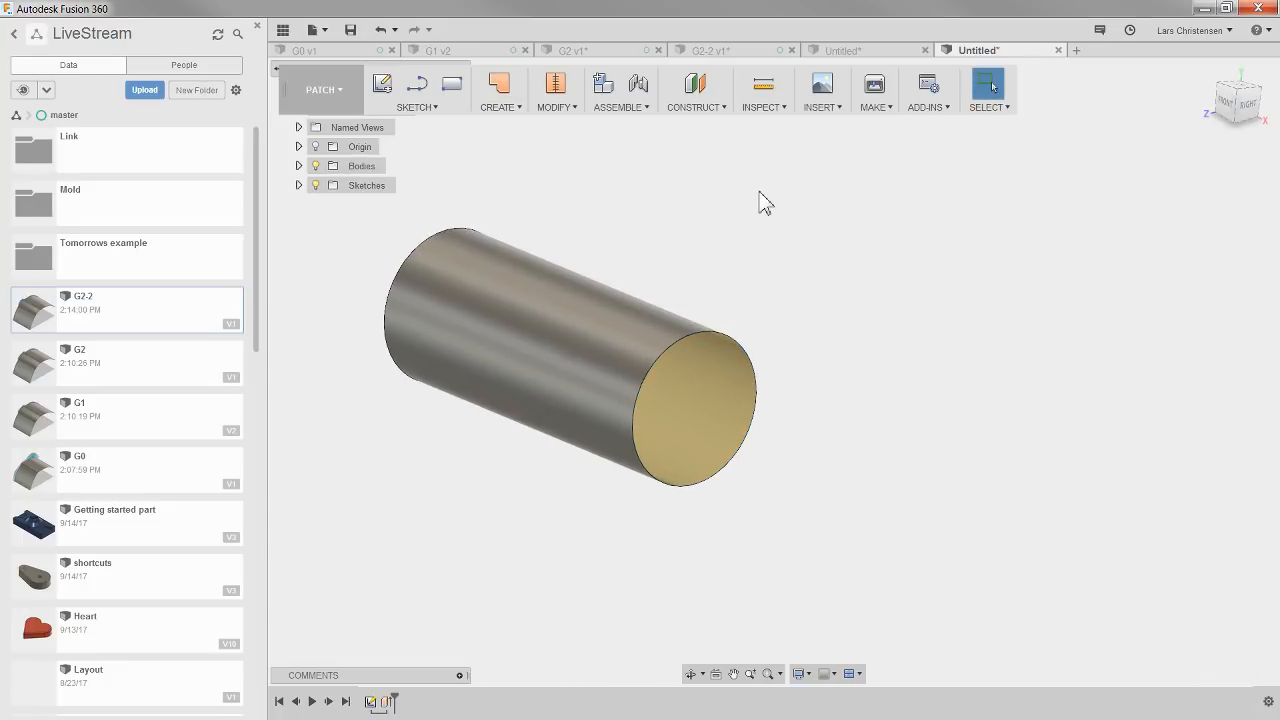
Try to fix the overlapping browser and toolbar by toggling the browser and resetting all toolbar customization.
{"action": "left_click", "coordinate": [277, 69]}
{"action": "left_click", "coordinate": [277, 67]}
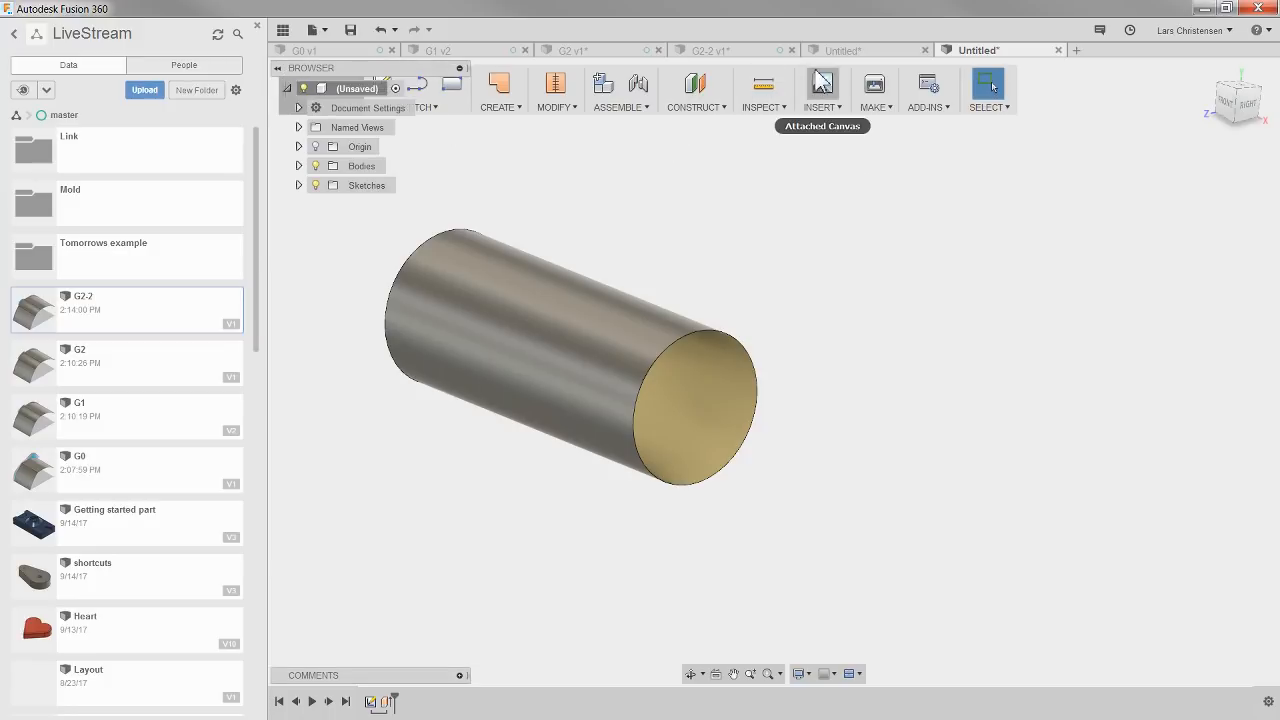
{"action": "middle_click_drag", "start_coordinate": [838, 120], "coordinate": [914, 160]}
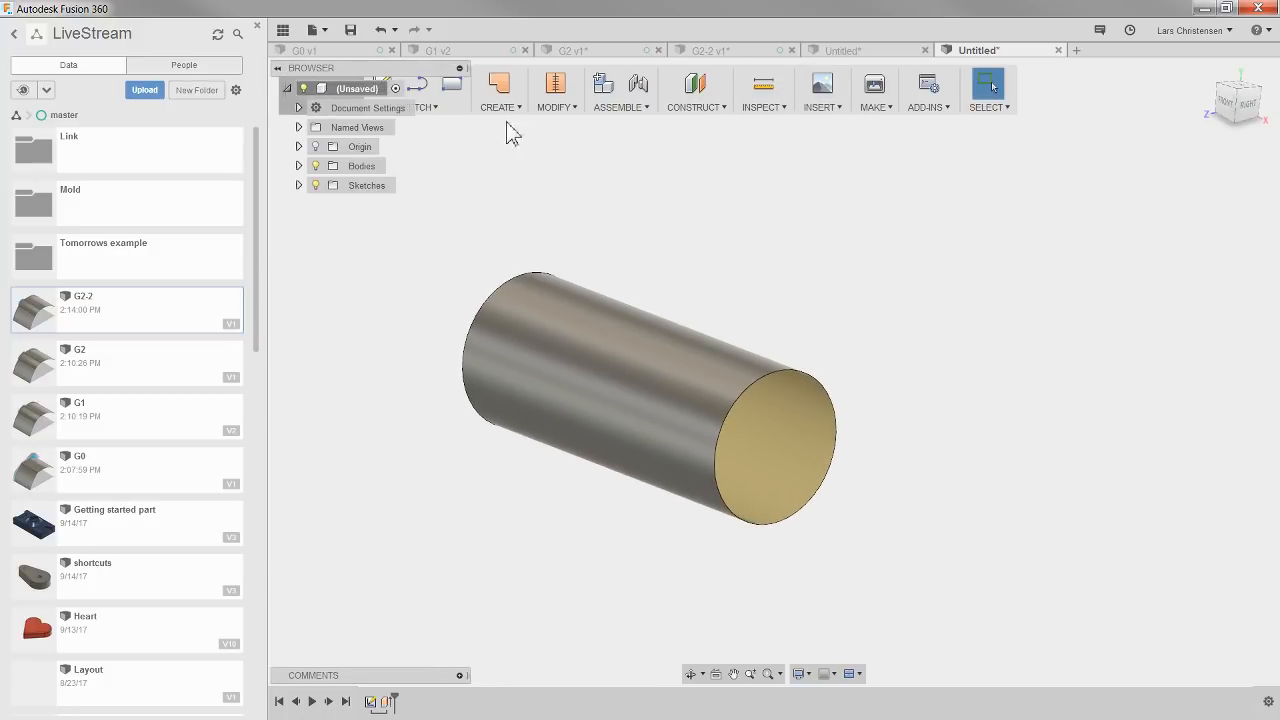
{"action": "left_click", "coordinate": [1010, 84]}
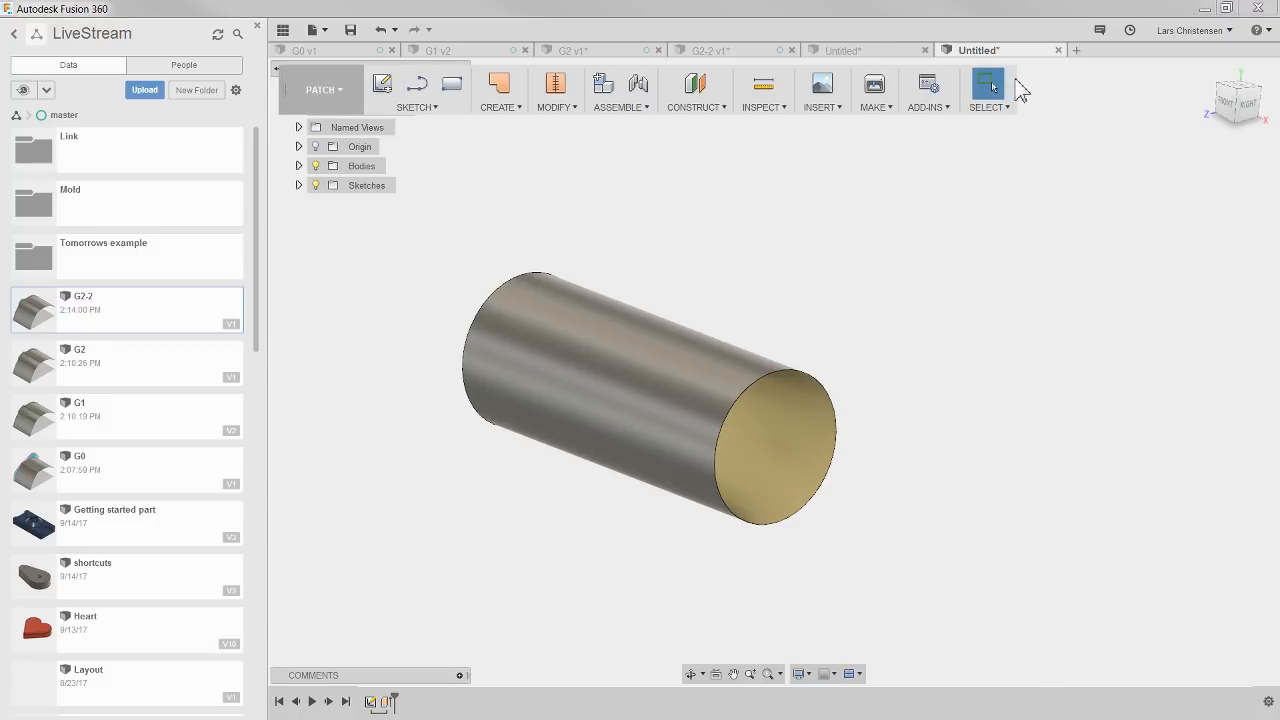
{"action": "right_click", "coordinate": [1011, 88]}
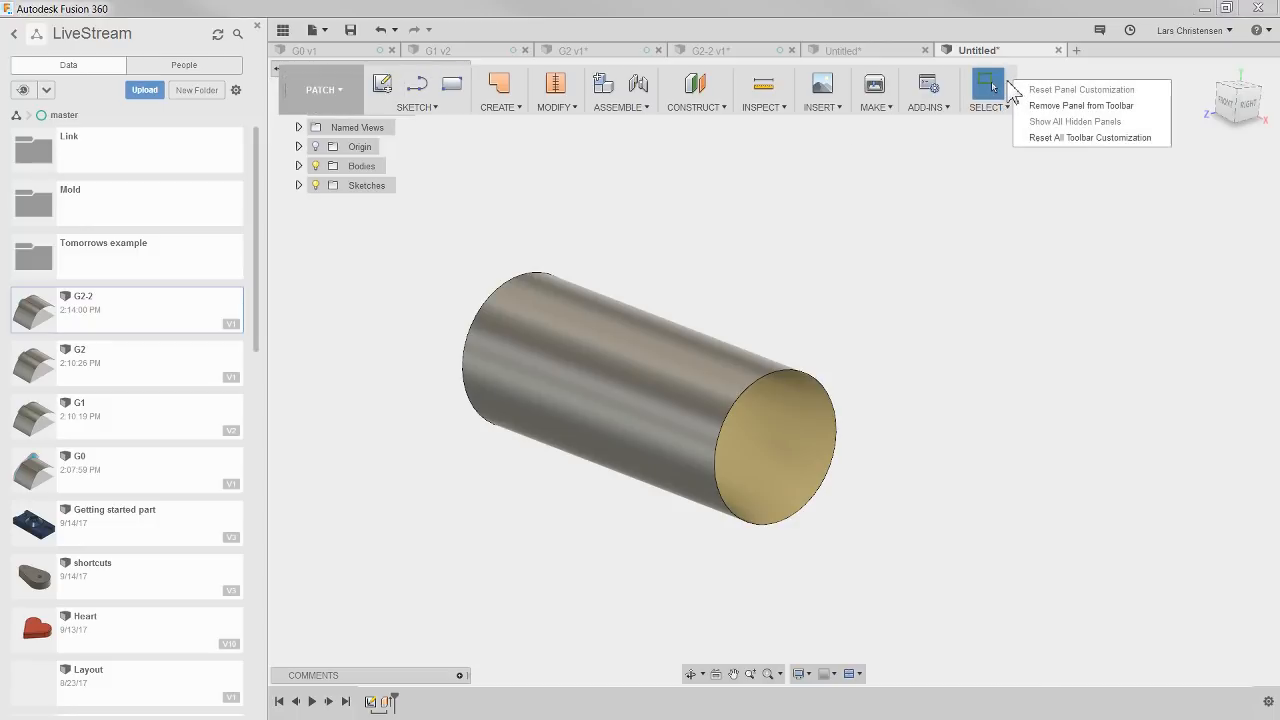
{"action": "left_click", "coordinate": [1100, 138]}
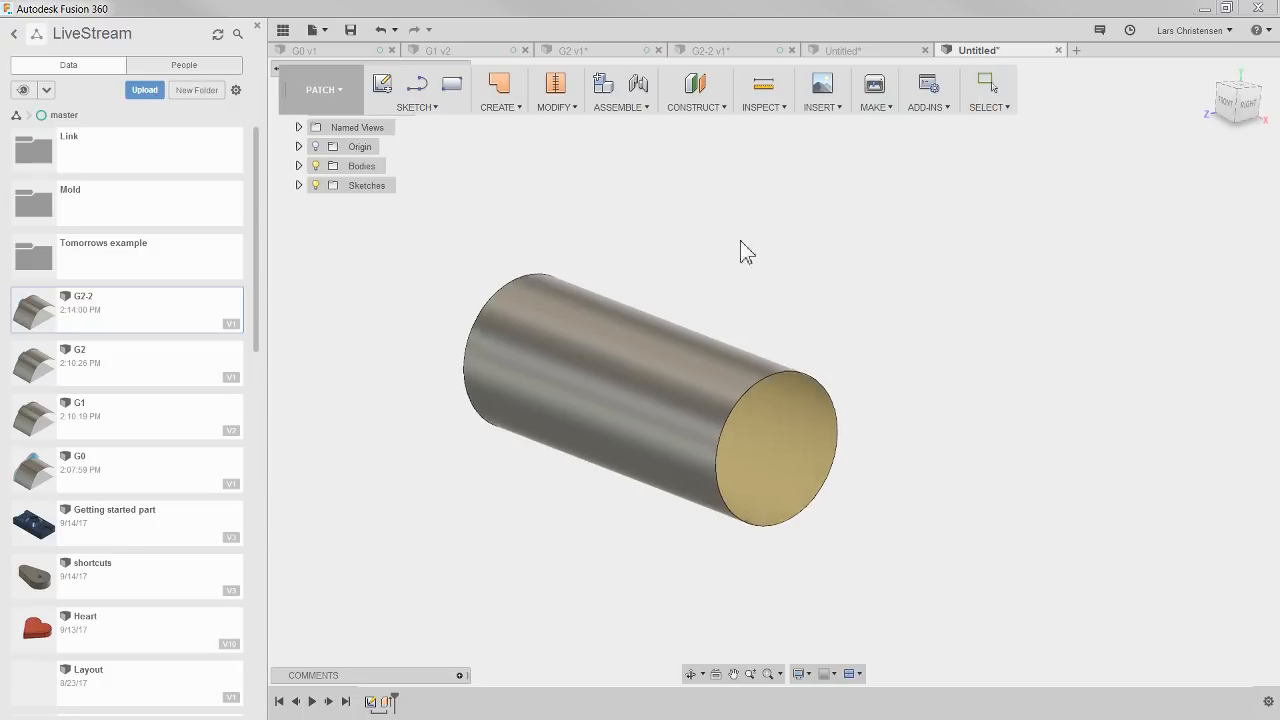
Restore the displaced toolbar and browser to their normal docked layout.
{"action": "left_click", "coordinate": [314, 88]}
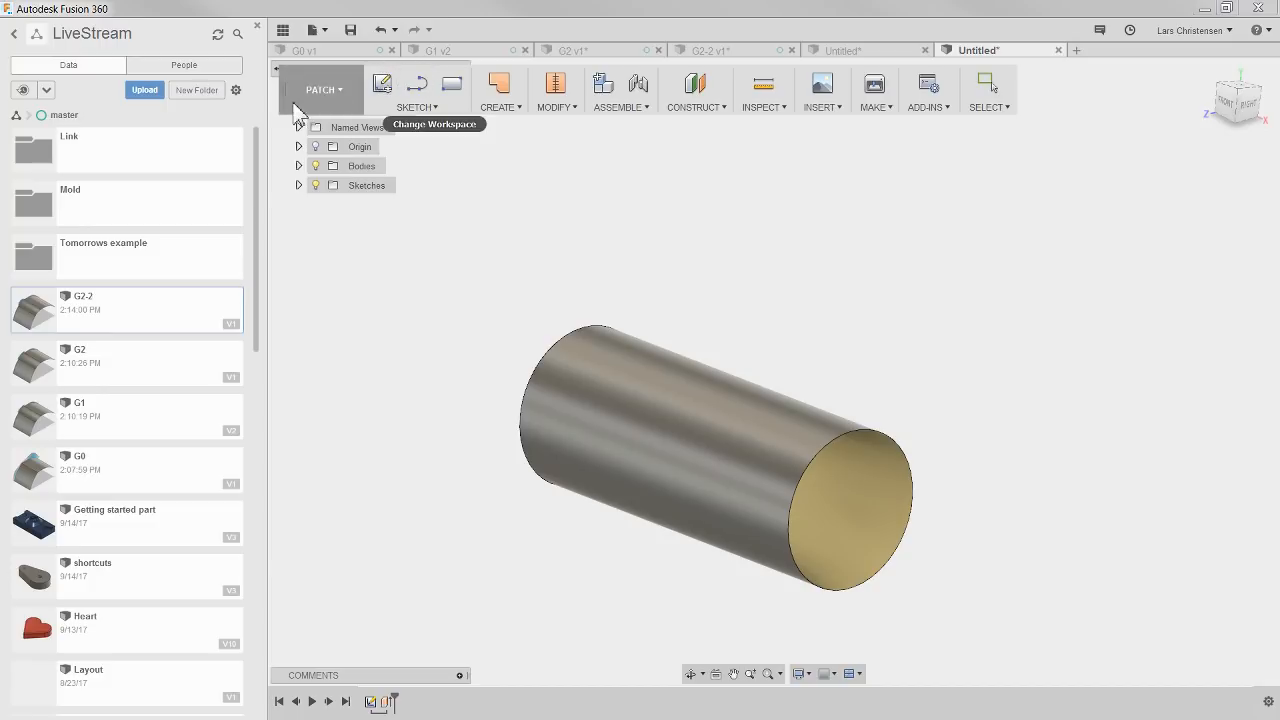
{"action": "left_click", "coordinate": [303, 88]}
{"action": "left_click", "coordinate": [318, 78]}
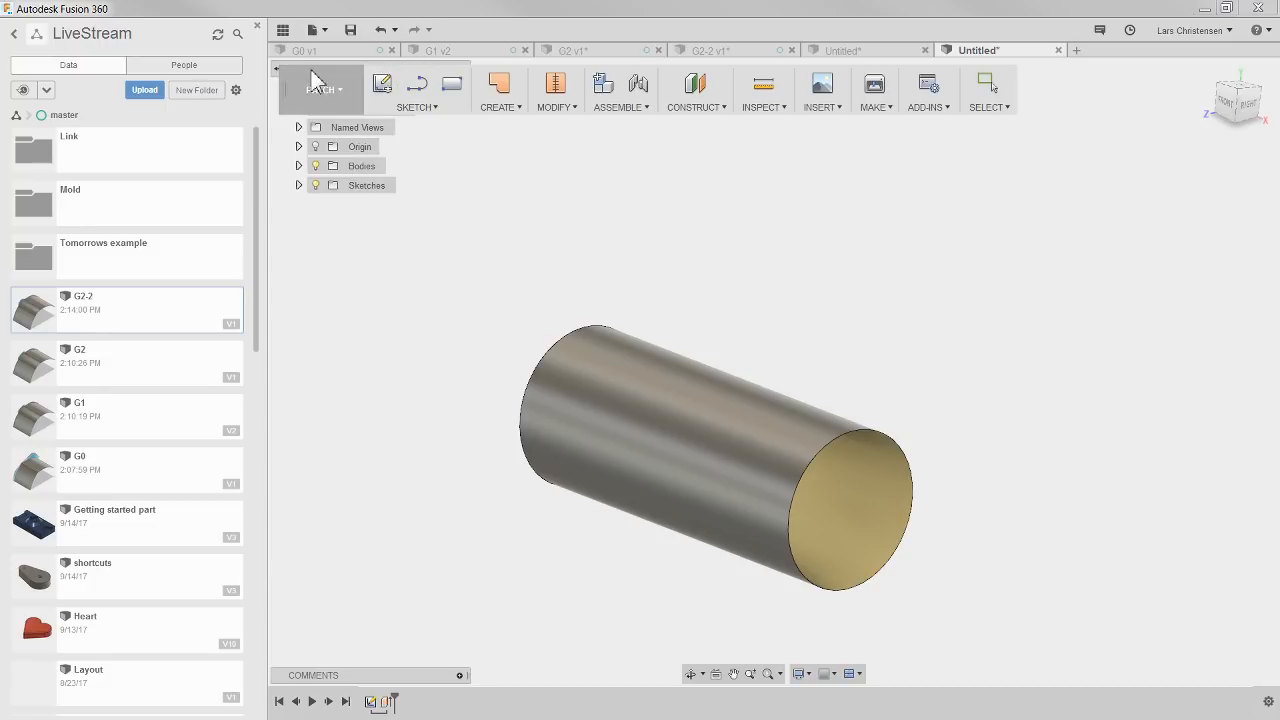
{"action": "left_click", "coordinate": [318, 90]}
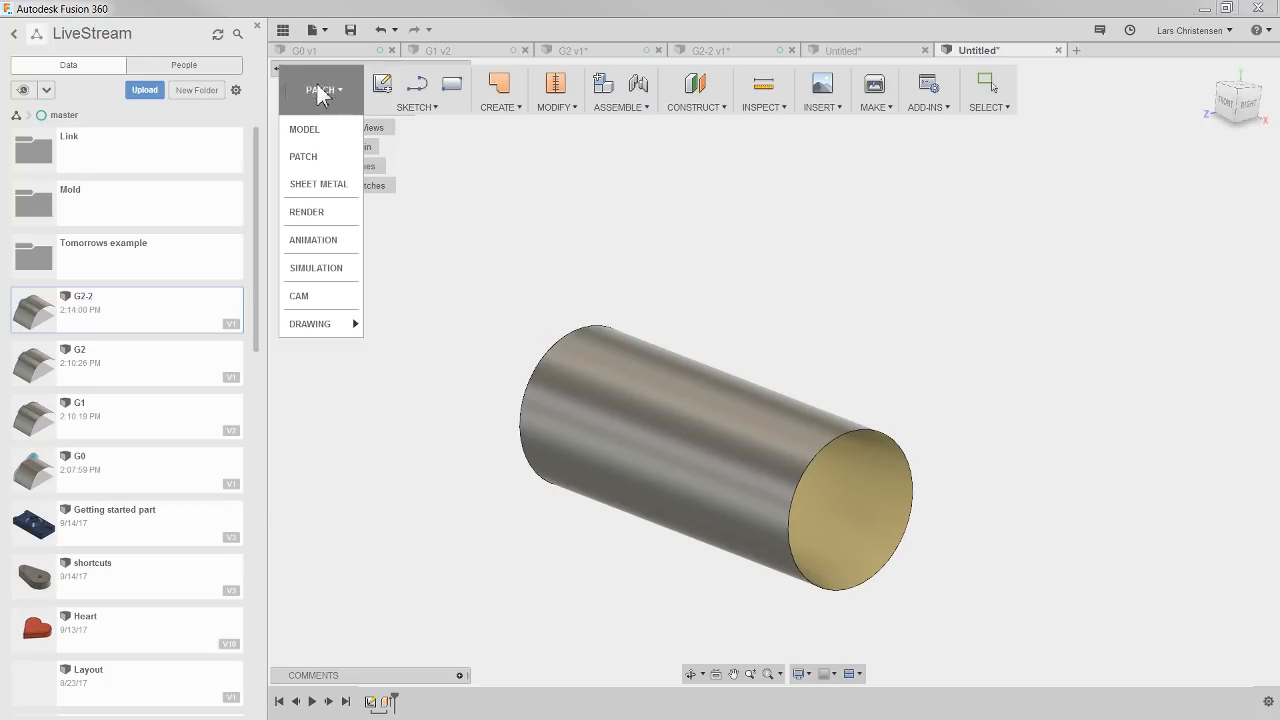
{"action": "left_click", "coordinate": [322, 92]}
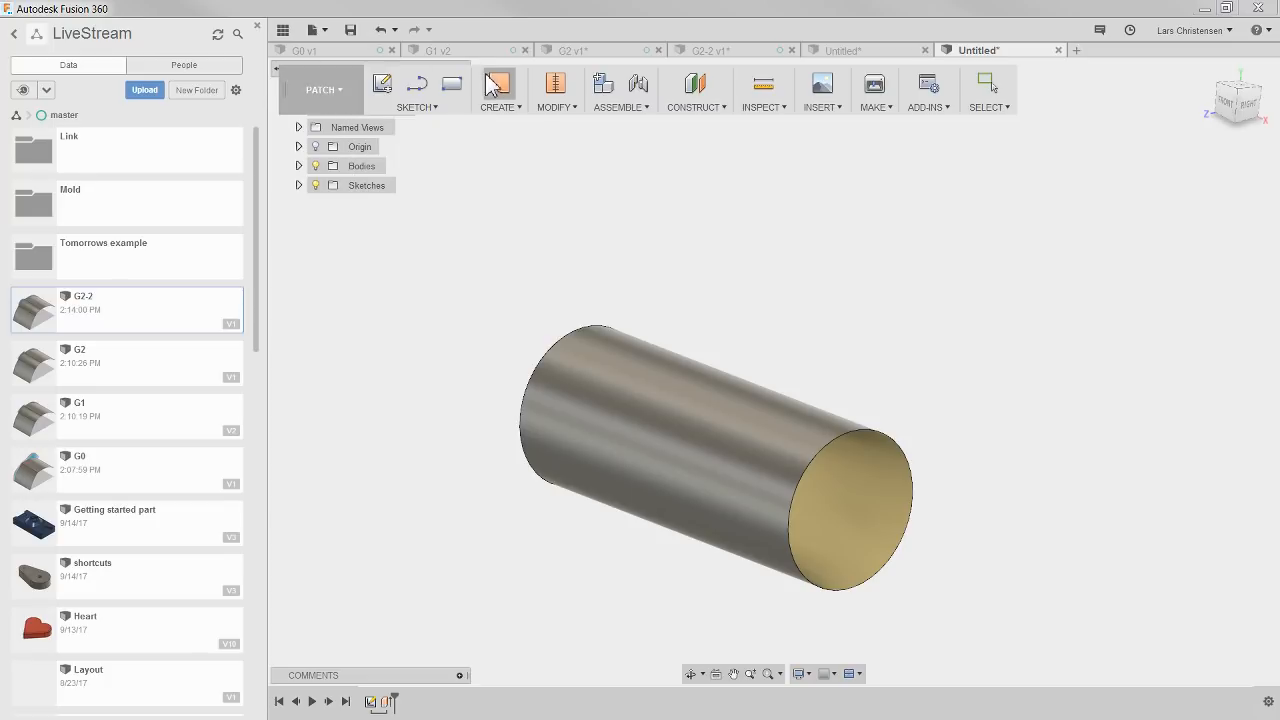
{"action": "left_click_drag", "start_coordinate": [288, 92], "coordinate": [409, 72]}
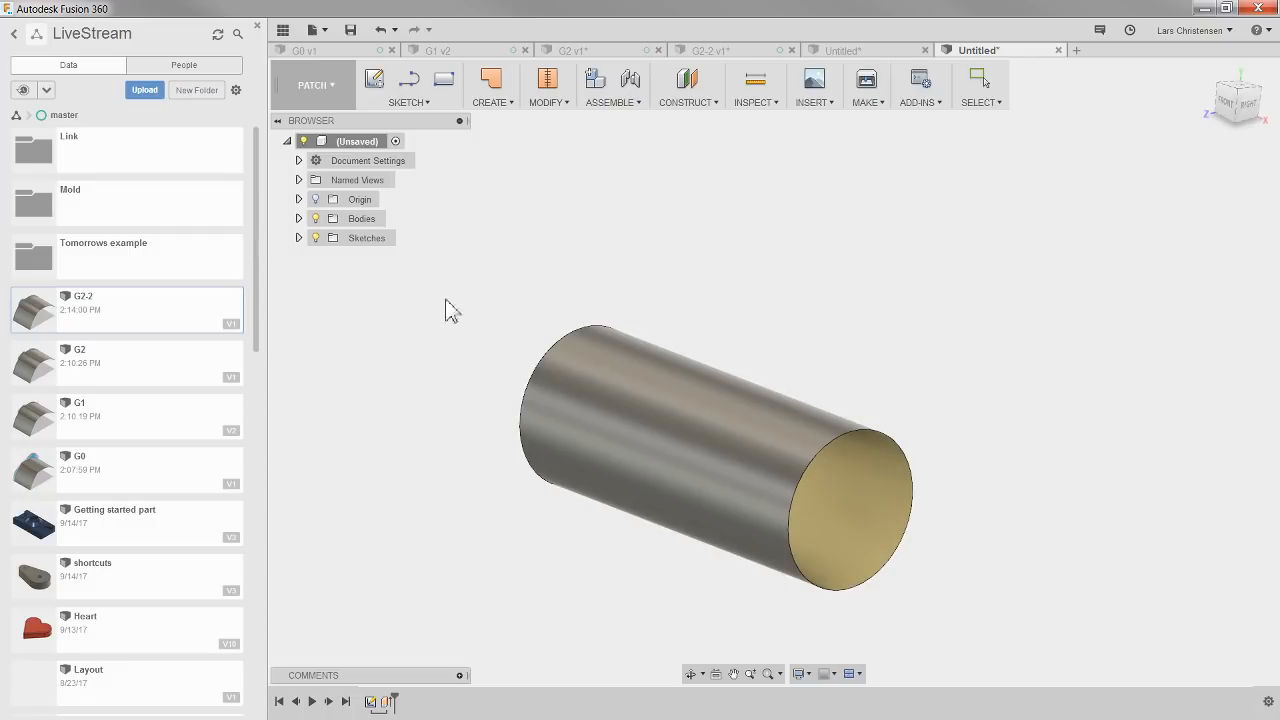
Add a curvature comb analysis to the circular edge at the cylinder's far end and examine the comb end-on.
{"action": "left_click", "coordinate": [755, 100]}
{"action": "left_click", "coordinate": [762, 160]}
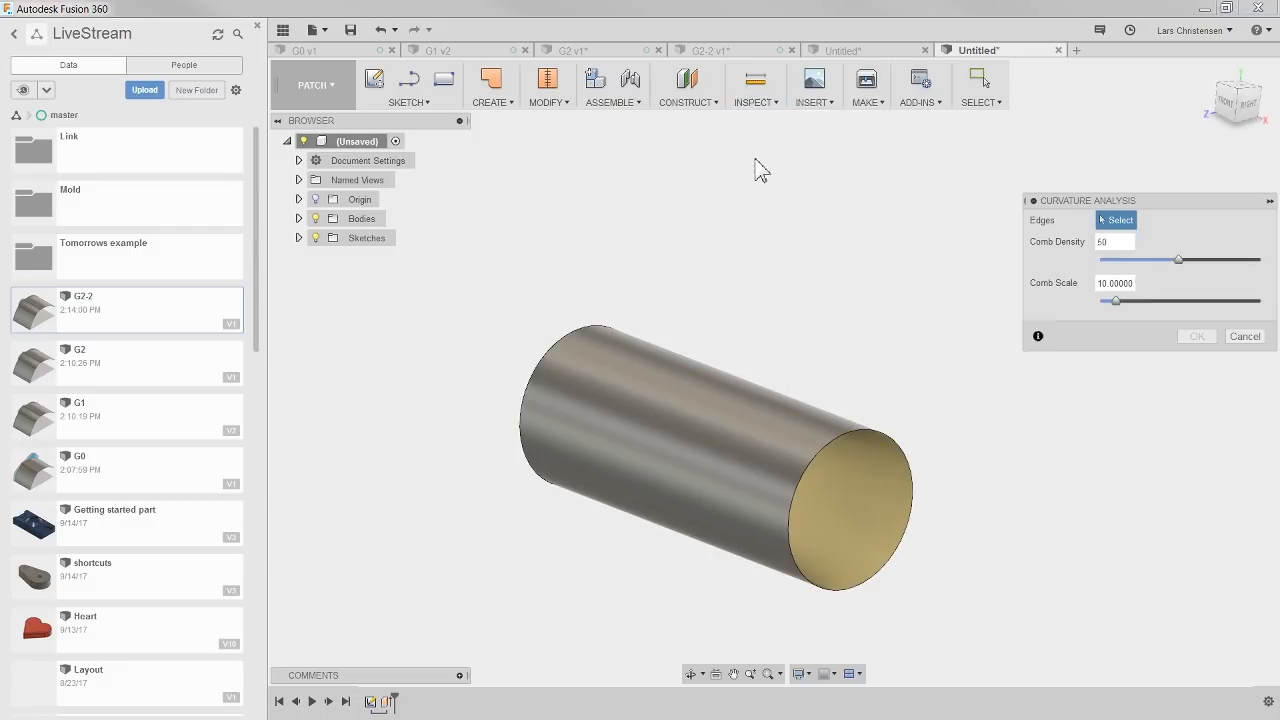
{"action": "left_click", "coordinate": [578, 338]}
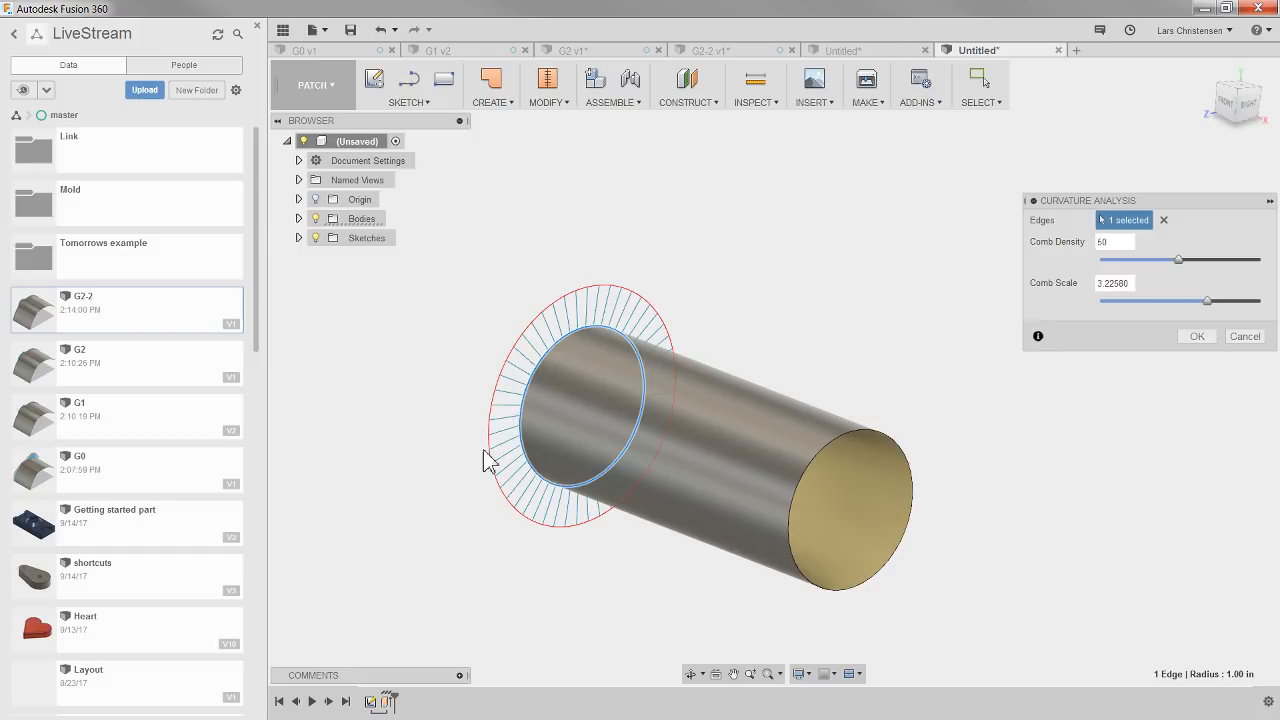
{"action": "left_click", "coordinate": [1196, 337]}
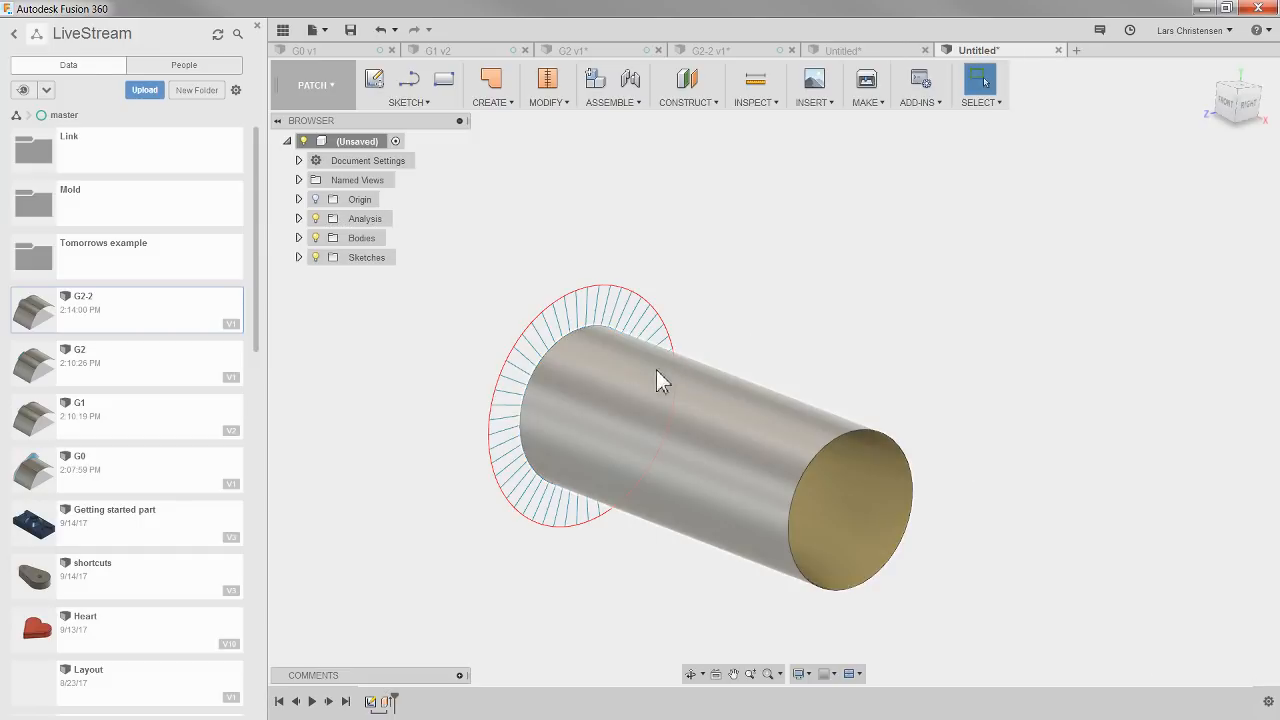
{"action": "middle_click_drag", "start_coordinate": [656, 370], "coordinate": [646, 426], "text": "shift"}
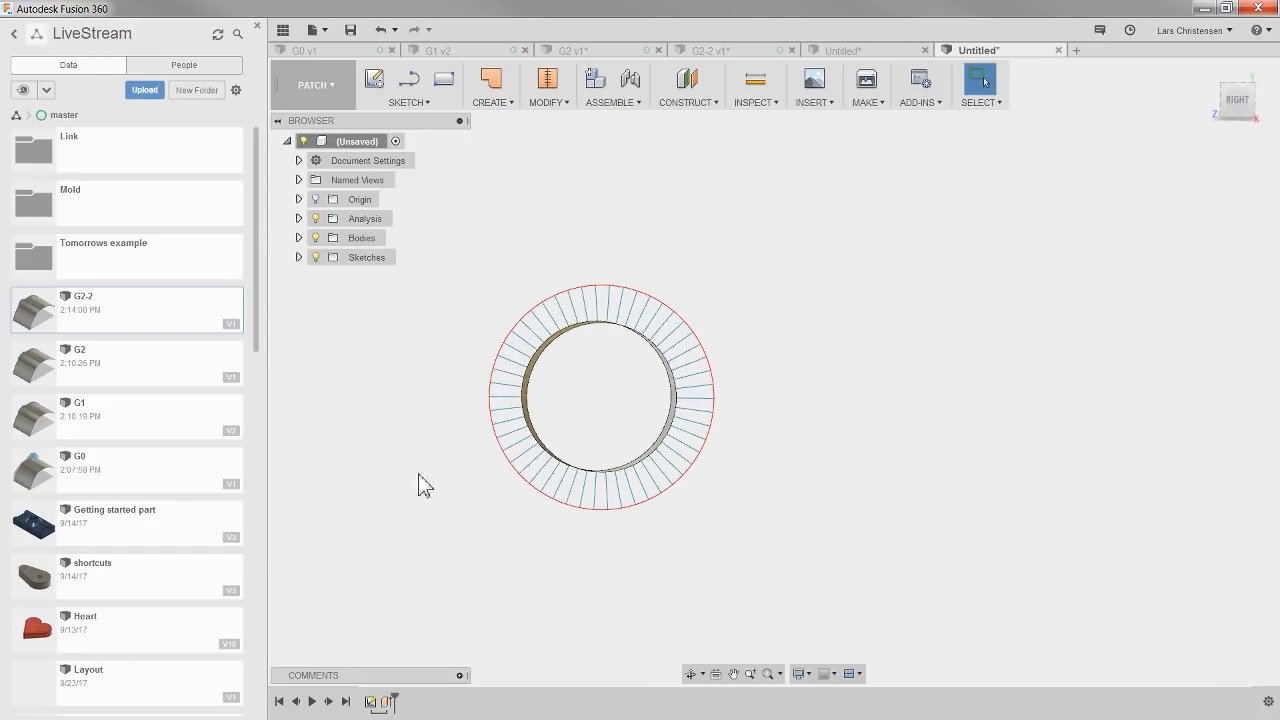
{"action": "left_click", "coordinate": [1234, 102]}
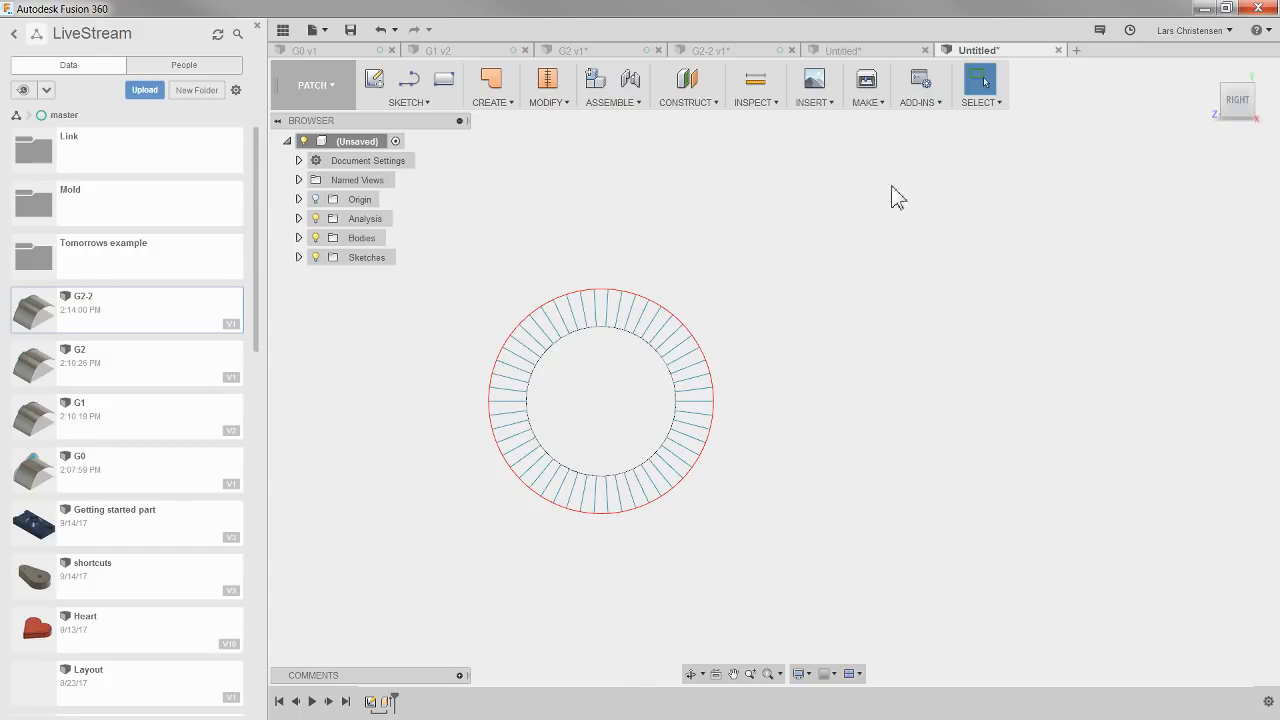
Compare the curvature combs in the open T-Spline, G2, G1 and G0 designs, examining the transitions between their surfaces.
{"action": "left_click", "coordinate": [883, 48]}
{"action": "left_click", "coordinate": [738, 396]}
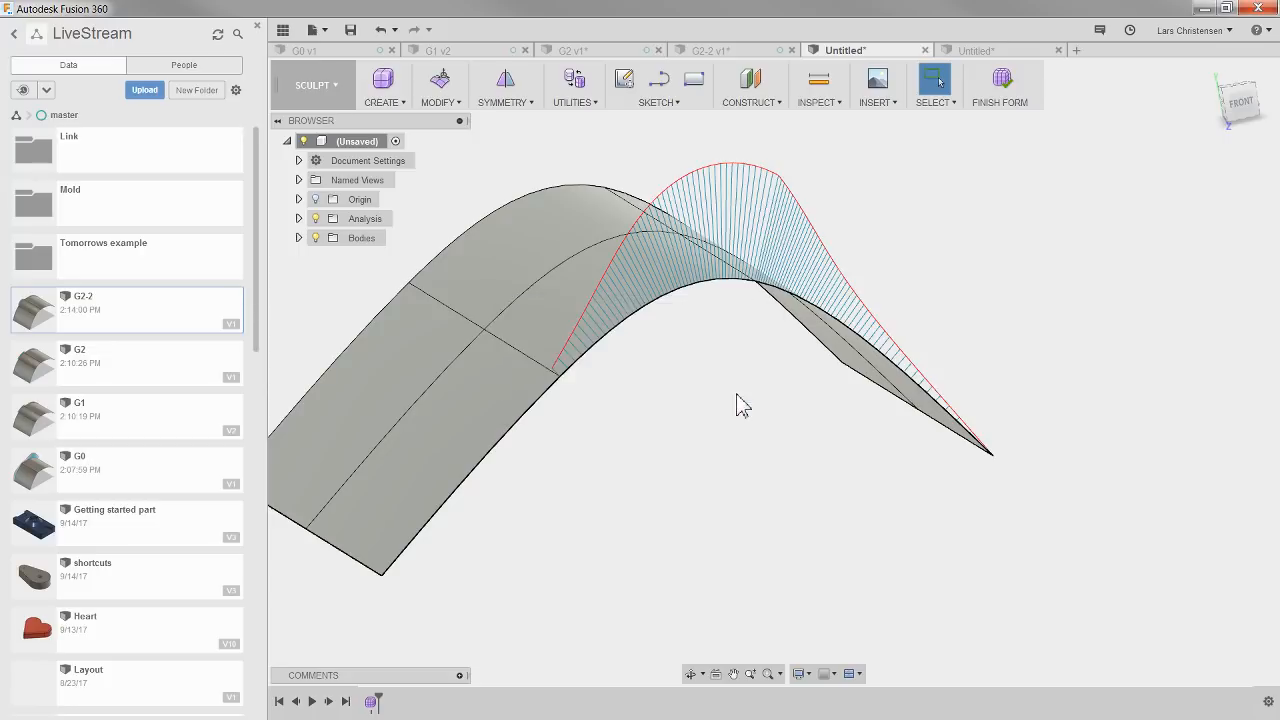
{"action": "middle_click_drag", "start_coordinate": [662, 318], "coordinate": [704, 309], "text": "shift"}
{"action": "mouse_move", "coordinate": [724, 193]}
{"action": "middle_mouse_down", "text": "shift"}
{"action": "mouse_move", "coordinate": [706, 194]}
{"action": "mouse_move", "coordinate": [749, 223]}
{"action": "middle_mouse_up", "text": "shift"}
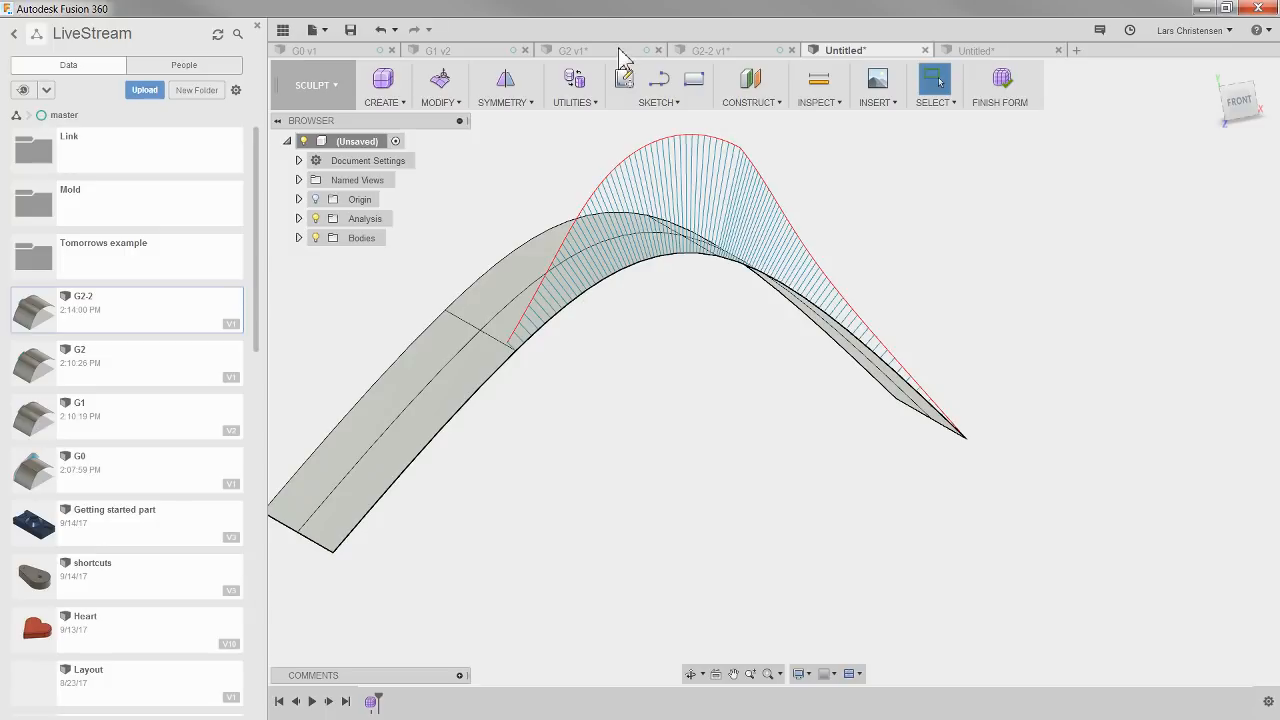
{"action": "left_click", "coordinate": [619, 50]}
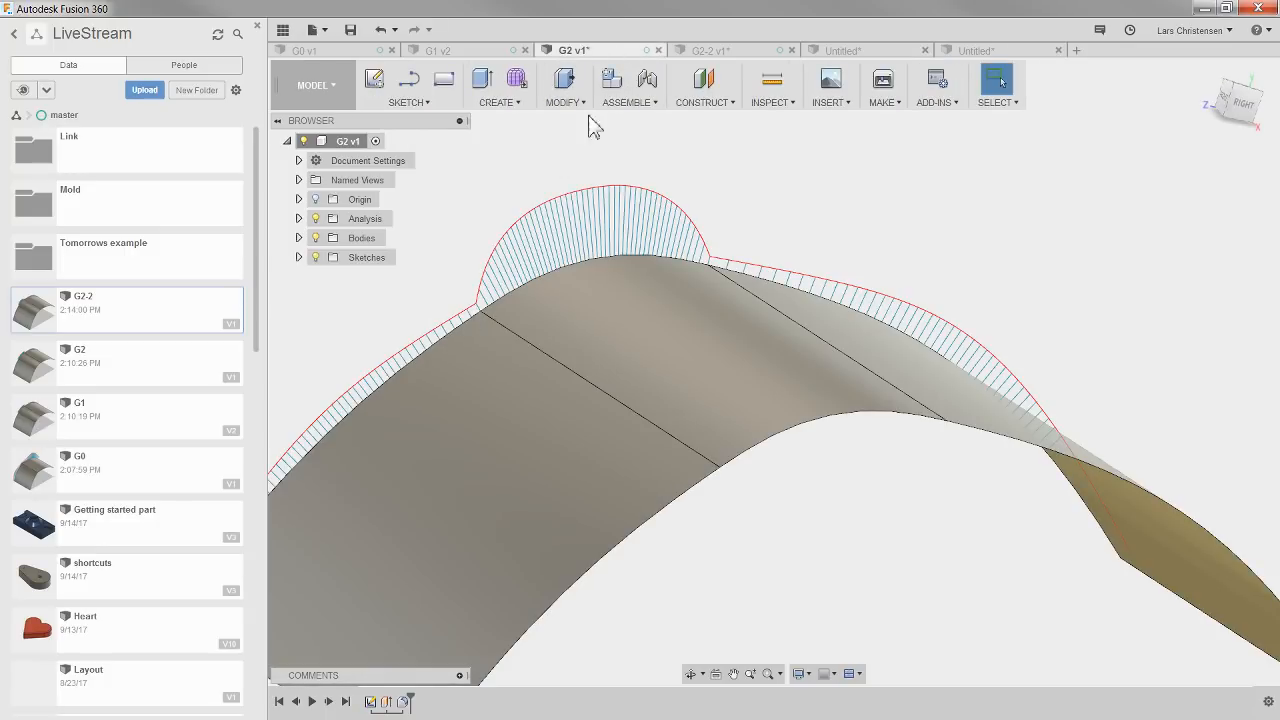
{"action": "left_click", "coordinate": [477, 54]}
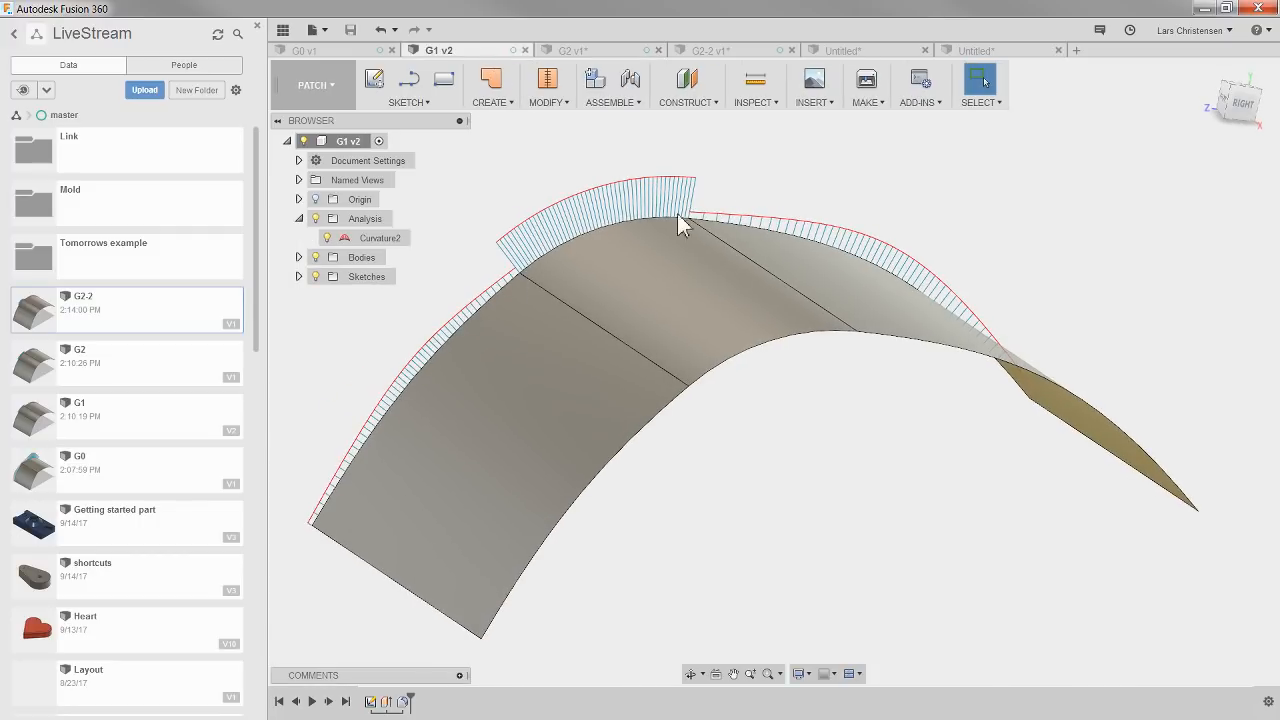
{"action": "left_click", "coordinate": [362, 48]}
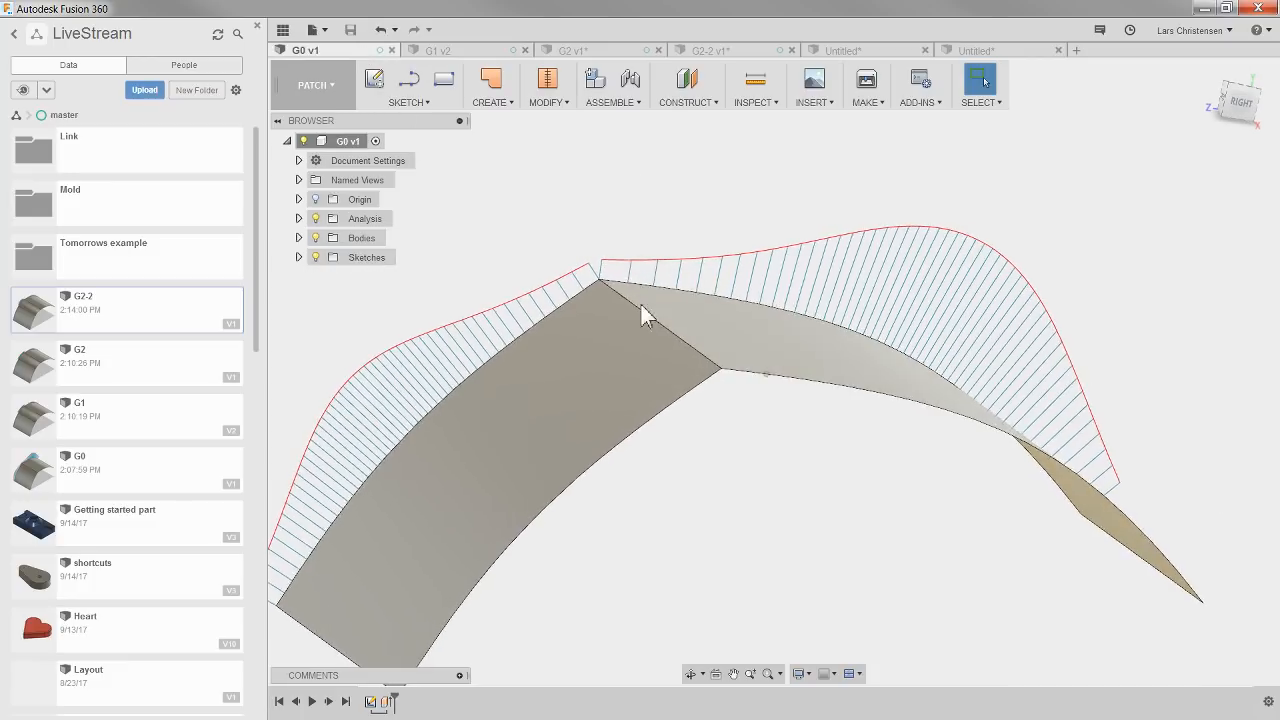